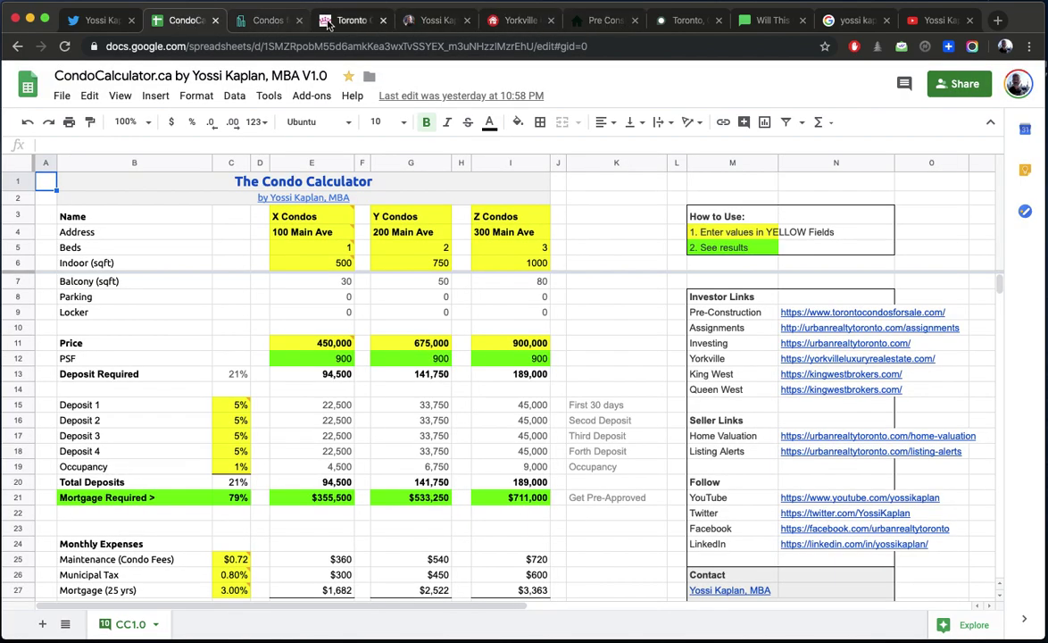
# View the calculator's download page at condocalculator.ca and return to the spreadsheet to check the first condo's Beds note.
pyautogui.click(763, 20)
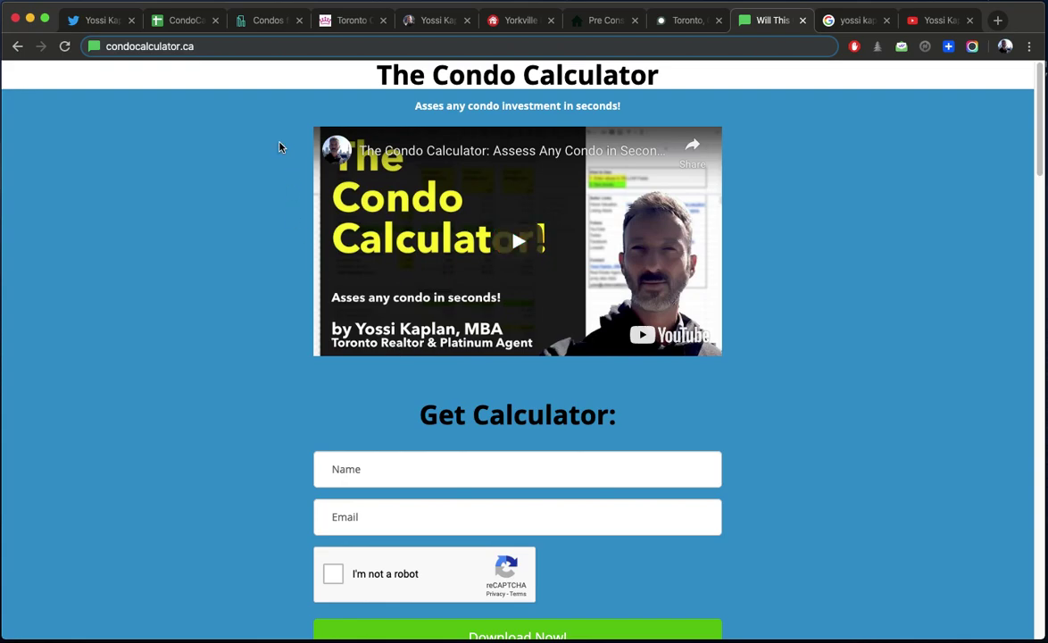
pyautogui.click(178, 20)
pyautogui.moveTo(223, 205)
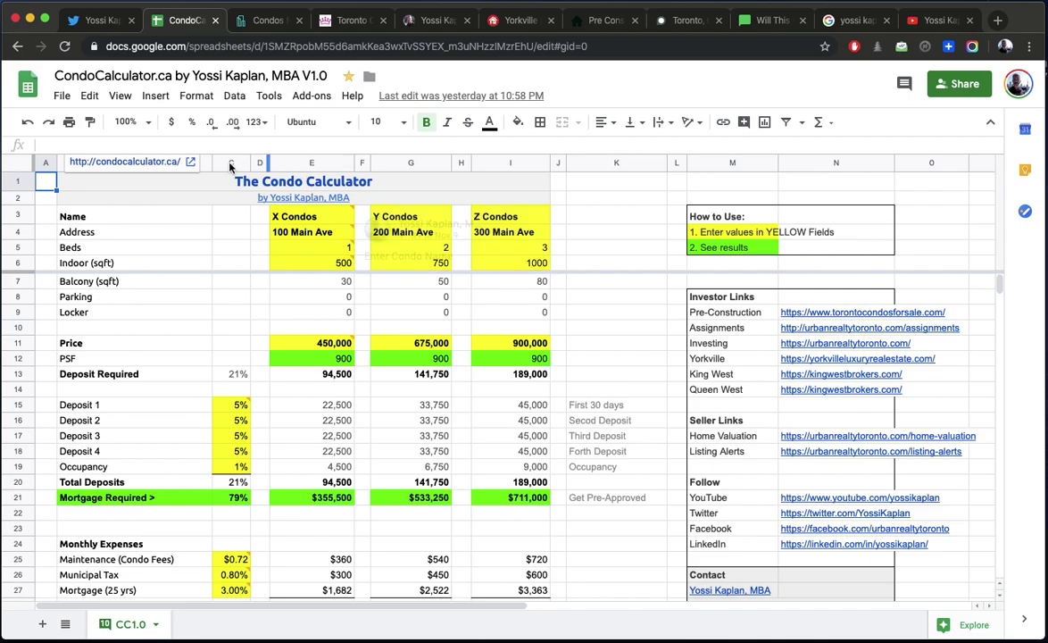
pyautogui.click(347, 250)
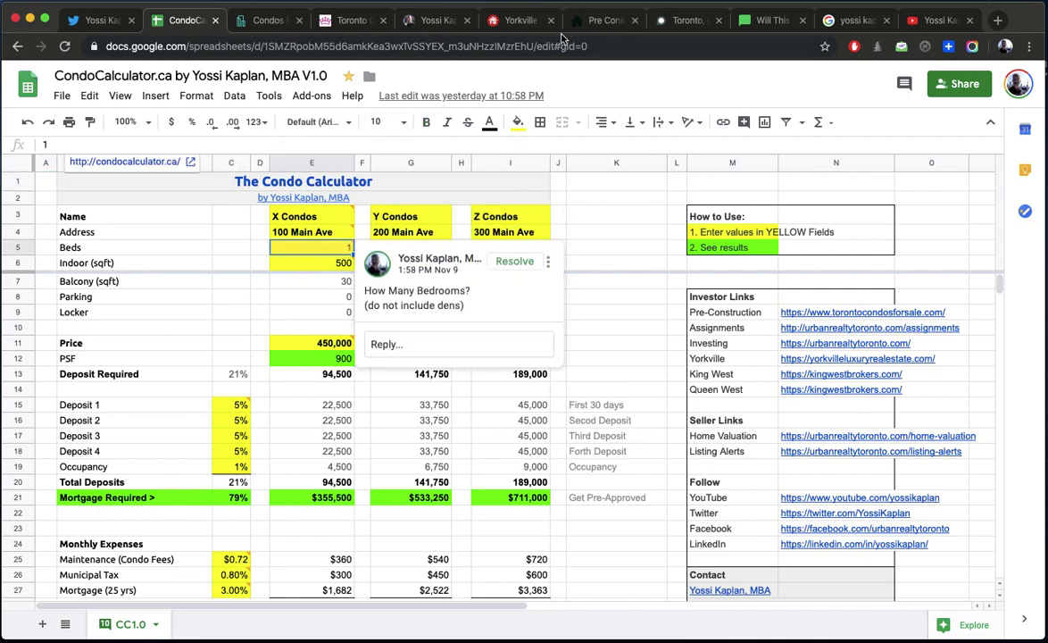
# Switch to the YouTube channel, open The Condo Calculator video and skip ahead to the spreadsheet demonstration.
pyautogui.click(938, 20)
pyautogui.scroll(-2, 480, 339)
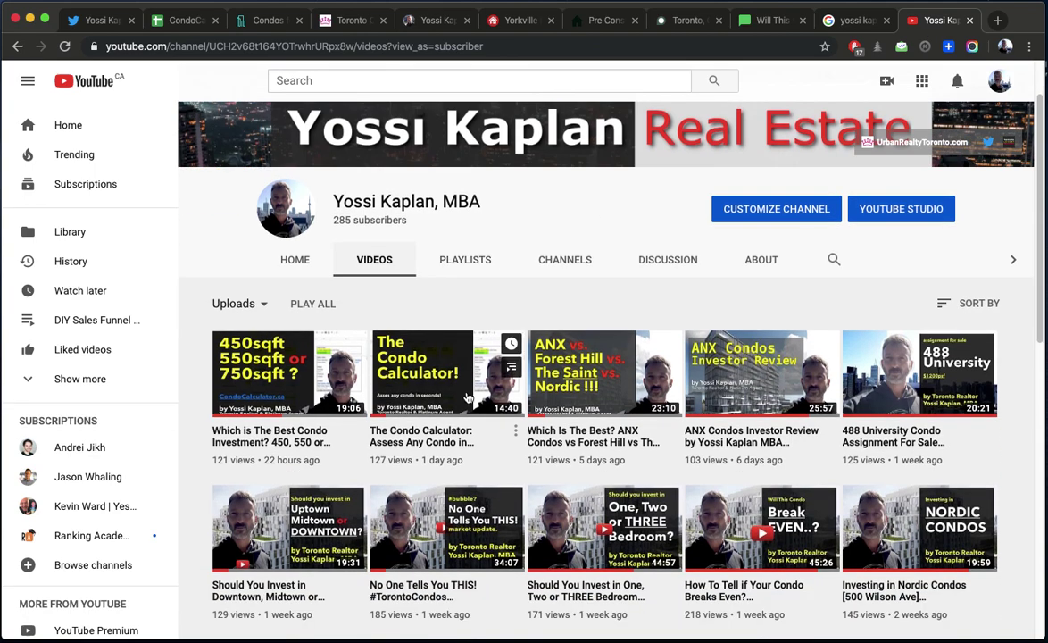
pyautogui.click(423, 369)
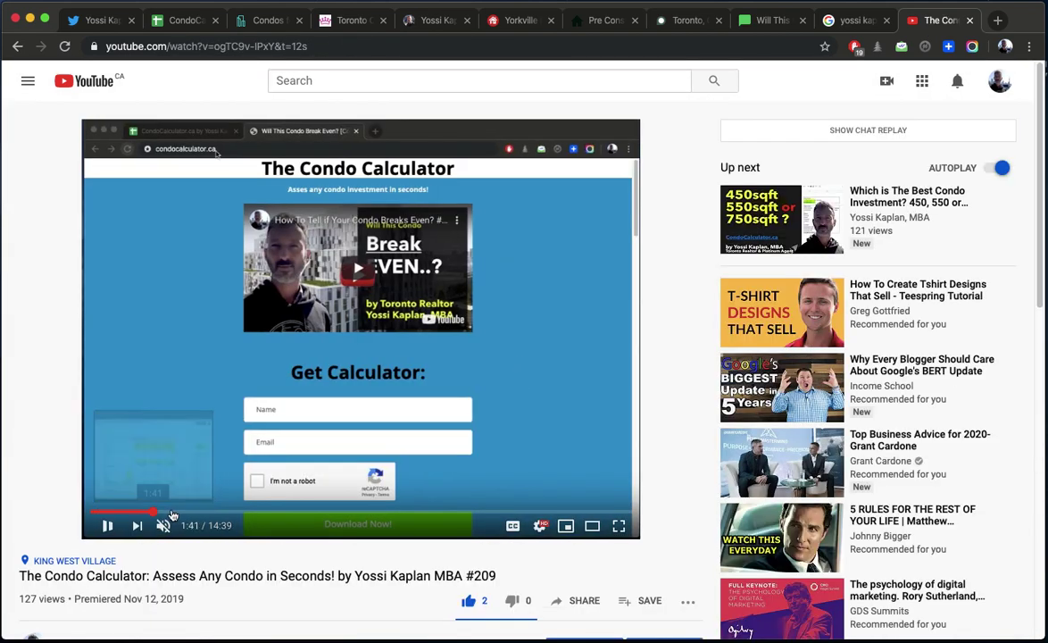
pyautogui.click(228, 515)
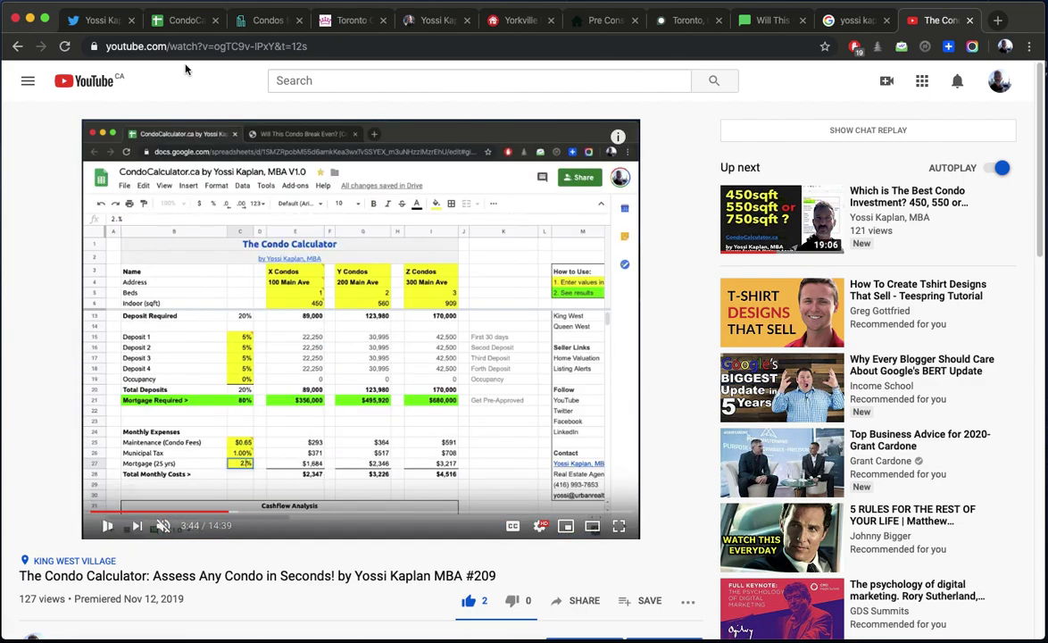
# Switch back to the Google Sheets calculator and name the first condo King West.
pyautogui.click(185, 19)
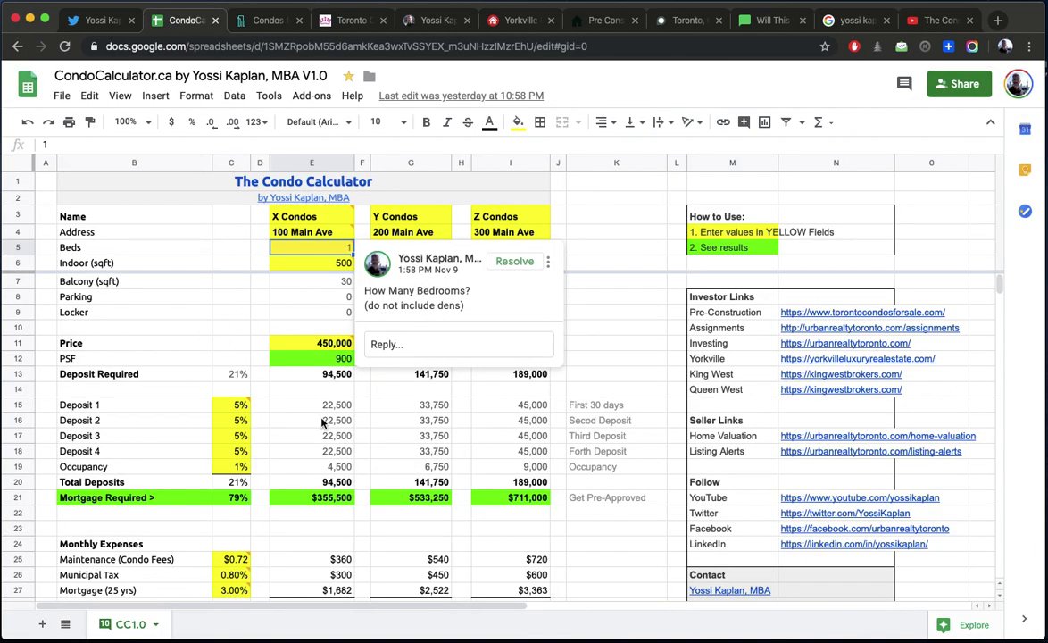
pyautogui.click(308, 219)
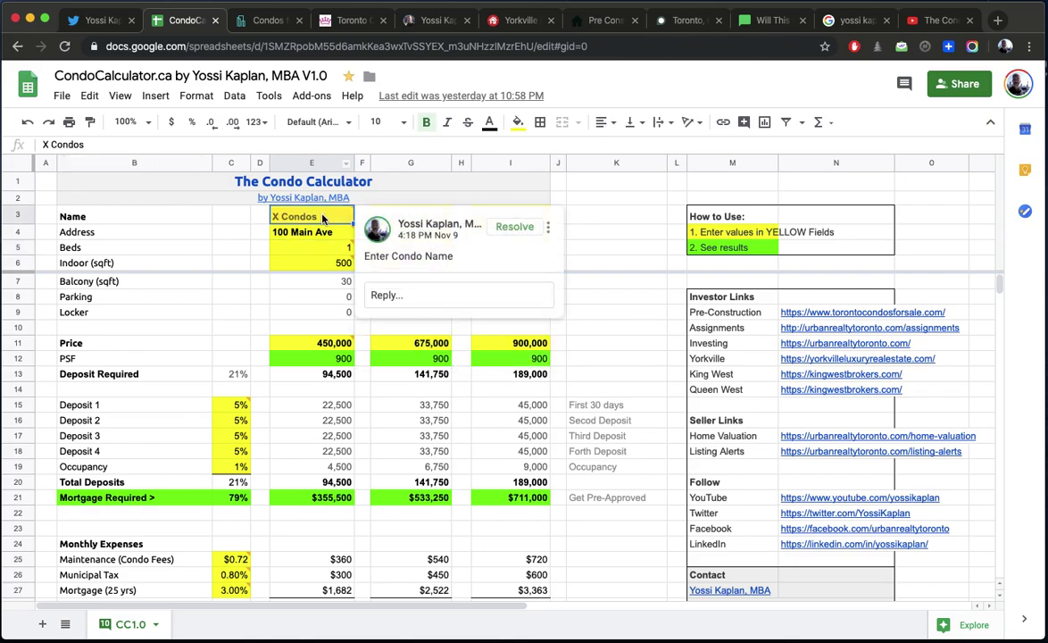
pyautogui.write('King wEst')
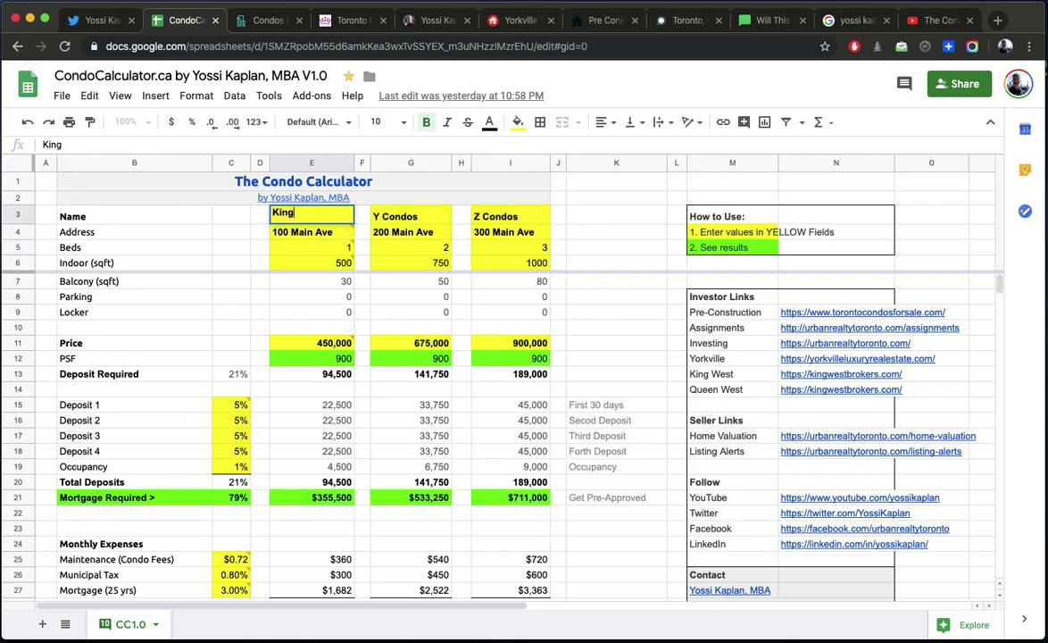
pyautogui.press('BackSpace')
pyautogui.press('BackSpace')
pyautogui.press('BackSpace')
pyautogui.press('BackSpace')
pyautogui.write('West')
pyautogui.press('Return')
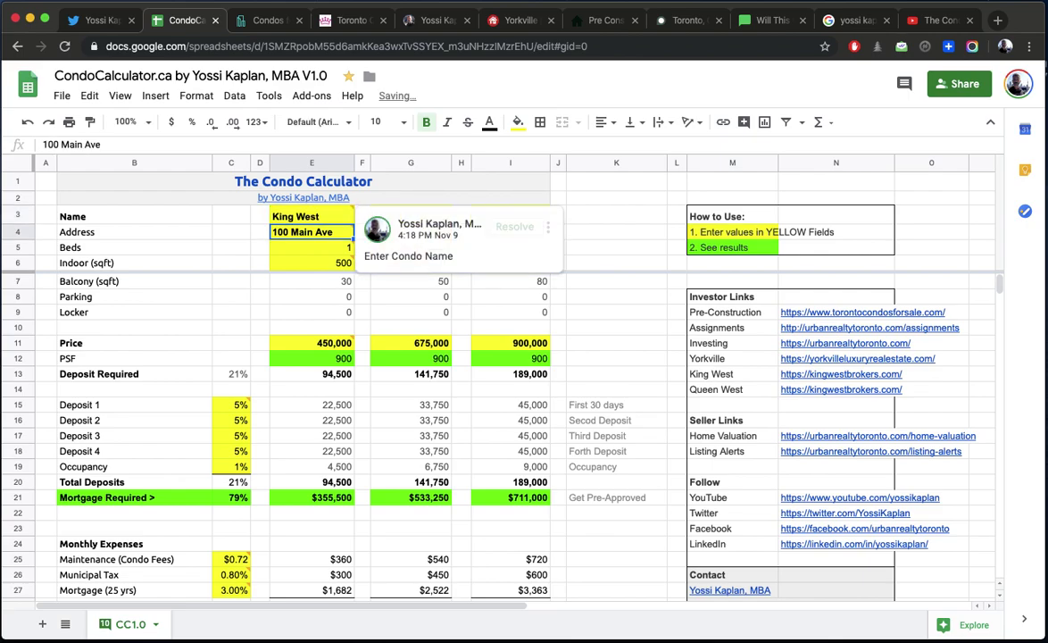
# Set the first condo's address to King St and keep its existing number of beds.
pyautogui.write('King St')
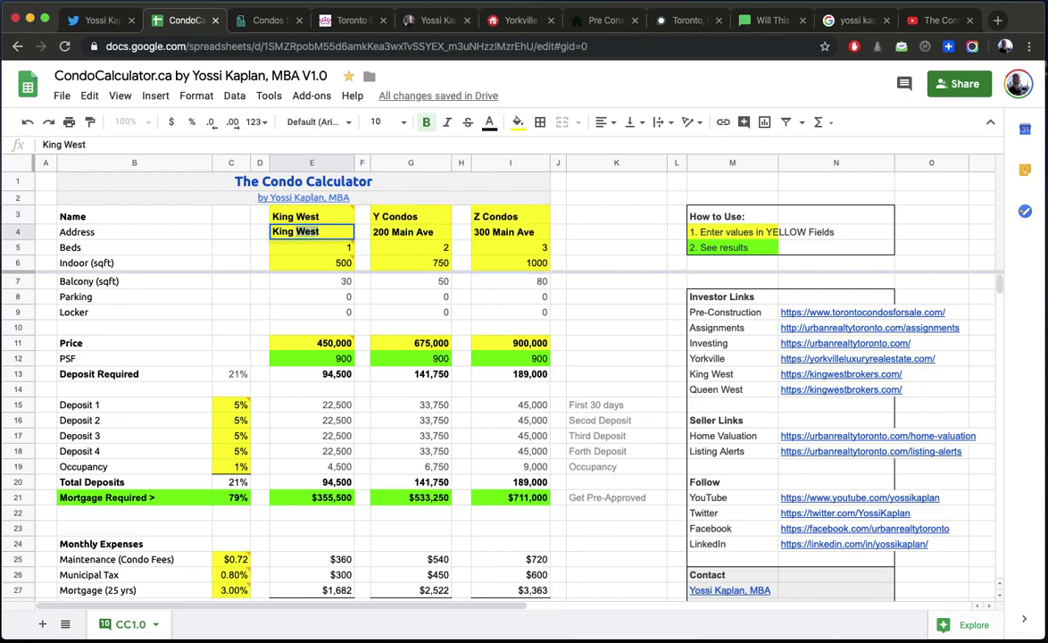
pyautogui.press('Return')
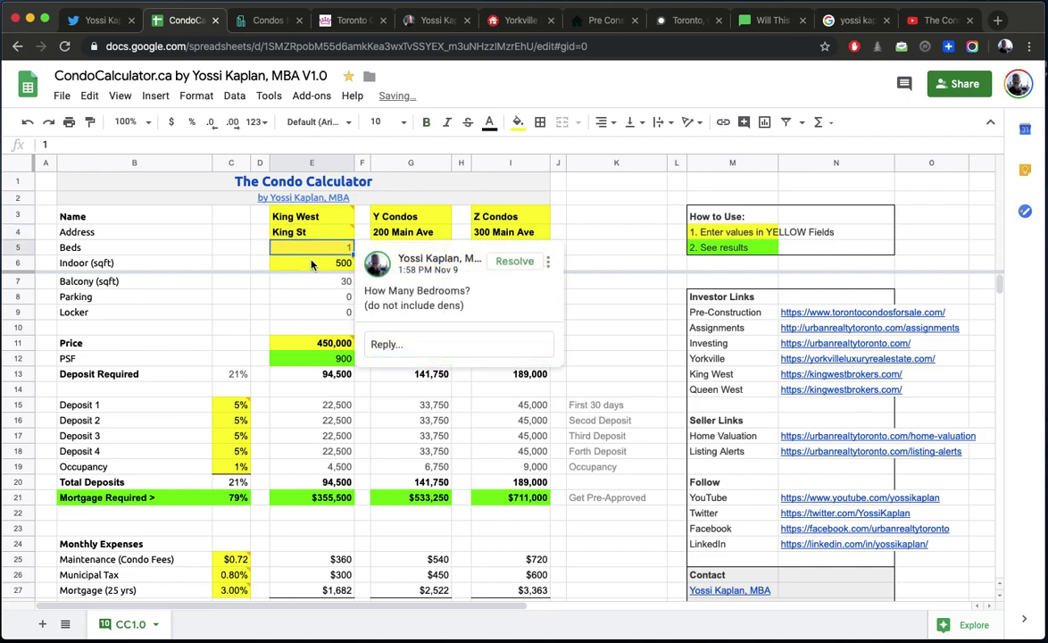
pyautogui.press('Return')
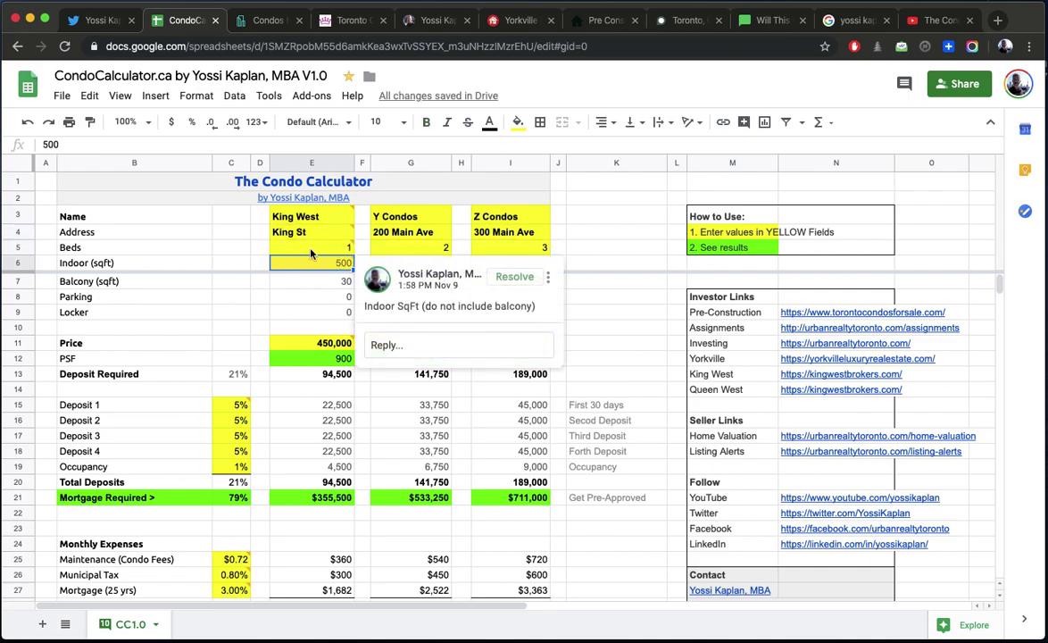
# Set the King West condo's price to 500000.
pyautogui.click(295, 344)
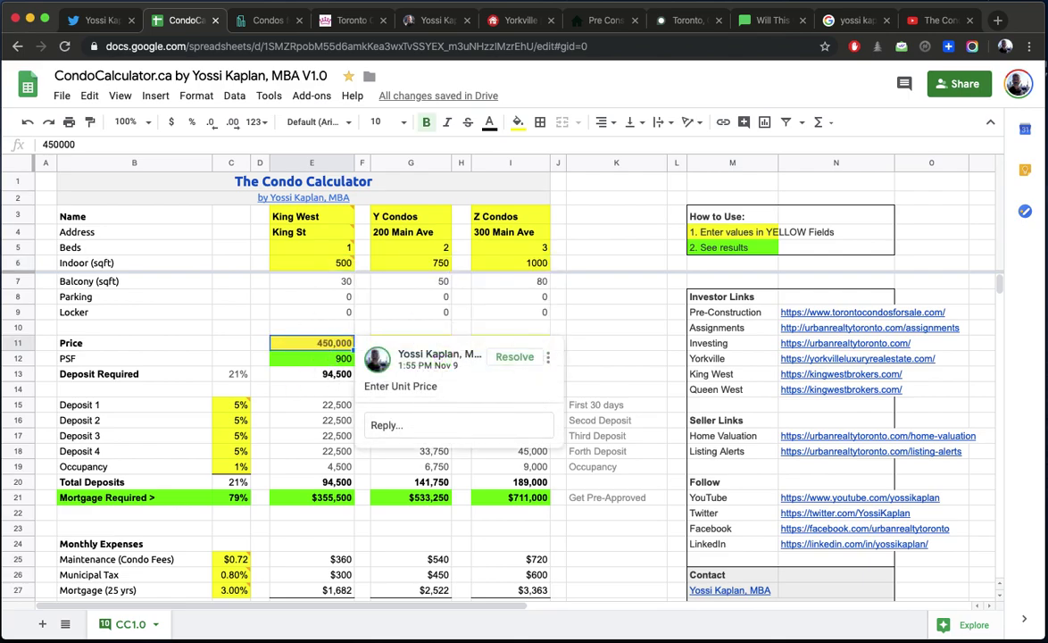
pyautogui.write('500000')
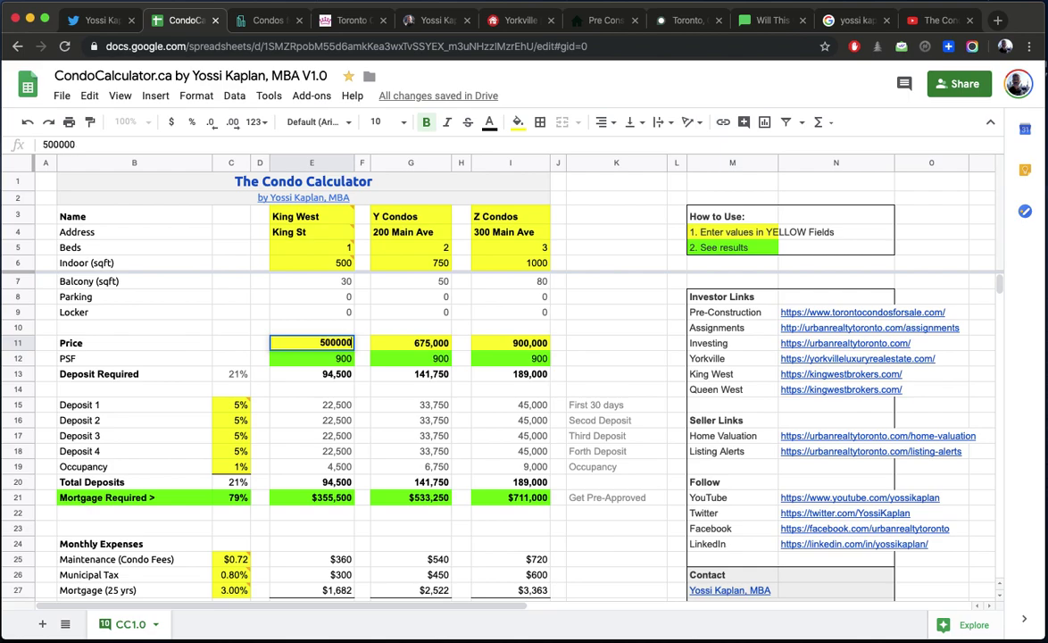
pyautogui.press('Return')
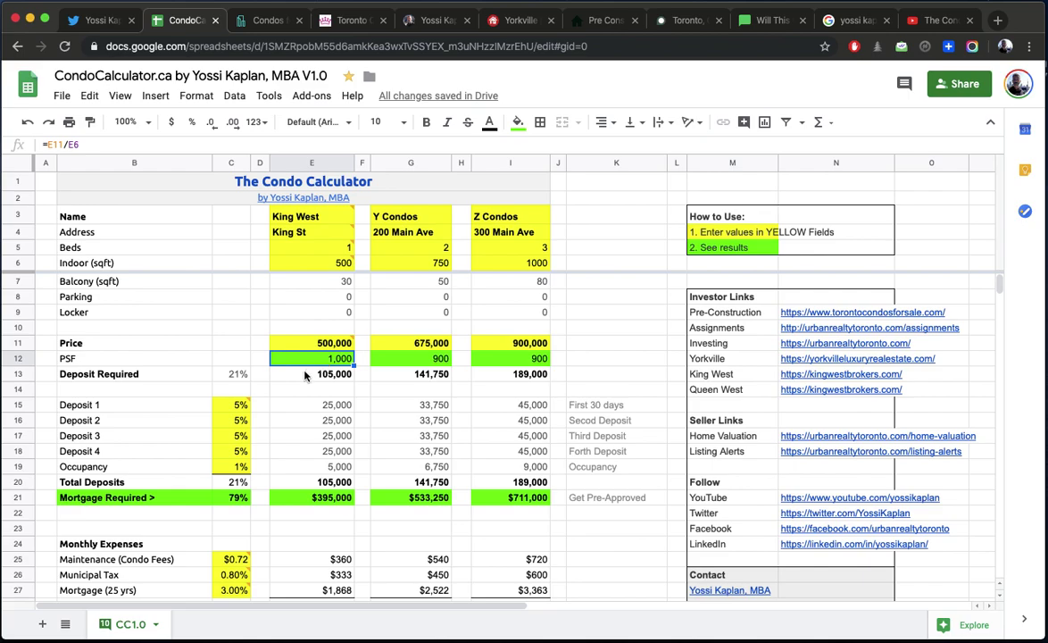
# Set the occupancy deposit to 0% and check King West's required deposit, the Deposit 1 note and the mortgage required.
pyautogui.click(231, 471)
pyautogui.write('0')
pyautogui.press('Return')
pyautogui.click(302, 376)
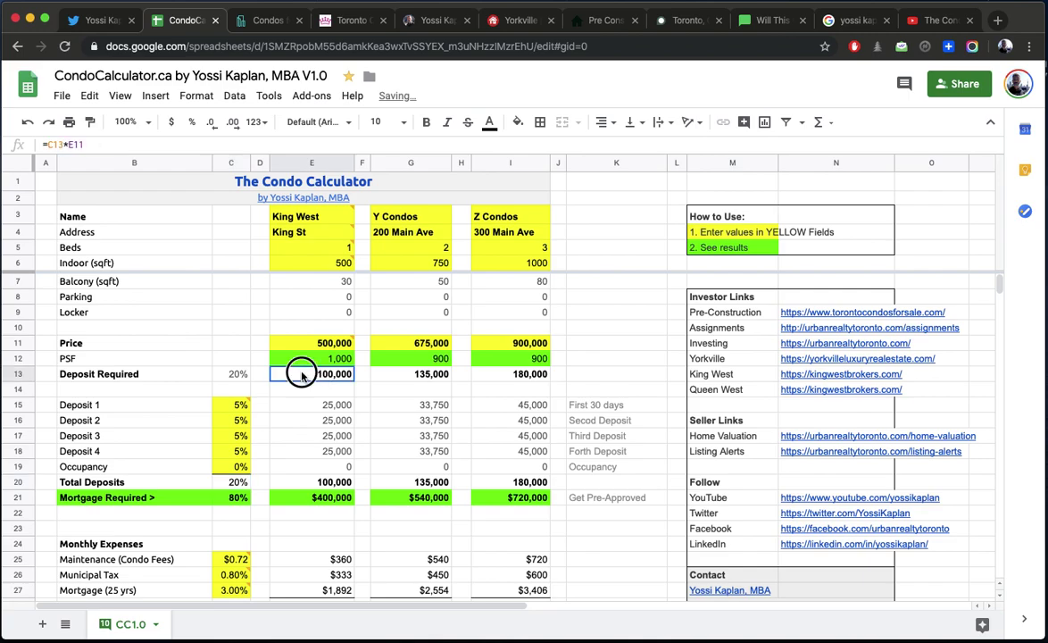
pyautogui.click(228, 403)
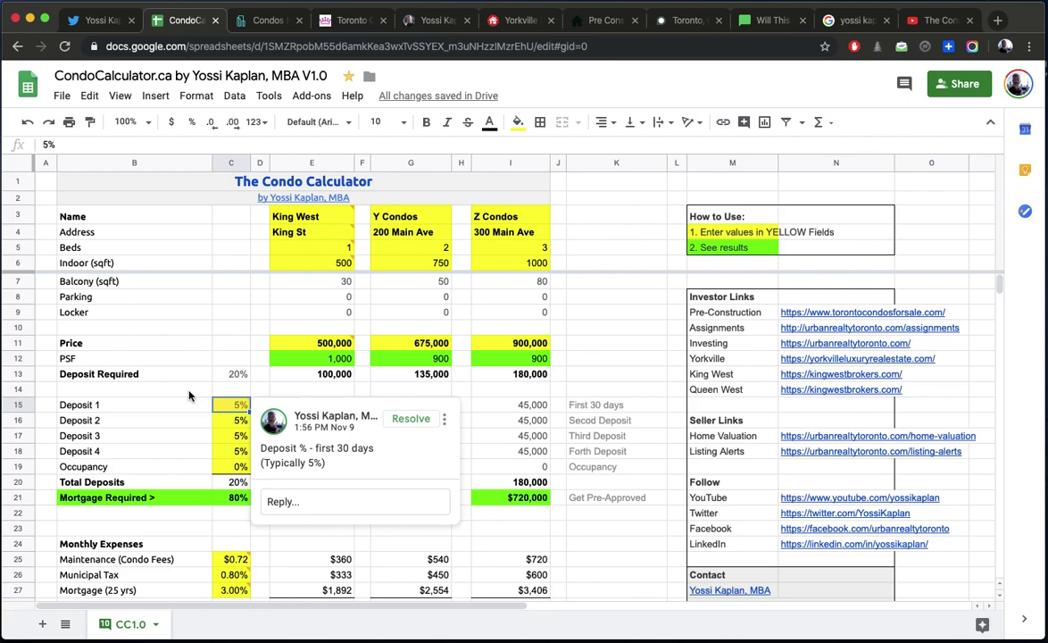
pyautogui.click(159, 406)
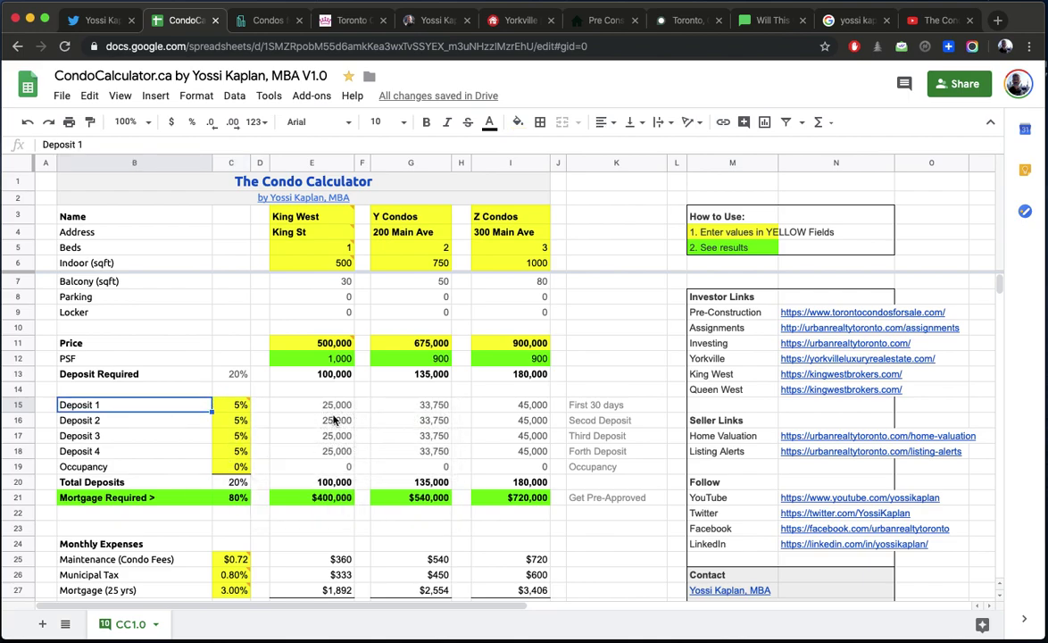
pyautogui.click(279, 501)
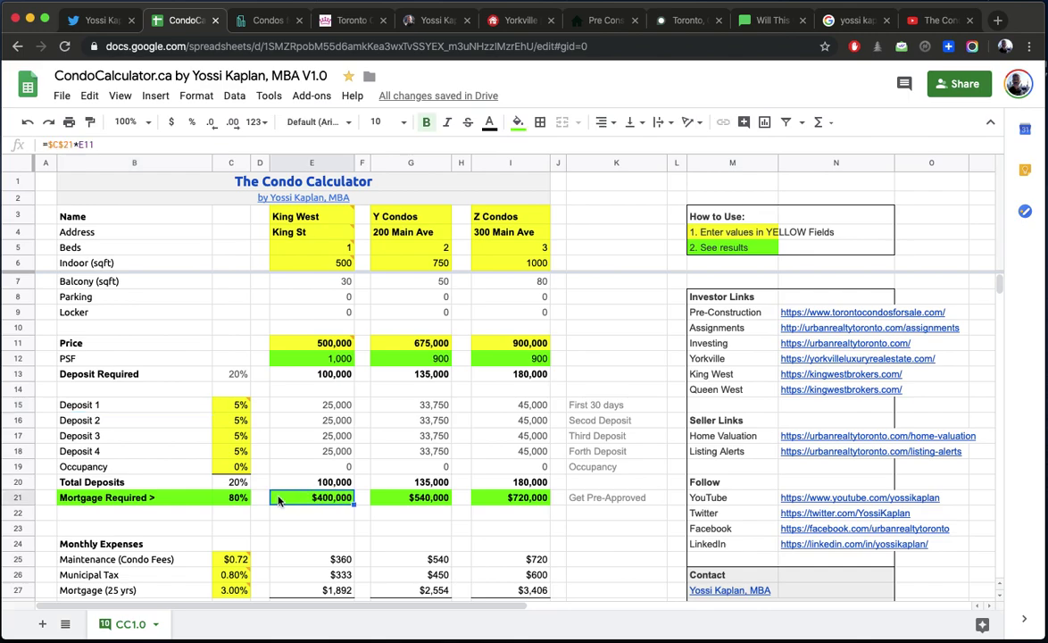
# Set the maintenance fee under Monthly Expenses to 0.7 dollars per square foot.
pyautogui.scroll(-3, 279, 501)
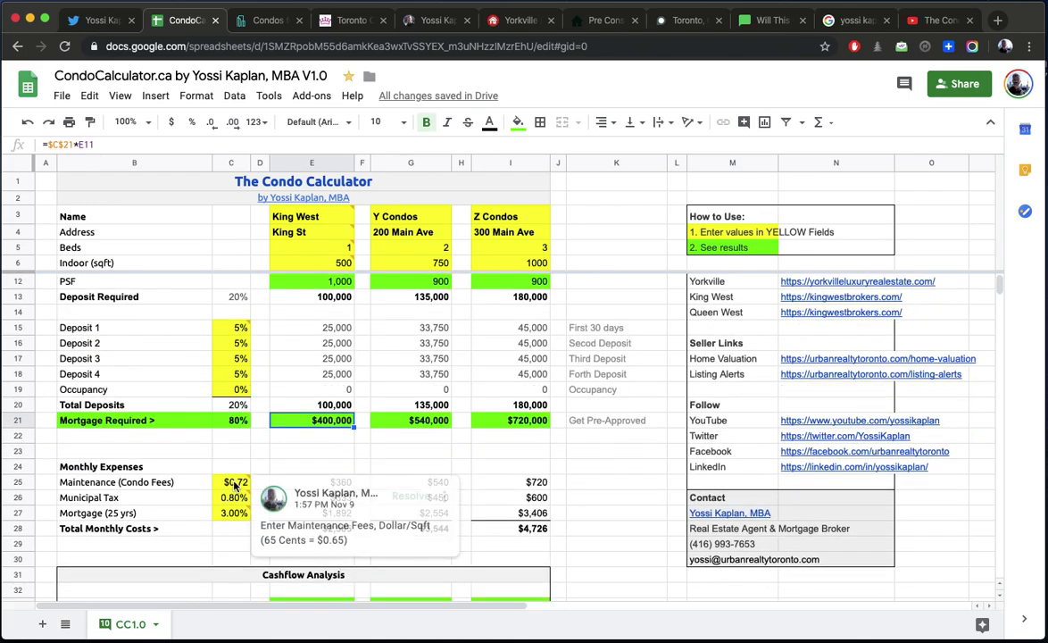
pyautogui.click(235, 485)
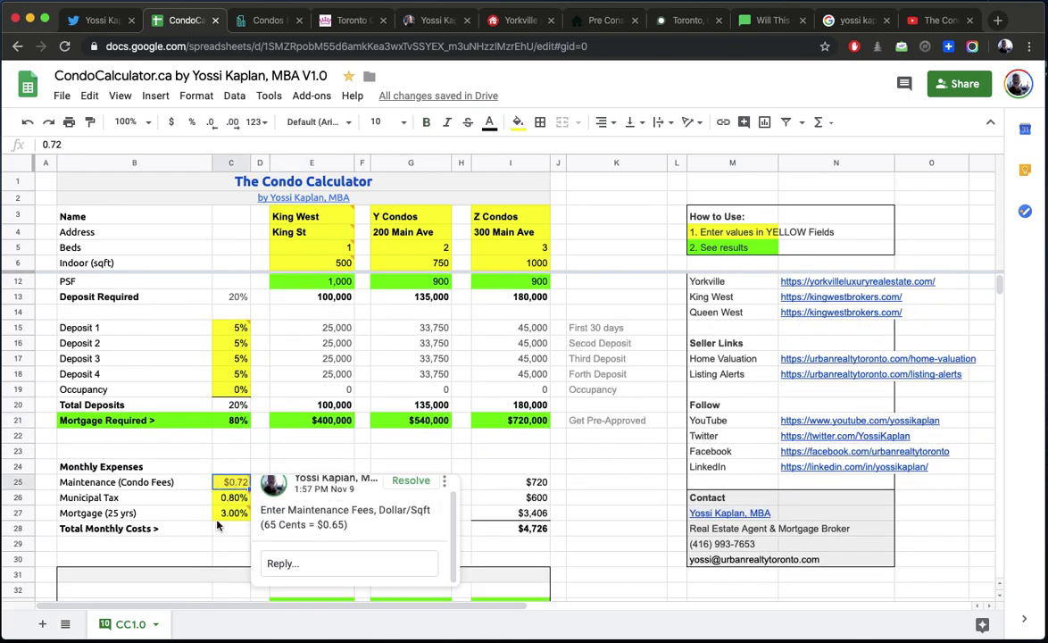
pyautogui.write('0.7')
pyautogui.press('Return')
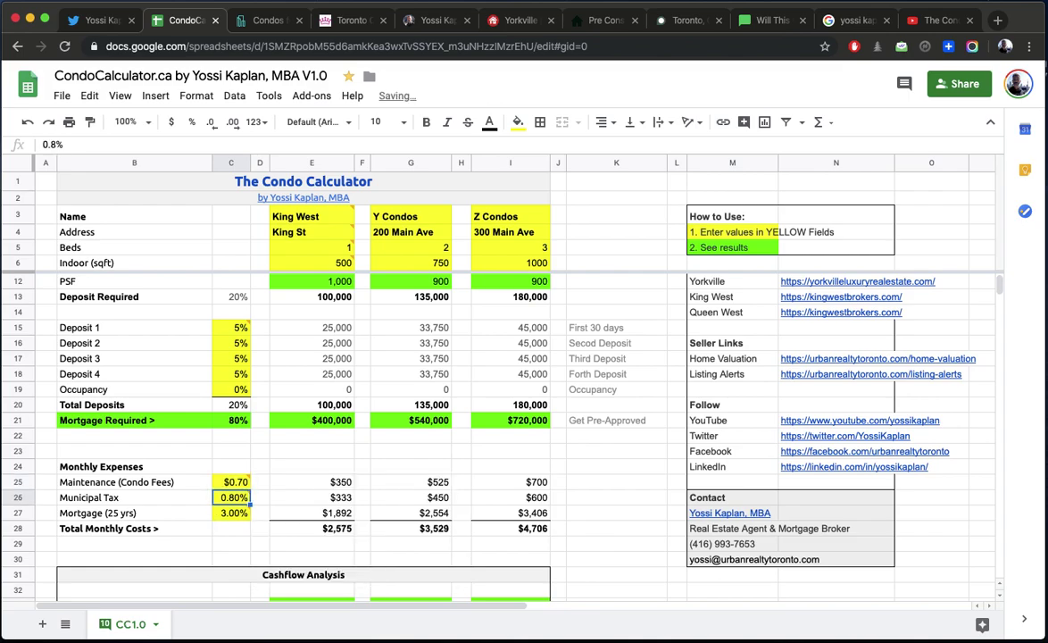
# Try a municipal tax rate of 1% and undo that change.
pyautogui.moveTo(231, 498)
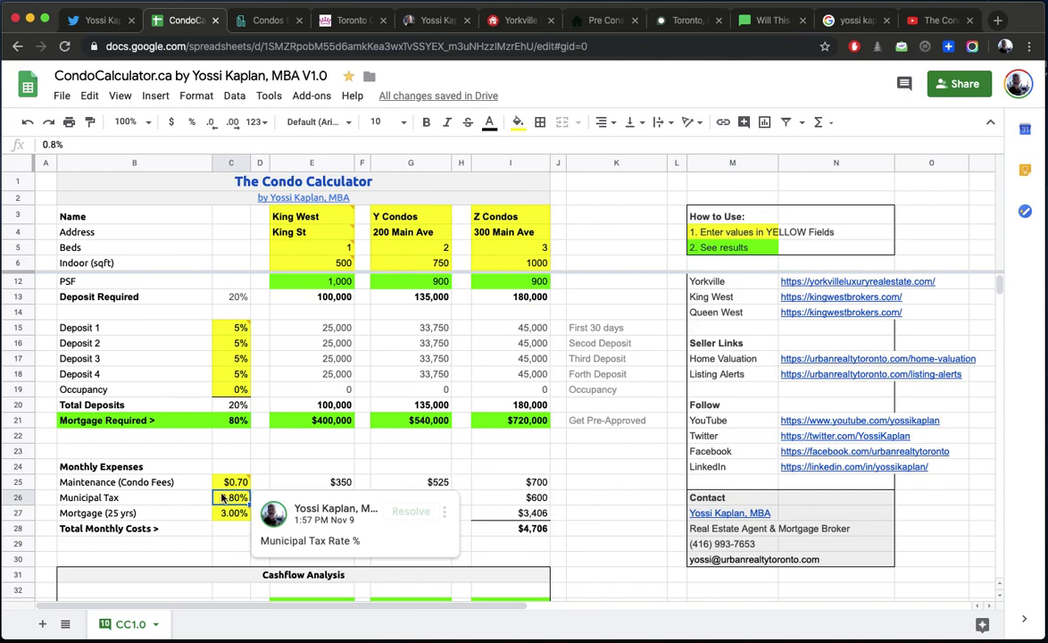
pyautogui.write('1')
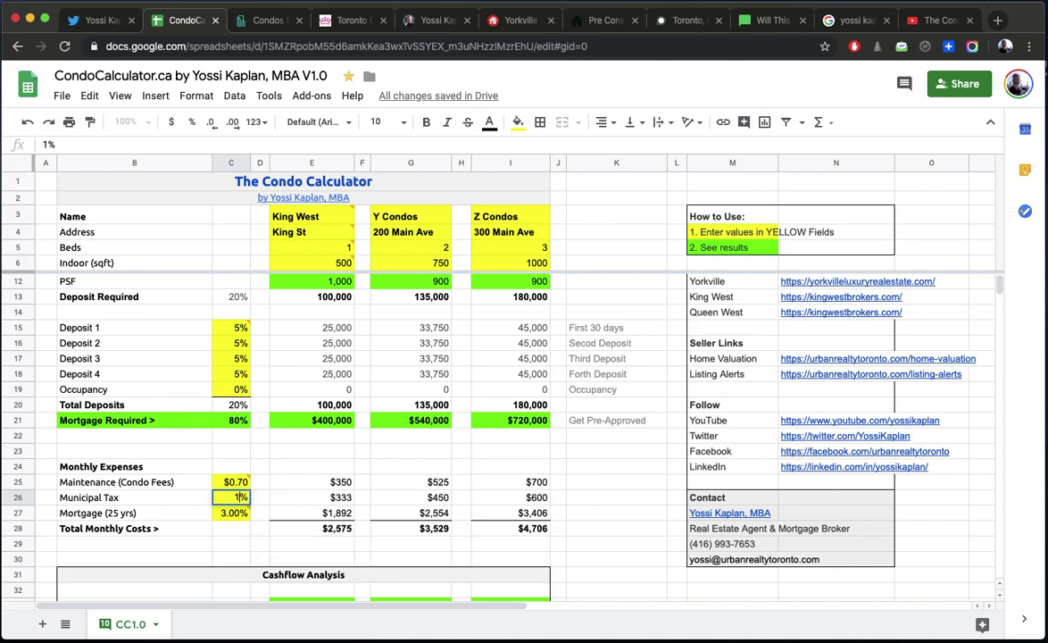
pyautogui.press('Return')
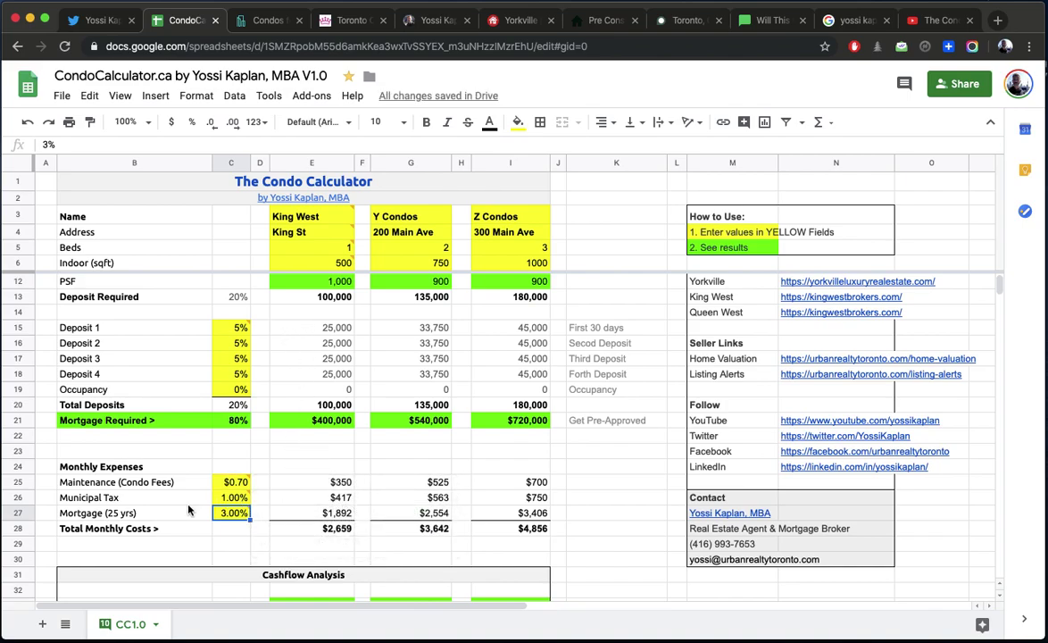
pyautogui.press('super+z')
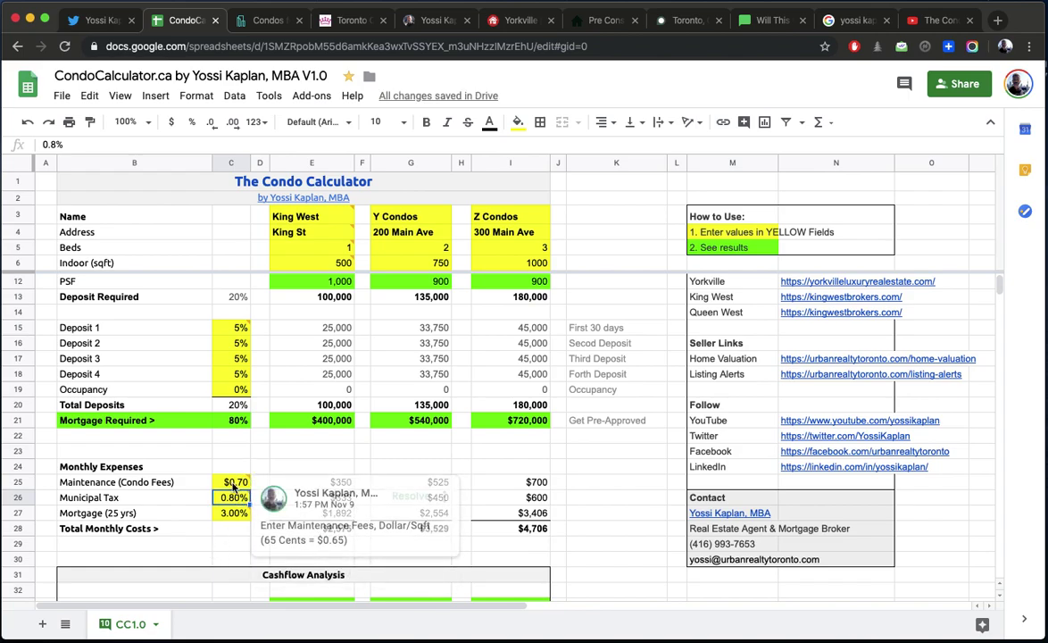
# Set the maintenance fee to 0.75 dollars per square foot.
pyautogui.click(234, 483)
pyautogui.write('.75')
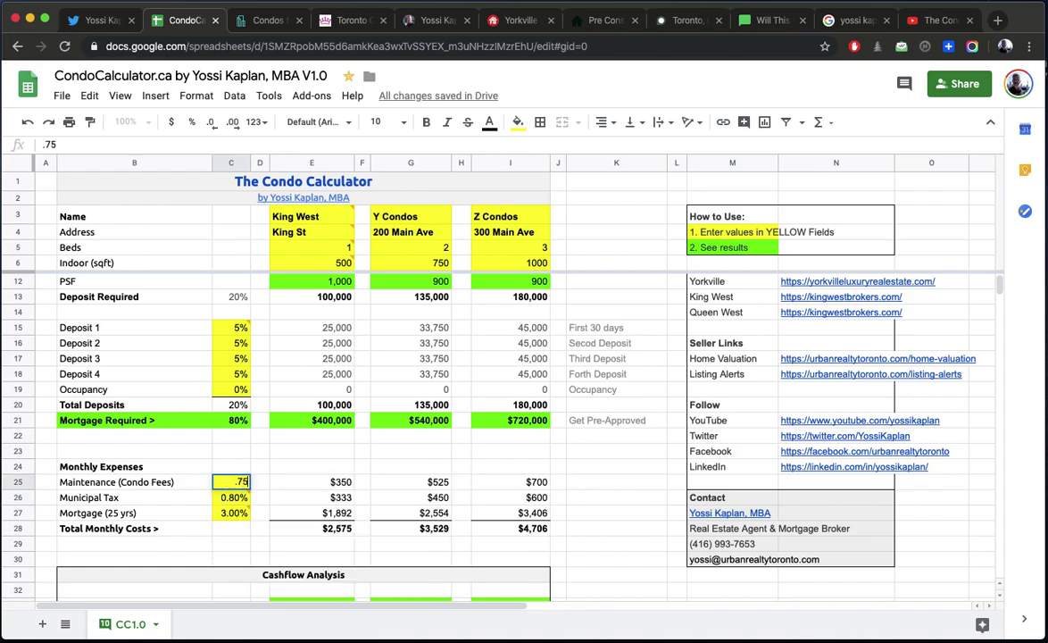
pyautogui.press('Return')
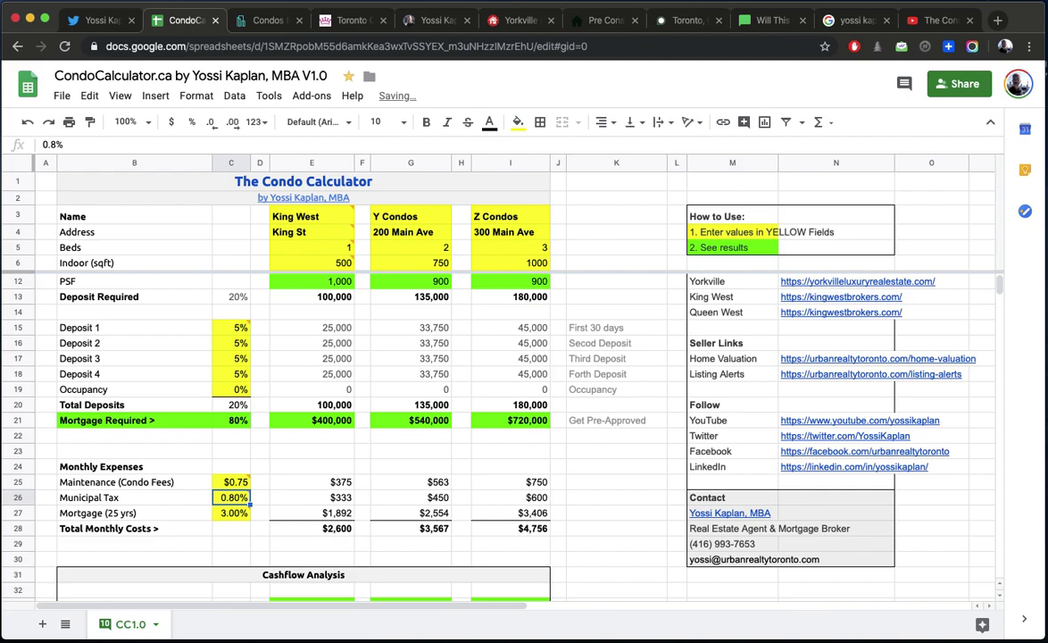
# Set the 25-year mortgage rate to 2.89%.
pyautogui.click(219, 514)
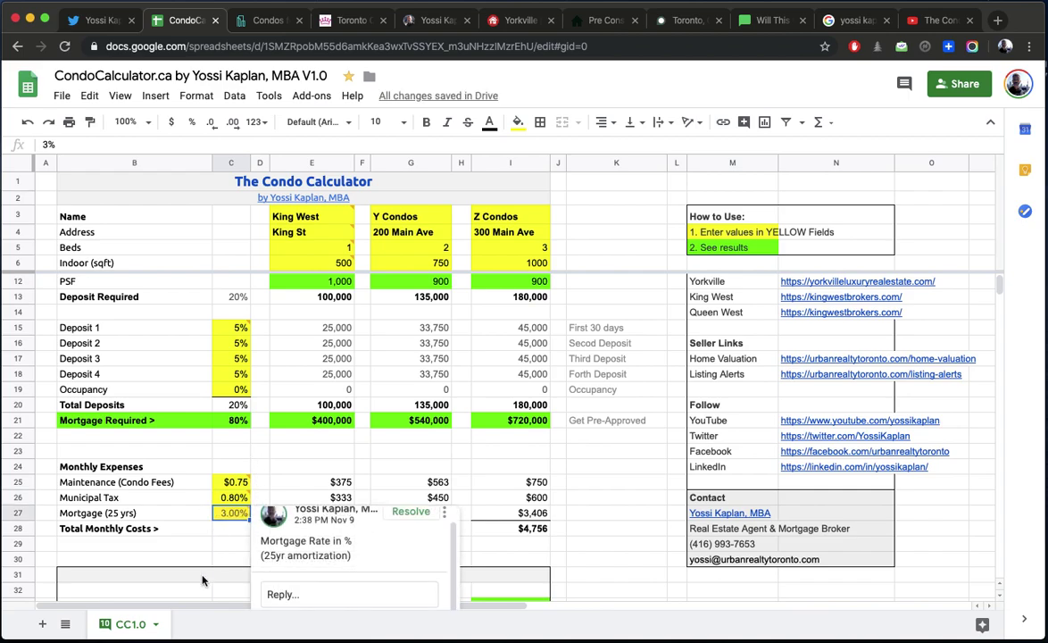
pyautogui.write('2.89')
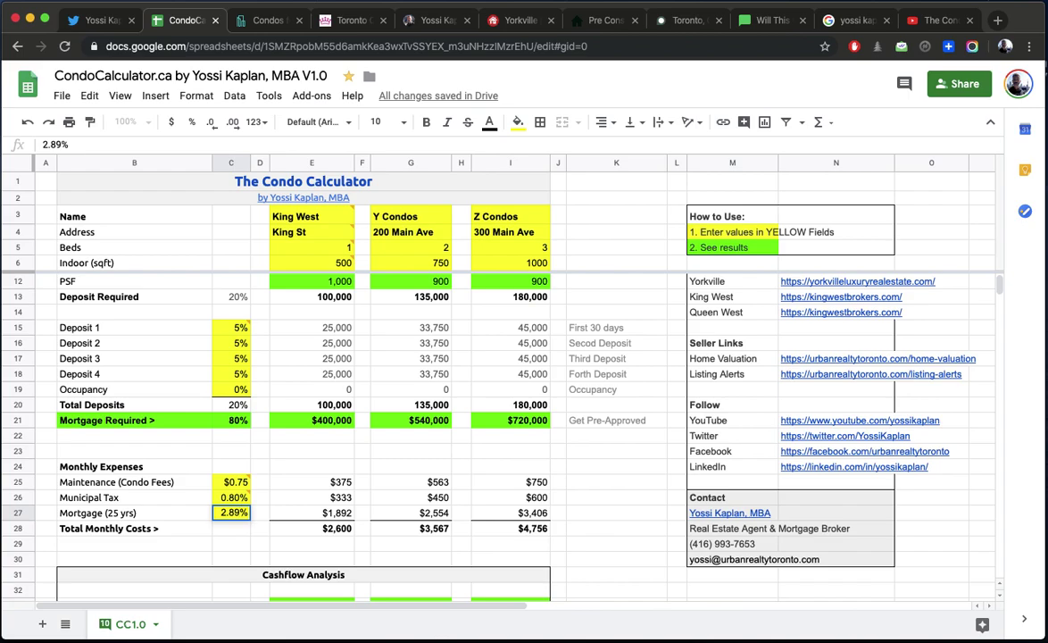
pyautogui.press('Return')
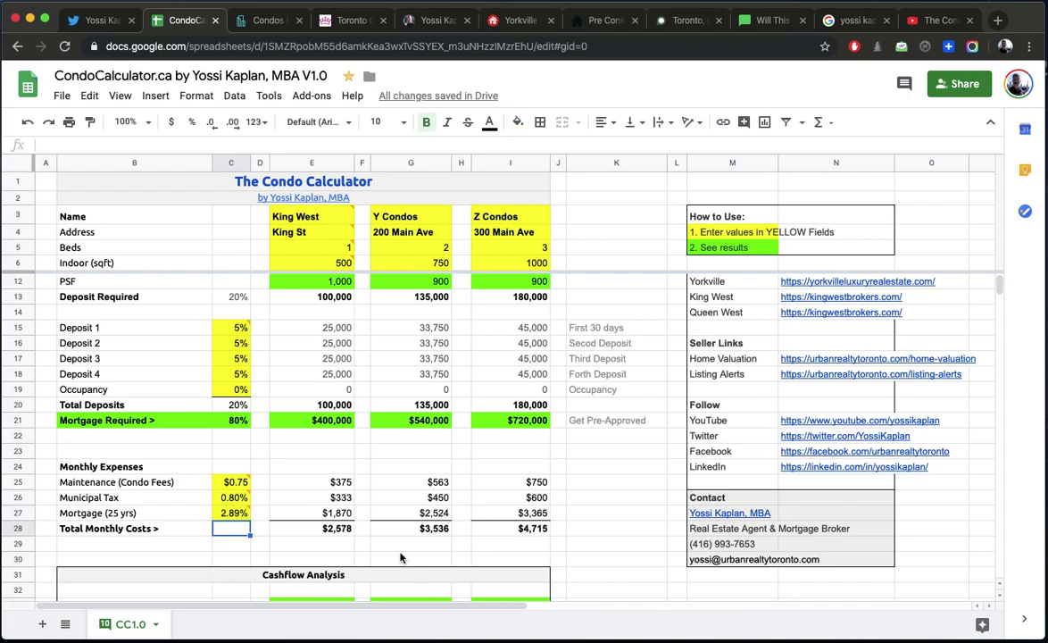
# Examine King West's total monthly costs and the Cashflow Analysis section below them.
pyautogui.click(311, 530)
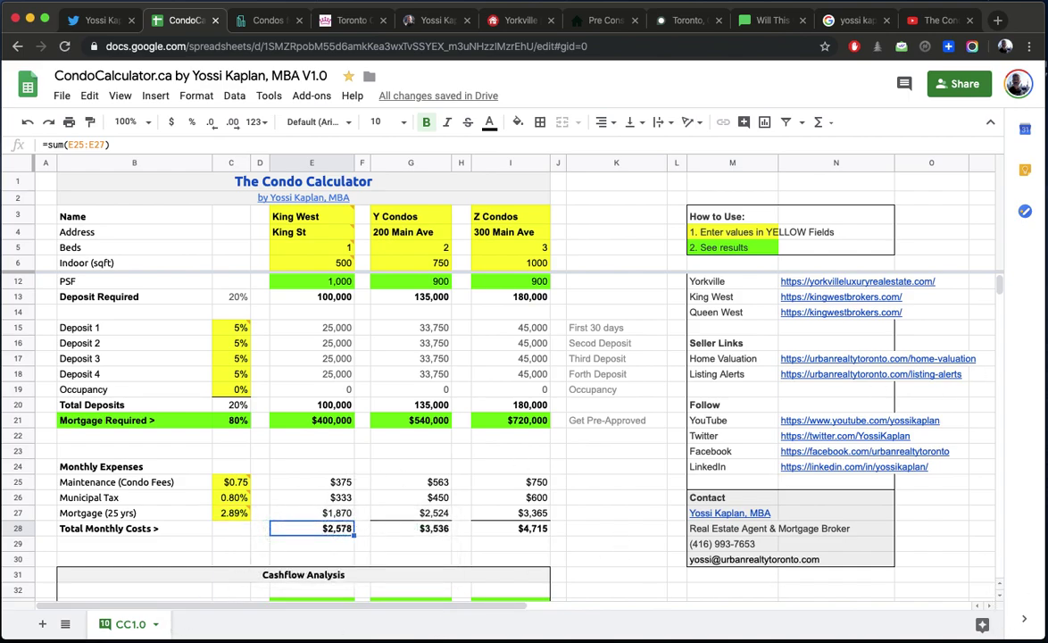
pyautogui.click(1000, 595)
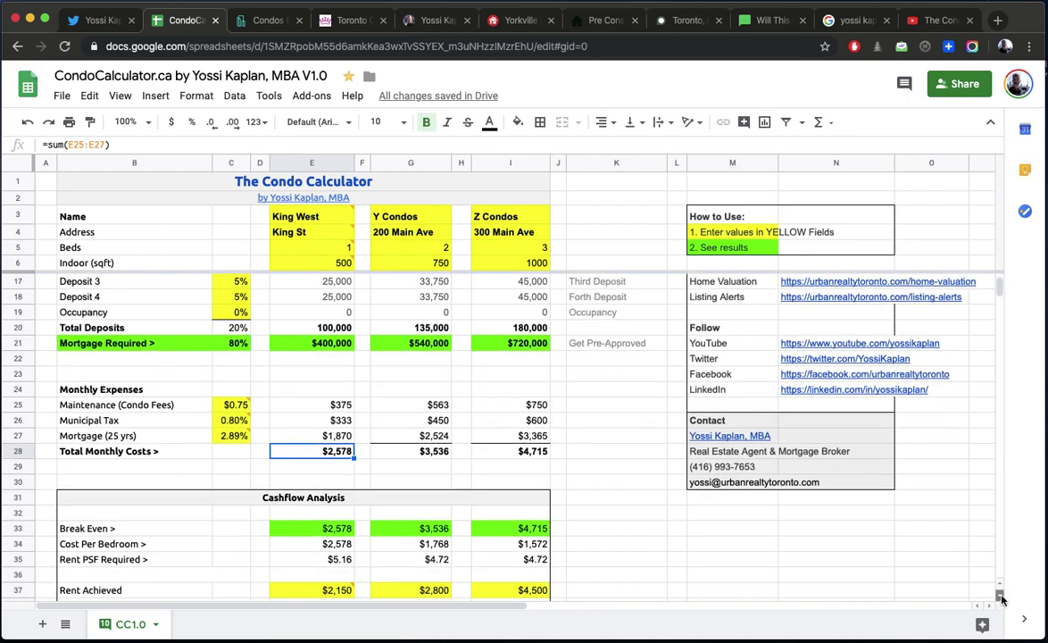
pyautogui.moveTo(1000, 595); pyautogui.dragTo(1000, 595)
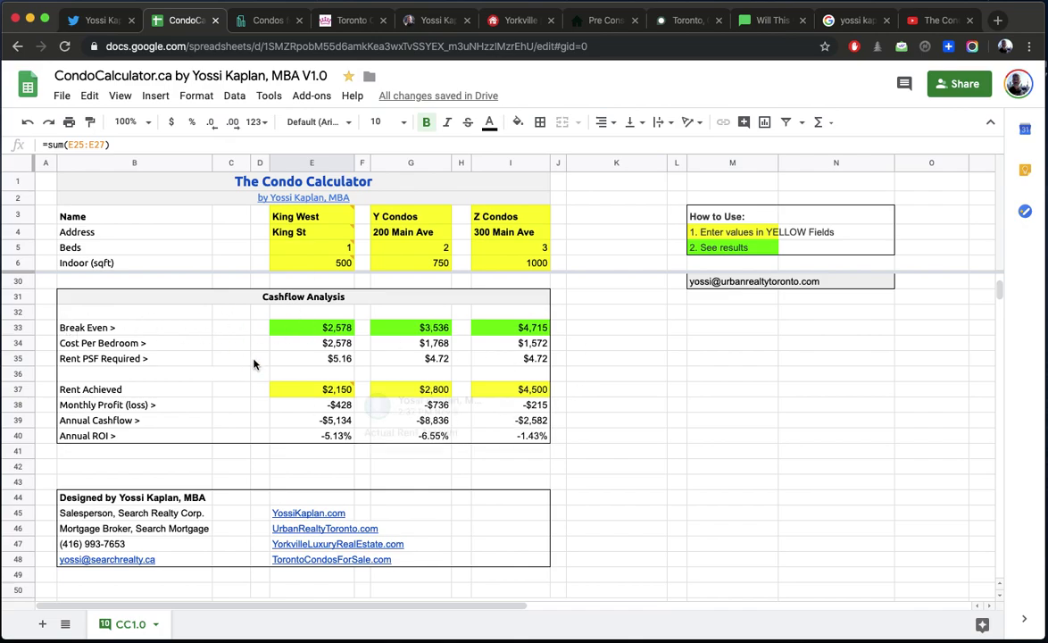
# Examine how King West's total monthly costs feed its break-even, cost per bedroom and required rent per square foot.
pyautogui.click(287, 328)
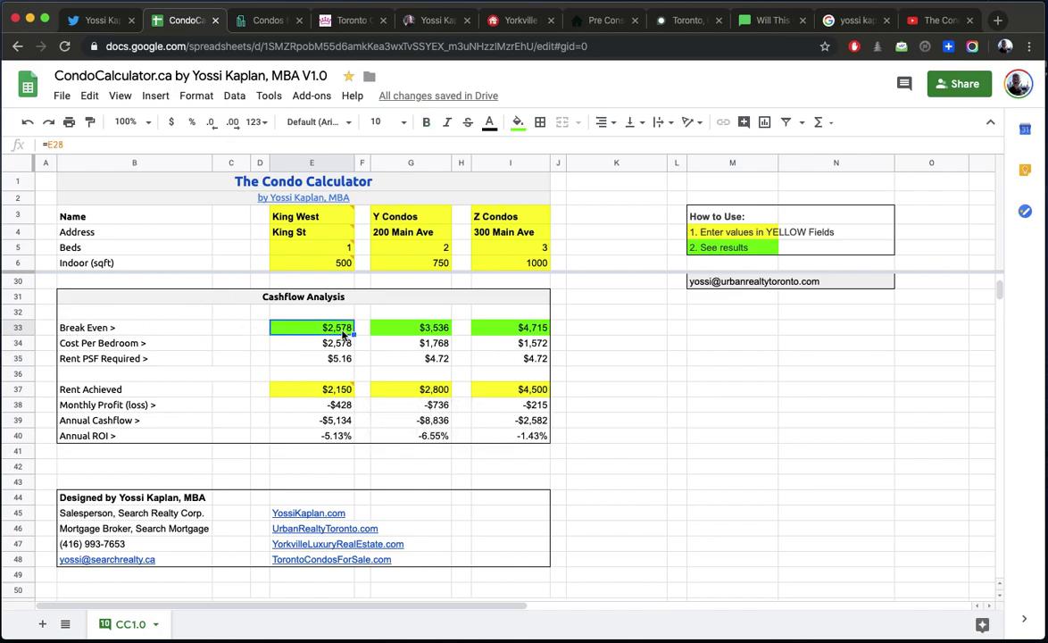
pyautogui.click(1000, 287)
pyautogui.moveTo(317, 279); pyautogui.dragTo(340, 312)
pyautogui.click(340, 327)
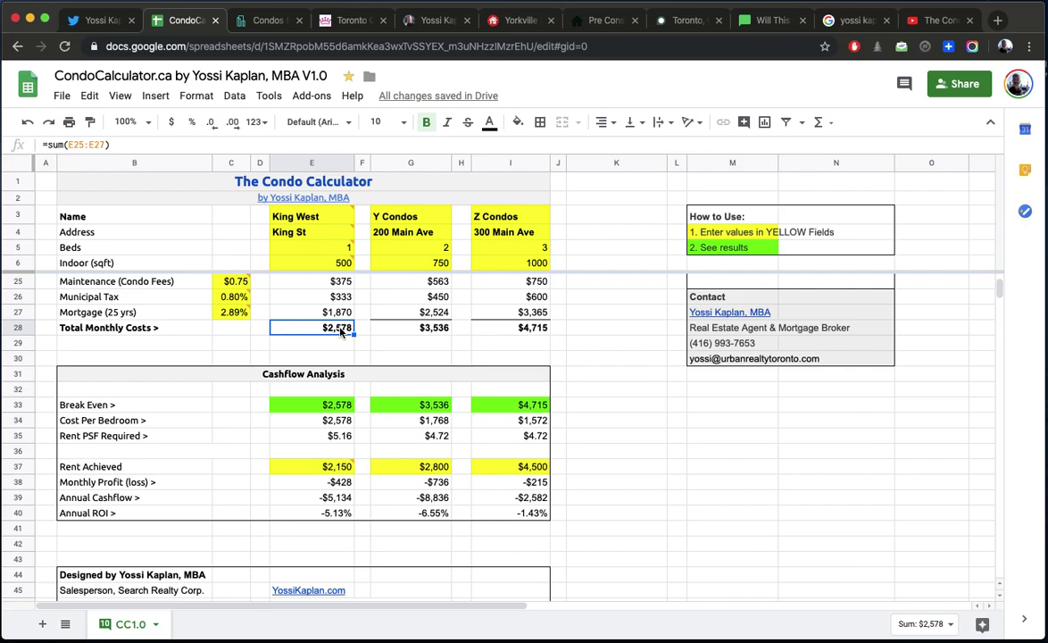
pyautogui.click(323, 404)
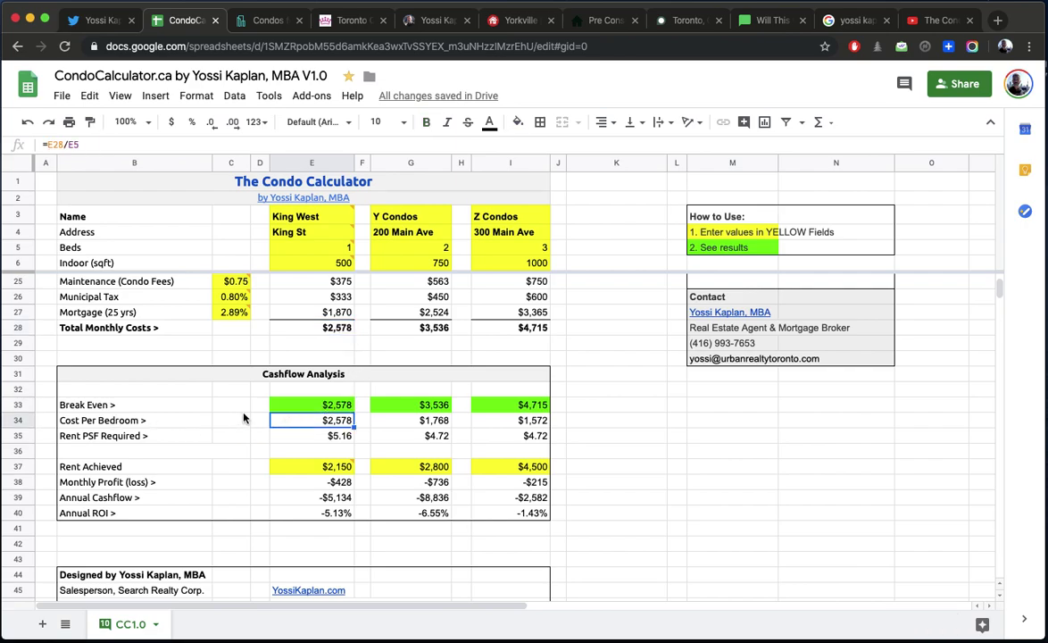
pyautogui.moveTo(344, 248)
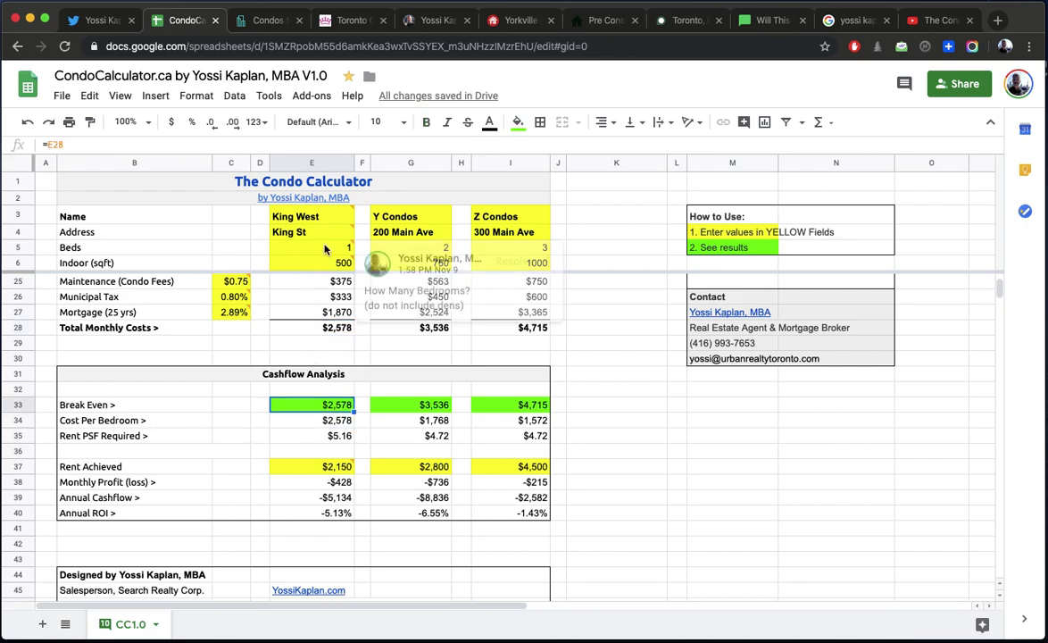
pyautogui.click(301, 424)
pyautogui.click(300, 438)
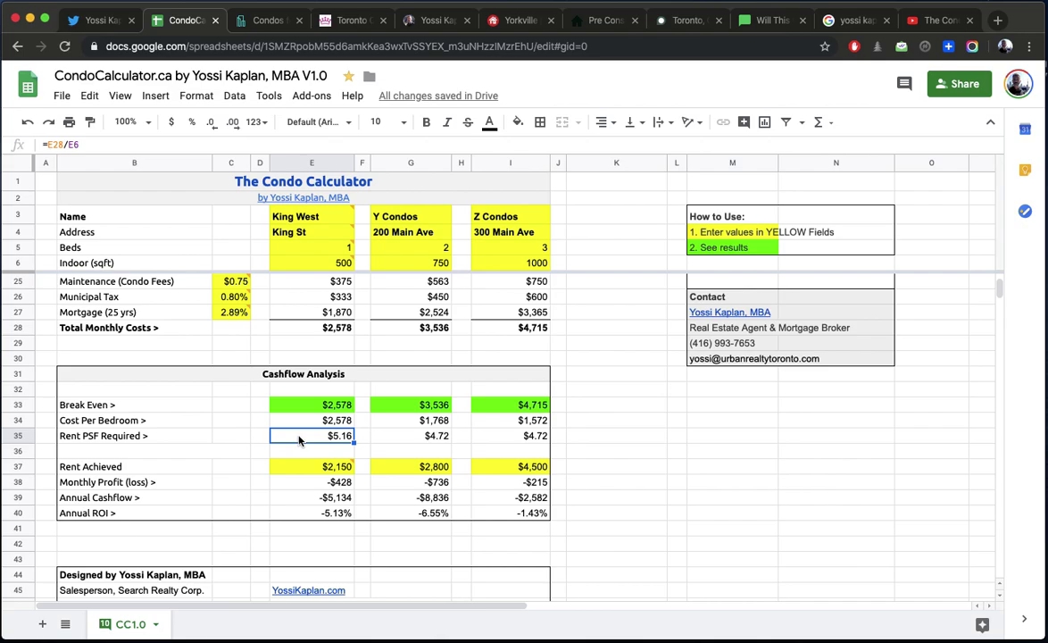
# Set King West's achieved rent to $2,000.
pyautogui.click(301, 468)
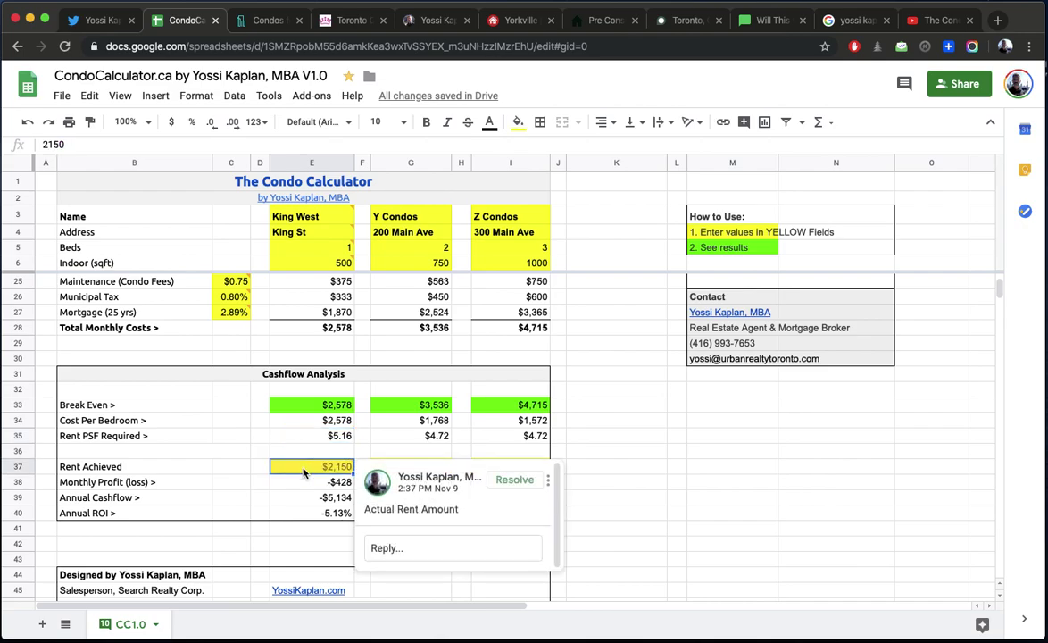
pyautogui.write('2000')
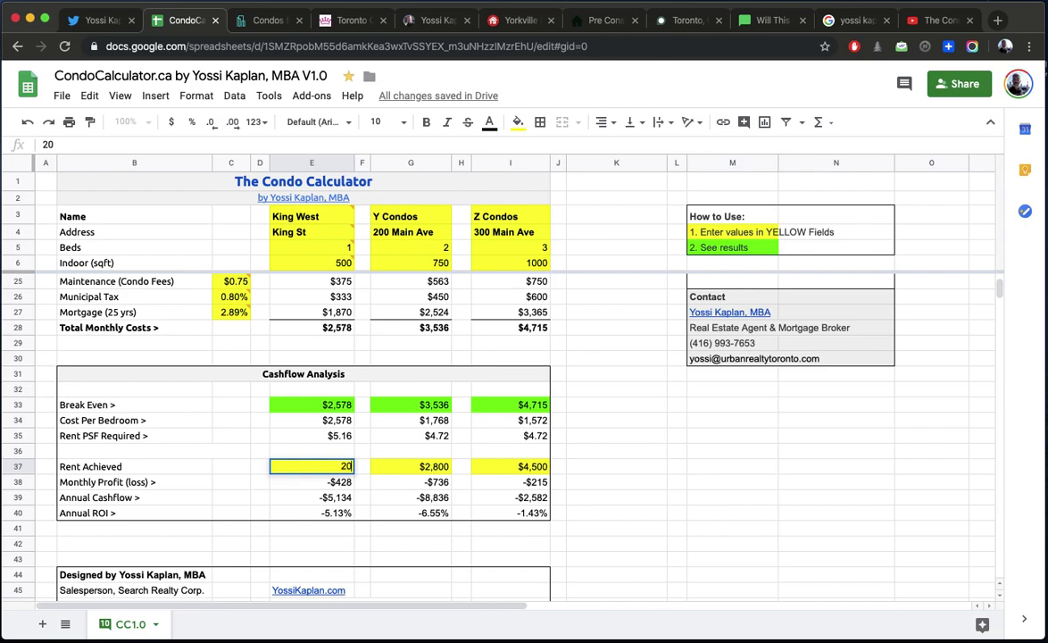
pyautogui.press('Return')
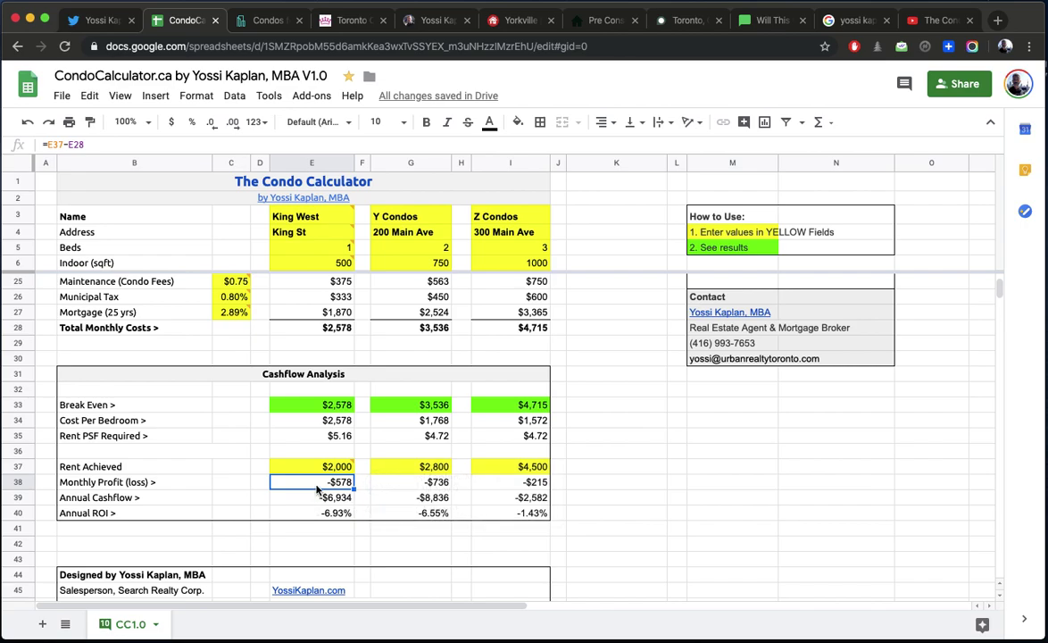
# Compare King West's achieved rent with its break-even, and check its monthly profit or loss, annual cashflow and annual ROI.
pyautogui.click(297, 466)
pyautogui.click(288, 406)
pyautogui.click(303, 464)
pyautogui.click(285, 407)
pyautogui.click(308, 483)
pyautogui.click(303, 498)
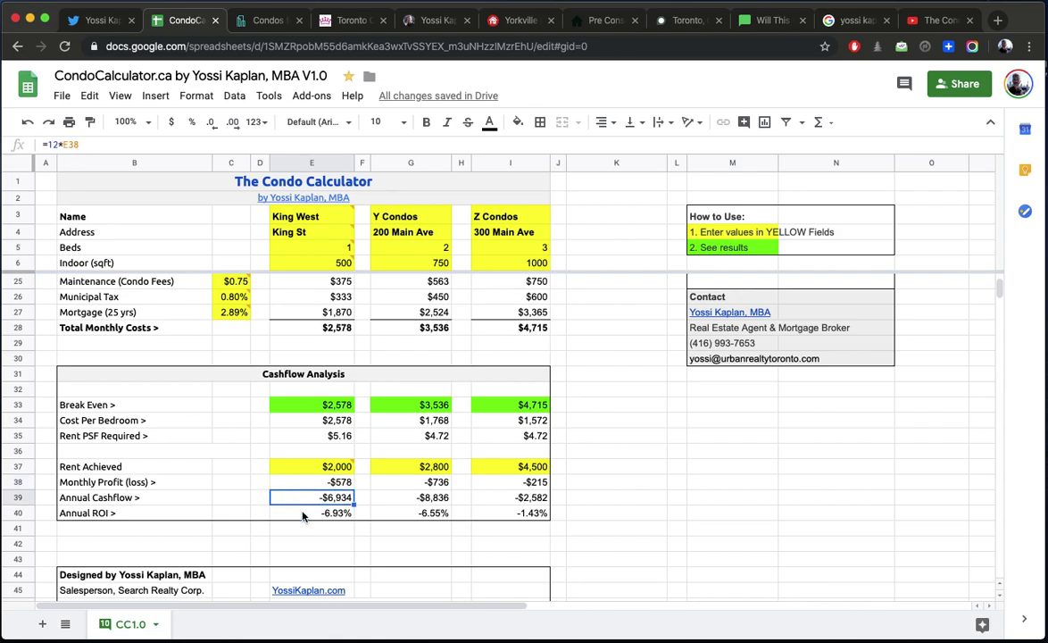
pyautogui.click(301, 517)
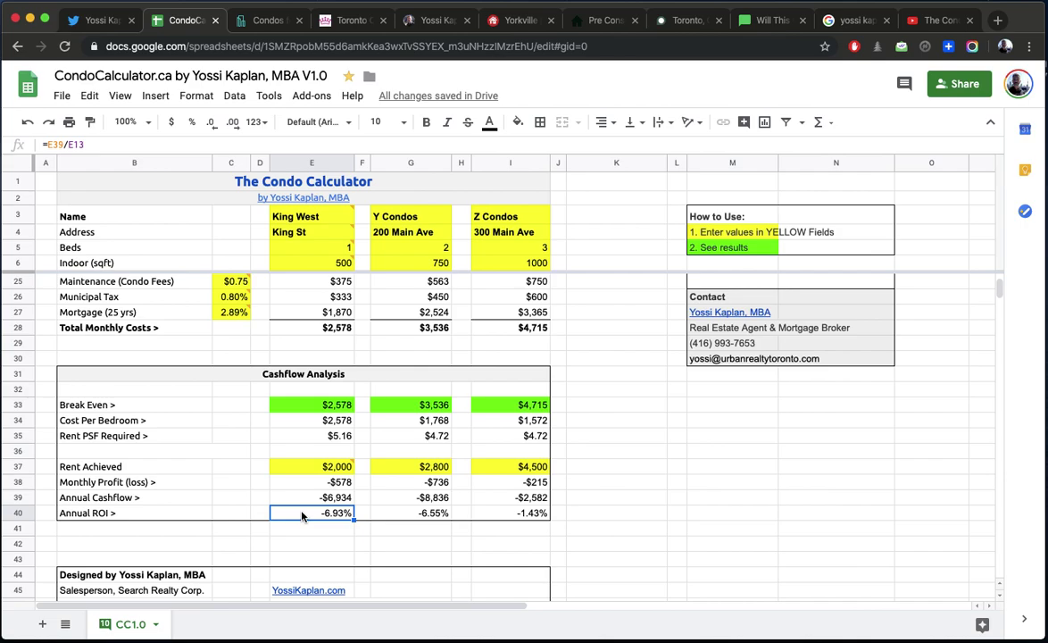
# Review King West's mortgage payment, break-even and achieved rent, along with the maintenance fee entry under Monthly Expenses.
pyautogui.click(297, 312)
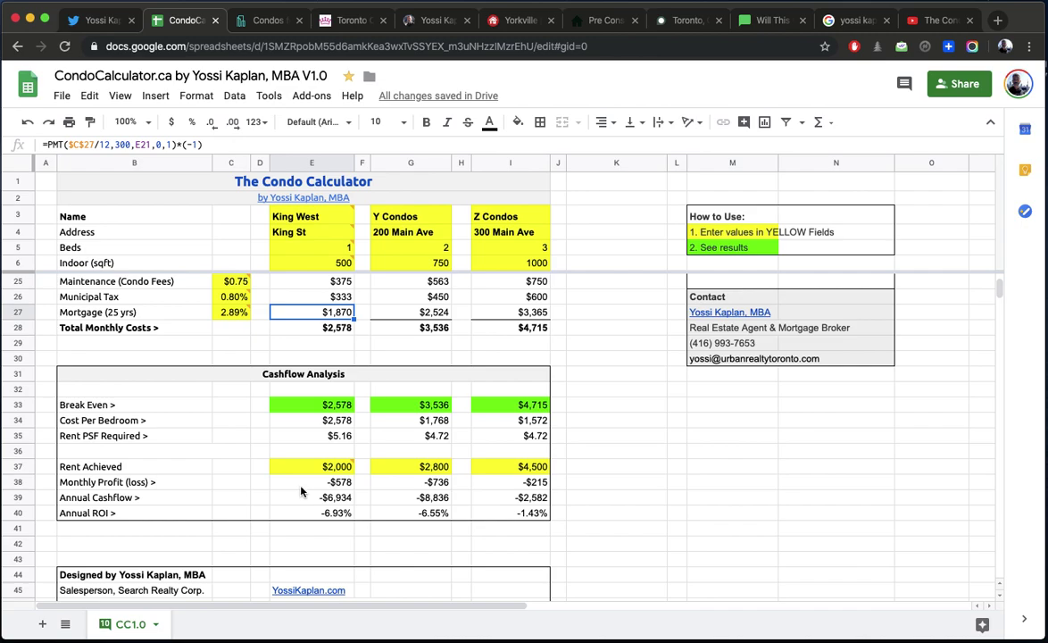
pyautogui.click(1001, 598)
pyautogui.click(1001, 598)
pyautogui.click(1001, 597)
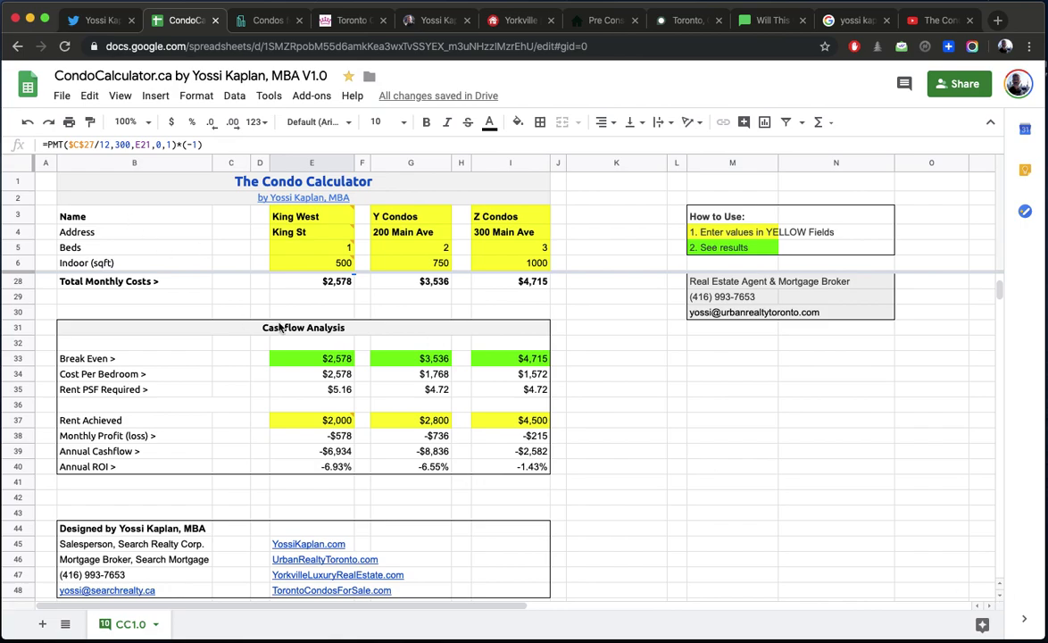
pyautogui.click(304, 358)
pyautogui.click(315, 419)
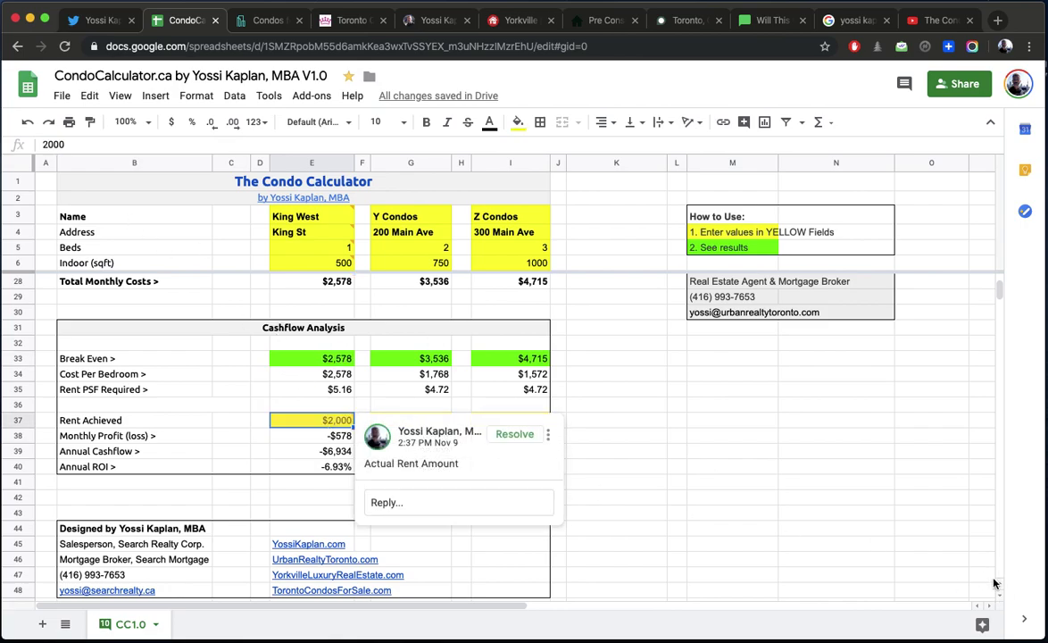
pyautogui.click(1001, 585)
pyautogui.click(1001, 584)
pyautogui.click(1001, 585)
pyautogui.click(1001, 585)
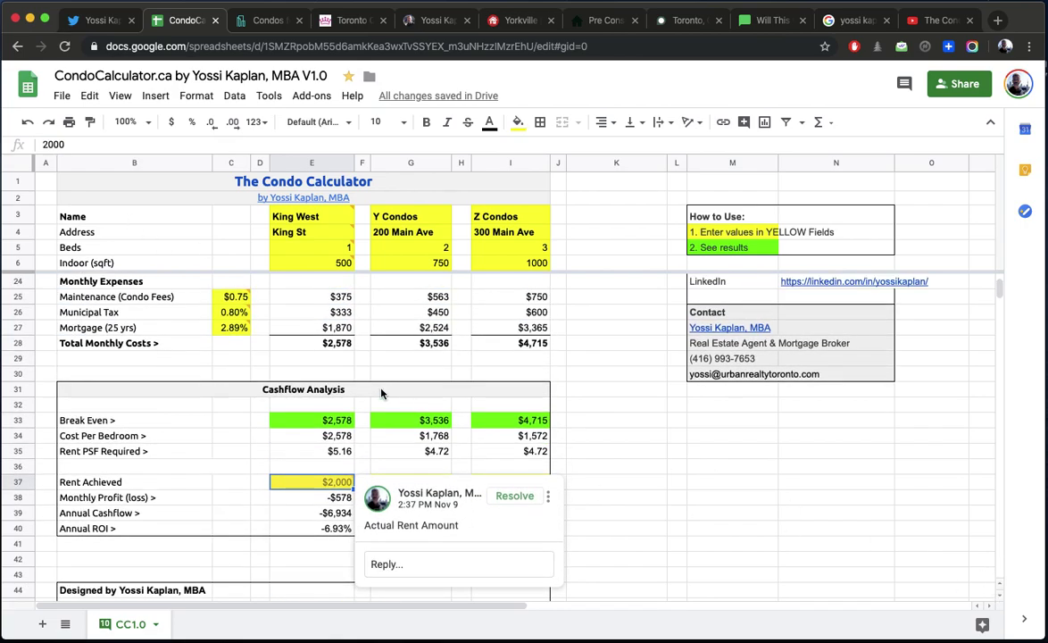
pyautogui.click(154, 299)
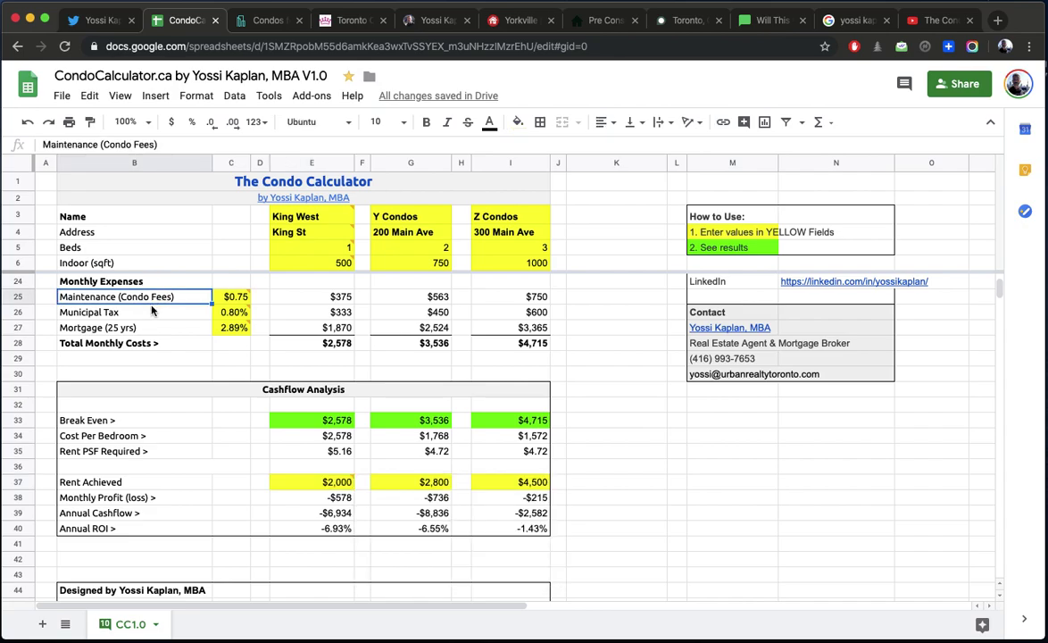
# Try a 25-year mortgage rate of 2.79%, and set the rate back to 2.89%.
pyautogui.click(151, 316)
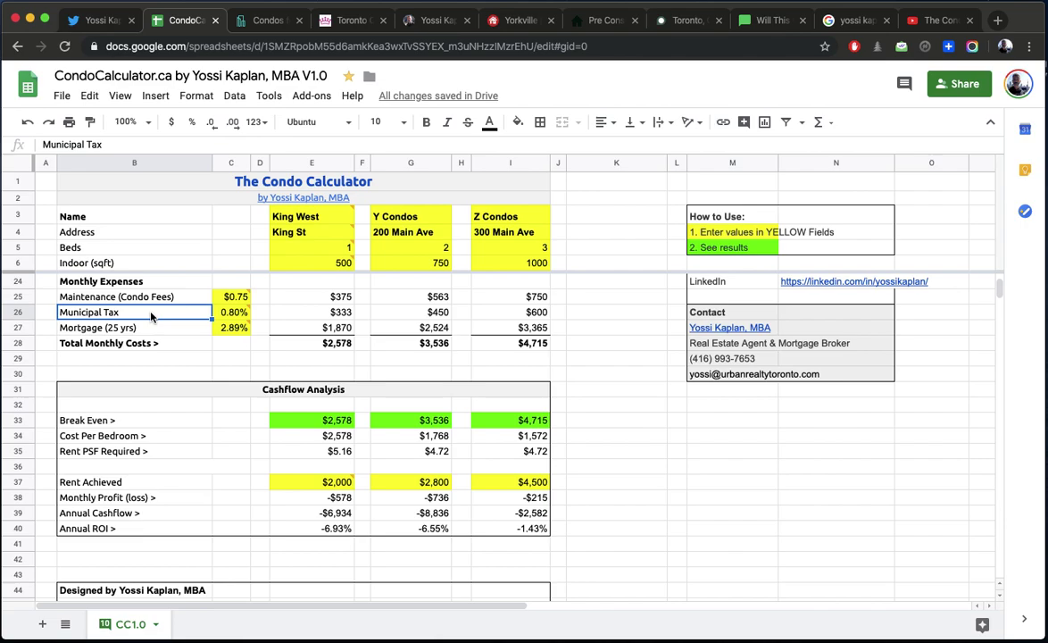
pyautogui.press('Down')
pyautogui.press('Right')
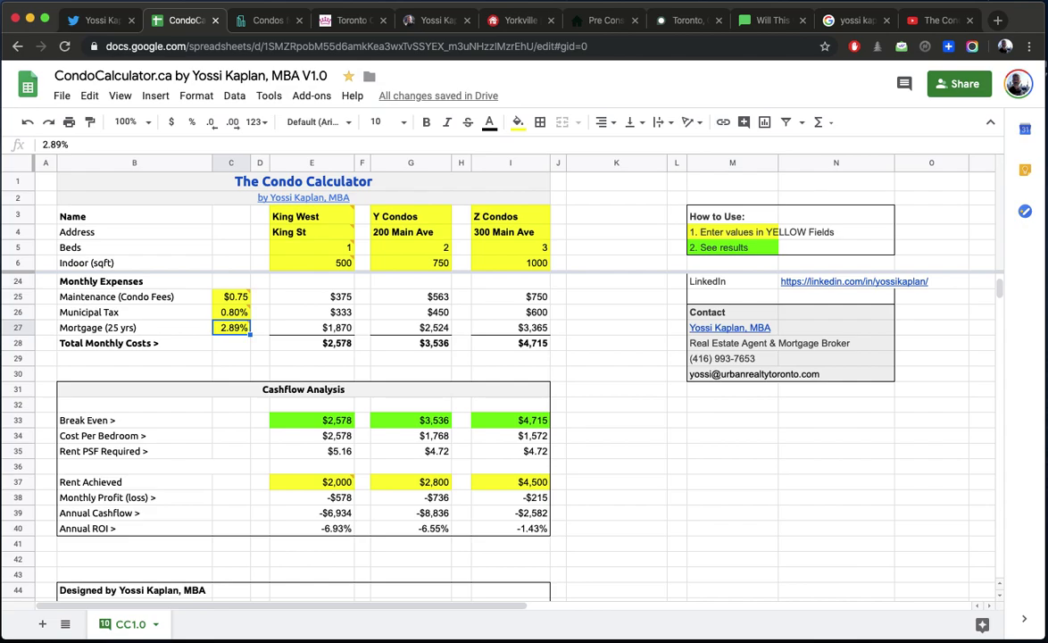
pyautogui.write('2.79')
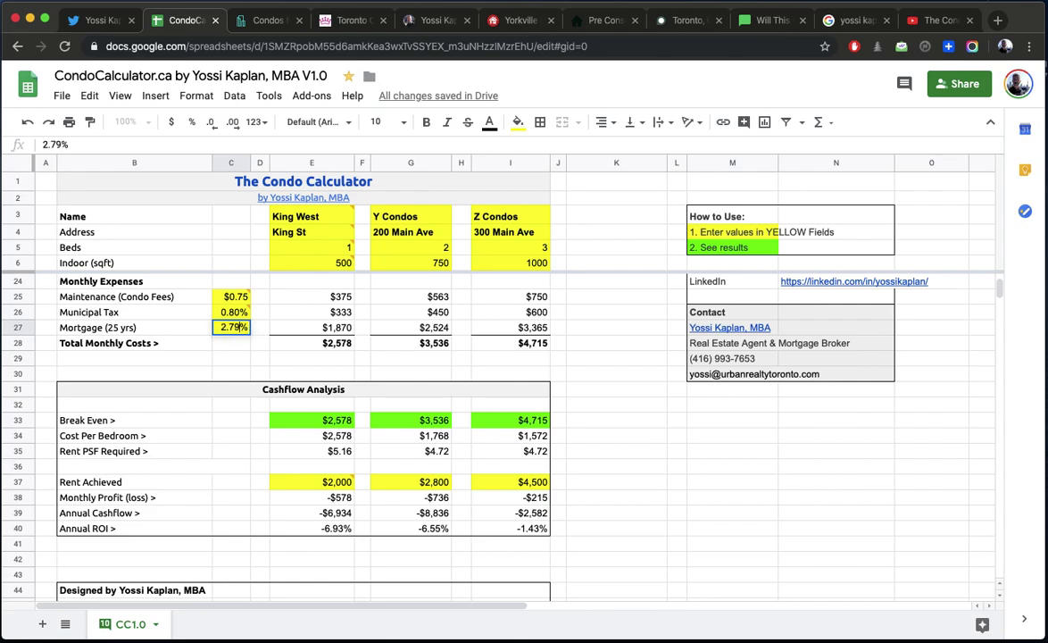
pyautogui.press('Return')
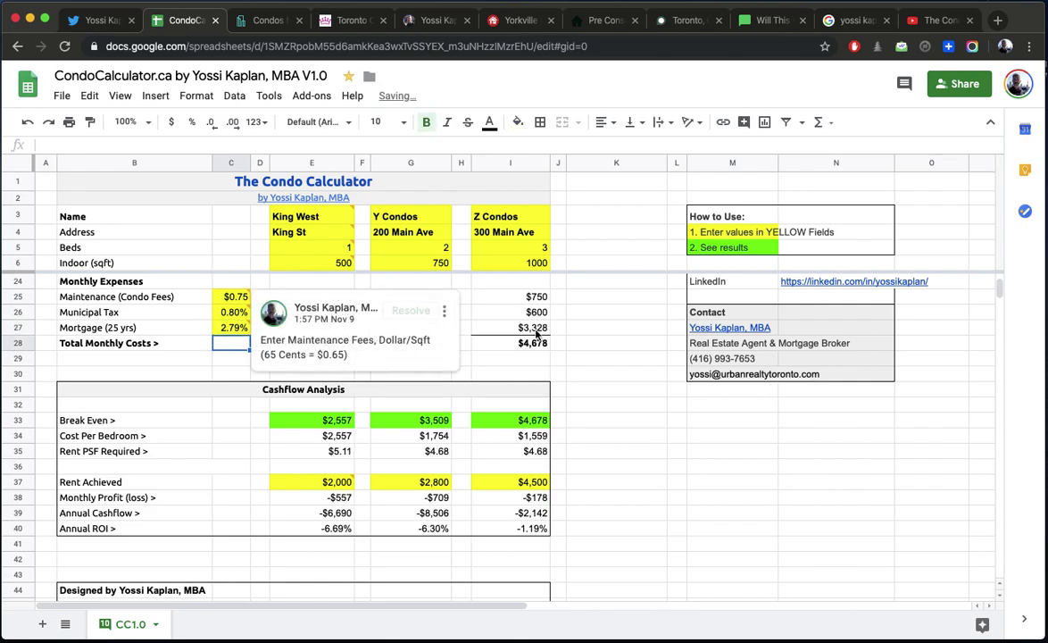
pyautogui.press('Up')
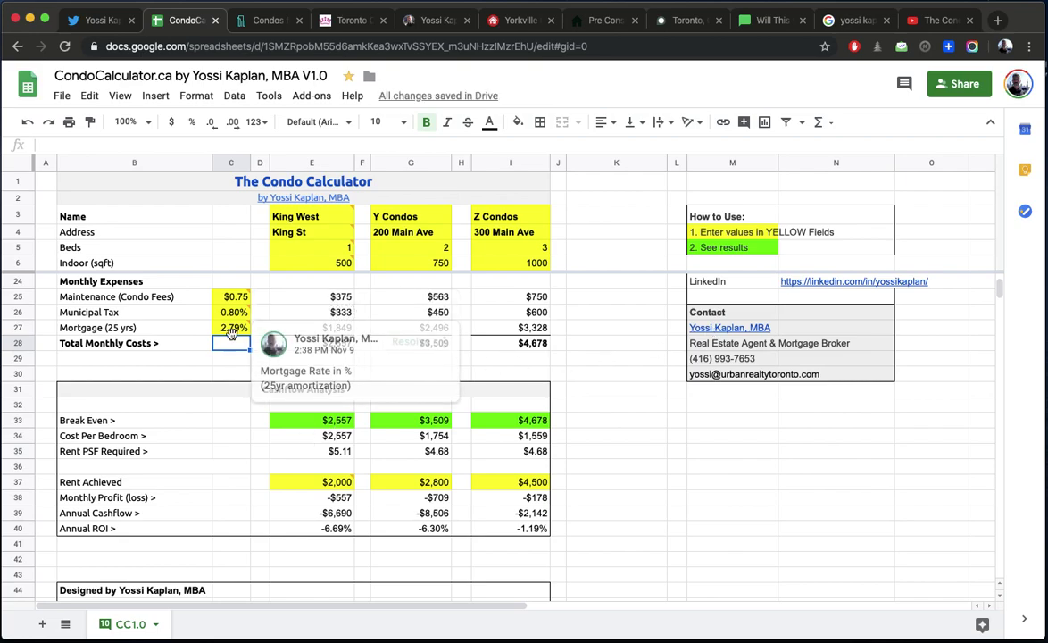
pyautogui.write('2.89')
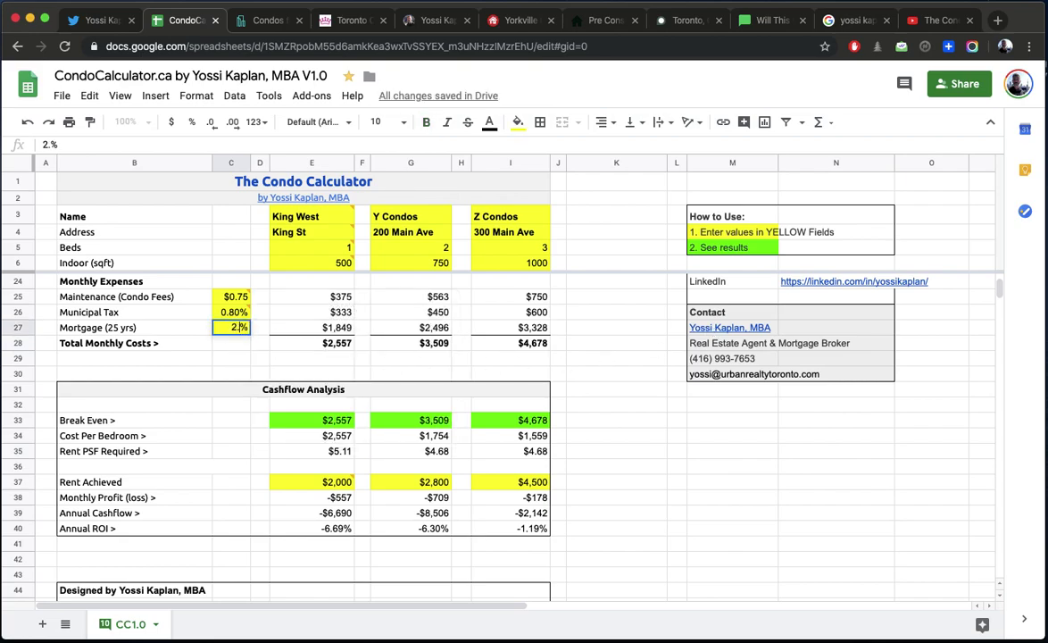
pyautogui.press('Return')
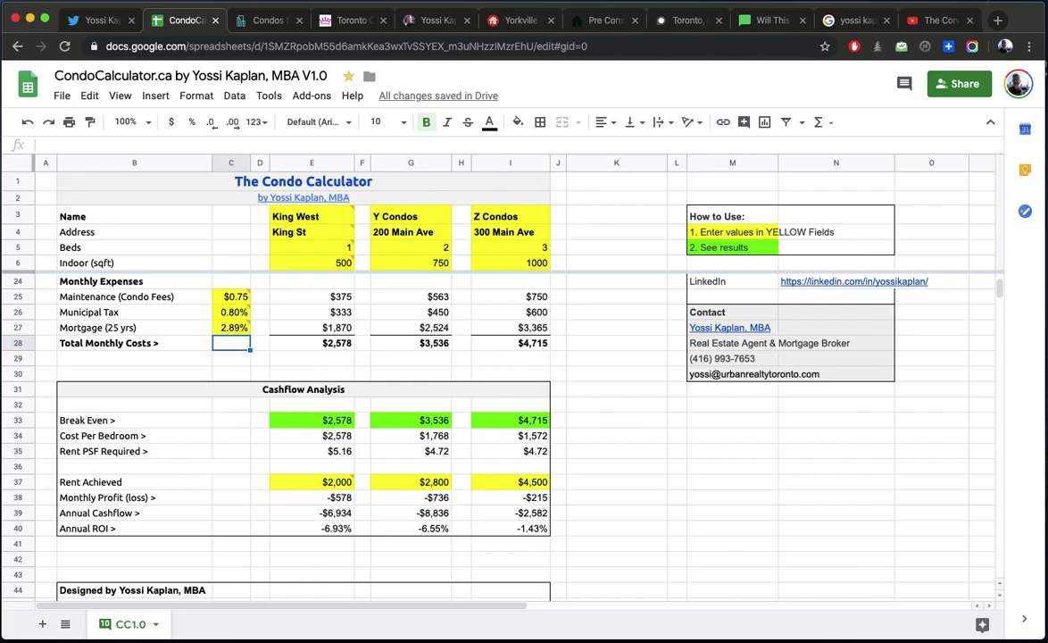
# Try a King West unit price of 480,000 and check its break-even and cashflow figures.
pyautogui.scroll(5, 306, 430)
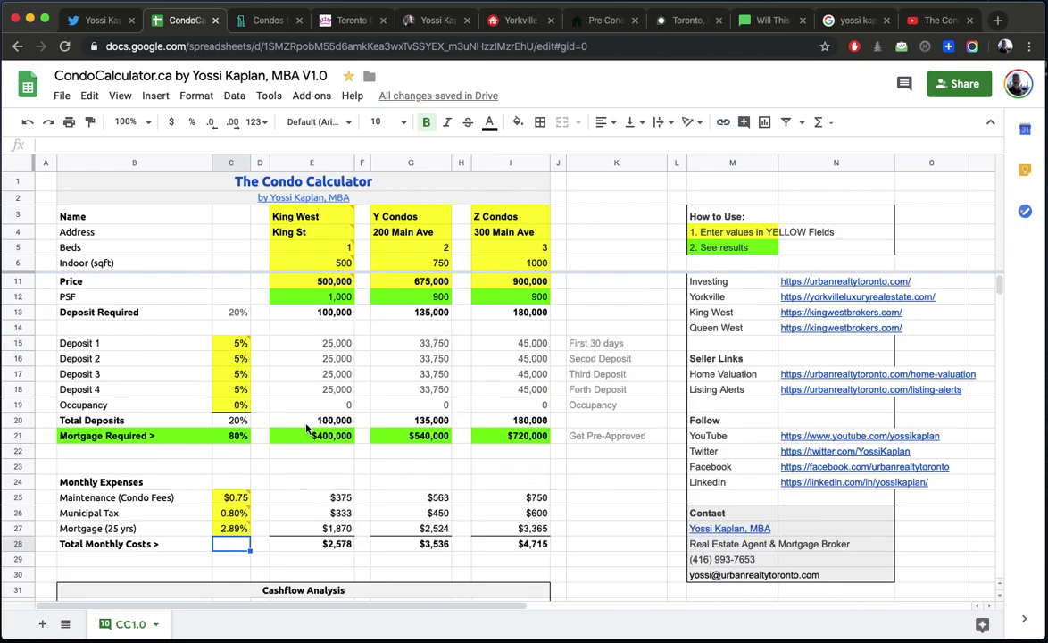
pyautogui.click(295, 281)
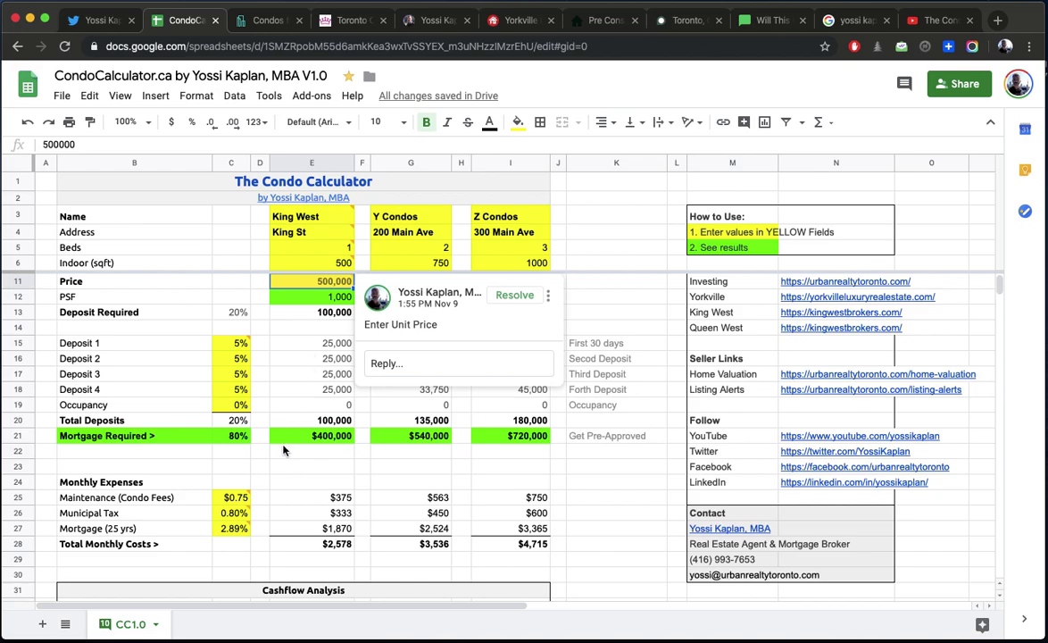
pyautogui.write('480000')
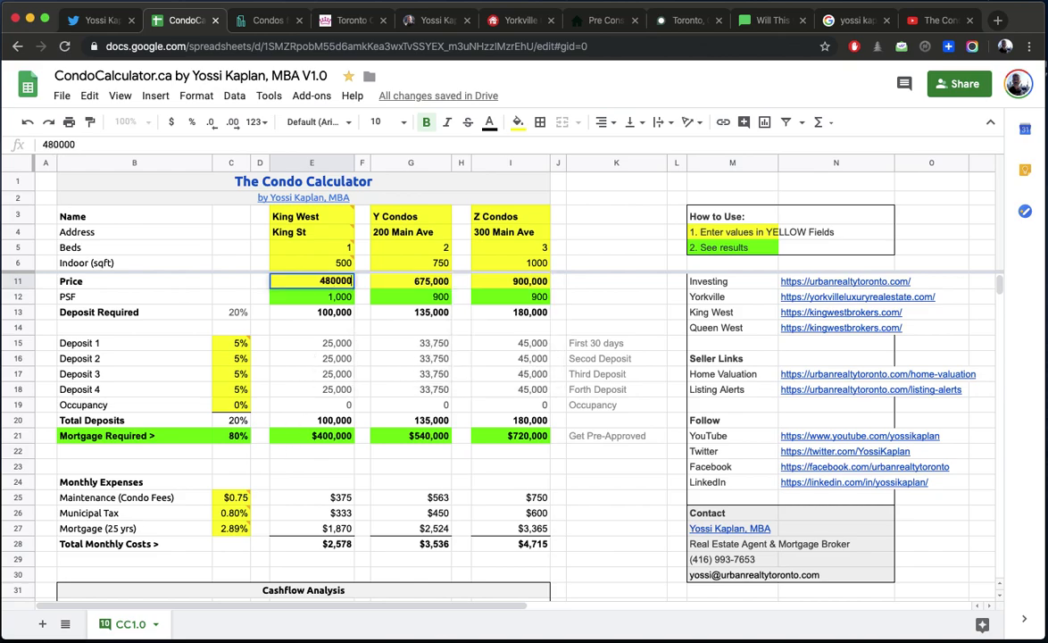
pyautogui.press('Return')
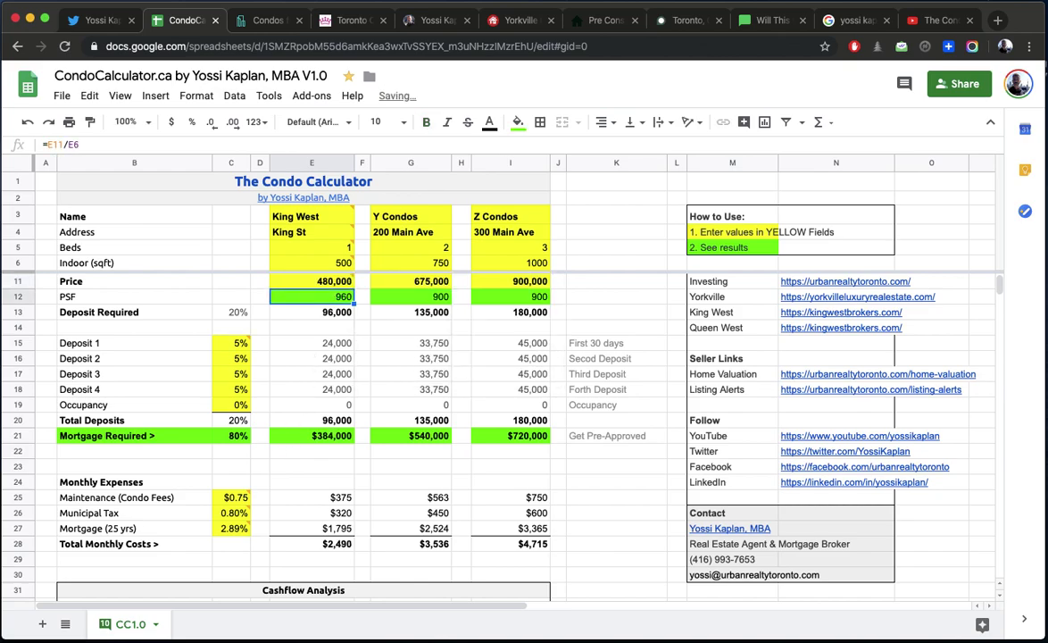
pyautogui.scroll(-2, 300, 465)
pyautogui.scroll(-4, 300, 466)
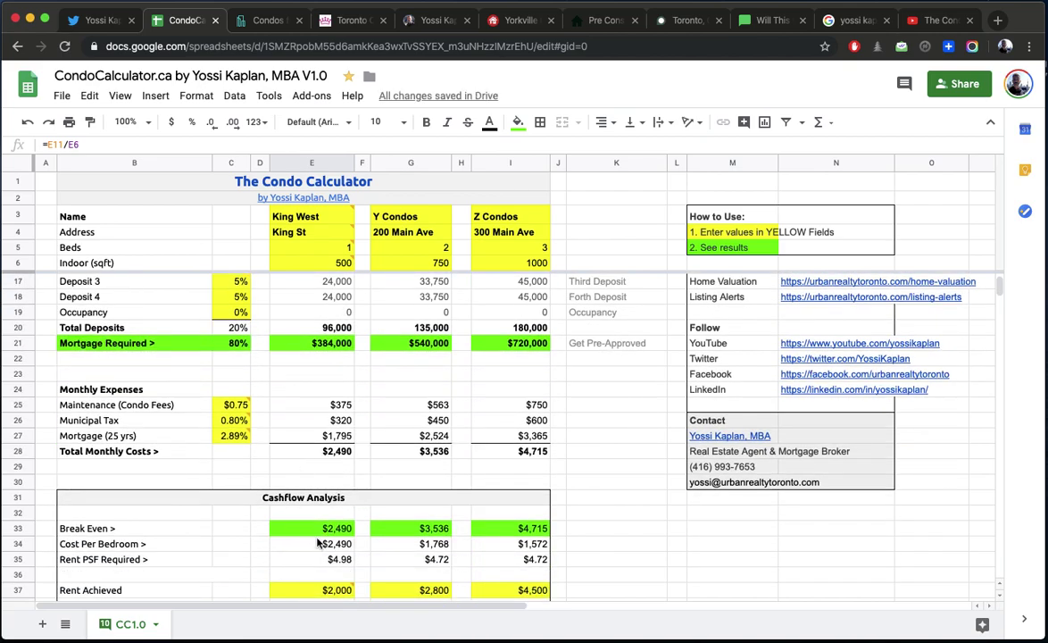
pyautogui.click(310, 531)
pyautogui.scroll(-3, 311, 534)
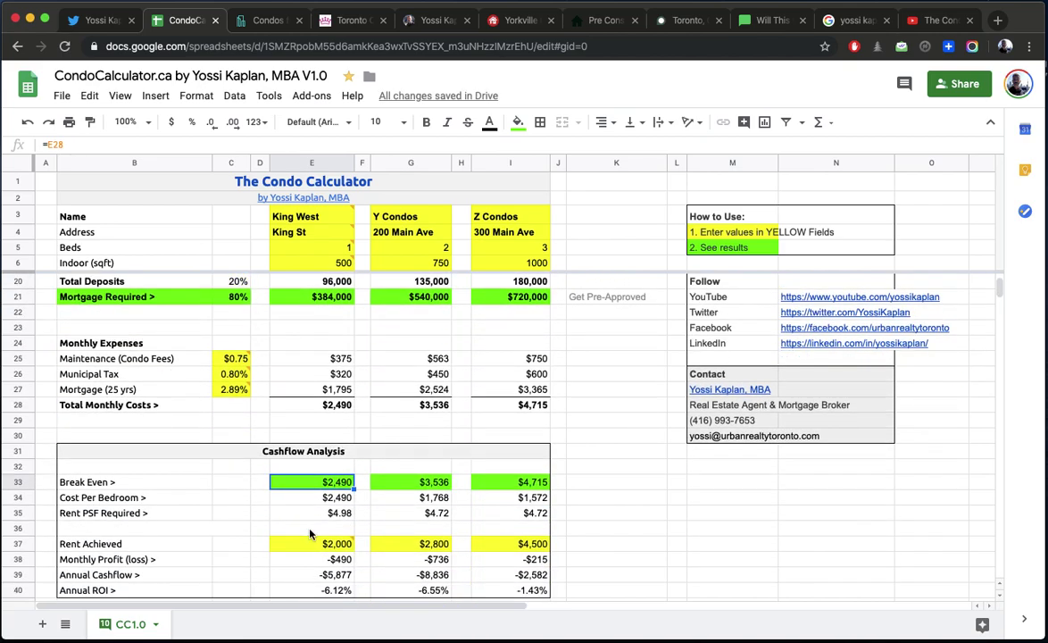
# Set King West's unit price to 550,000.
pyautogui.scroll(7, 311, 534)
pyautogui.scroll(1, 295, 446)
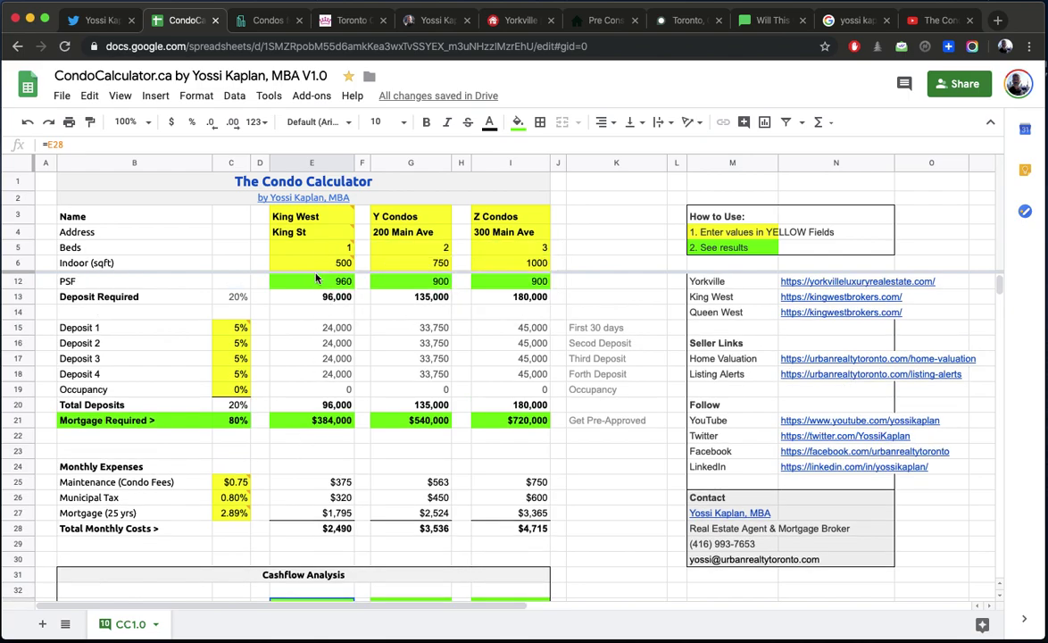
pyautogui.scroll(5, 291, 349)
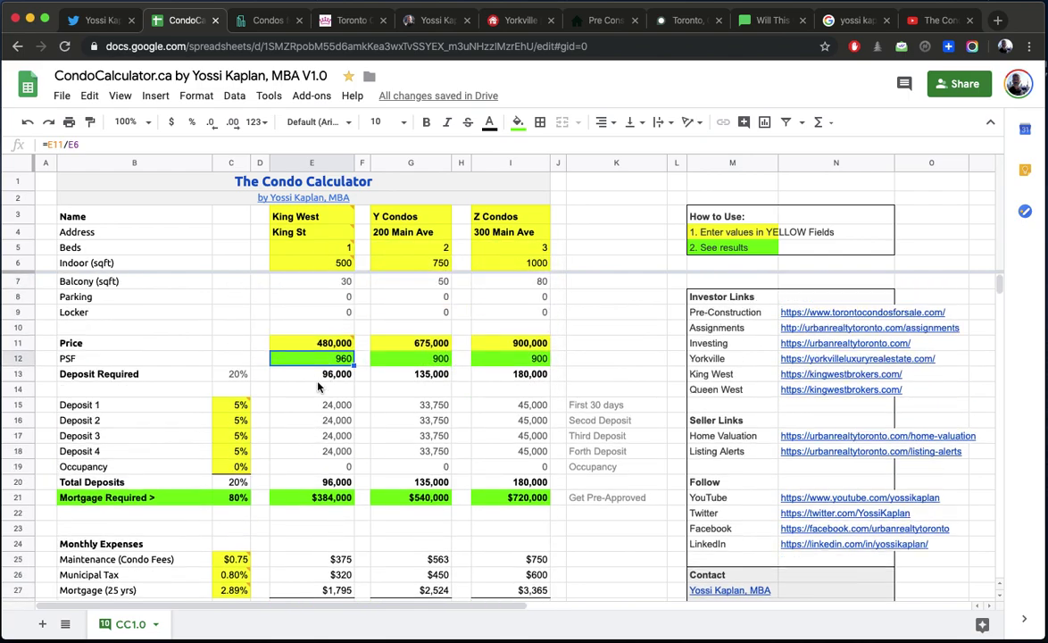
pyautogui.click(308, 343)
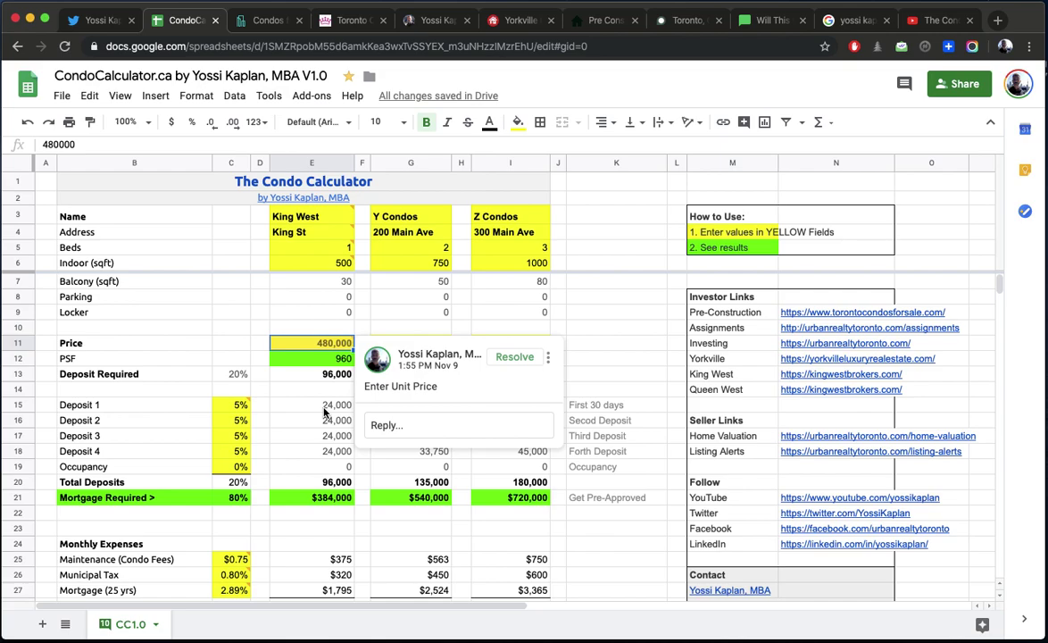
pyautogui.write('550000')
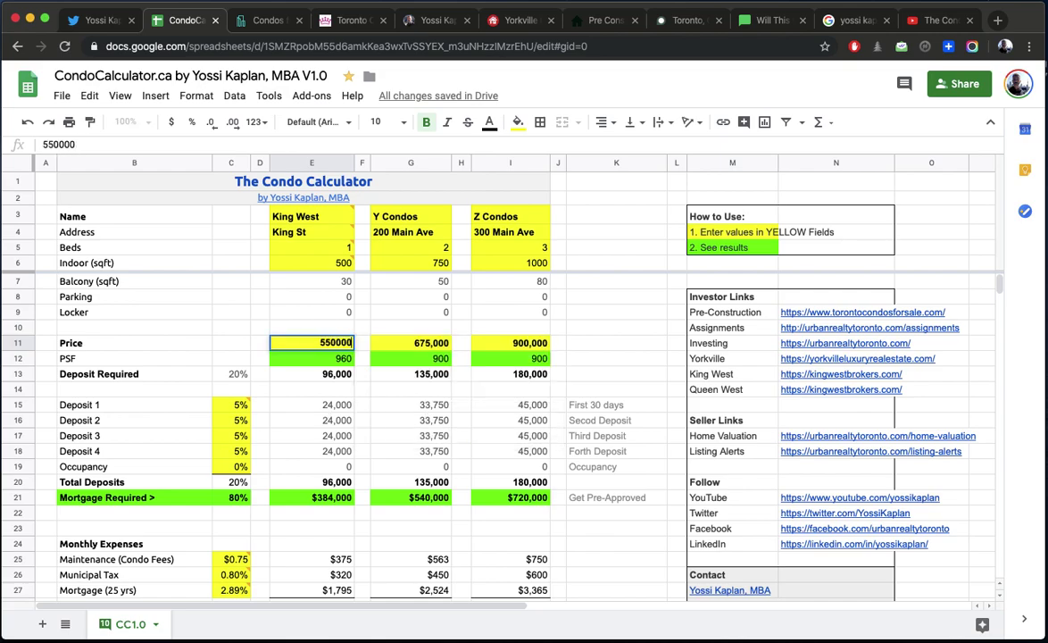
pyautogui.press('Return')
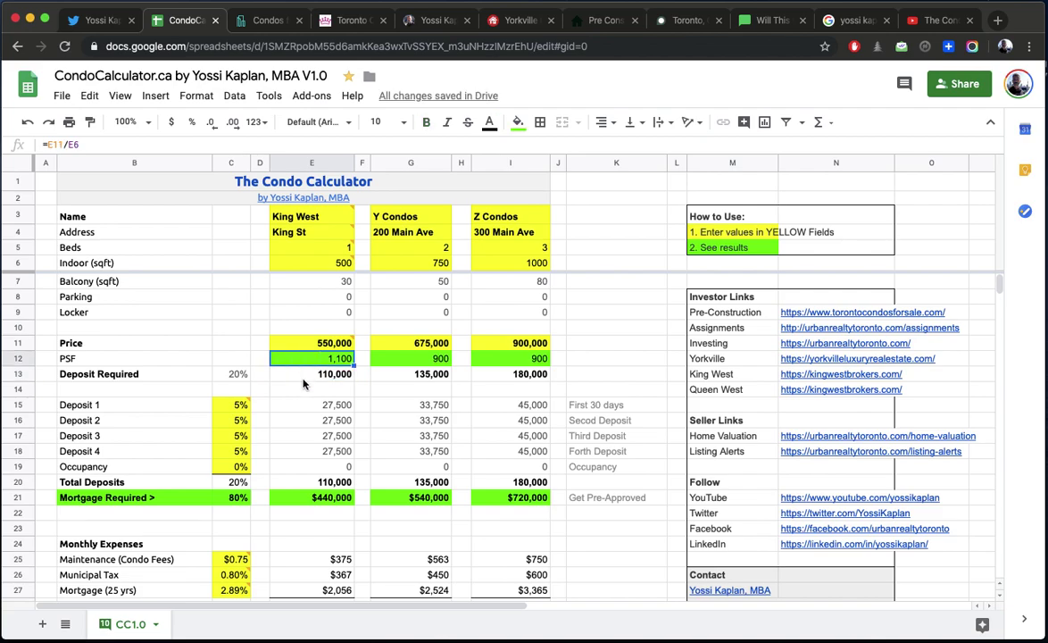
# Check King West's required deposit and required mortgage at the new price.
pyautogui.click(300, 374)
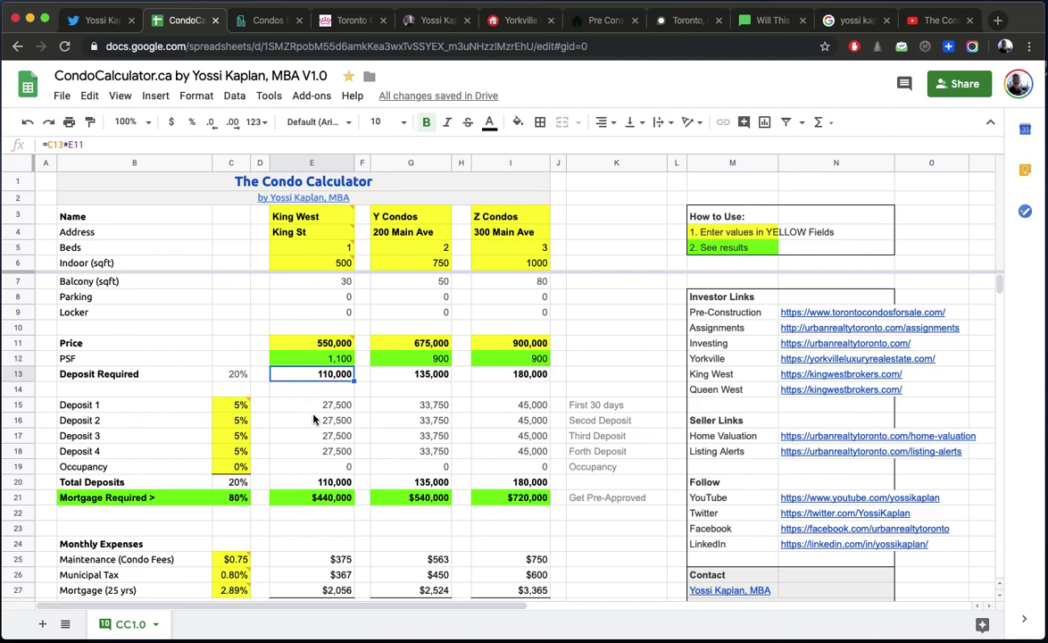
pyautogui.scroll(-3, 311, 406)
pyautogui.click(305, 374)
pyautogui.scroll(1, 301, 375)
pyautogui.scroll(2, 300, 376)
pyautogui.scroll(-1, 272, 356)
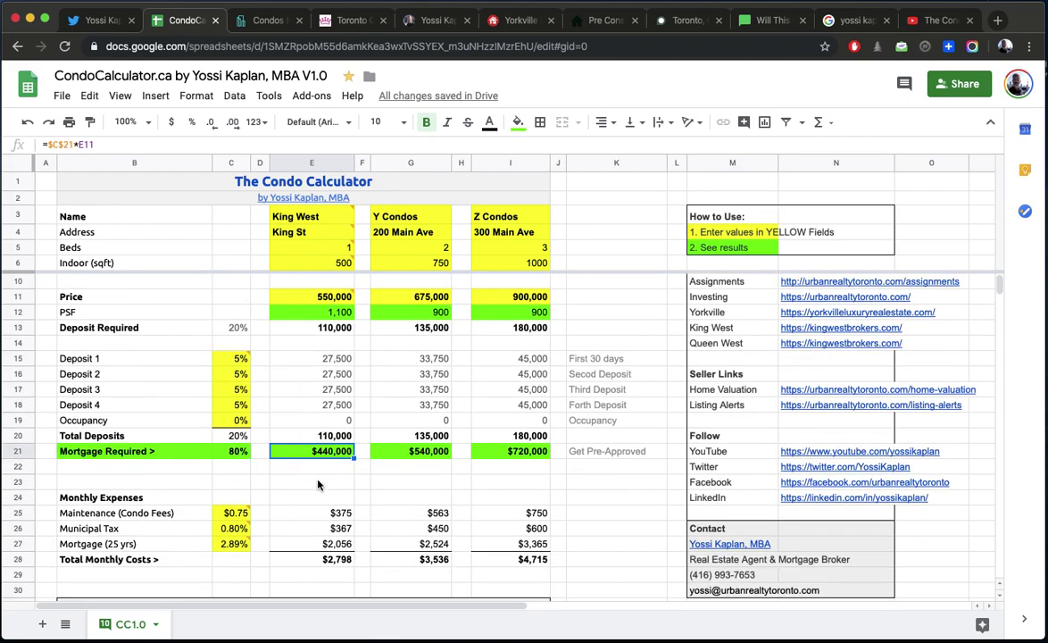
# Review King West's monthly maintenance fee and municipal tax, including the rate the tax is based on.
pyautogui.scroll(-2, 319, 479)
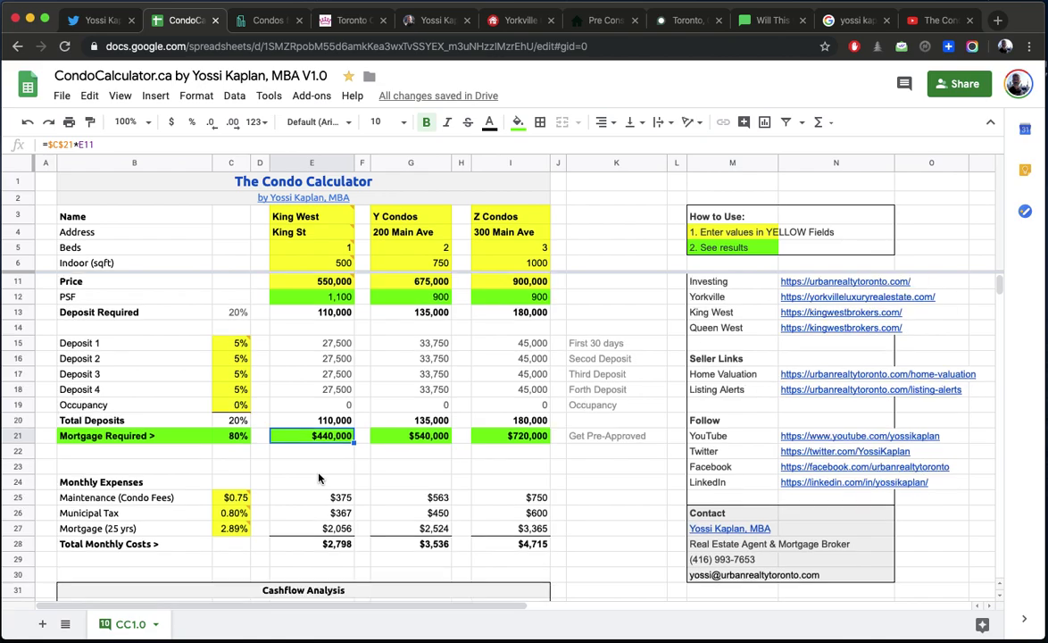
pyautogui.scroll(-1, 319, 480)
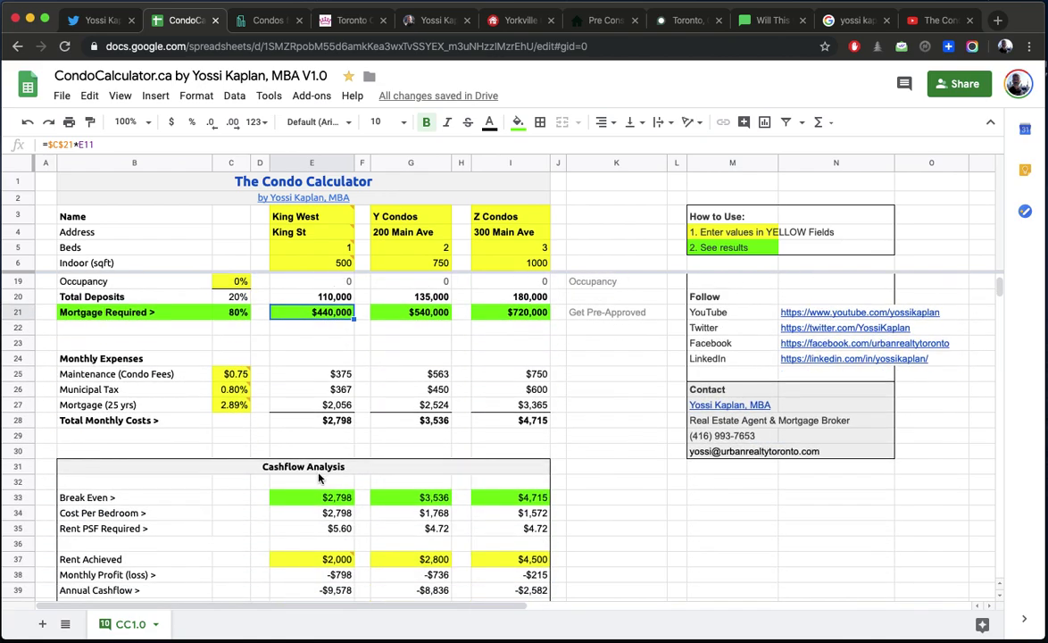
pyautogui.click(308, 379)
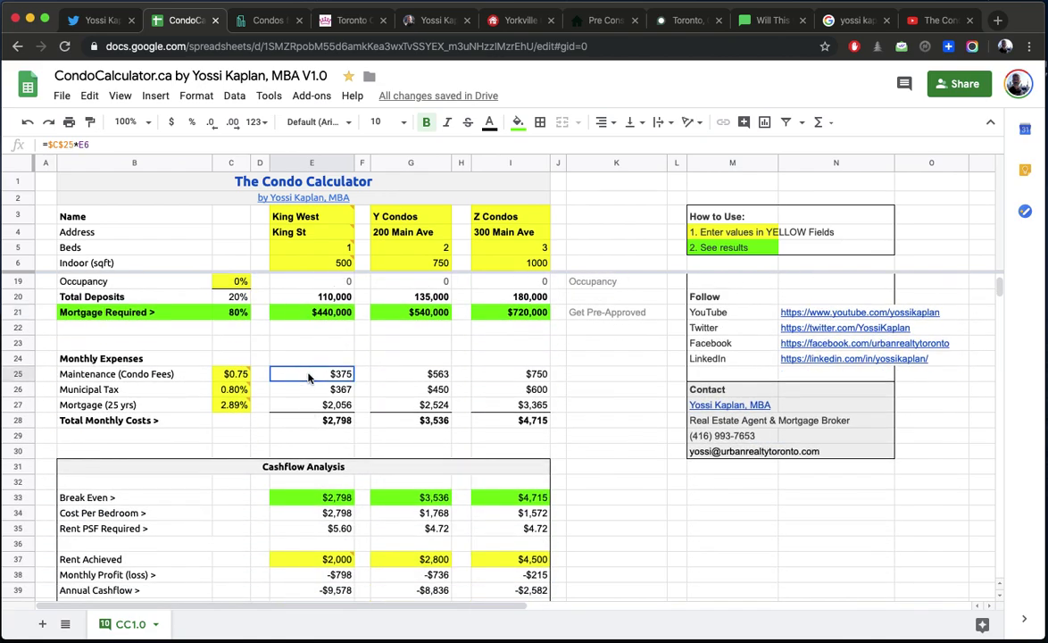
pyautogui.press('Down')
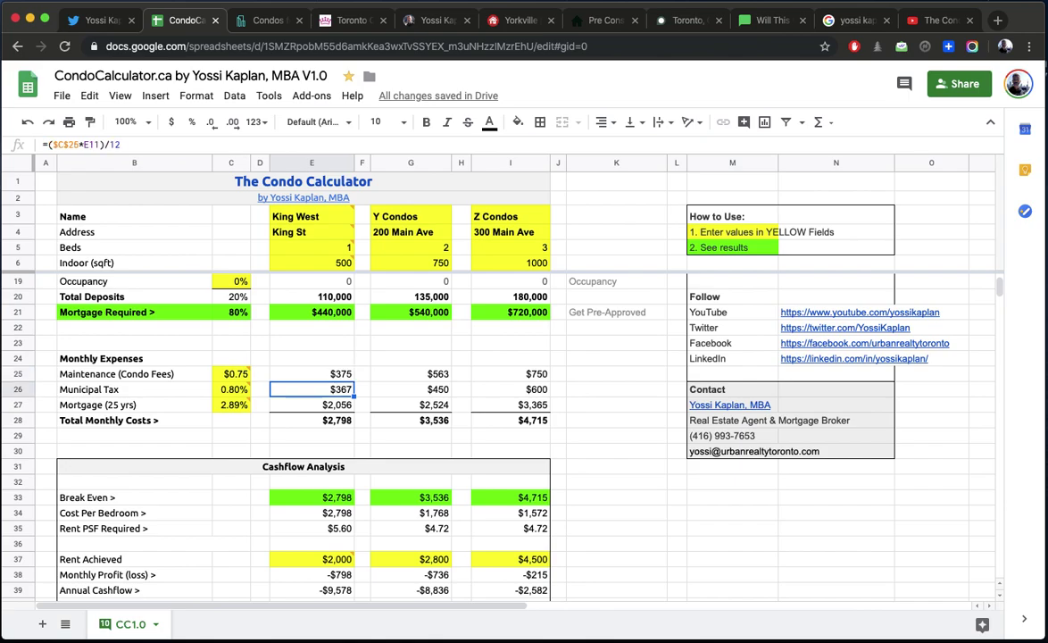
pyautogui.press('Left')
pyautogui.press('Left')
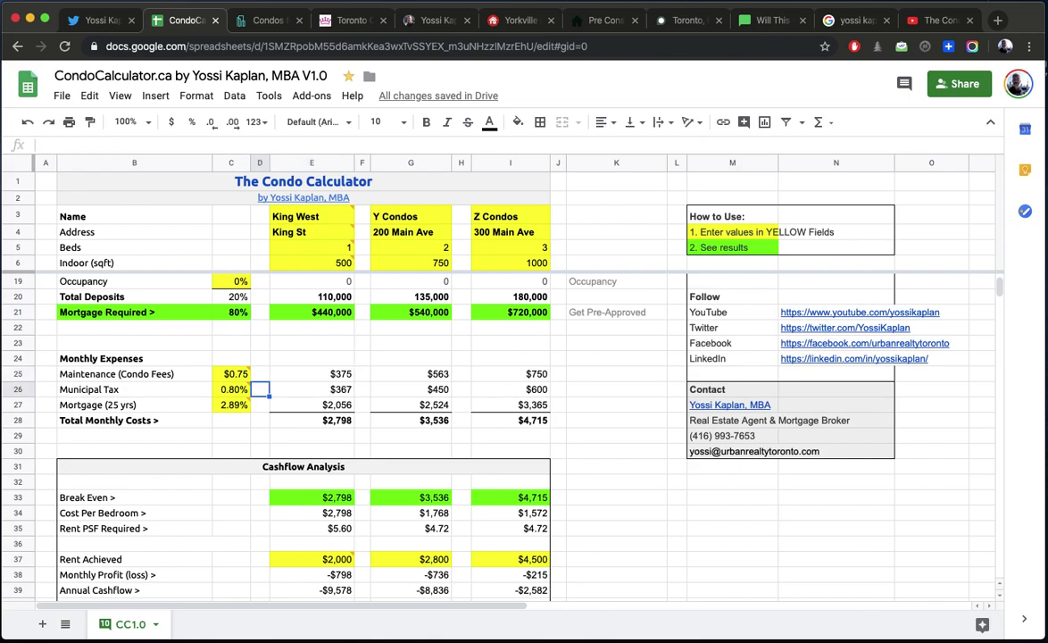
pyautogui.press('Right')
pyautogui.press('Right')
pyautogui.click(230, 390)
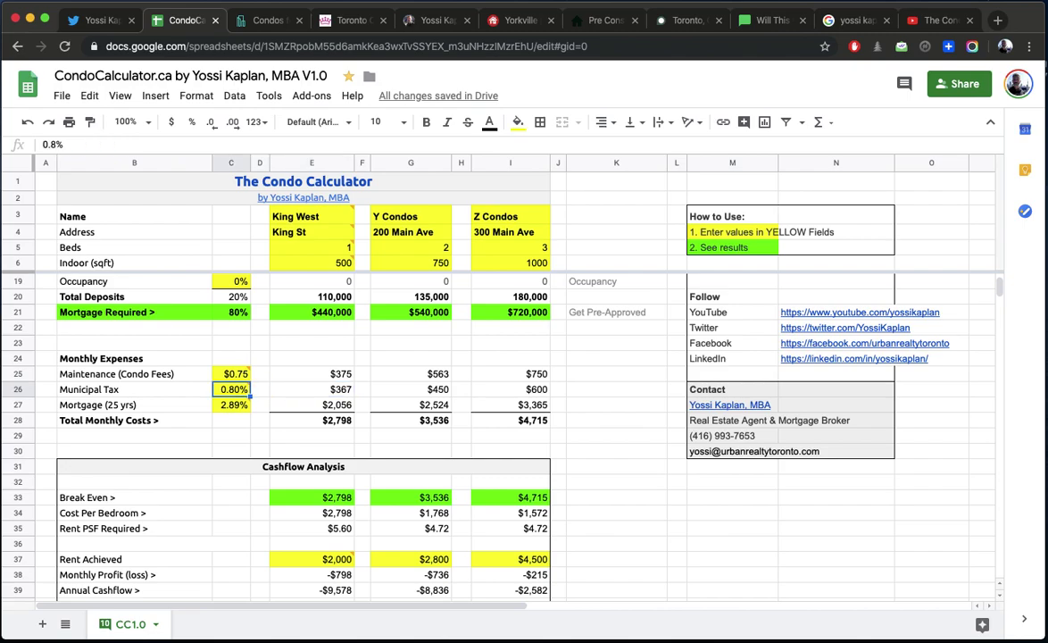
pyautogui.click(312, 389)
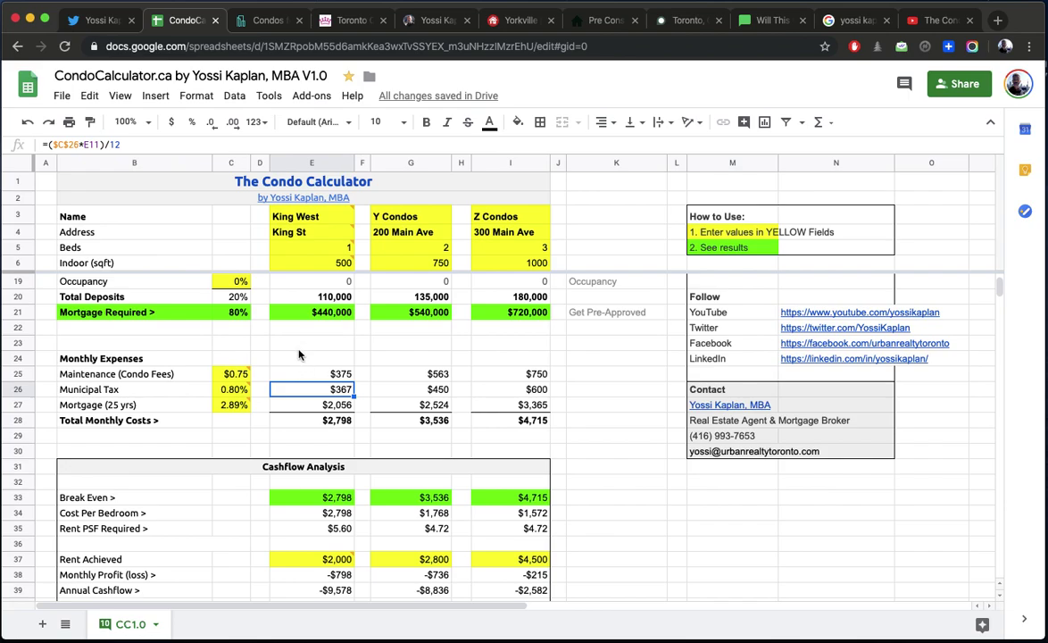
# Compare King West's price with its total monthly costs, municipal tax and mortgage payment.
pyautogui.scroll(5, 291, 302)
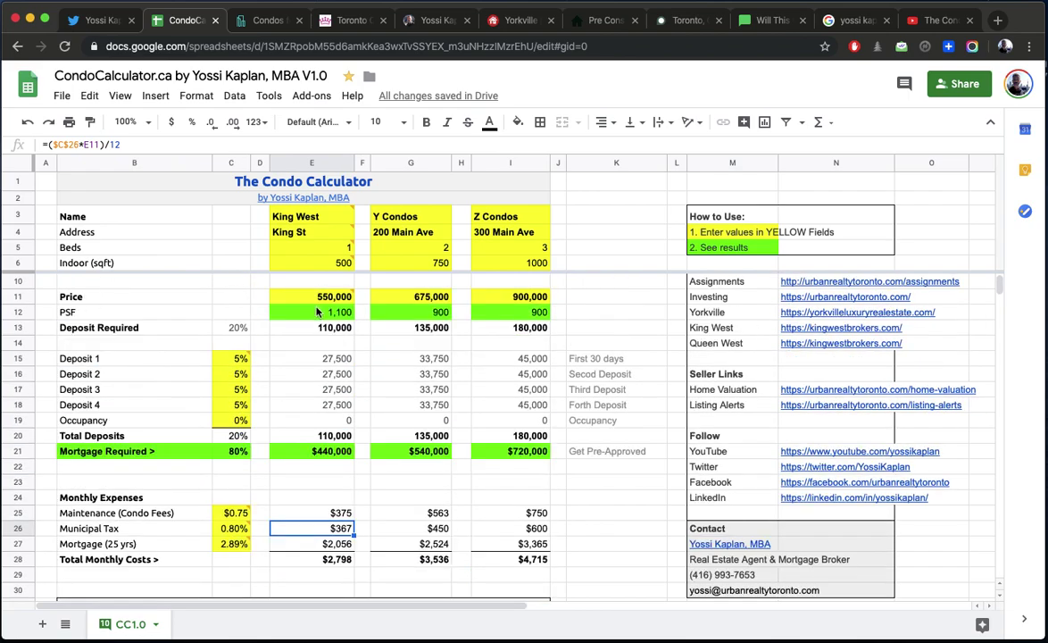
pyautogui.click(293, 297)
pyautogui.scroll(-4, 319, 364)
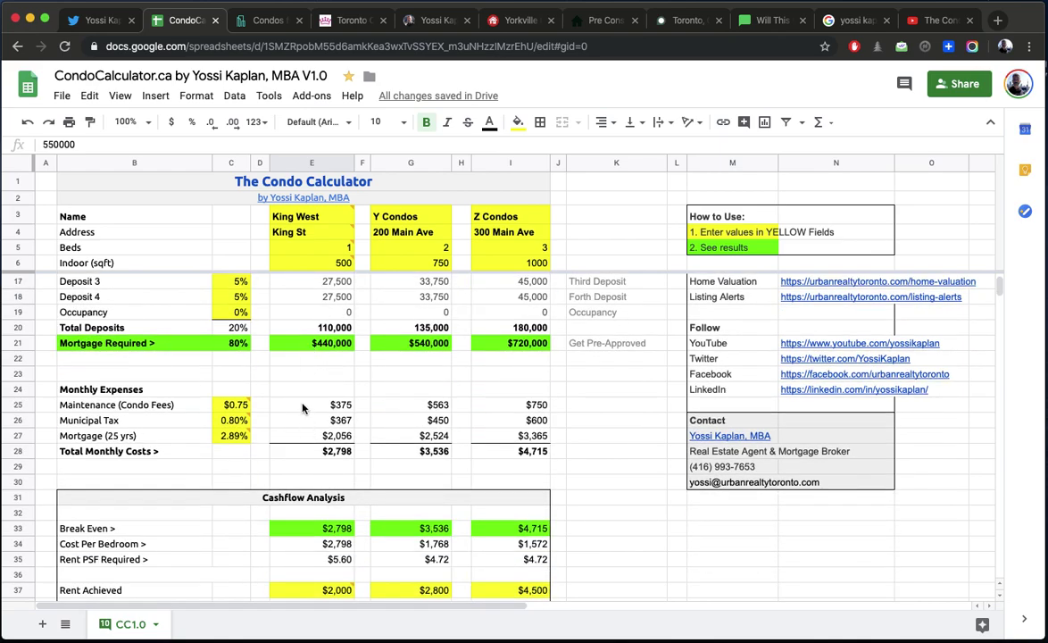
pyautogui.click(301, 453)
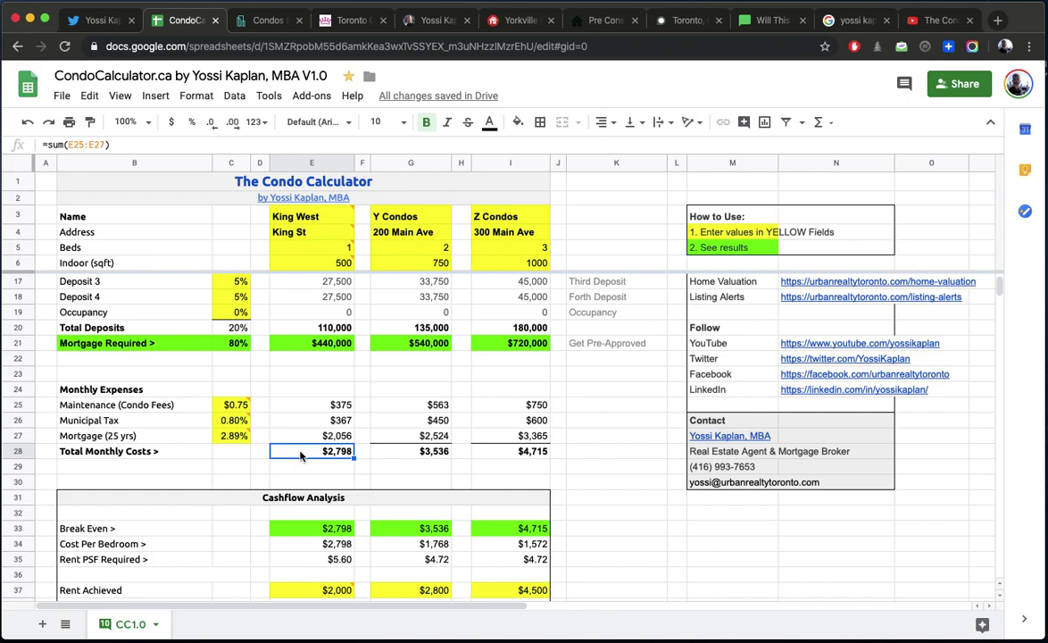
pyautogui.click(299, 421)
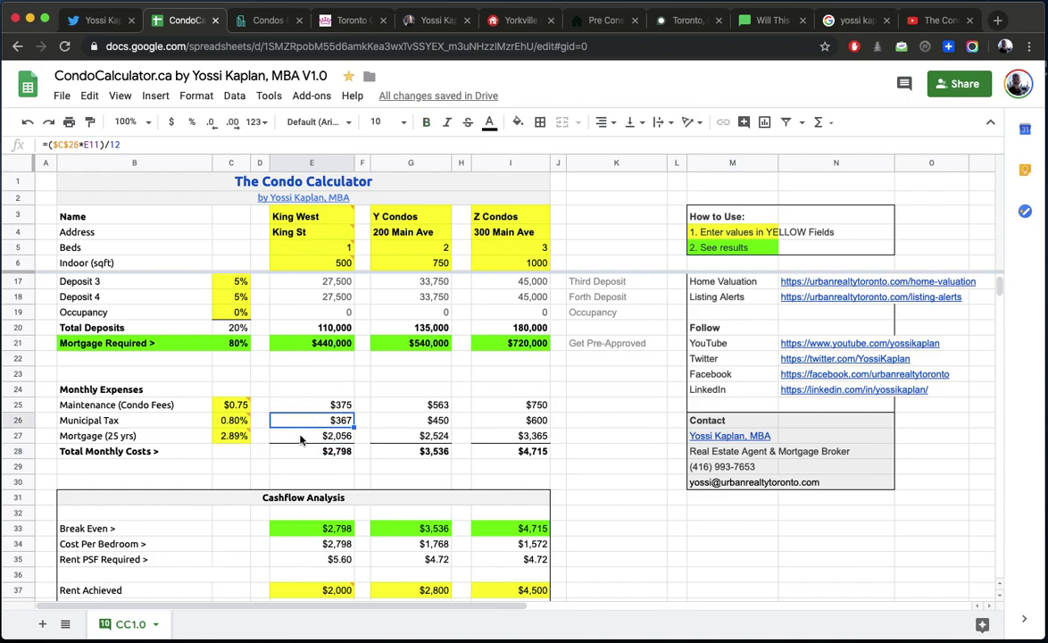
pyautogui.click(297, 438)
pyautogui.click(297, 421)
pyautogui.click(234, 420)
pyautogui.write('.75')
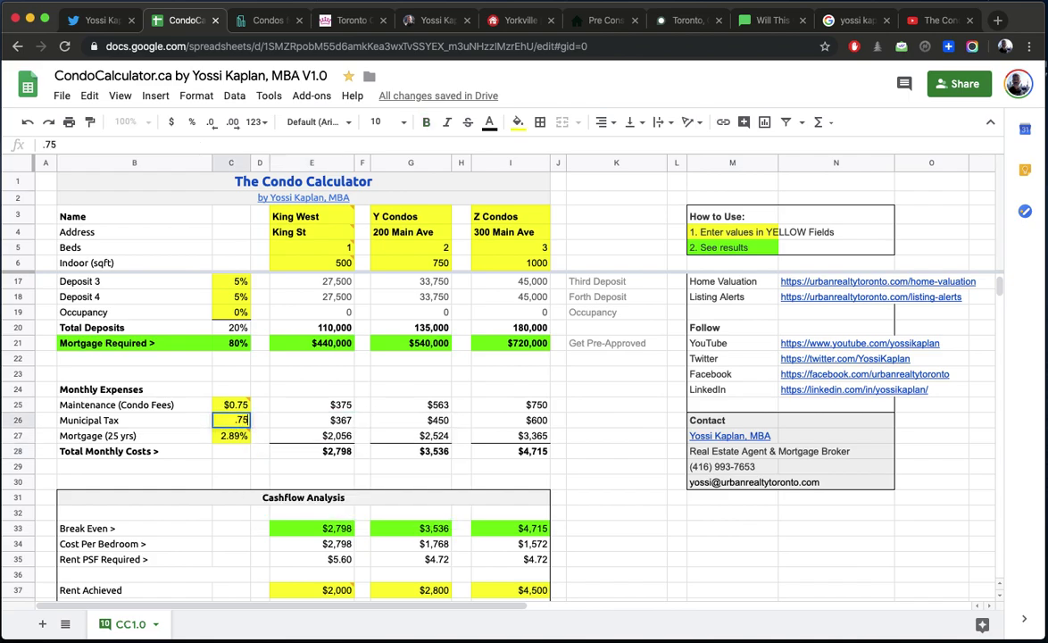
pyautogui.press('Return')
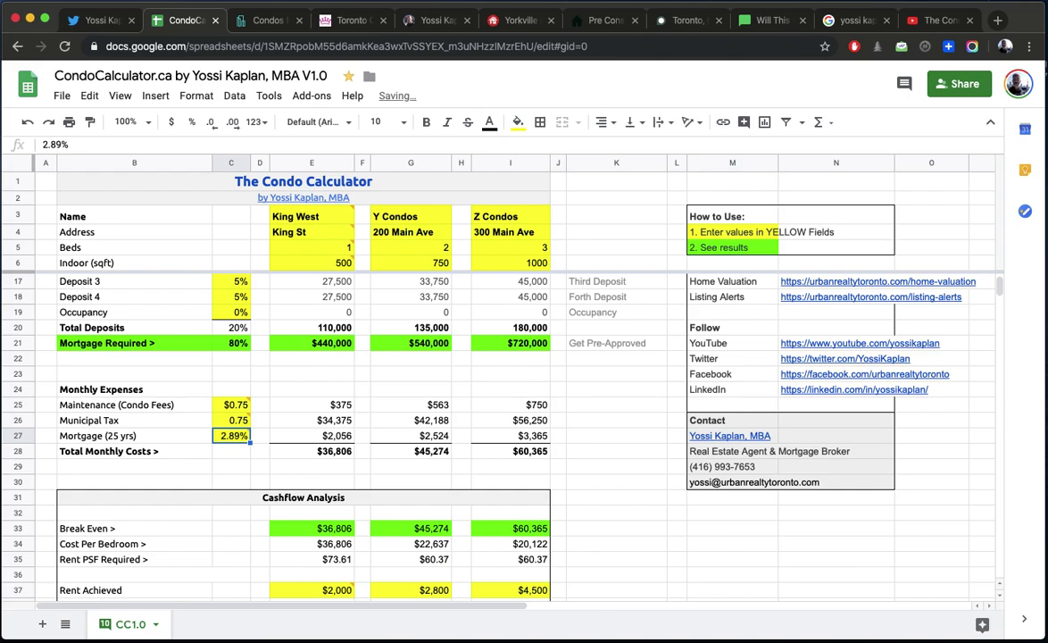
# Set the municipal tax rate to .0075 and format the cell as a percentage.
pyautogui.click(232, 420)
pyautogui.write('.00')
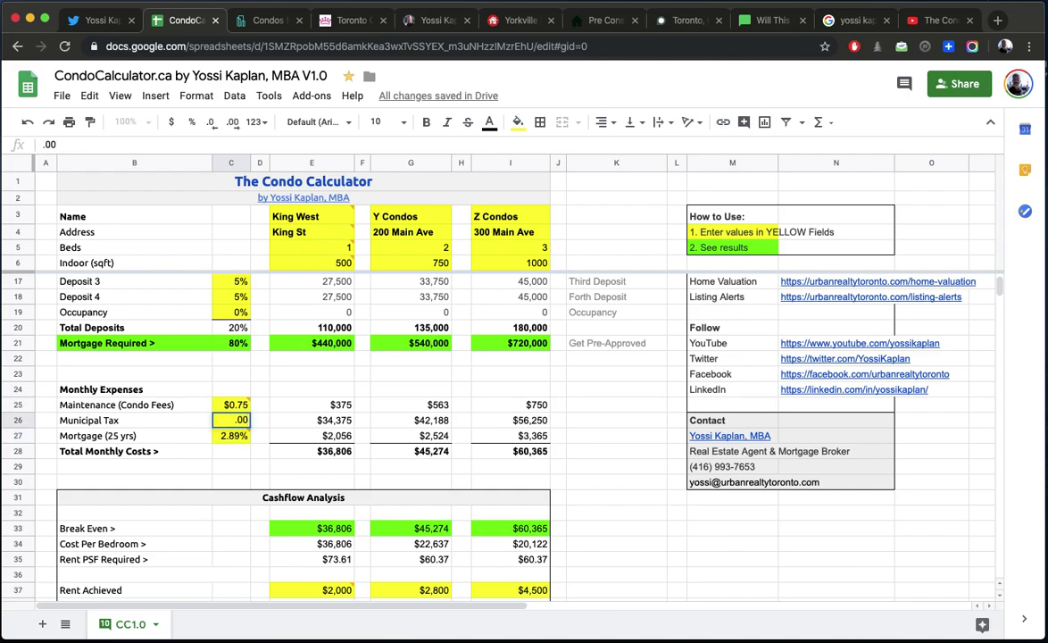
pyautogui.write('75')
pyautogui.press('Return')
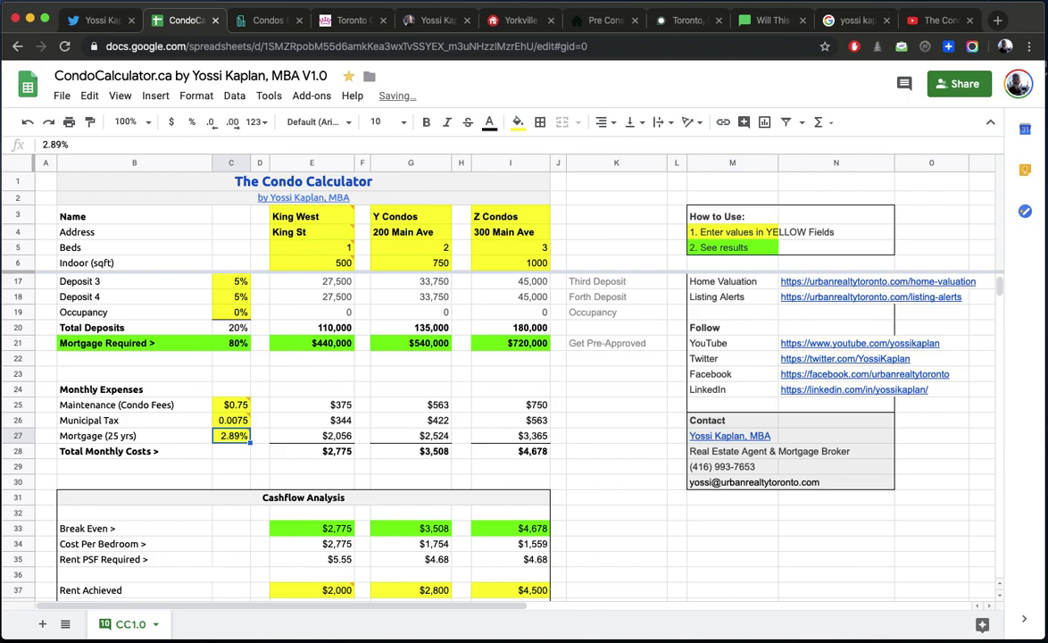
pyautogui.click(230, 419)
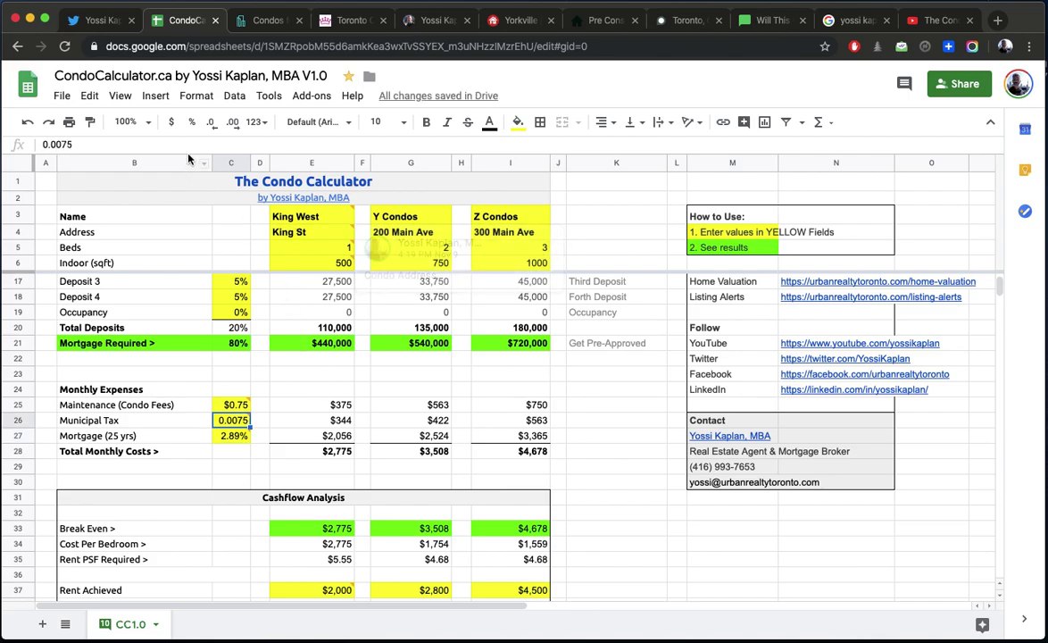
pyautogui.click(190, 124)
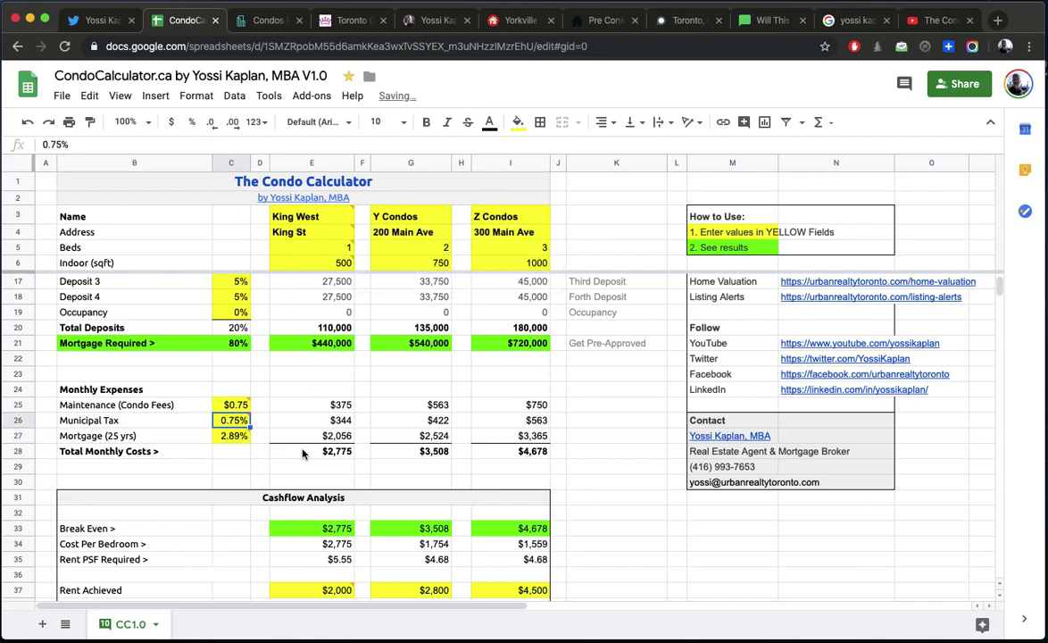
# Check King West's required rent per square foot and monthly profit or loss in the cashflow analysis.
pyautogui.scroll(-2, 301, 455)
pyautogui.scroll(-3, 298, 487)
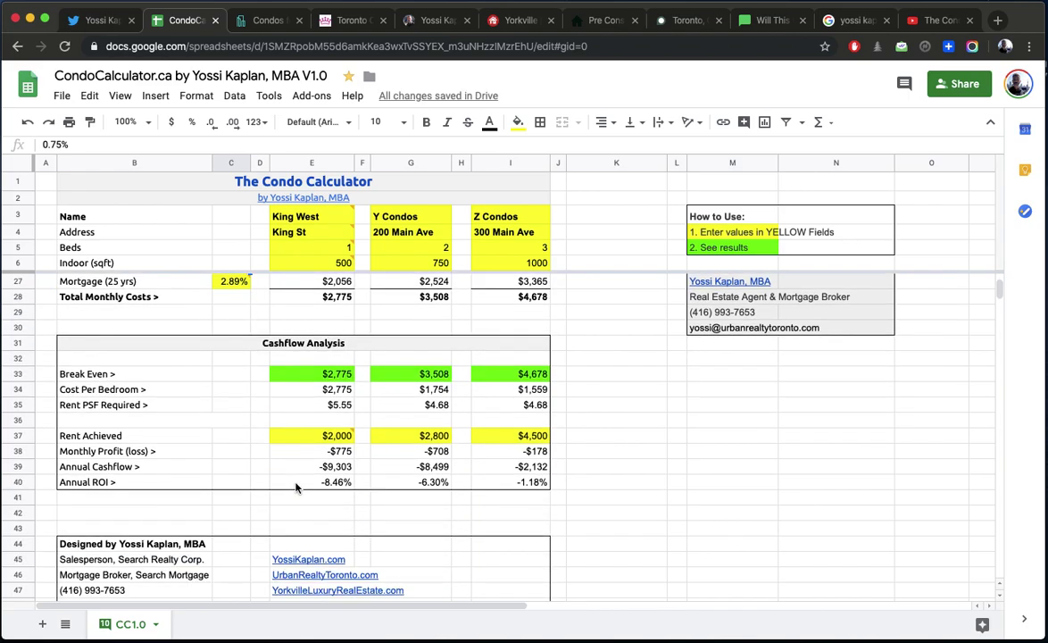
pyautogui.click(300, 403)
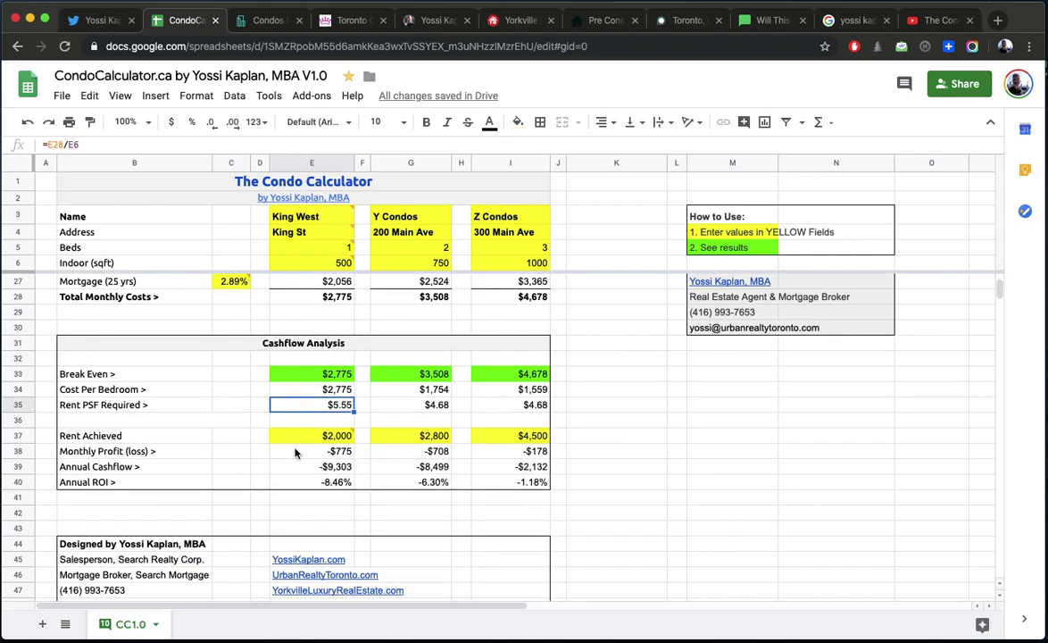
pyautogui.scroll(1, 229, 393)
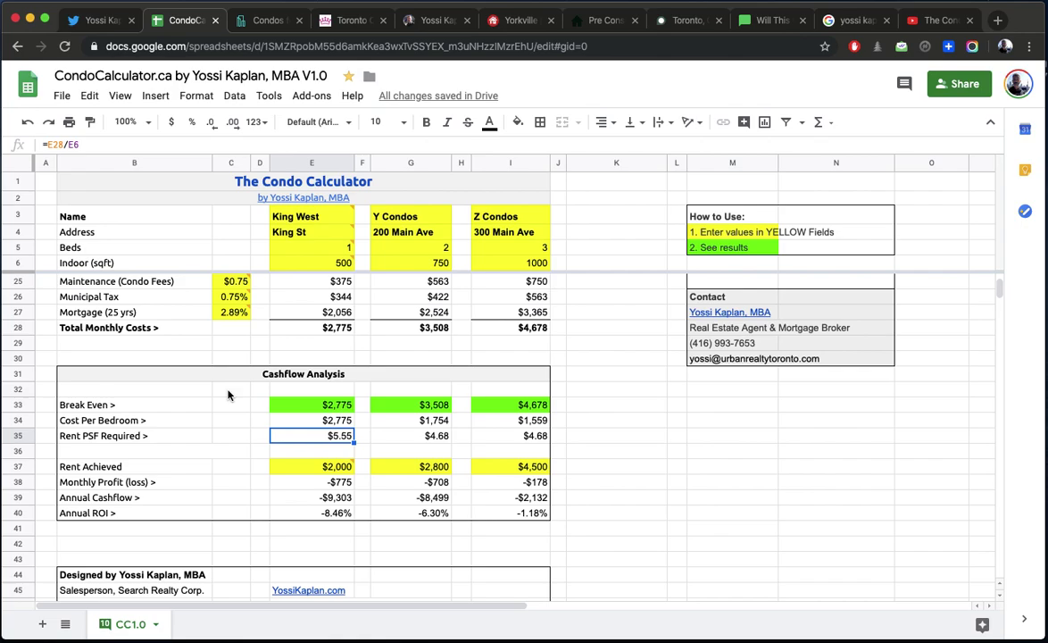
pyautogui.scroll(-2, 304, 438)
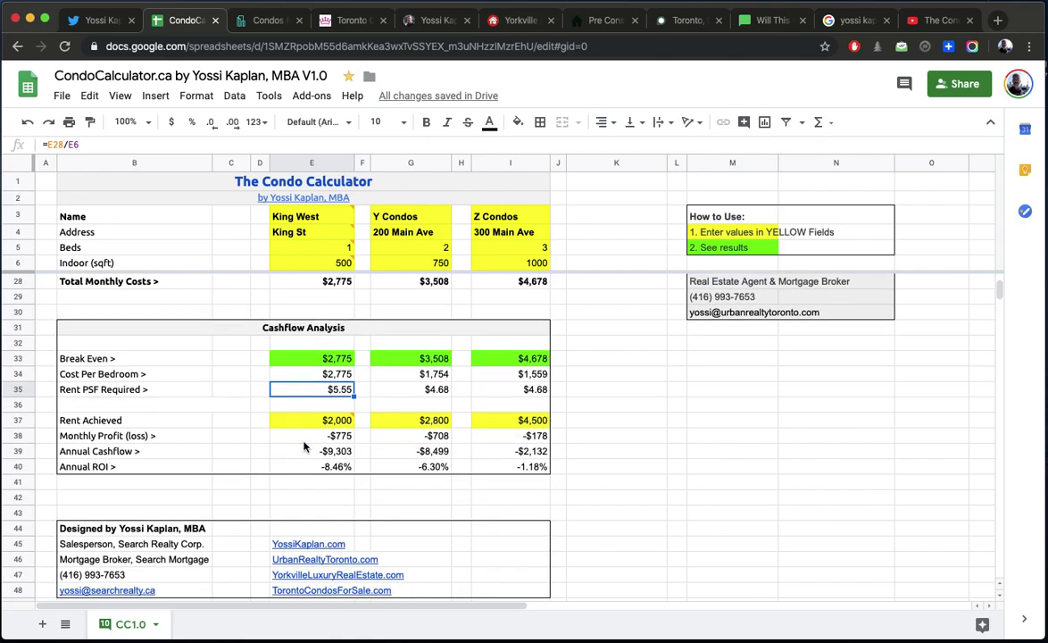
pyautogui.click(308, 437)
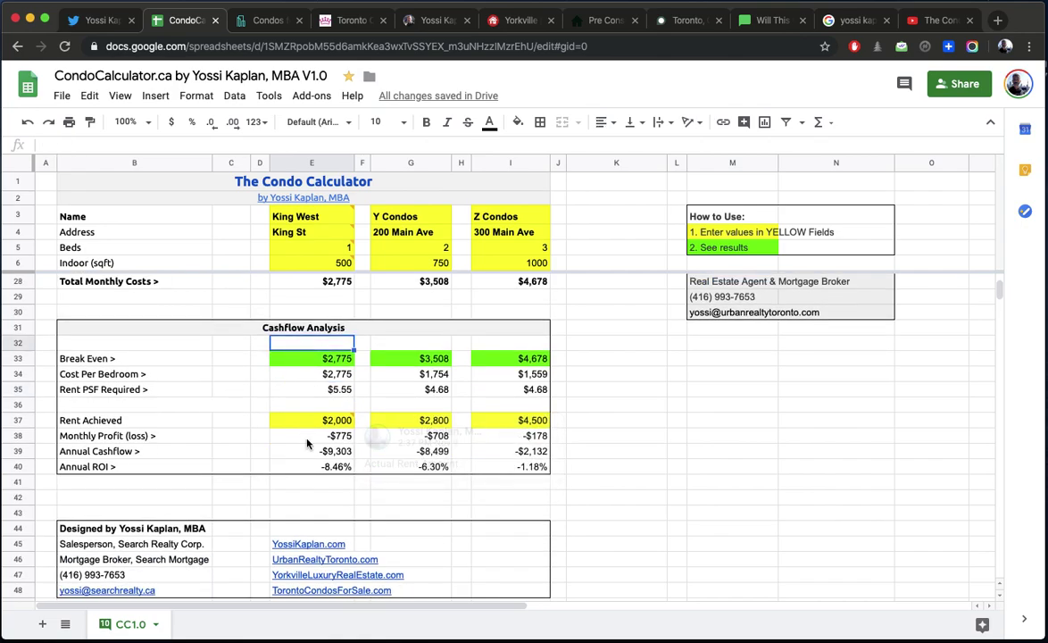
pyautogui.scroll(5, 307, 442)
pyautogui.scroll(-4, 307, 444)
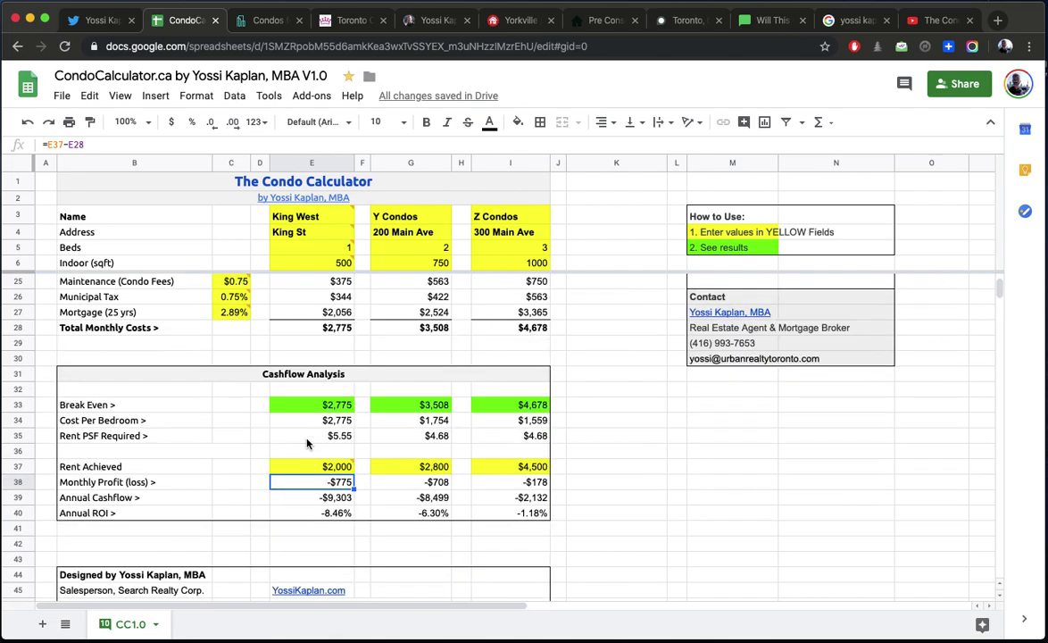
# Review the four deposit instalments and the occupancy deposit percentage.
pyautogui.scroll(3, 307, 444)
pyautogui.scroll(3, 281, 401)
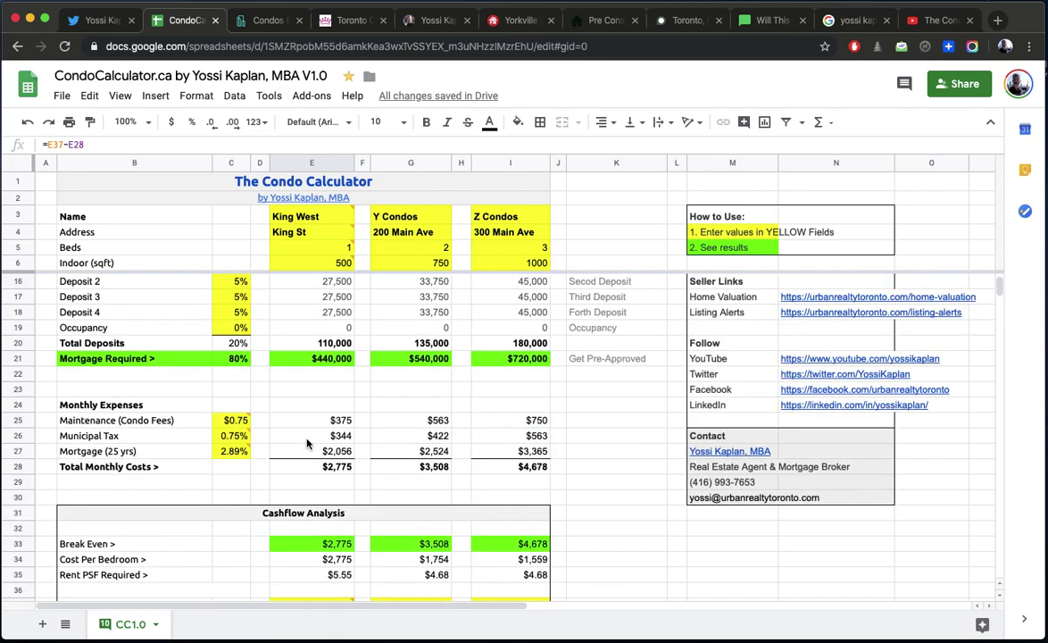
pyautogui.click(236, 376)
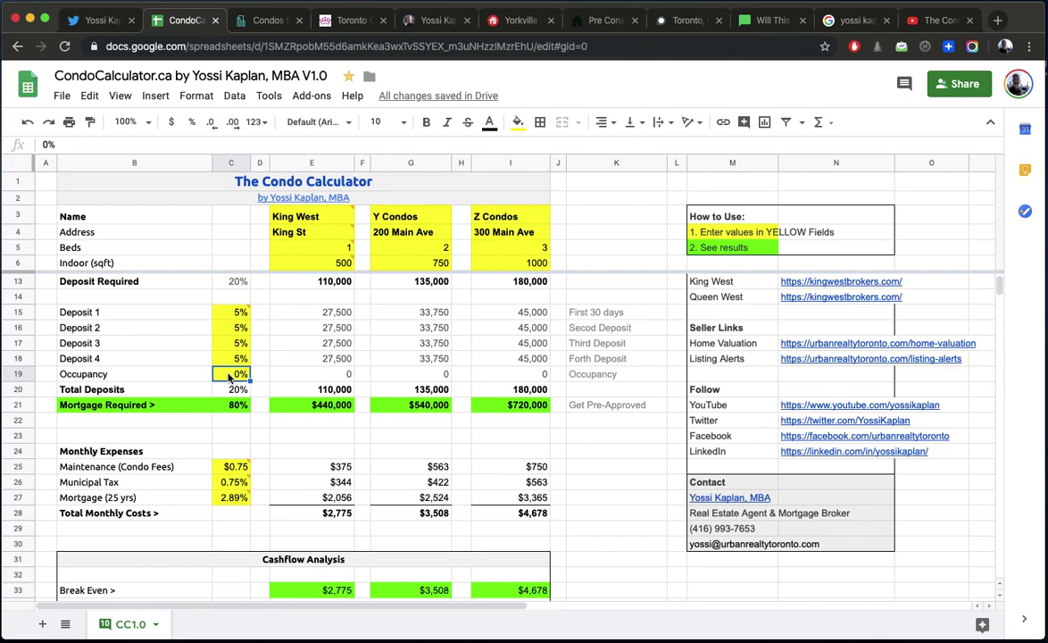
pyautogui.moveTo(153, 313); pyautogui.dragTo(143, 366)
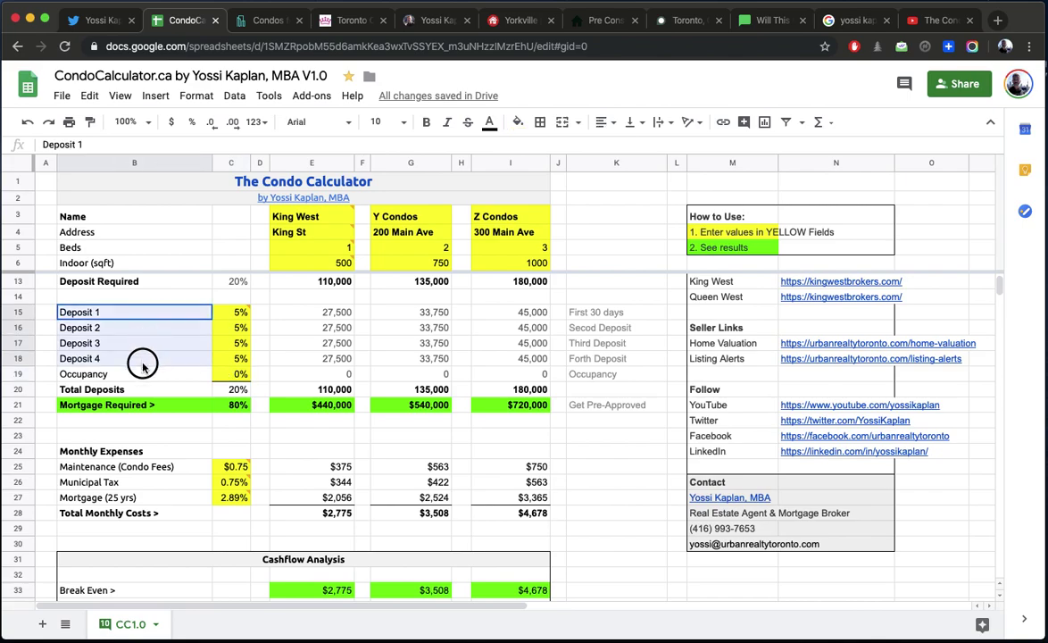
pyautogui.click(141, 373)
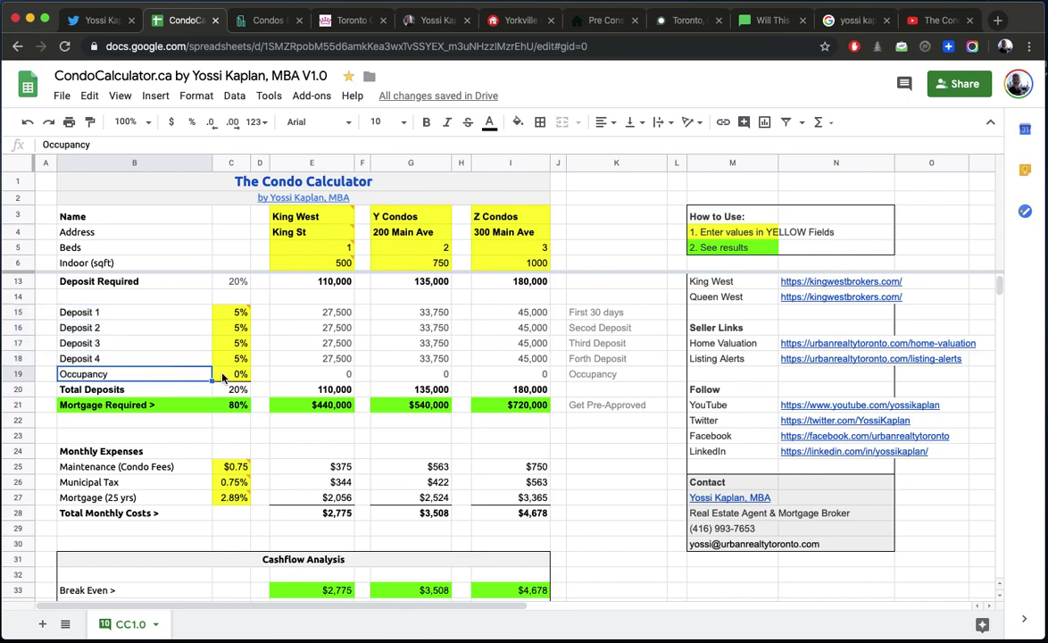
pyautogui.click(224, 376)
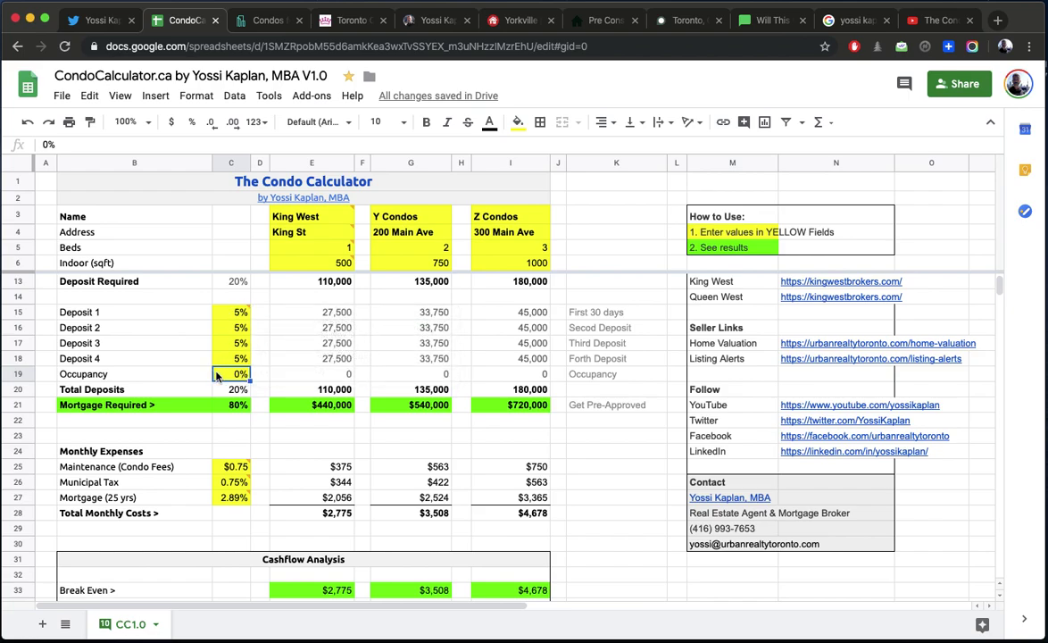
# Set the occupancy deposit to 10%.
pyautogui.scroll(3, 303, 316)
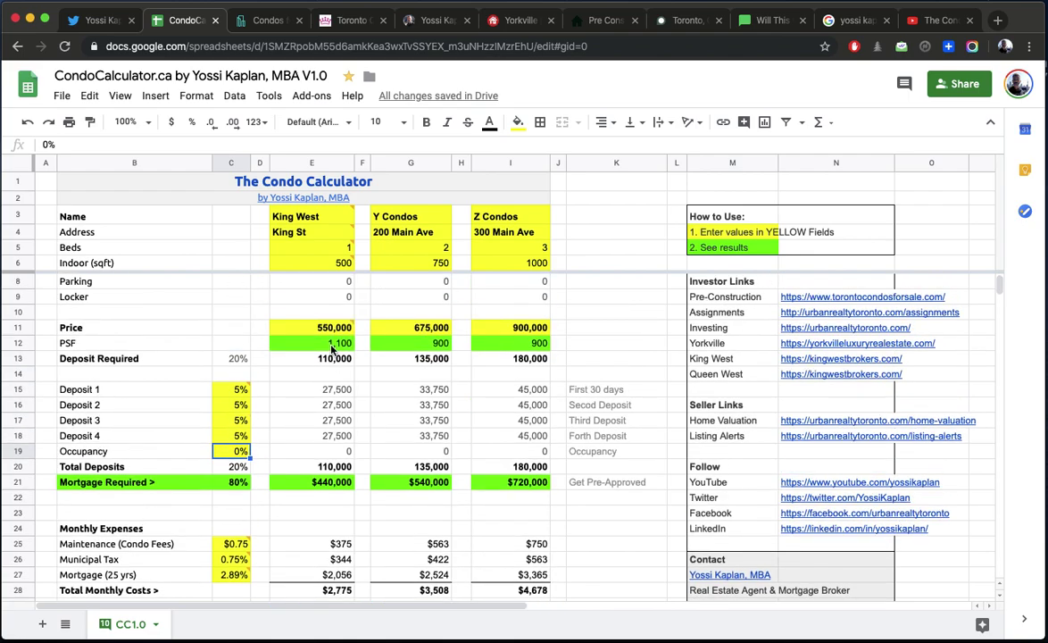
pyautogui.click(304, 332)
pyautogui.click(225, 452)
pyautogui.write('10')
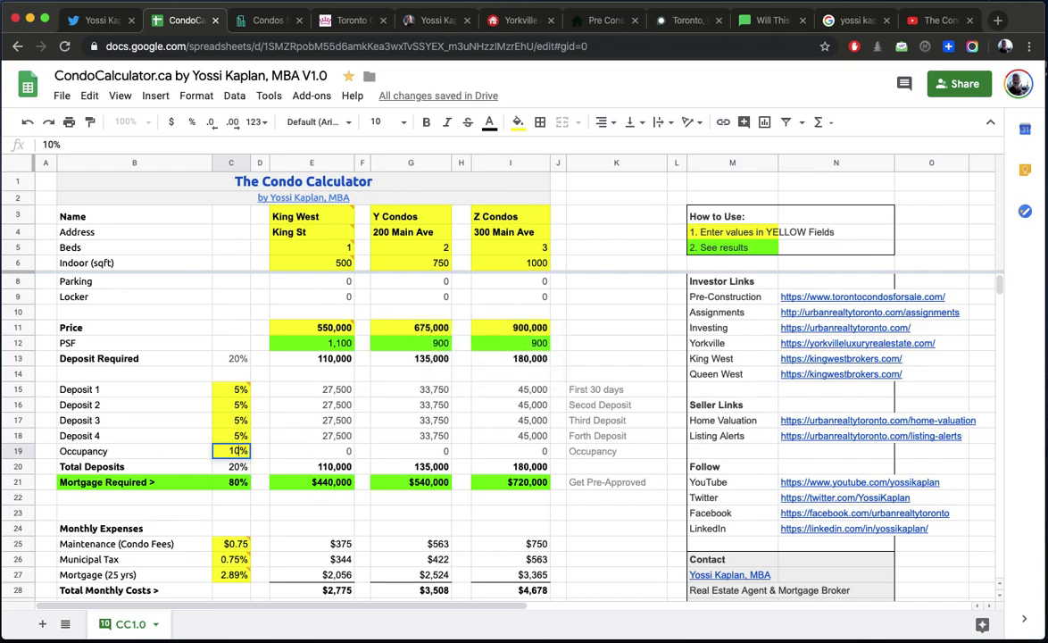
pyautogui.press('Return')
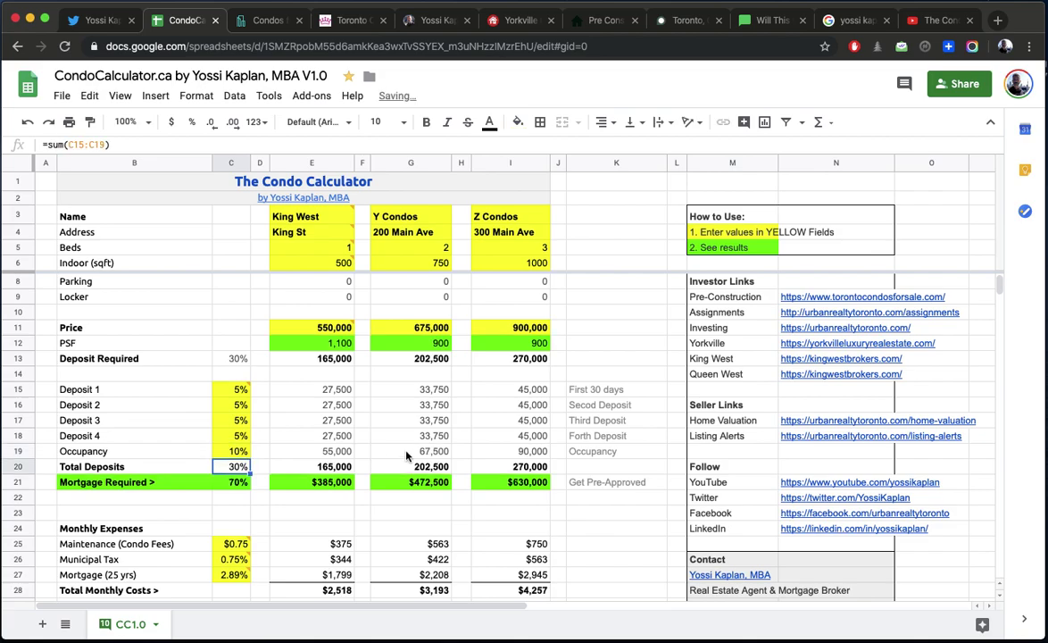
# Check King West's break-even and cashflow figures with the larger deposit.
pyautogui.scroll(-3, 303, 466)
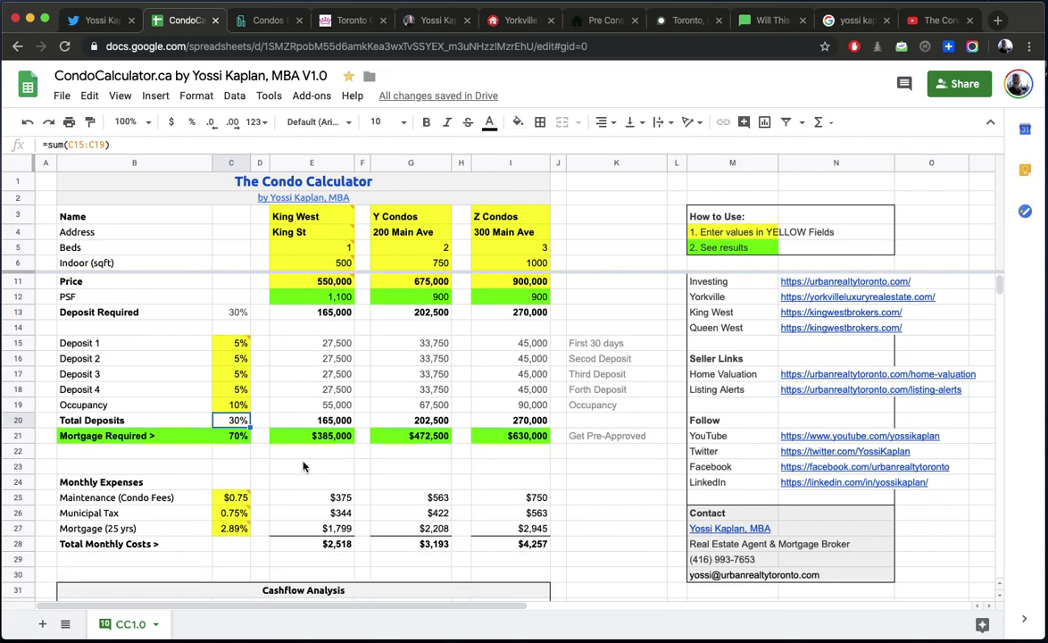
pyautogui.scroll(-5, 304, 467)
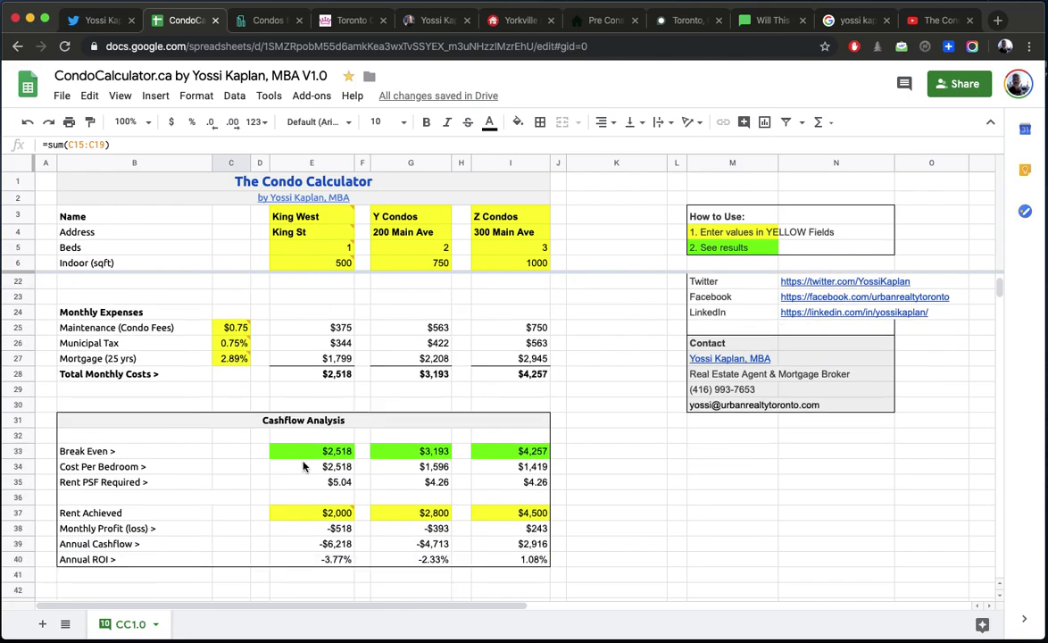
pyautogui.click(318, 453)
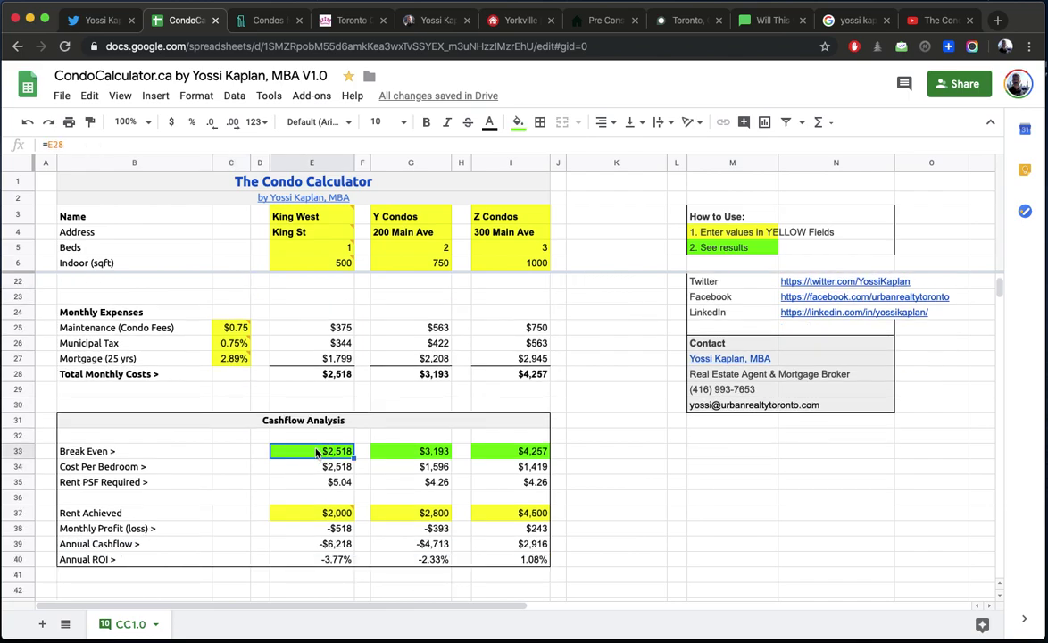
pyautogui.scroll(-5, 316, 452)
pyautogui.scroll(10, 316, 453)
pyautogui.scroll(-5, 316, 453)
pyautogui.scroll(-5, 316, 452)
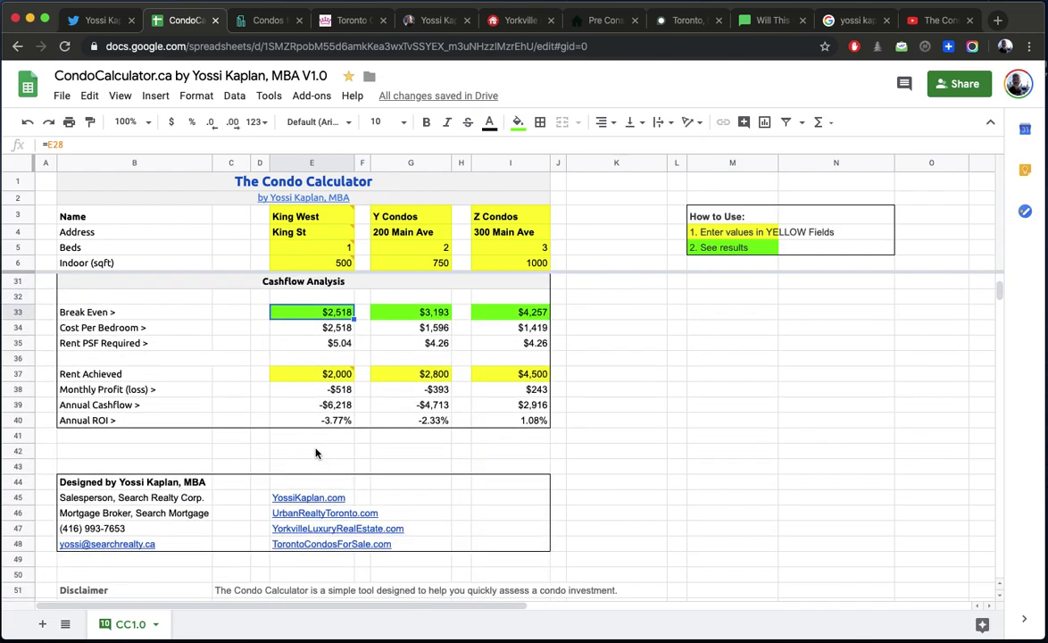
pyautogui.scroll(-1, 316, 453)
pyautogui.scroll(6, 316, 453)
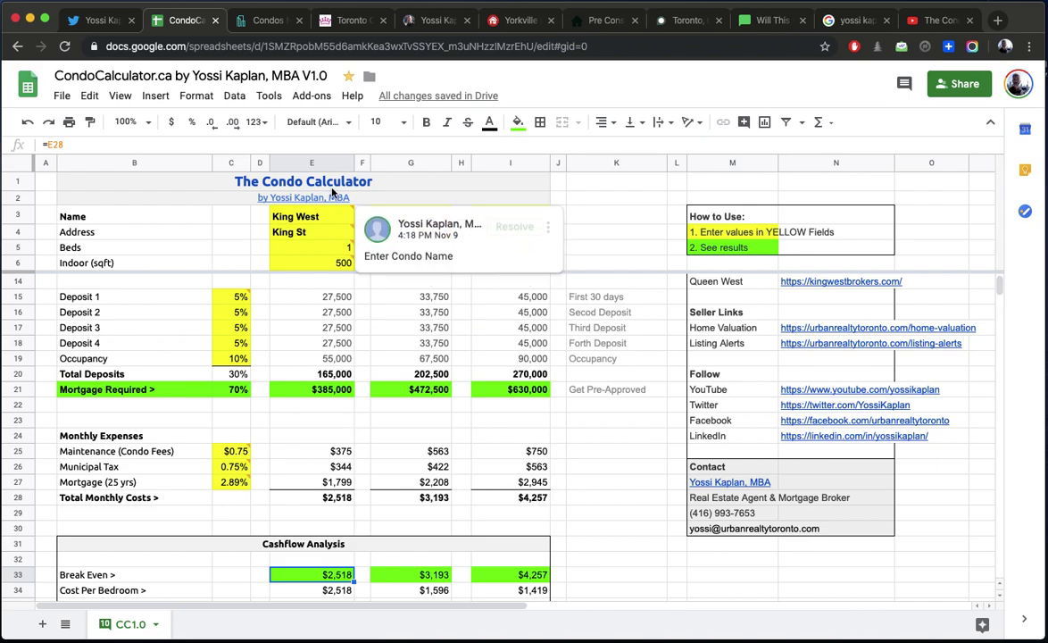
pyautogui.scroll(1, 384, 259)
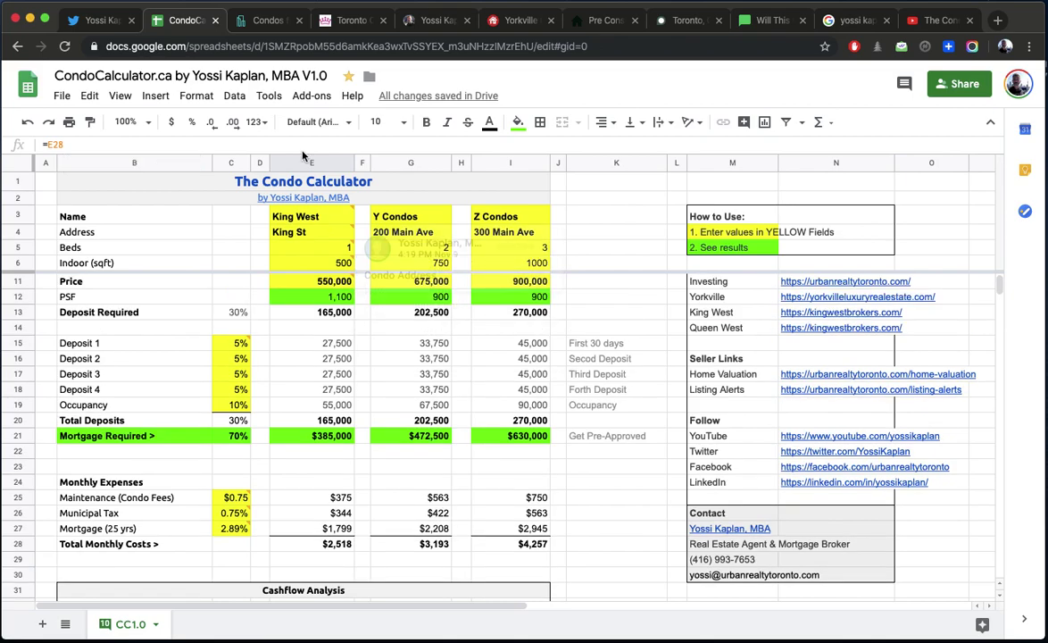
# Switch to the condos.ca King West page and add Fort York, Trinity Bellwoods and Queen West to the neighbourhood analytics.
pyautogui.click(268, 23)
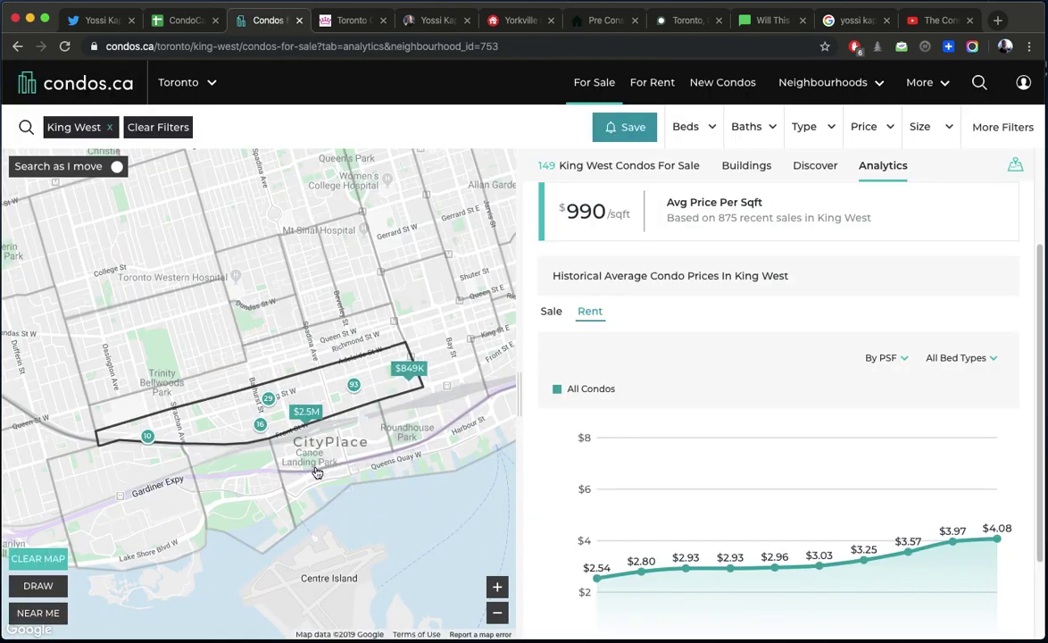
pyautogui.click(254, 475)
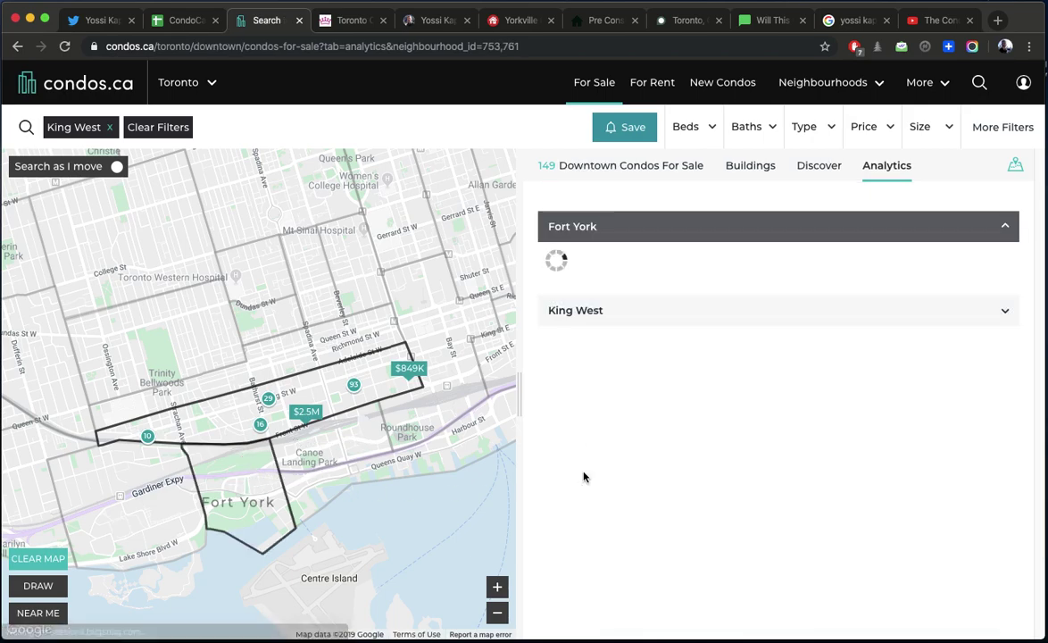
pyautogui.click(178, 308)
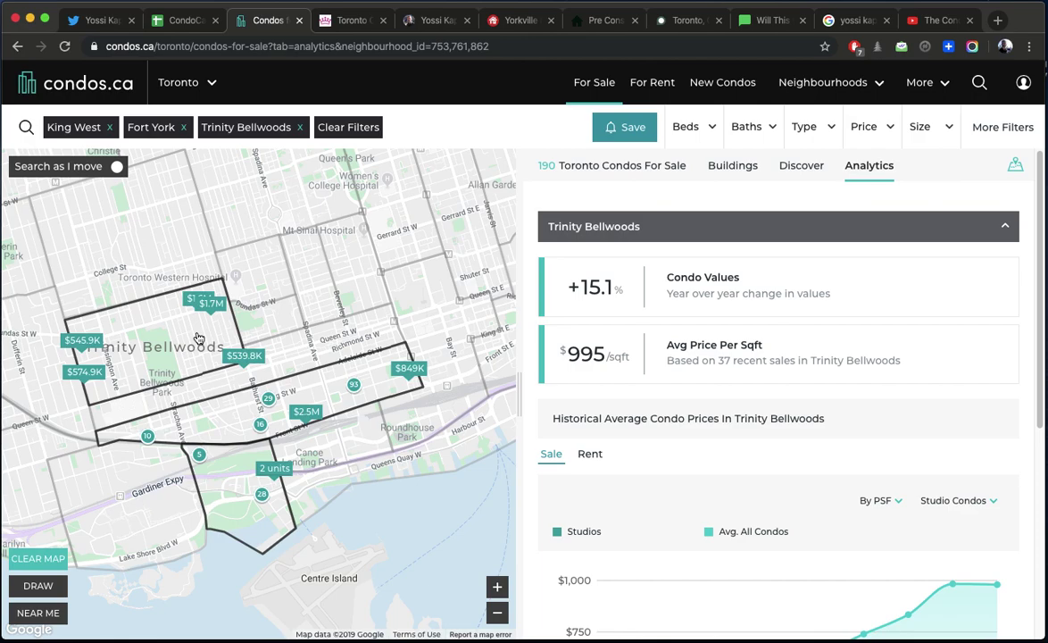
pyautogui.click(276, 347)
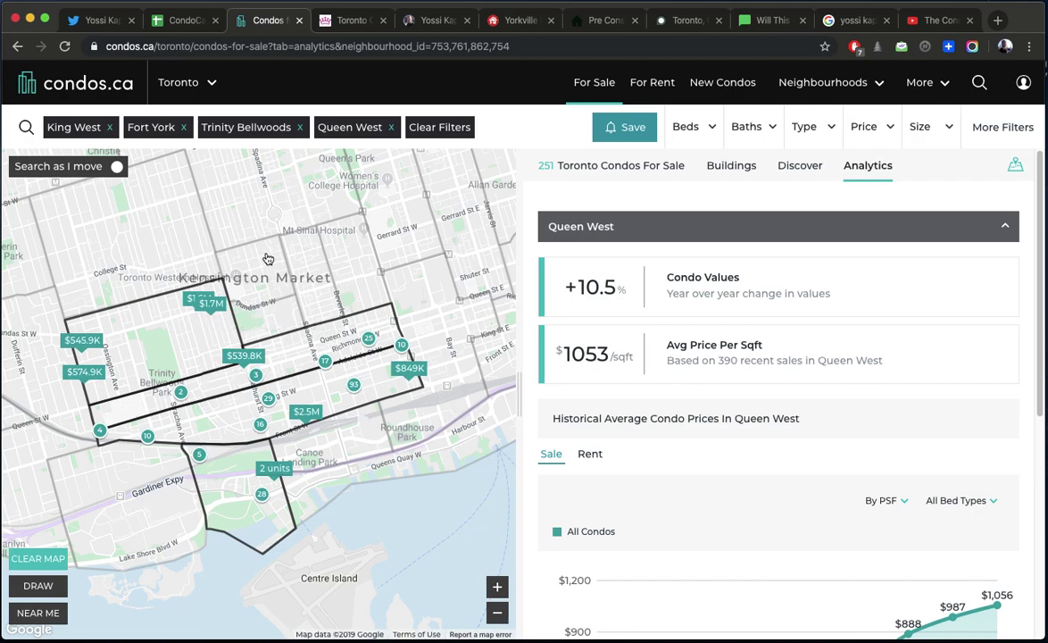
# Open condos.ca in a new browser tab and search for condos for sale in the King West area.
pyautogui.press('super+t')
pyautogui.write('condos')
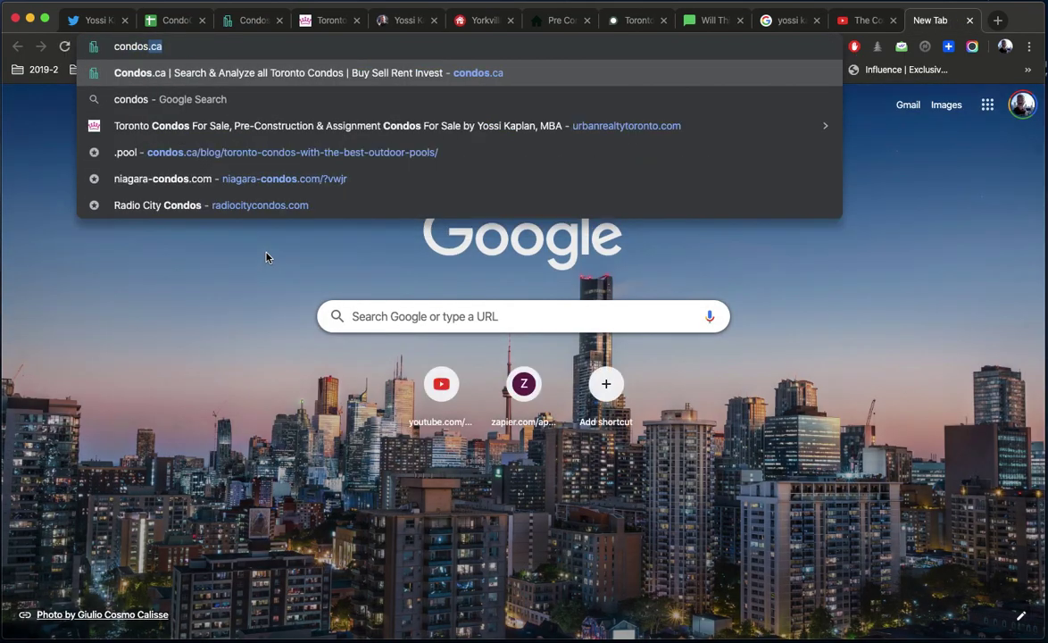
pyautogui.press('Return')
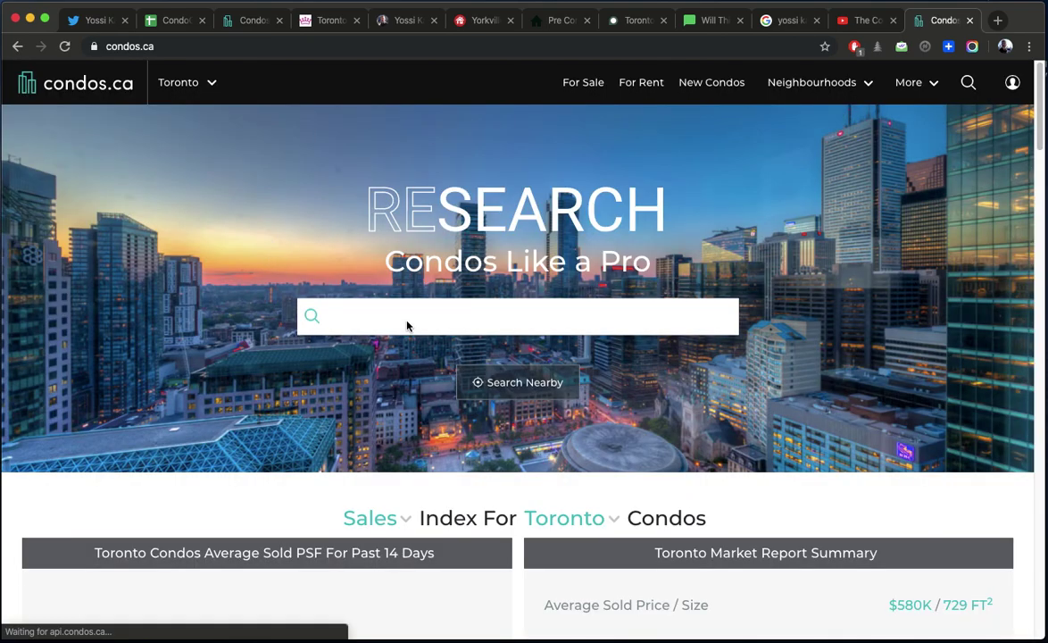
pyautogui.click(407, 325)
pyautogui.write('king west')
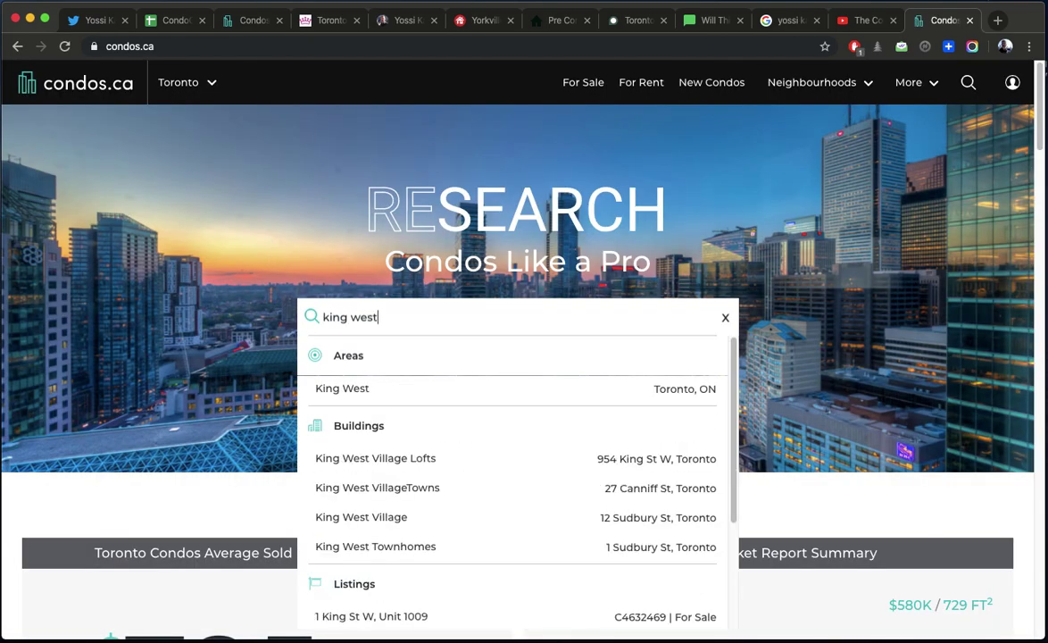
pyautogui.click(431, 400)
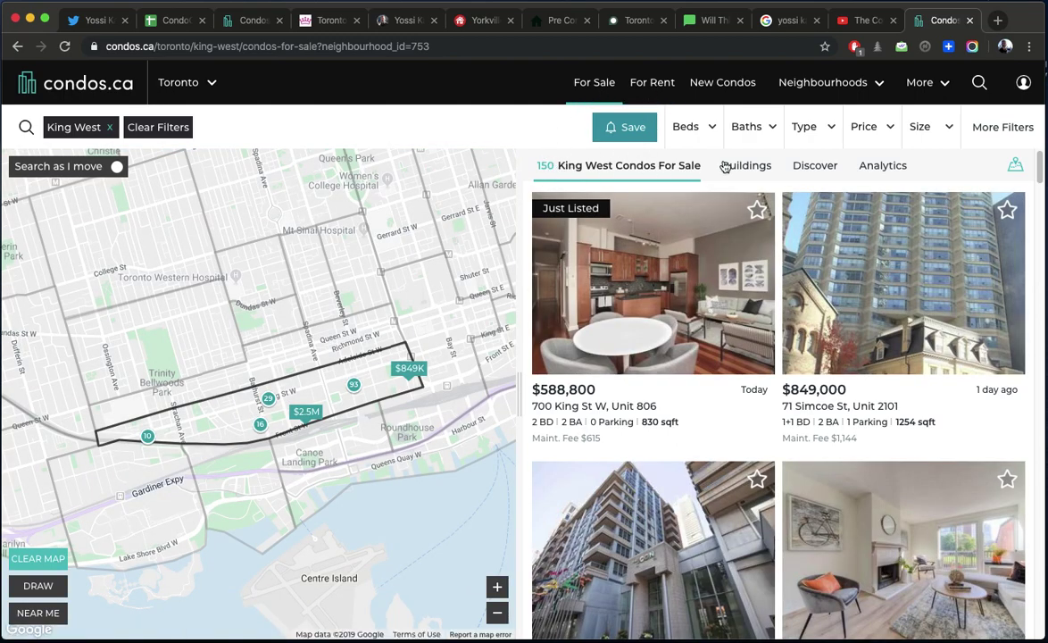
# Examine King West's sale analytics for the average price per square foot and the historical rent chart.
pyautogui.click(881, 167)
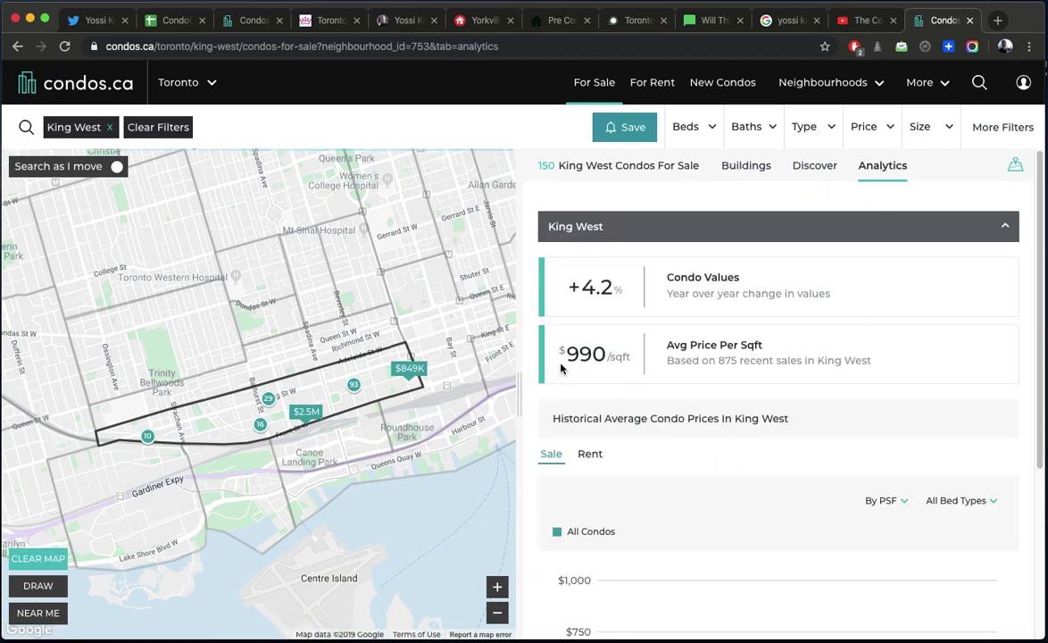
pyautogui.moveTo(631, 356); pyautogui.dragTo(563, 361)
pyautogui.click(563, 362)
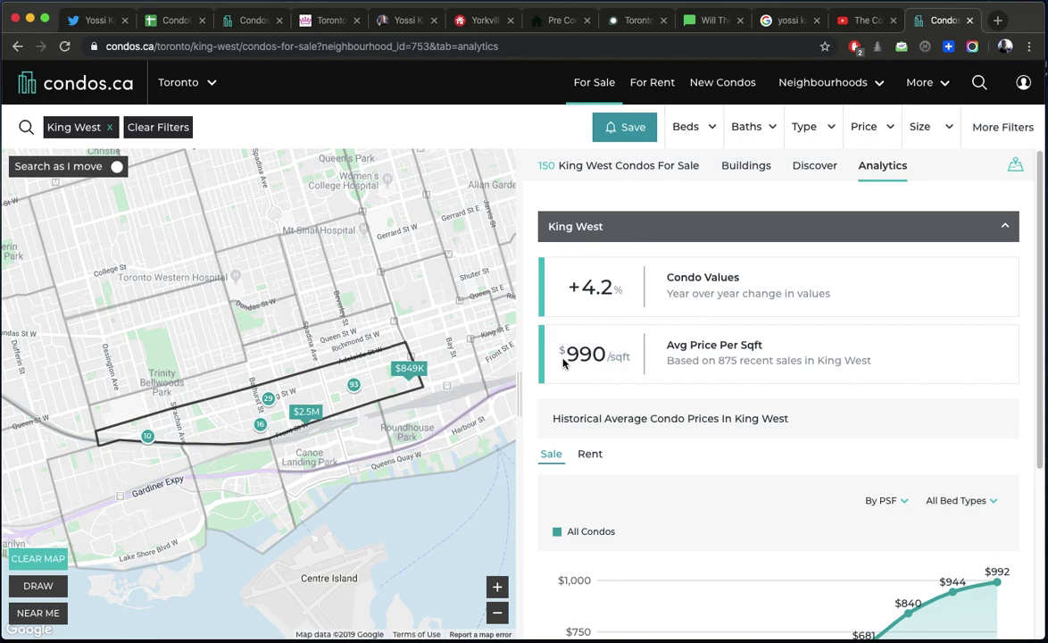
pyautogui.scroll(-3, 758, 465)
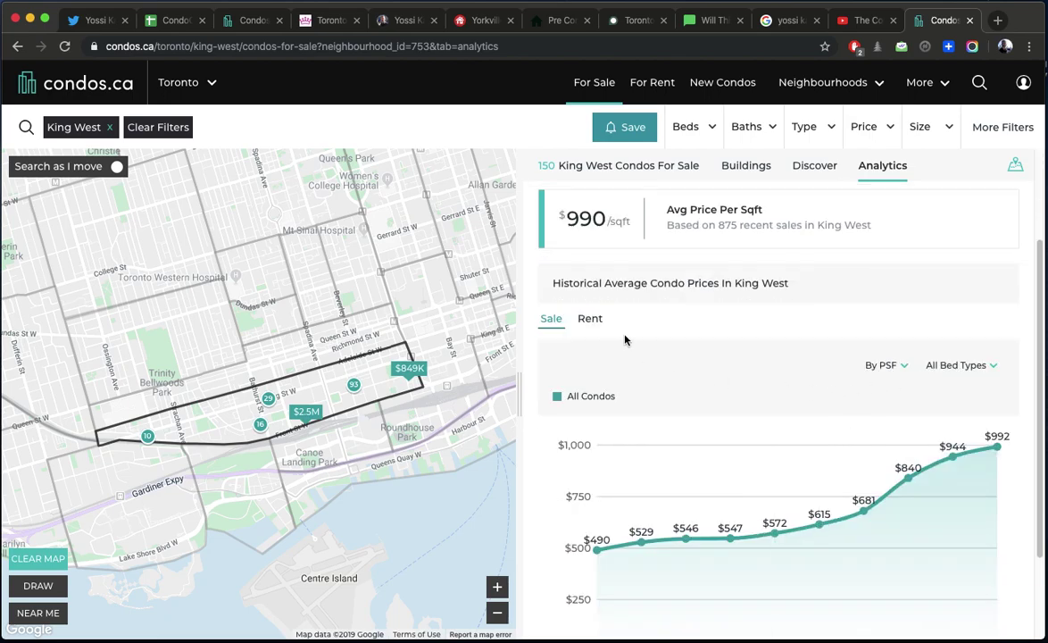
pyautogui.click(597, 322)
pyautogui.moveTo(999, 546)
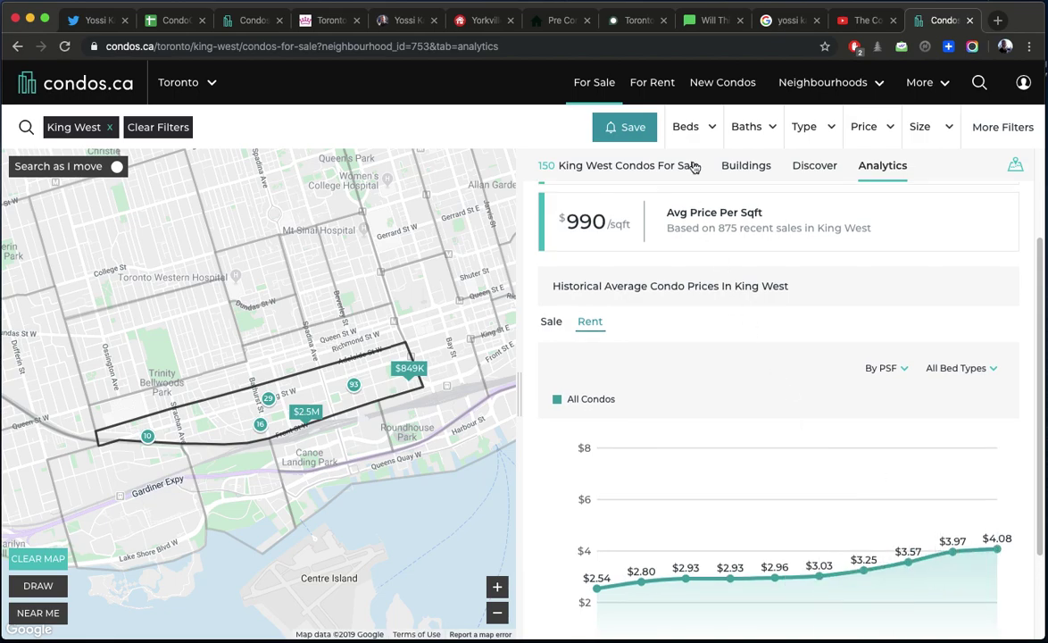
# Show Toronto condos for rent and filter them to the King West neighbourhood.
pyautogui.click(655, 89)
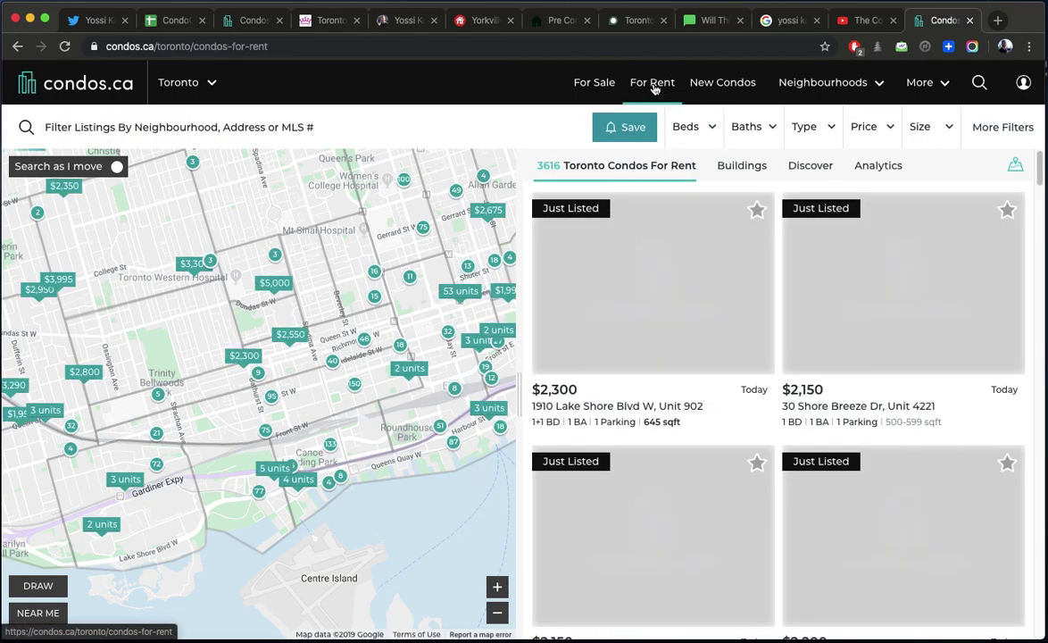
pyautogui.click(287, 131)
pyautogui.write('king west')
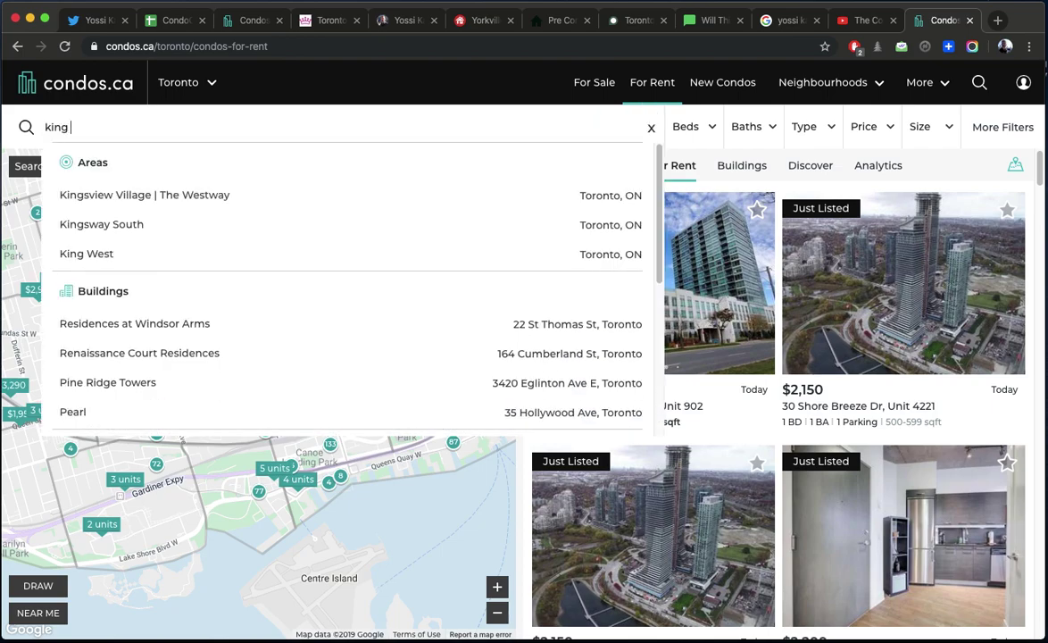
pyautogui.click(299, 204)
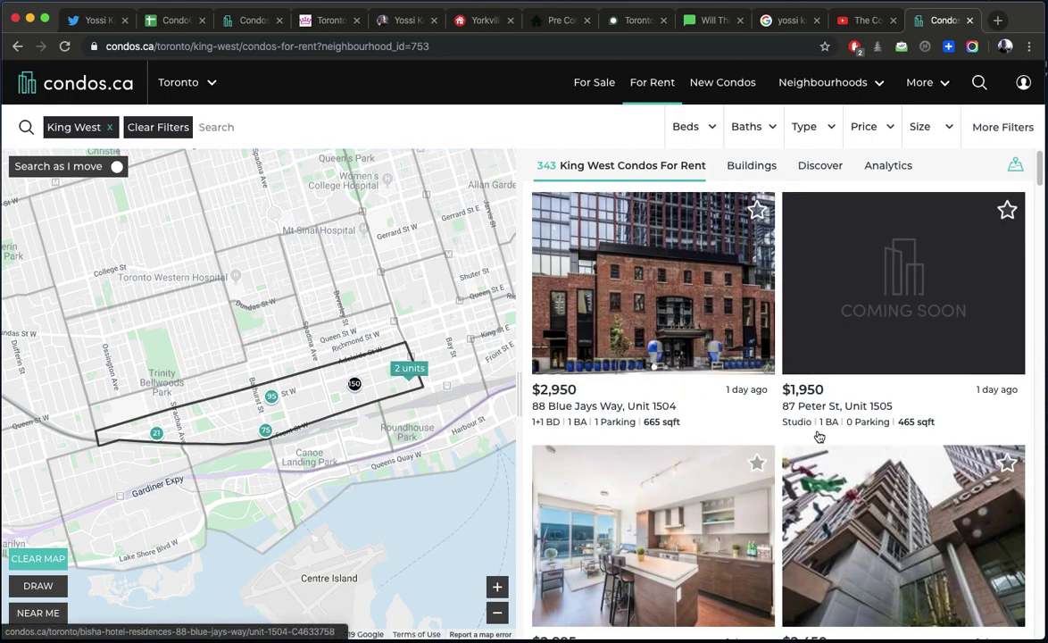
# Hide the map and browse the King West rental listings for asking rents and unit sizes.
pyautogui.scroll(-1, 783, 439)
pyautogui.scroll(1, 786, 443)
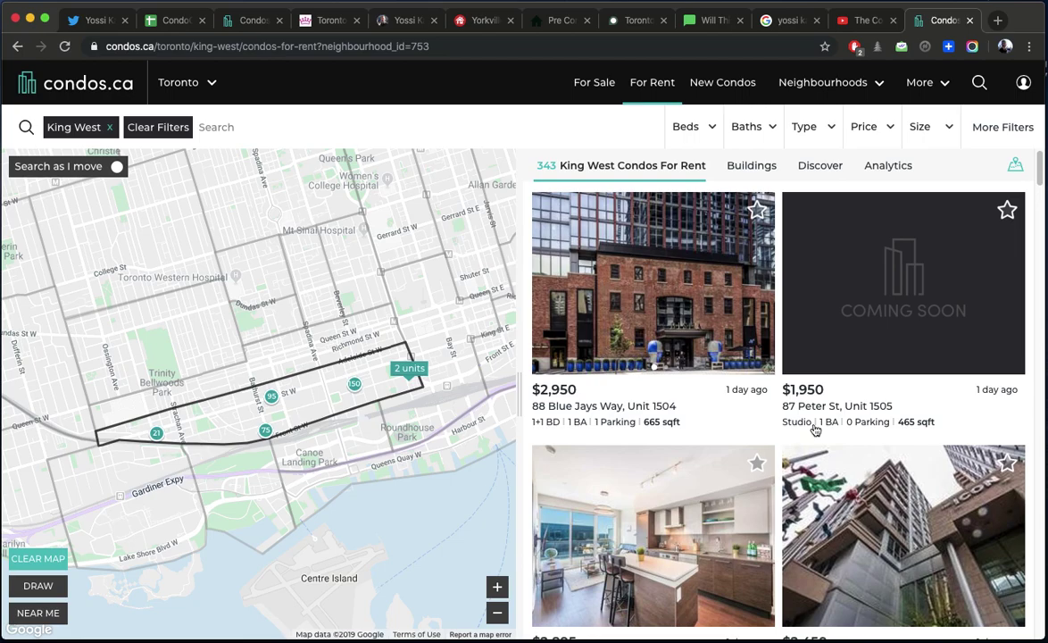
pyautogui.click(1016, 165)
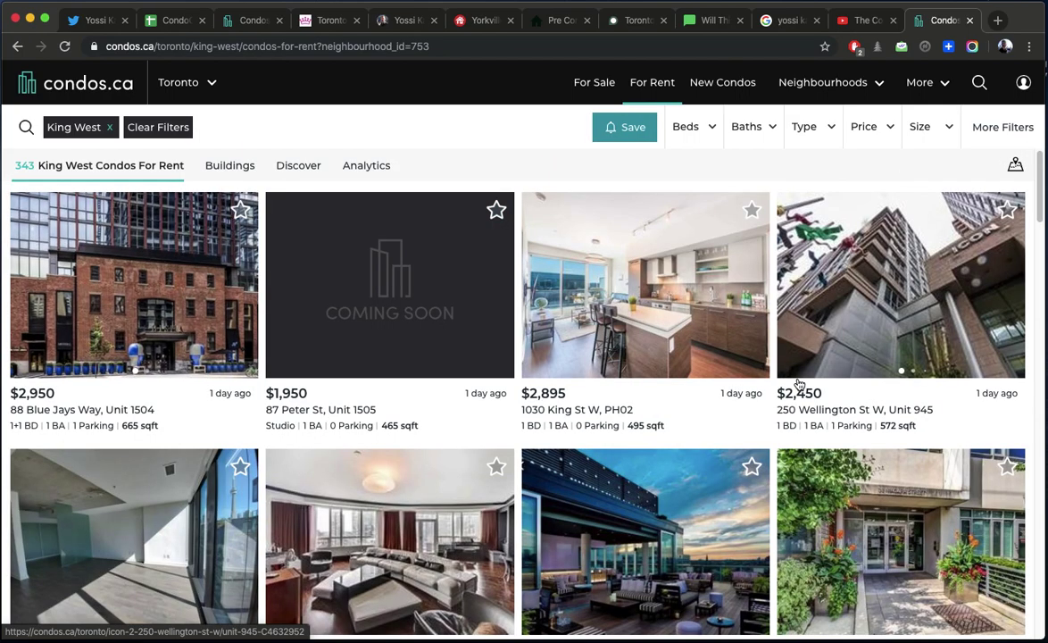
pyautogui.scroll(-3, 839, 402)
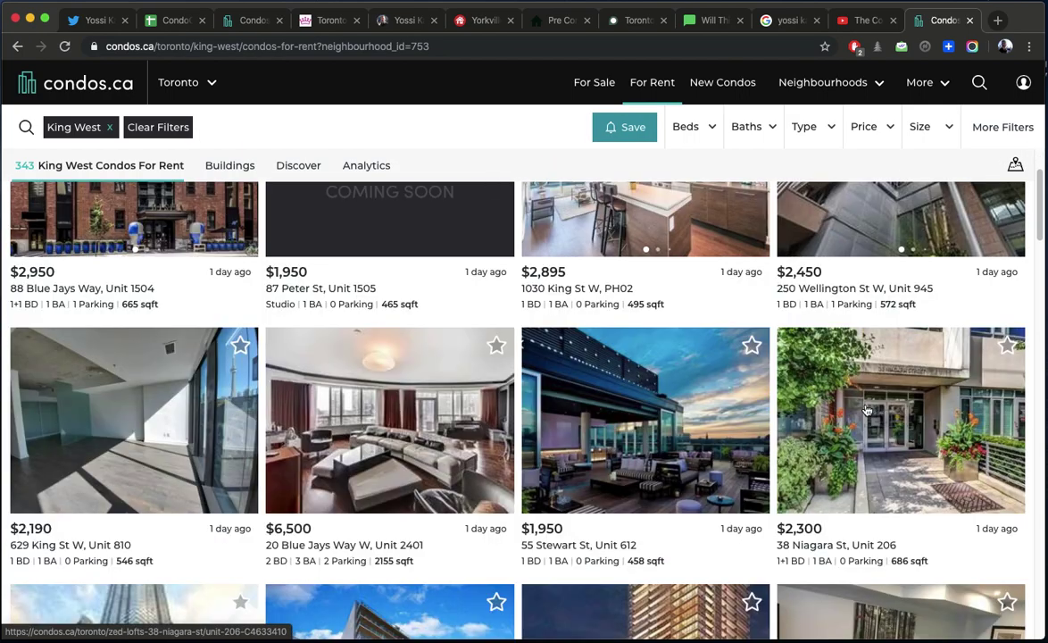
pyautogui.scroll(-6, 866, 411)
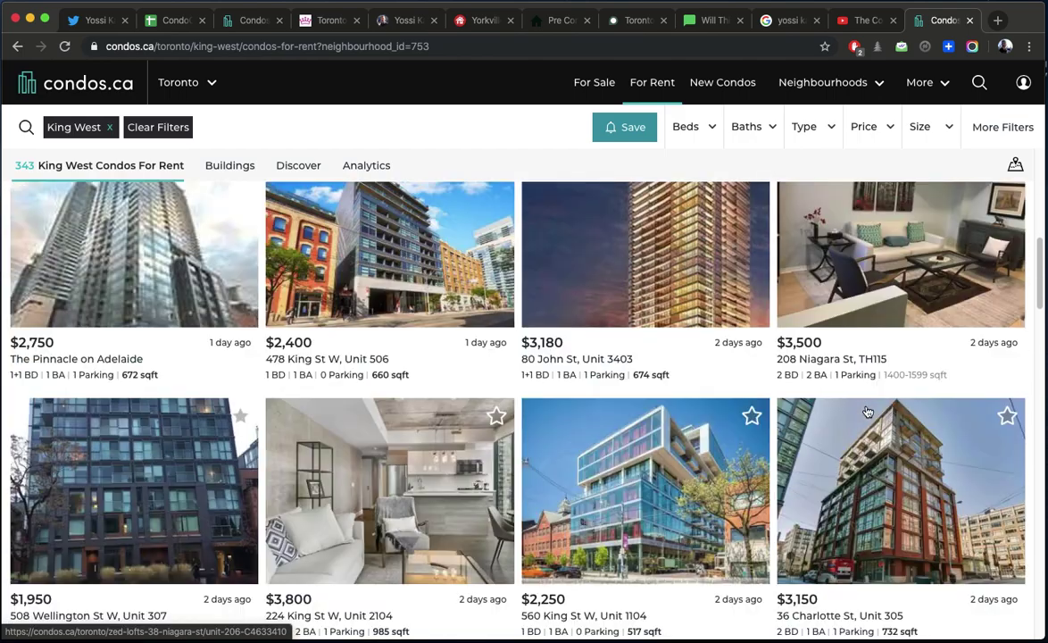
pyautogui.scroll(-1, 866, 411)
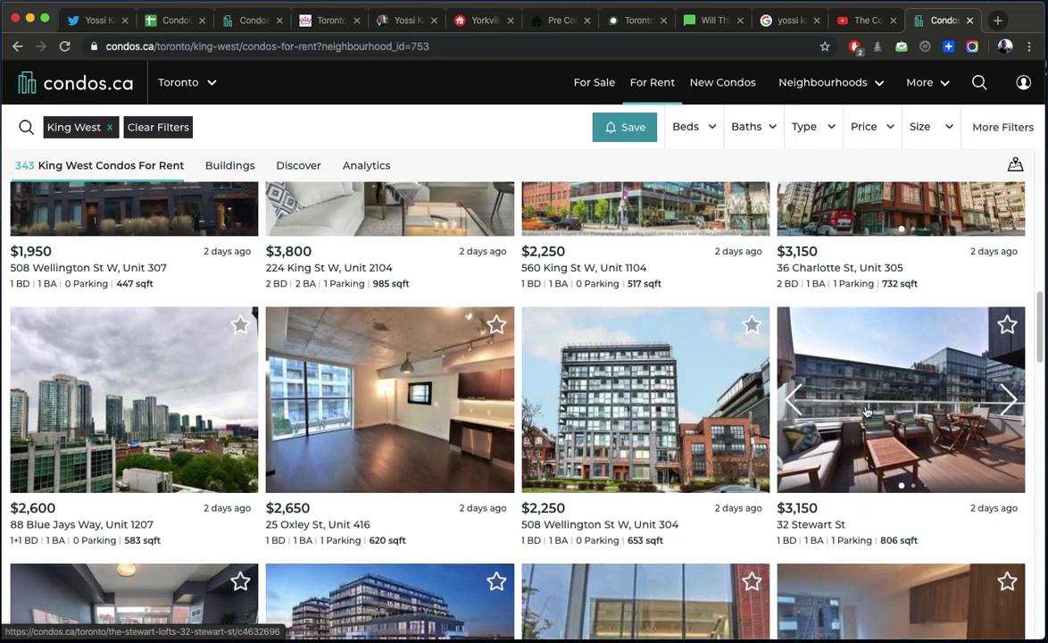
pyautogui.scroll(10, 866, 411)
pyautogui.scroll(-6, 866, 411)
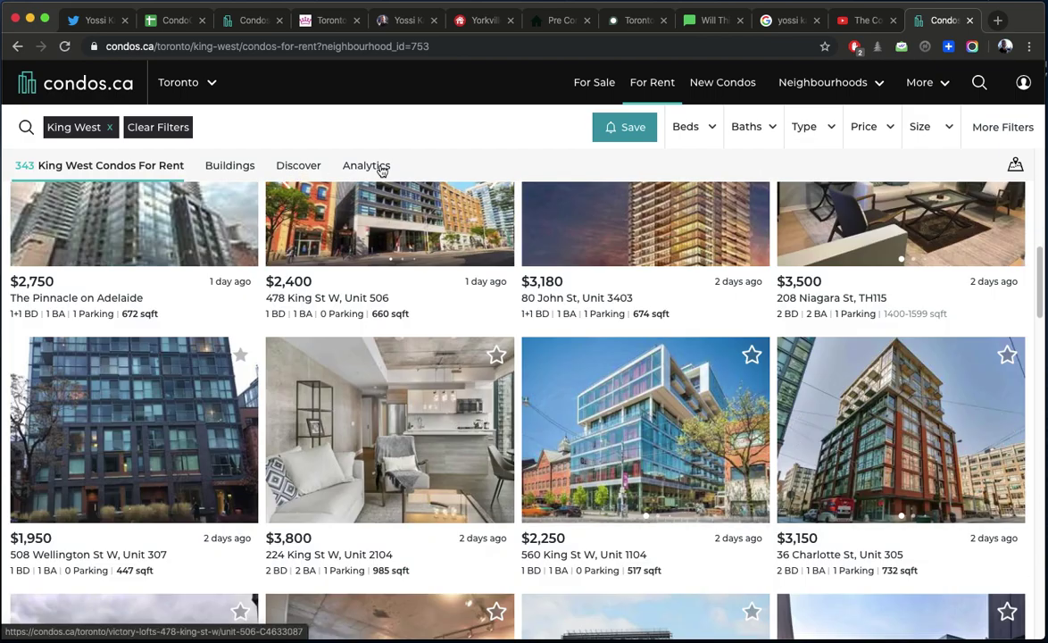
# Examine King West's rental analytics for the average rent per square foot and its yearly history, and request the sale price chart.
pyautogui.click(383, 169)
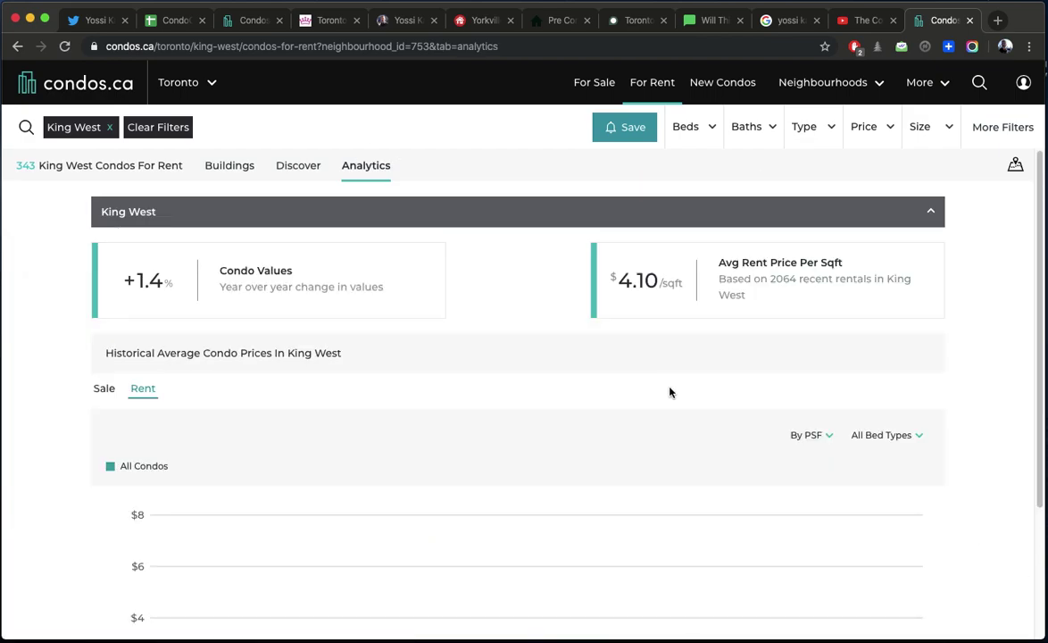
pyautogui.click(612, 268)
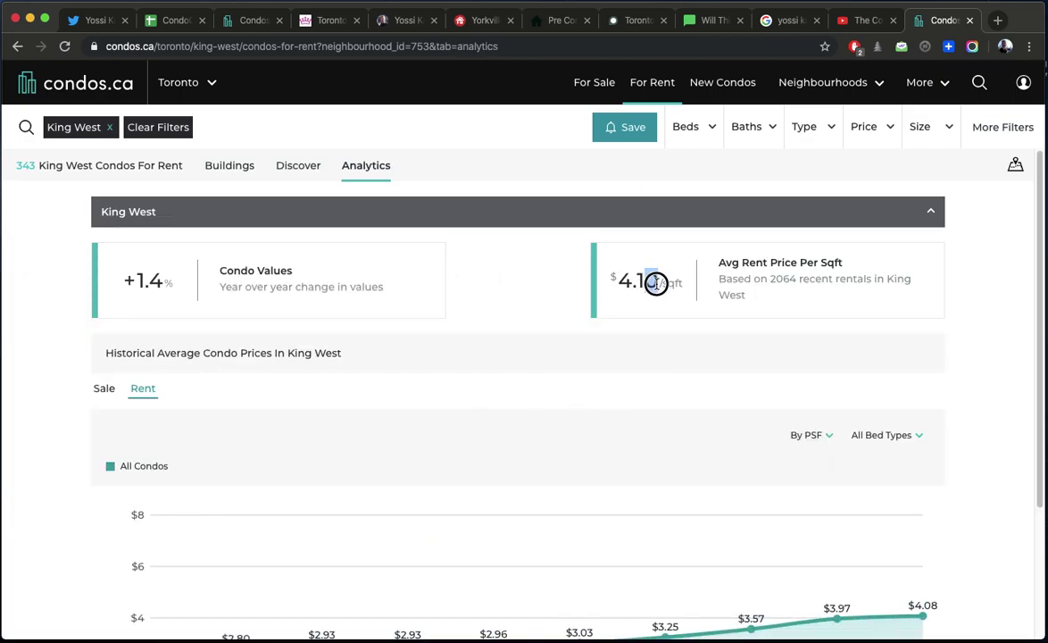
pyautogui.scroll(-3, 639, 384)
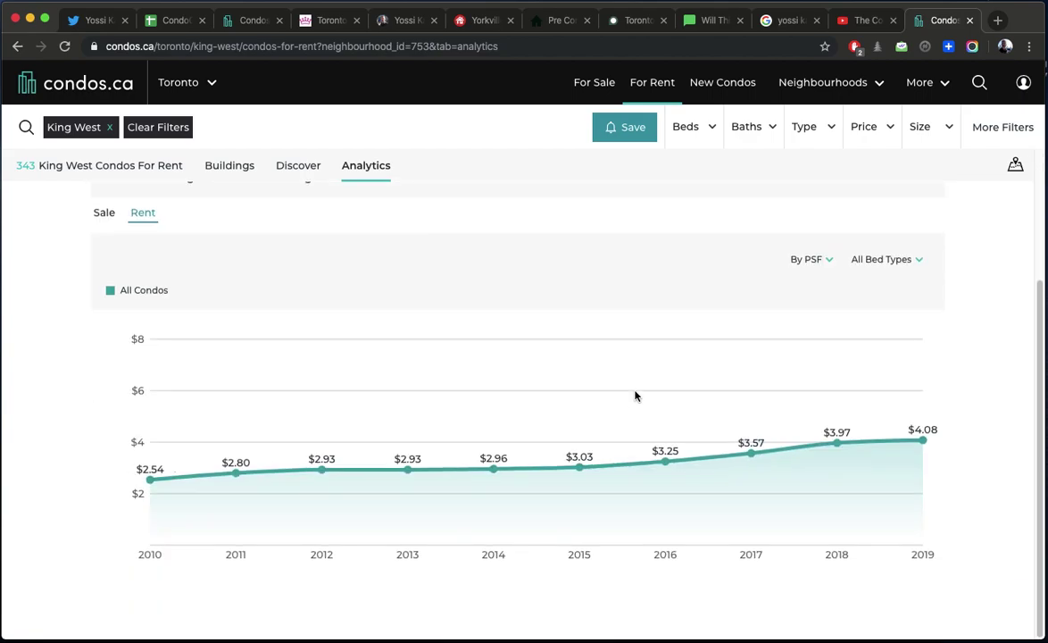
pyautogui.moveTo(849, 442)
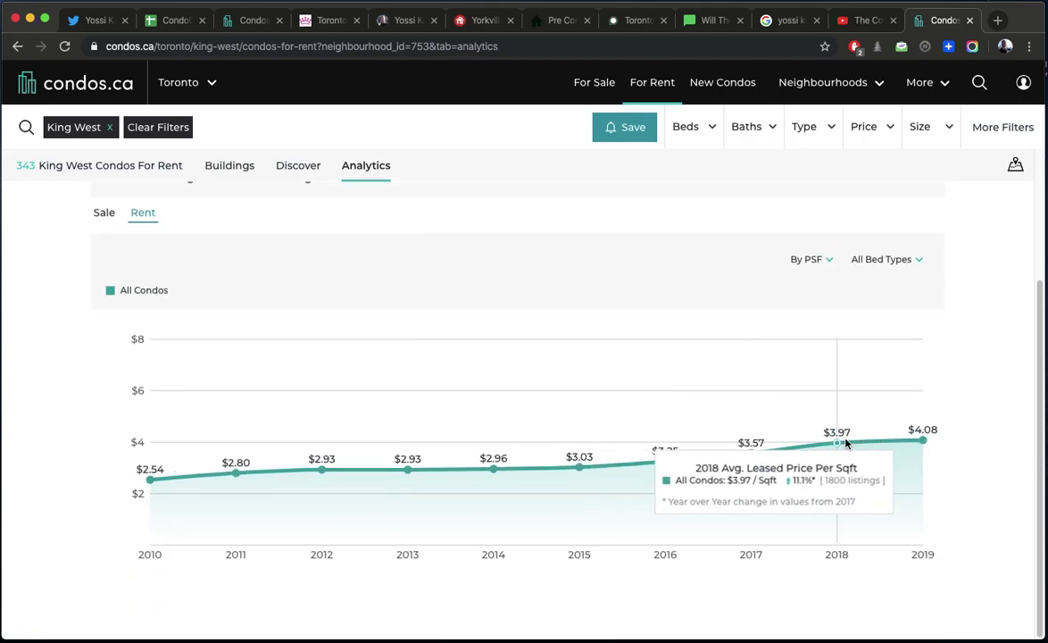
pyautogui.moveTo(917, 440)
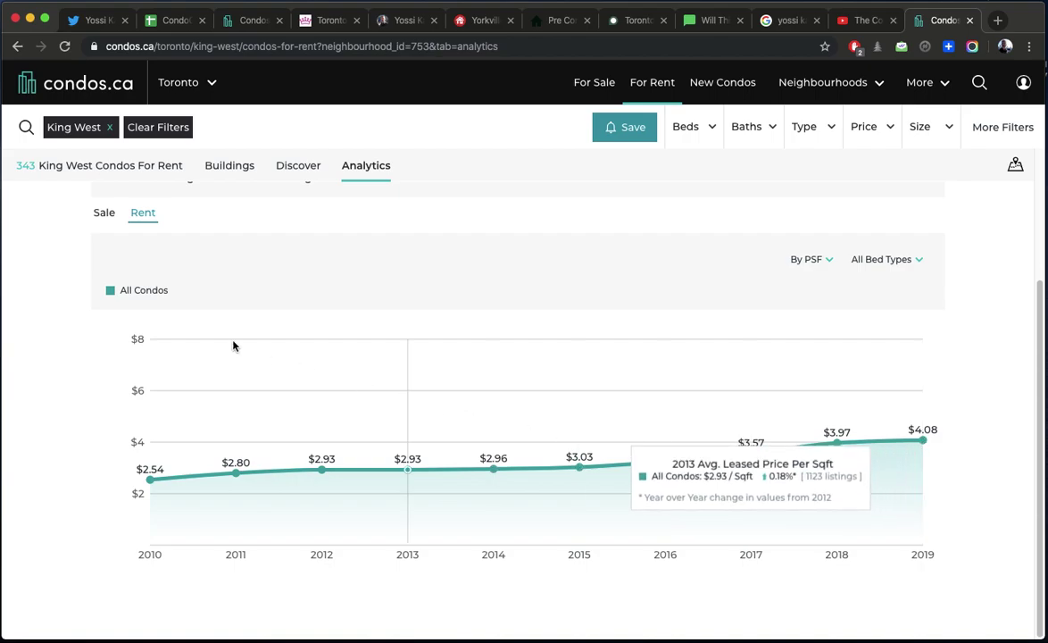
pyautogui.click(96, 211)
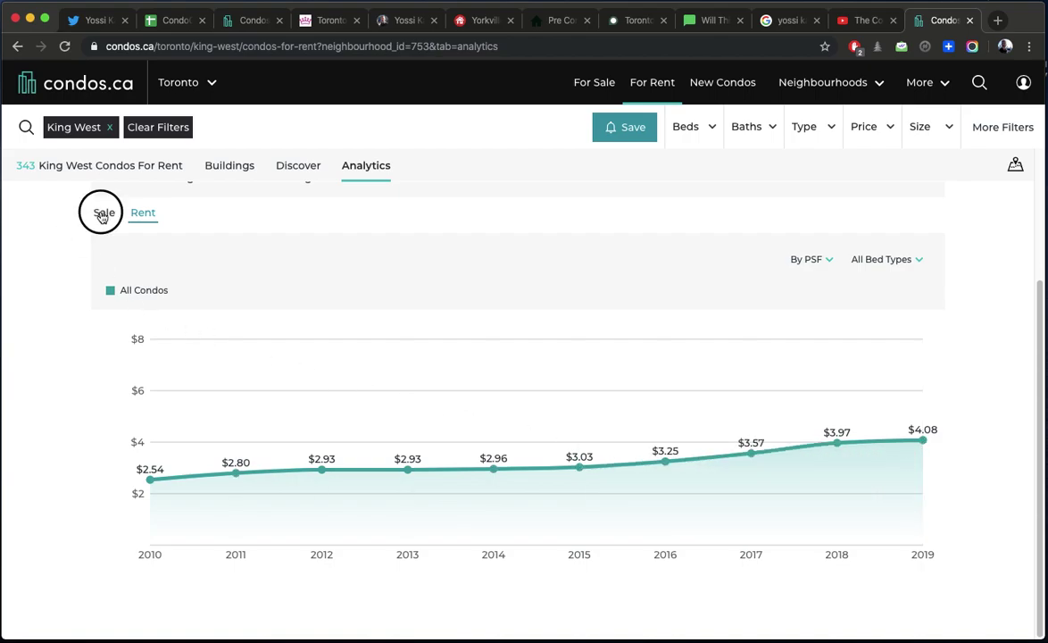
# Switch to the realtor's website and point out the "Toronto Real Estate Investing" heading and pre-construction video on its home page.
pyautogui.click(170, 25)
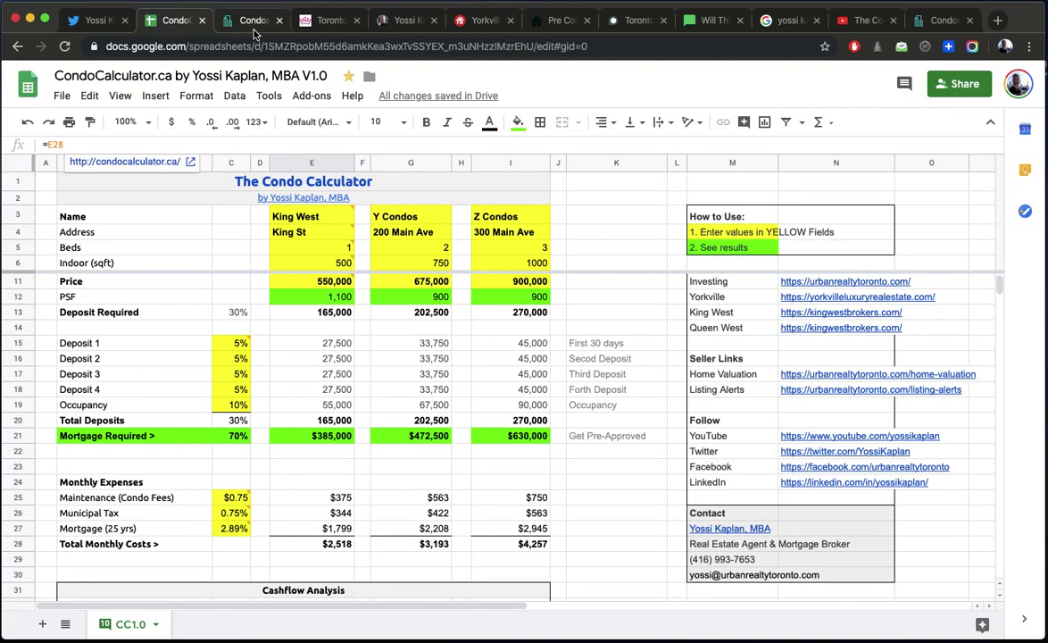
pyautogui.click(395, 29)
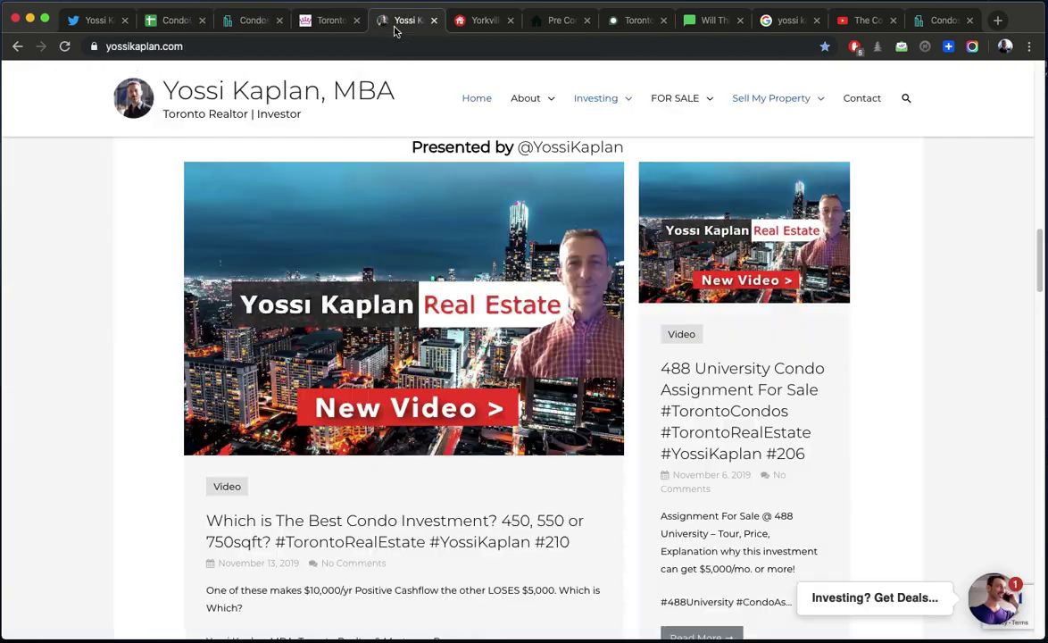
pyautogui.click(231, 357)
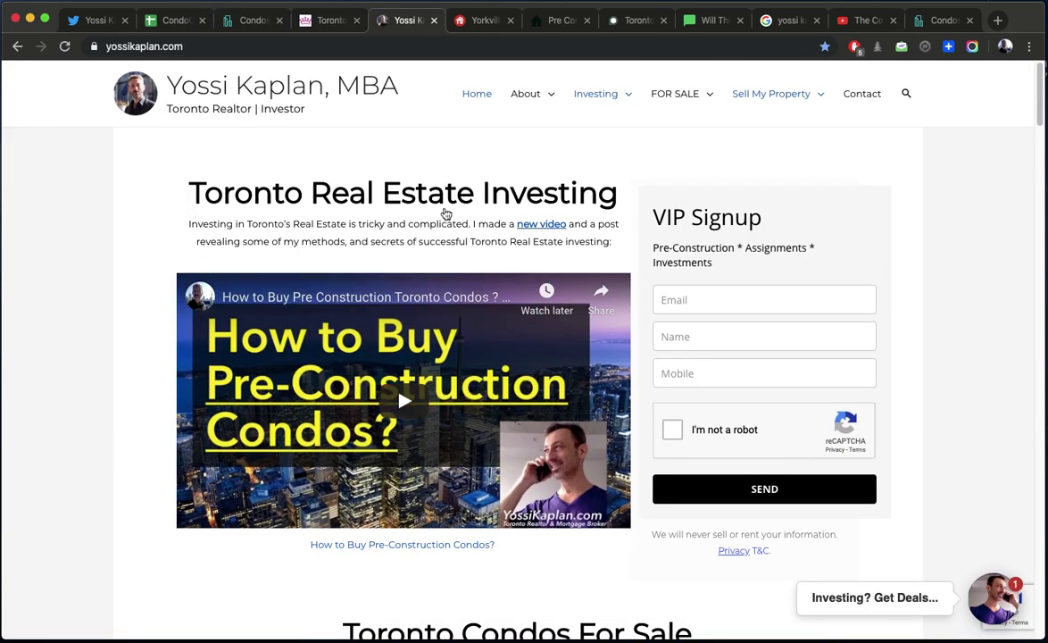
pyautogui.moveTo(183, 187); pyautogui.dragTo(619, 202)
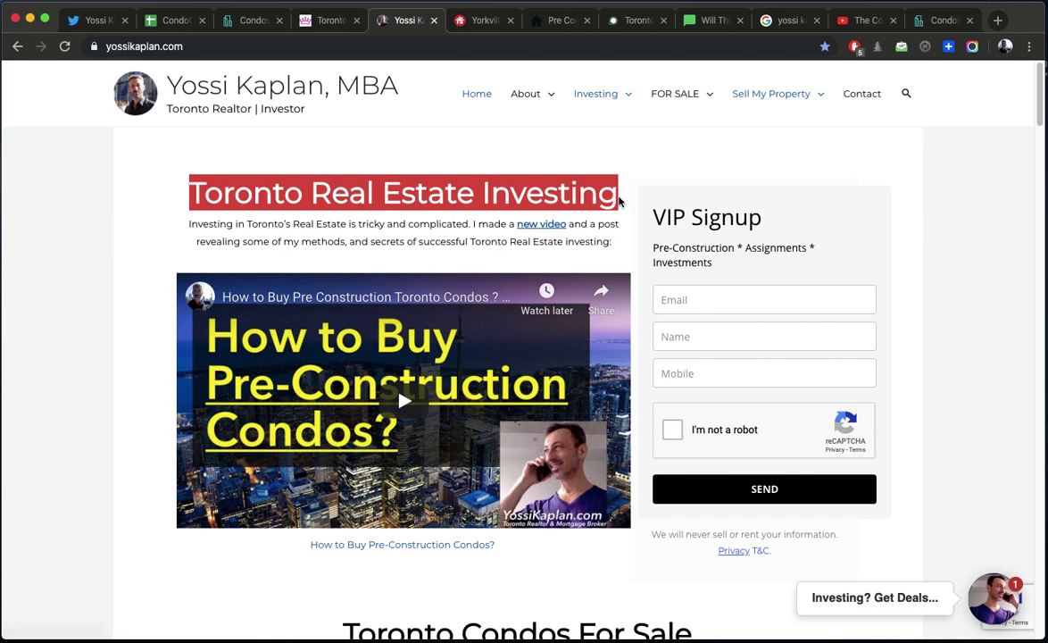
pyautogui.click(144, 281)
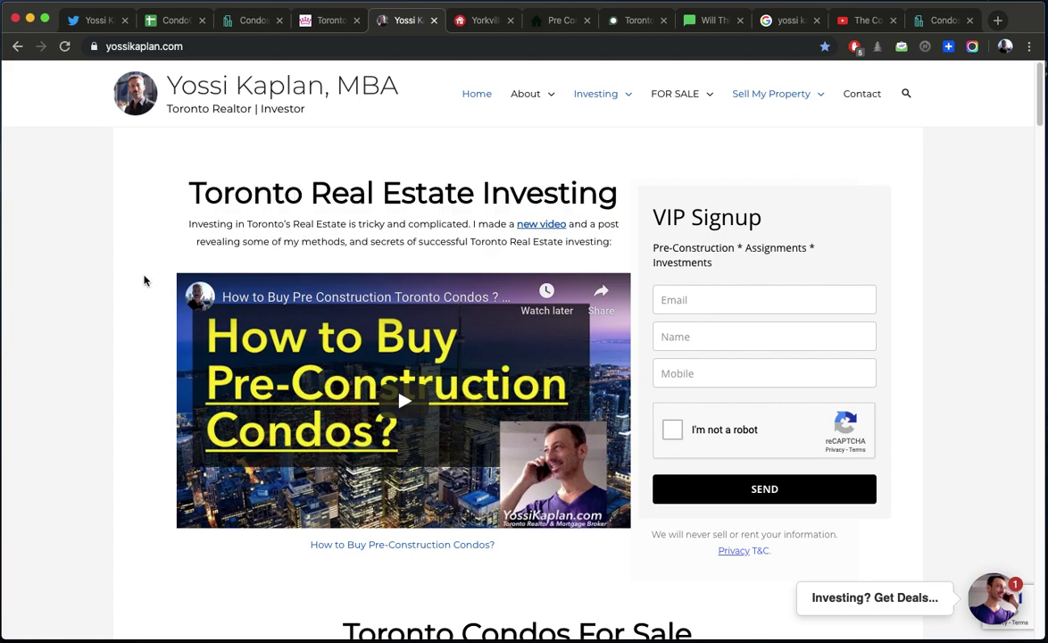
pyautogui.moveTo(178, 195); pyautogui.dragTo(264, 204)
pyautogui.click(620, 249)
pyautogui.click(155, 192)
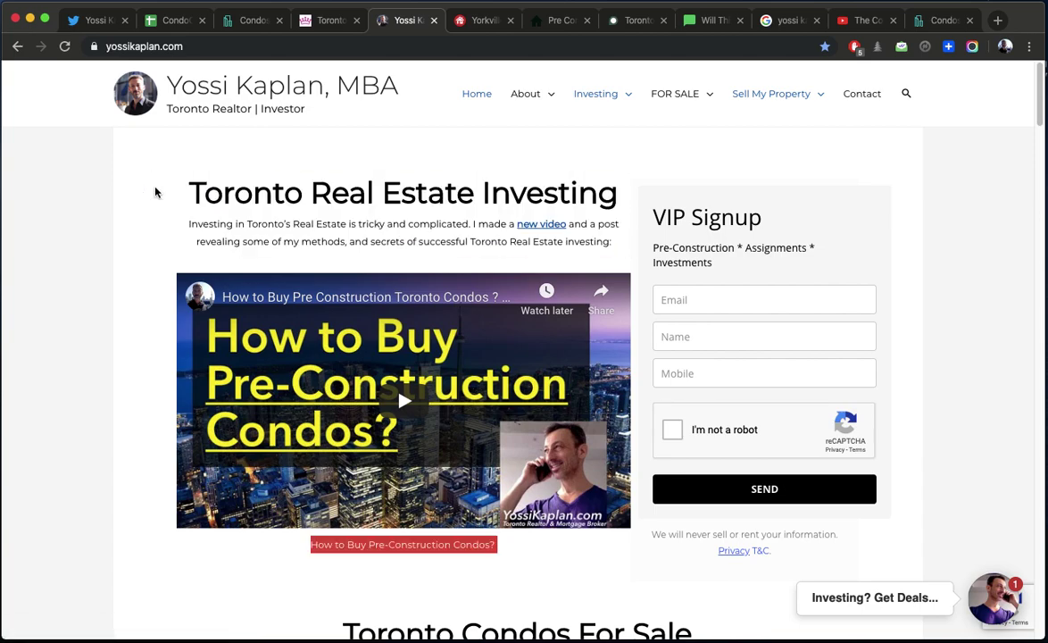
# Switch to the YorkvilleLuxuryRealEstate.com site and browse its luxury condo posts, returning to the page header.
pyautogui.click(482, 20)
pyautogui.scroll(-5, 178, 295)
pyautogui.scroll(-12, 365, 311)
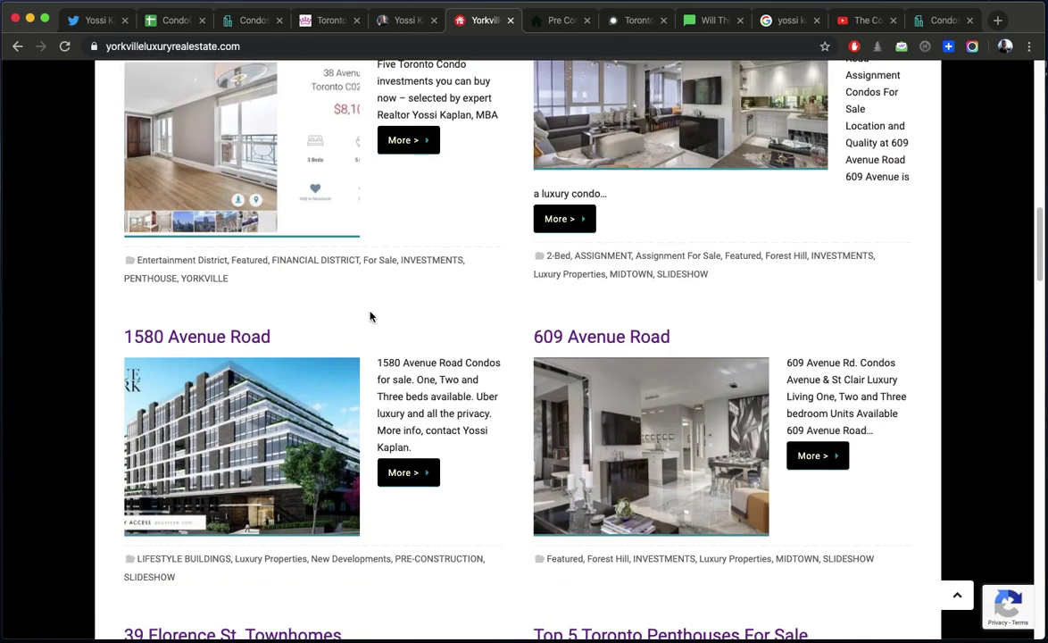
pyautogui.scroll(15, 370, 314)
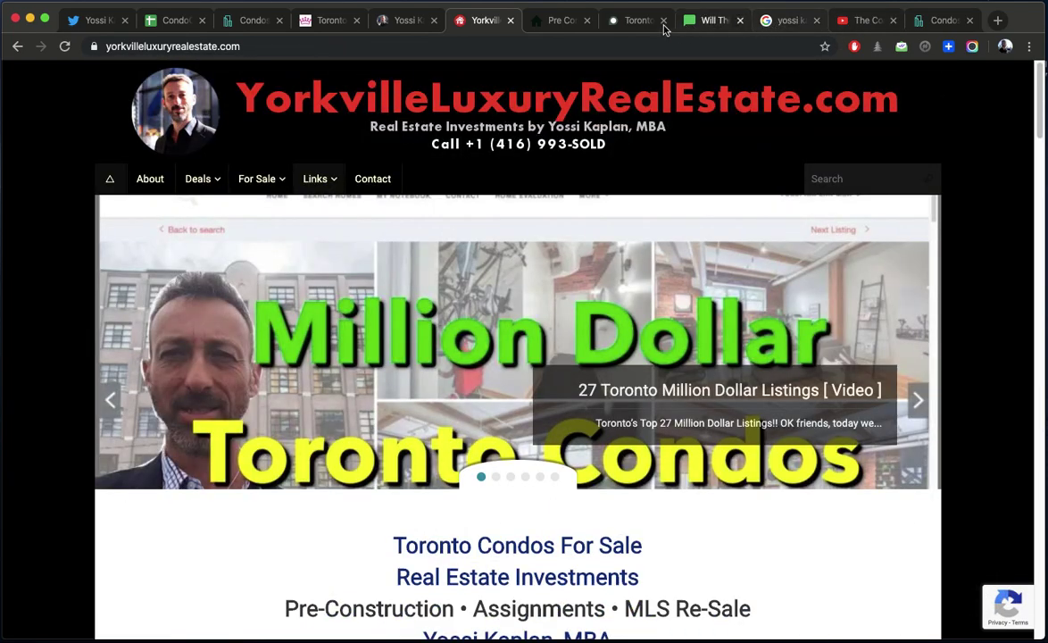
# Switch to the Condo Calculator video on YouTube and open its creator's channel at the list of uploaded videos.
pyautogui.click(853, 22)
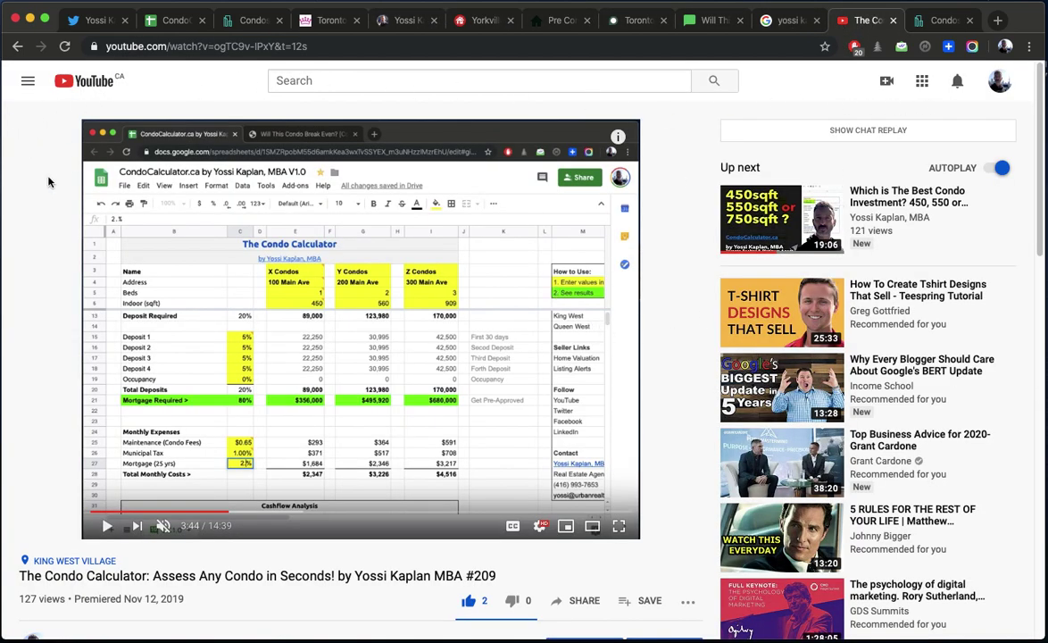
pyautogui.scroll(-1, 165, 264)
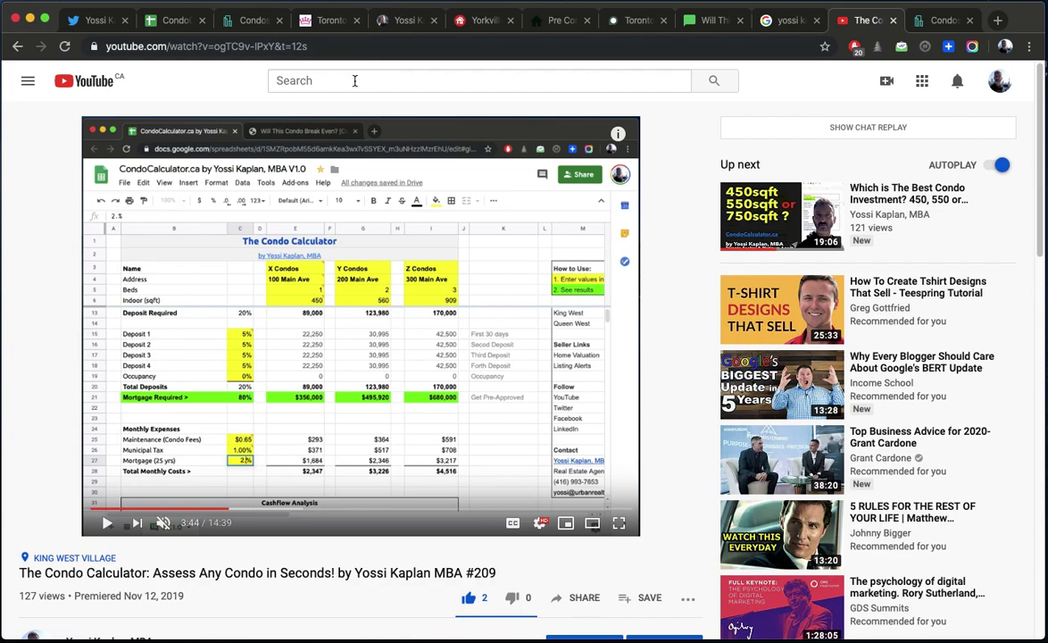
pyautogui.scroll(-5, 247, 560)
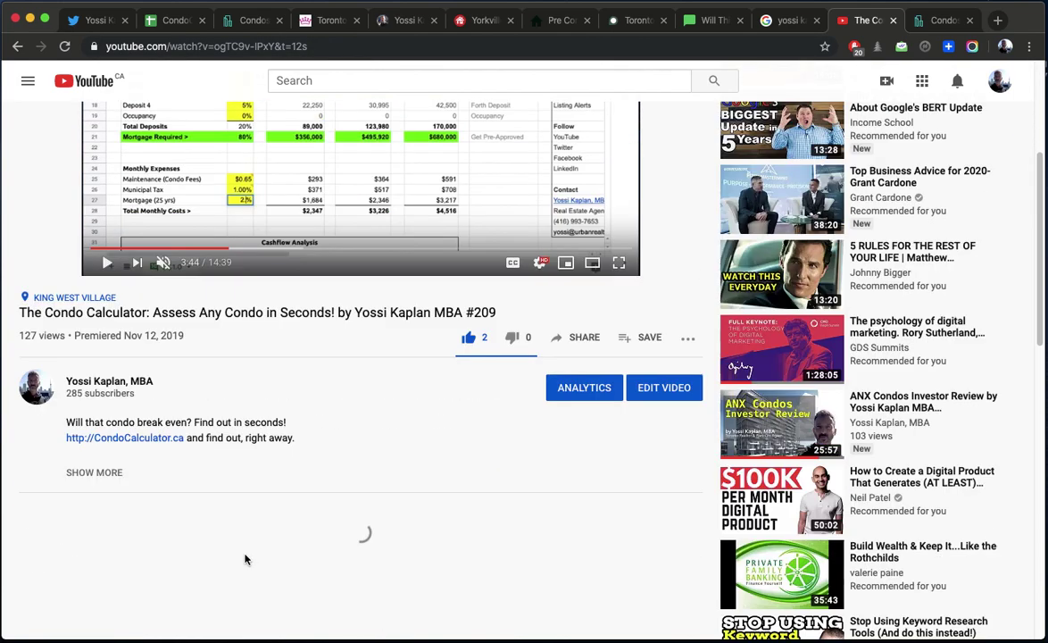
pyautogui.click(136, 383)
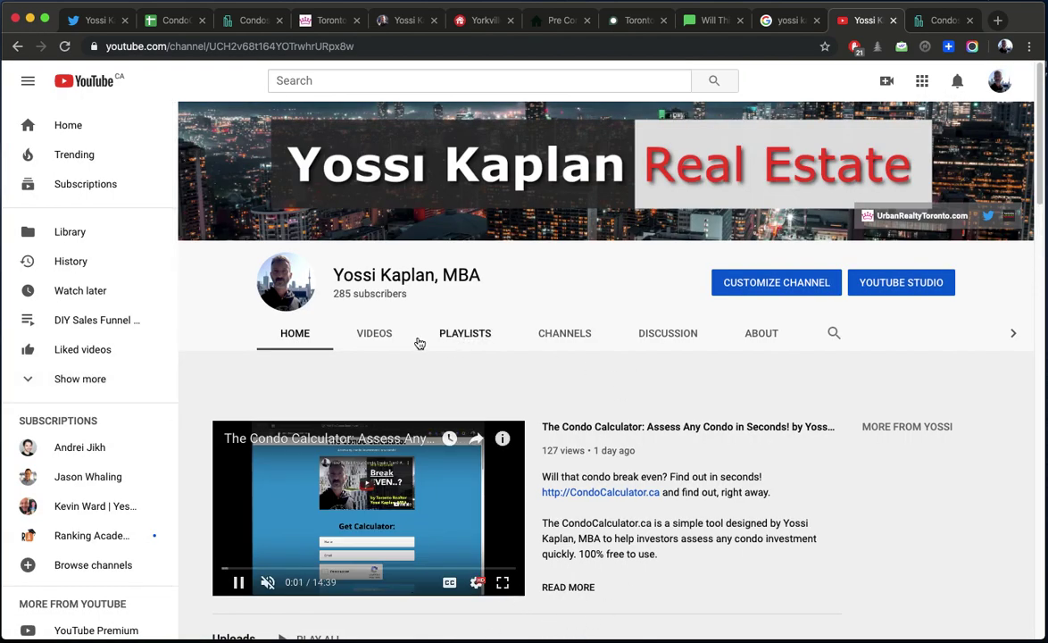
pyautogui.click(374, 333)
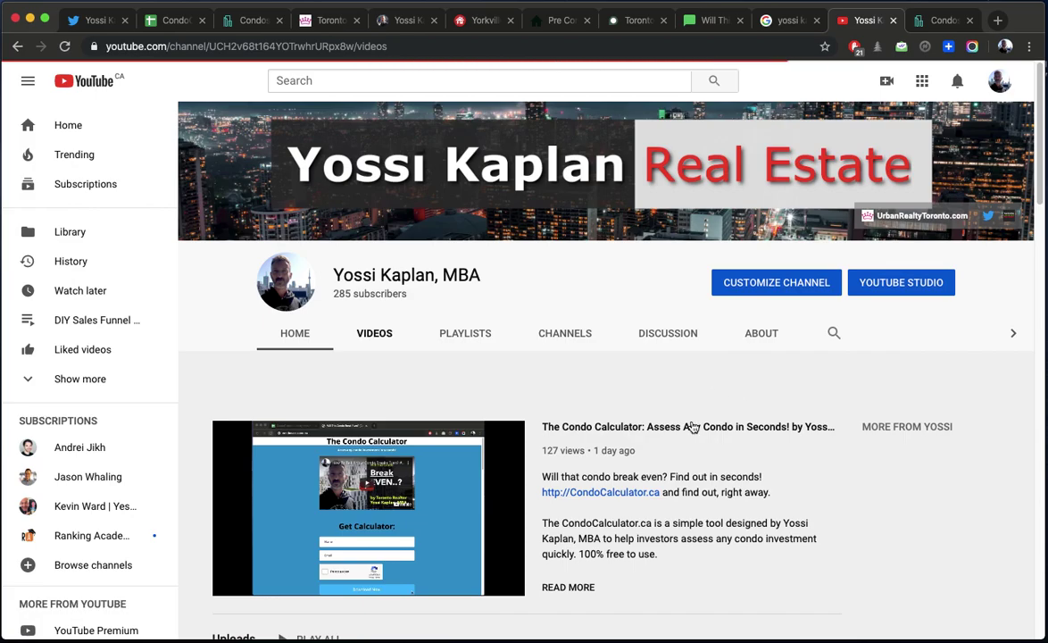
# Browse the channel's uploads for videos on Toronto condo investing, assignments and pre-construction topics.
pyautogui.scroll(-2, 668, 437)
pyautogui.scroll(-8, 668, 437)
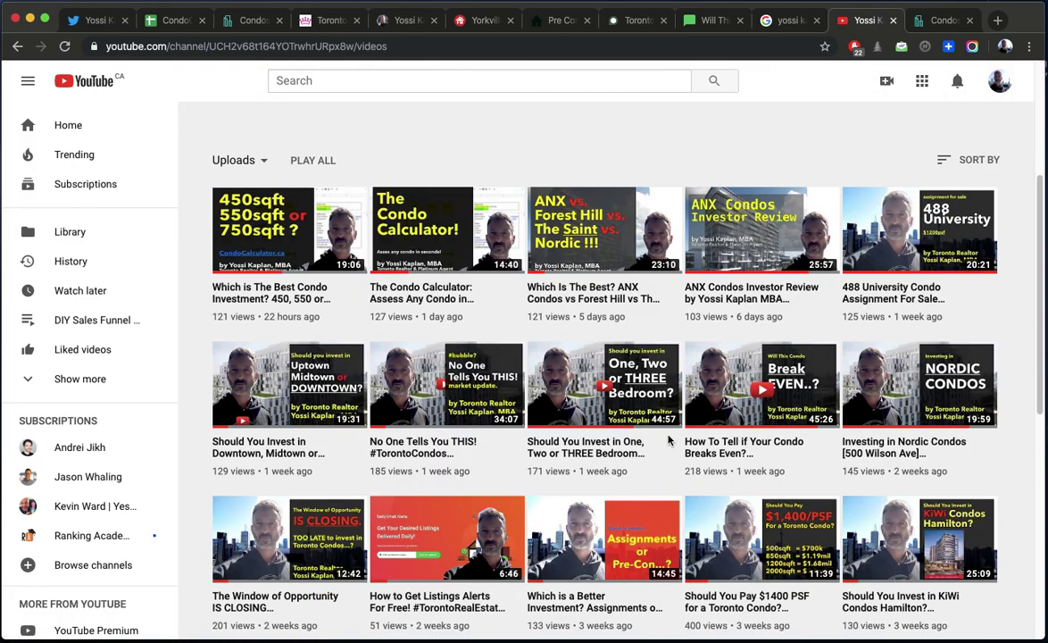
pyautogui.scroll(1, 670, 441)
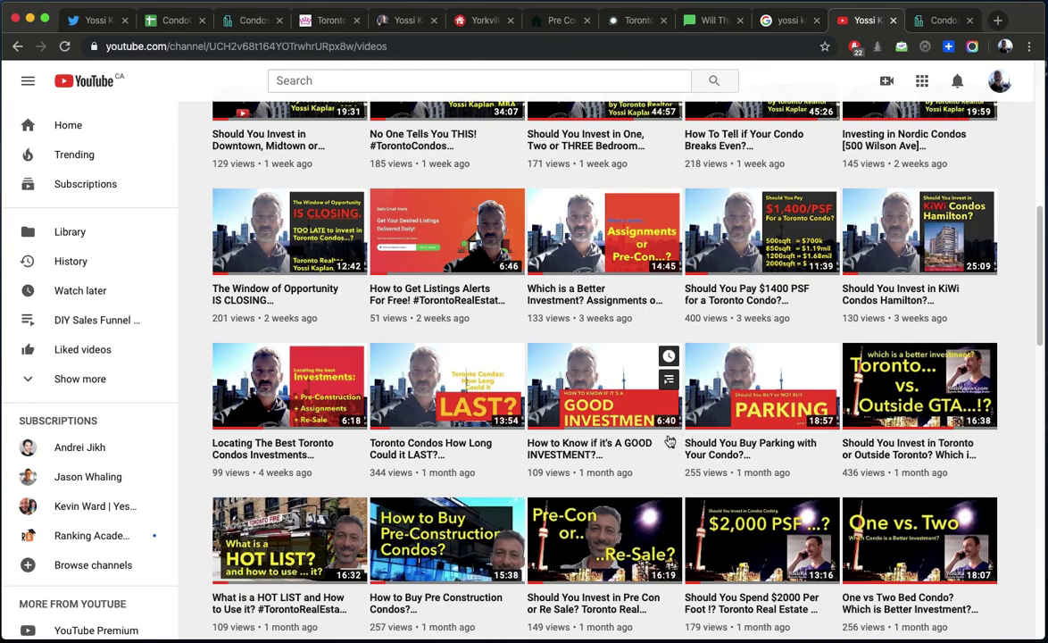
pyautogui.scroll(-2, 670, 441)
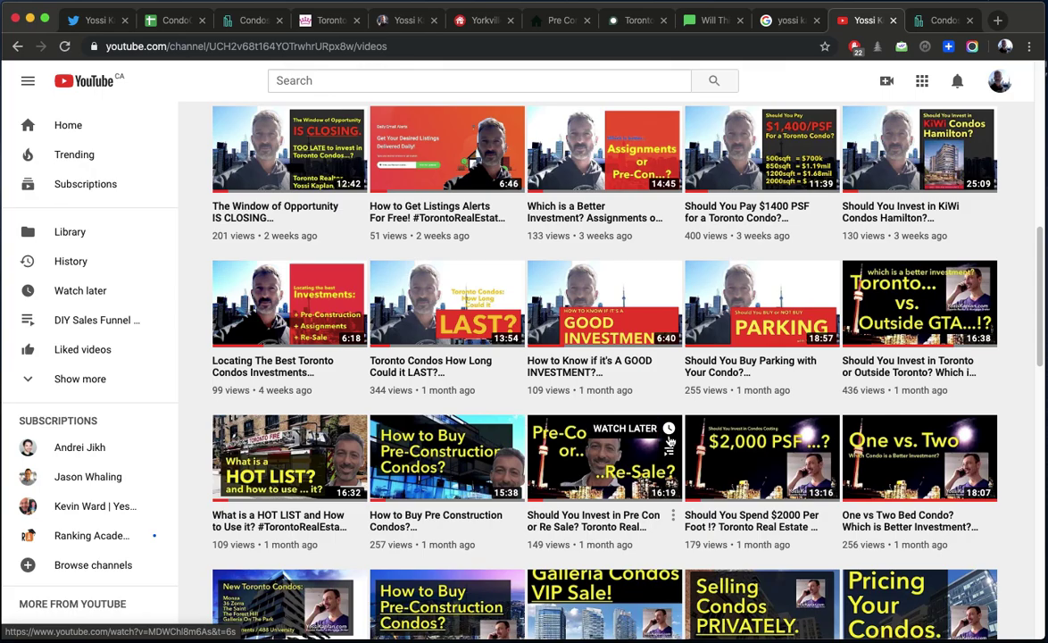
pyautogui.scroll(-10, 670, 441)
pyautogui.scroll(-5, 665, 439)
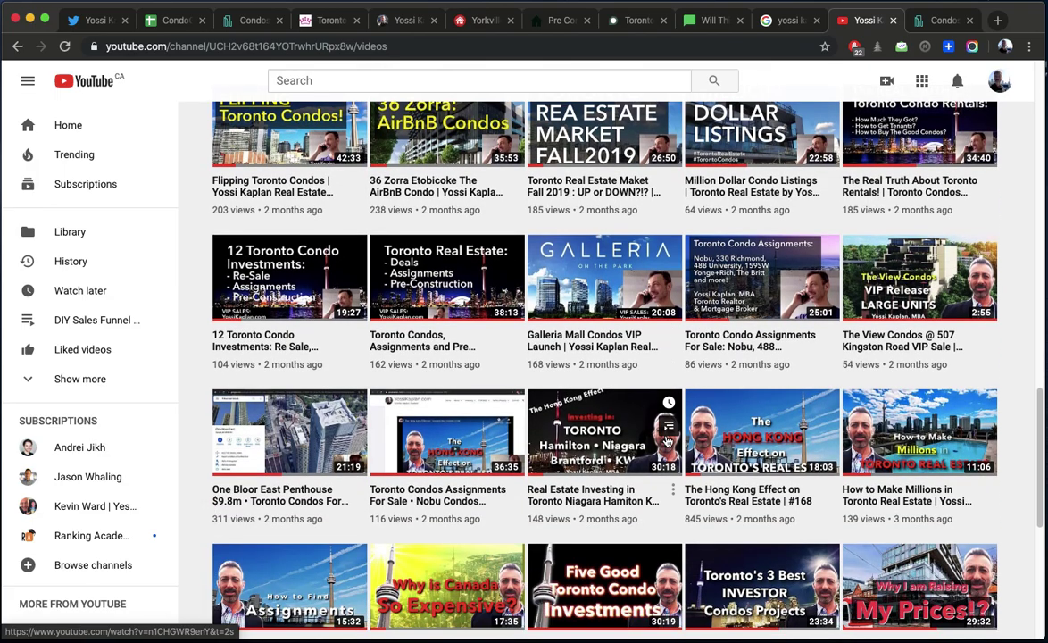
pyautogui.scroll(-5, 748, 418)
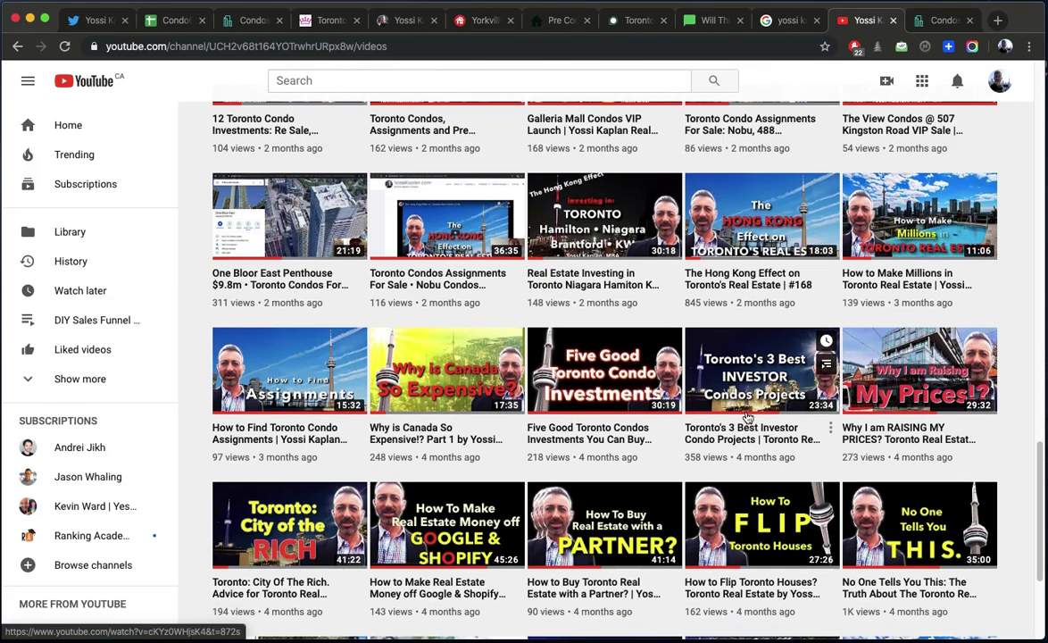
pyautogui.scroll(-6, 749, 418)
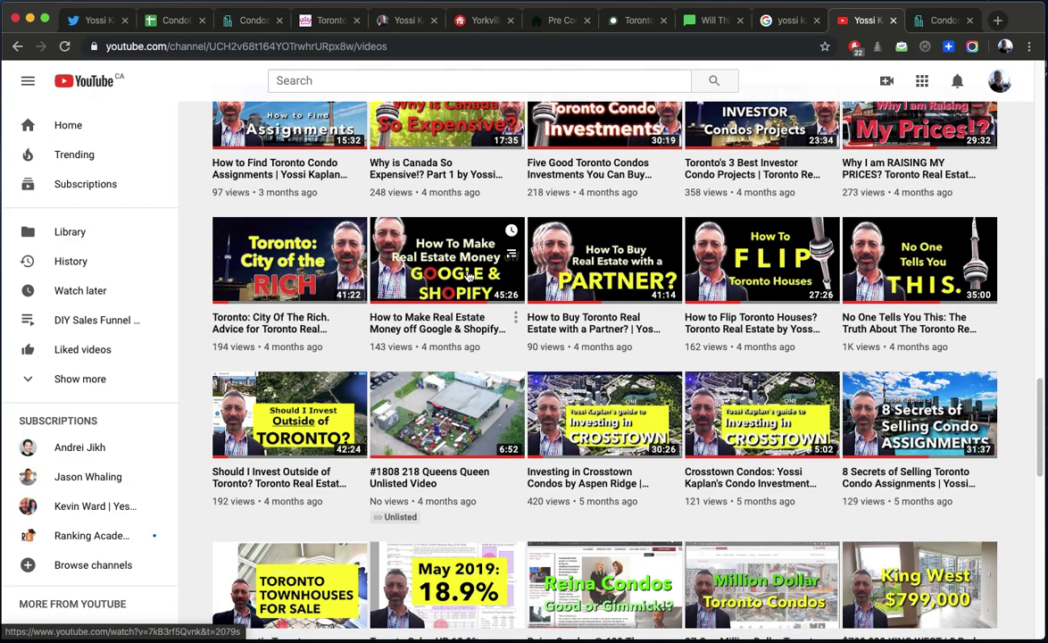
# Open the "How to Make Real Estate Money off Google & Shopify Employees" video and skim its sale price history and listing search parts.
pyautogui.click(468, 276)
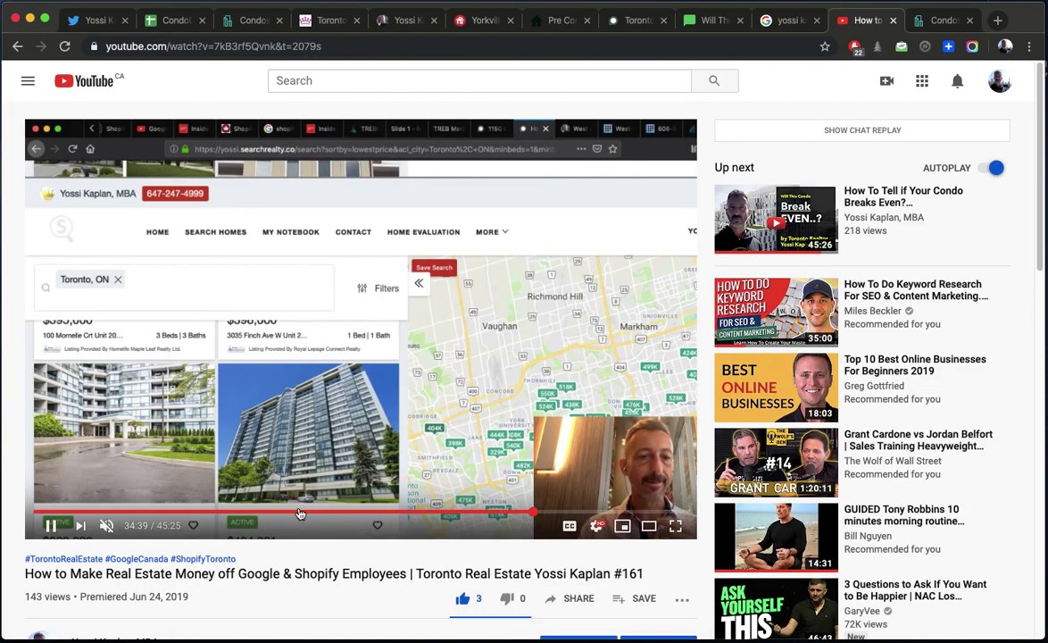
pyautogui.click(300, 513)
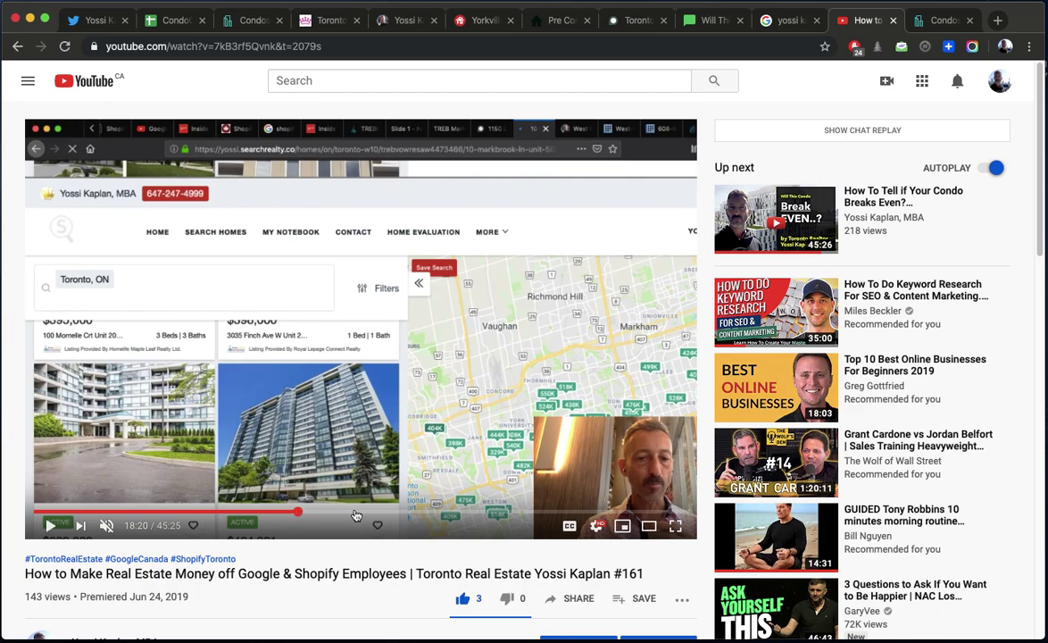
pyautogui.click(358, 514)
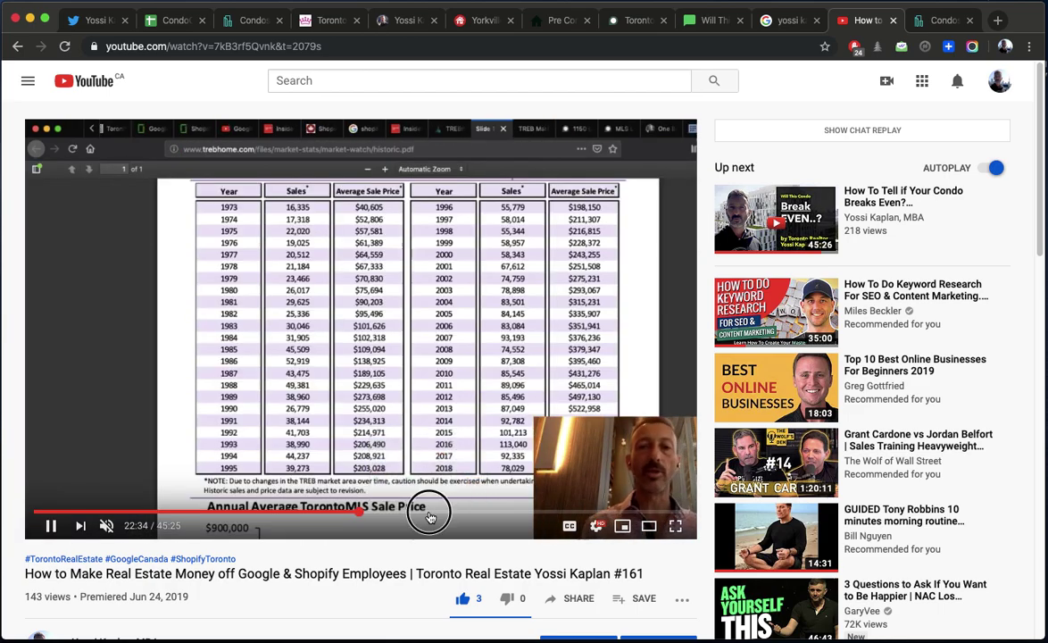
pyautogui.click(429, 514)
pyautogui.click(505, 516)
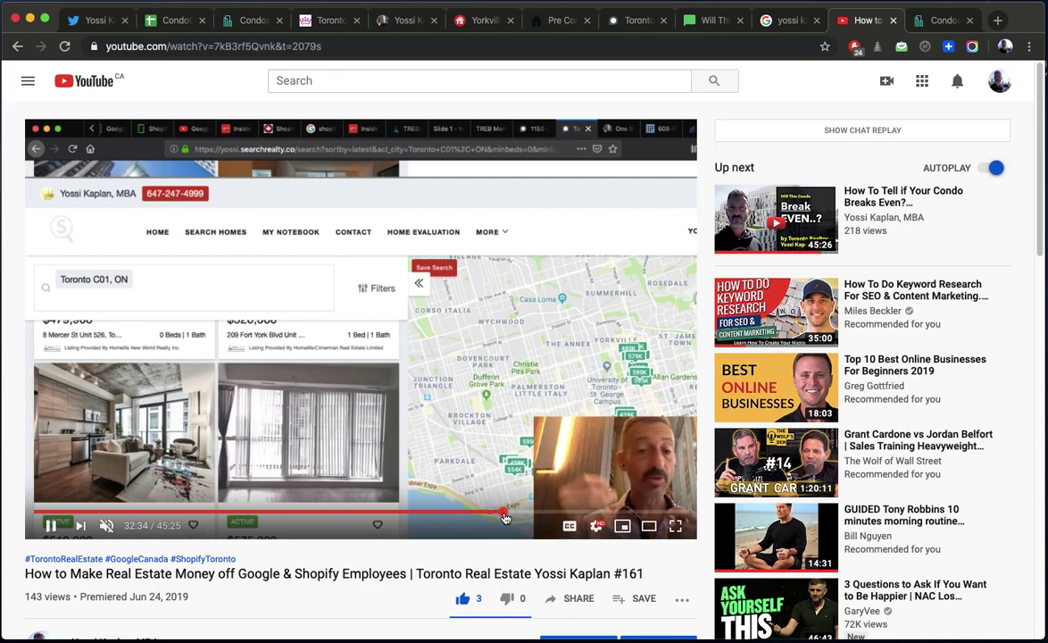
pyautogui.press('space')
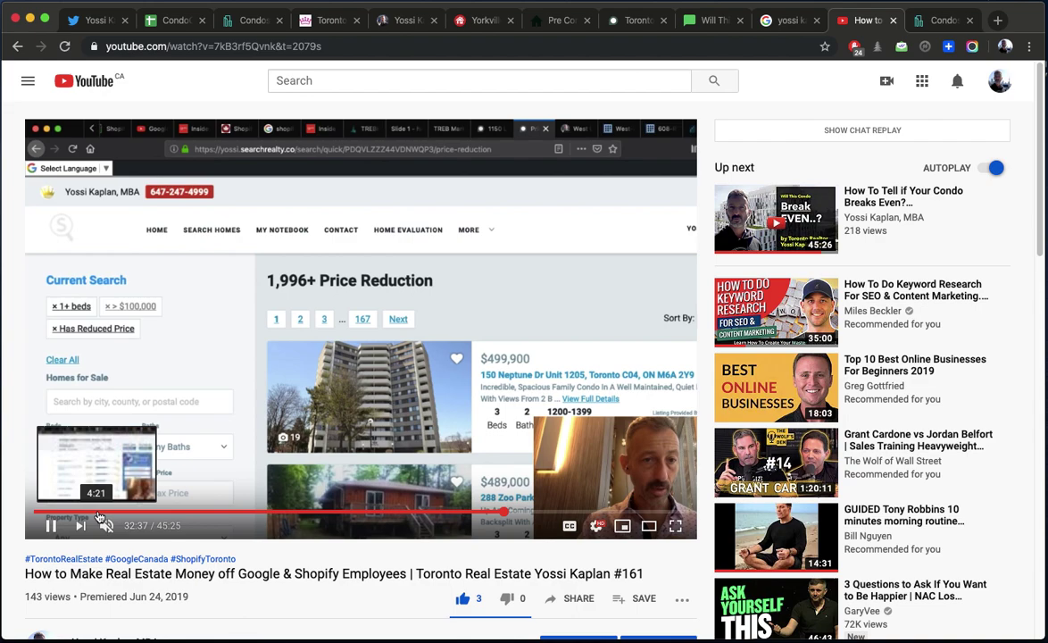
# Go back to the video's early part, skim the Toronto, Google and Shopify salary sections, and pause at the Toronto Life office article.
pyautogui.click(96, 513)
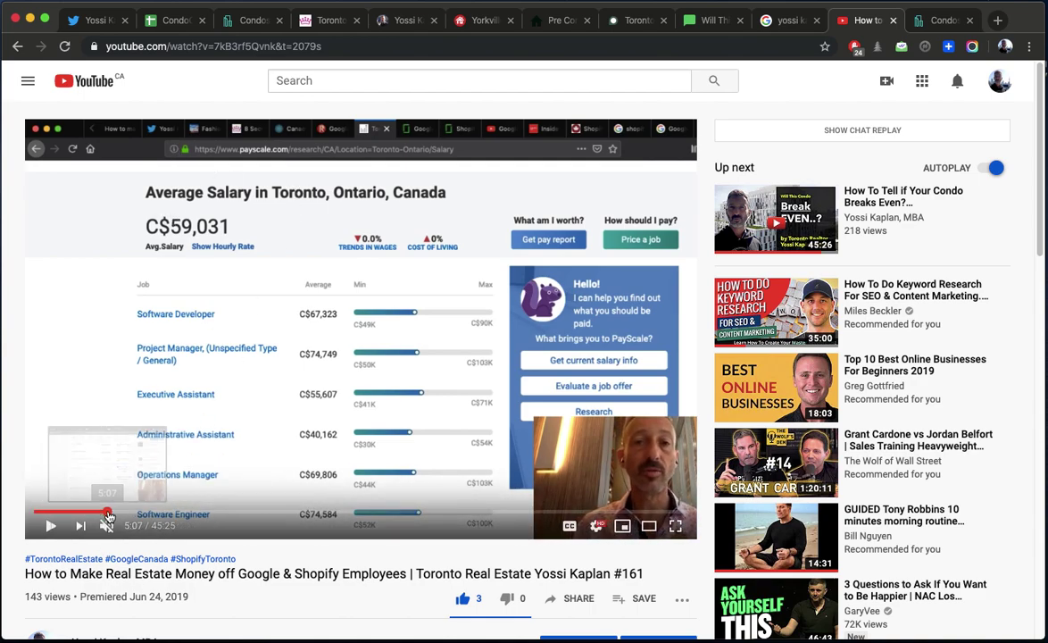
pyautogui.click(107, 513)
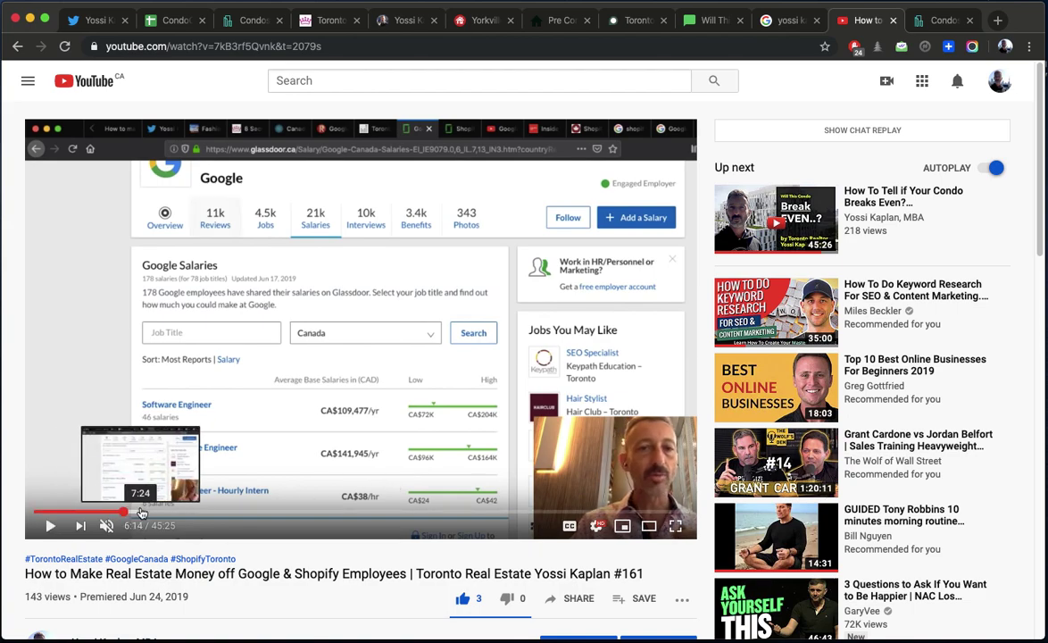
pyautogui.click(123, 511)
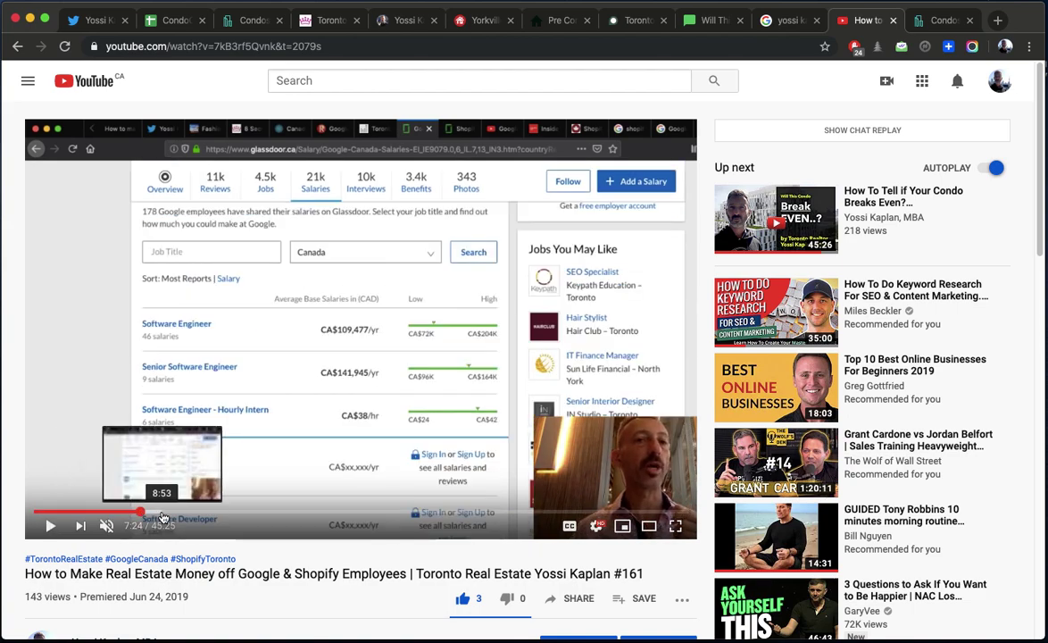
pyautogui.click(141, 511)
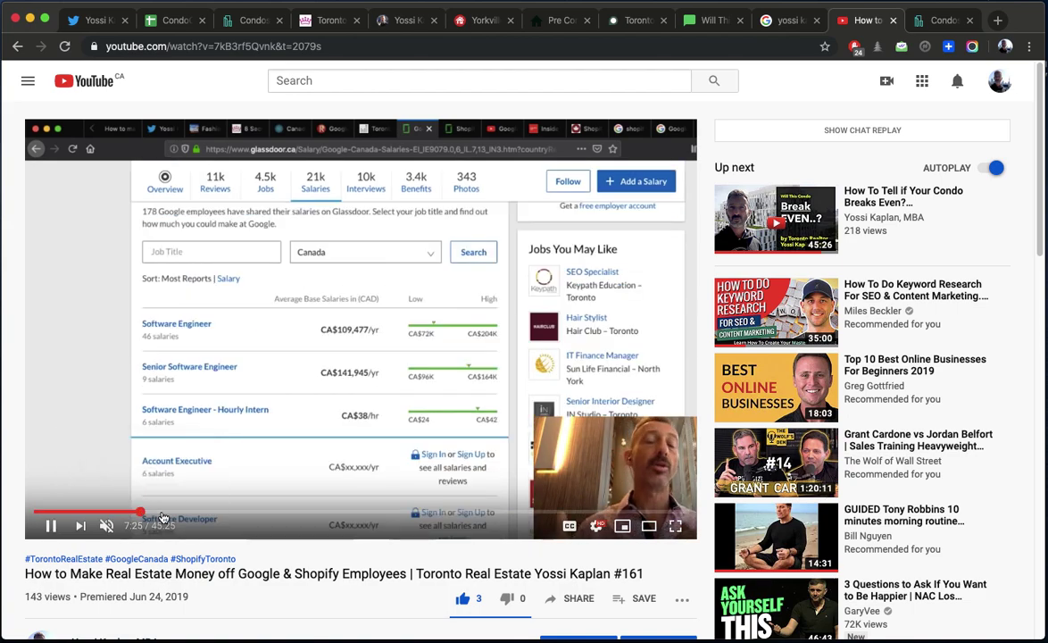
pyautogui.click(189, 513)
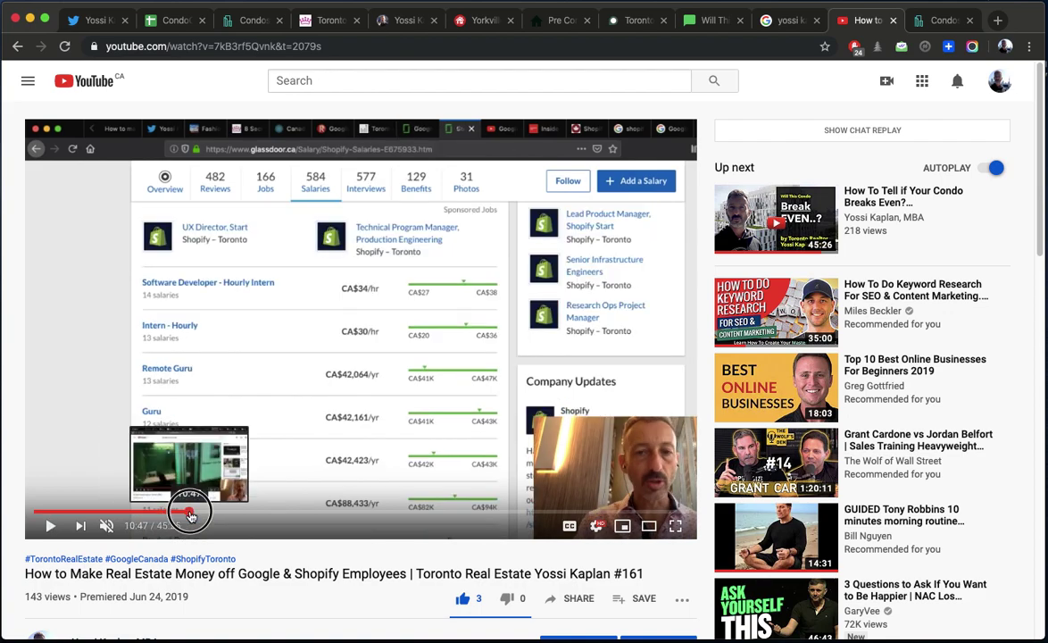
pyautogui.click(206, 513)
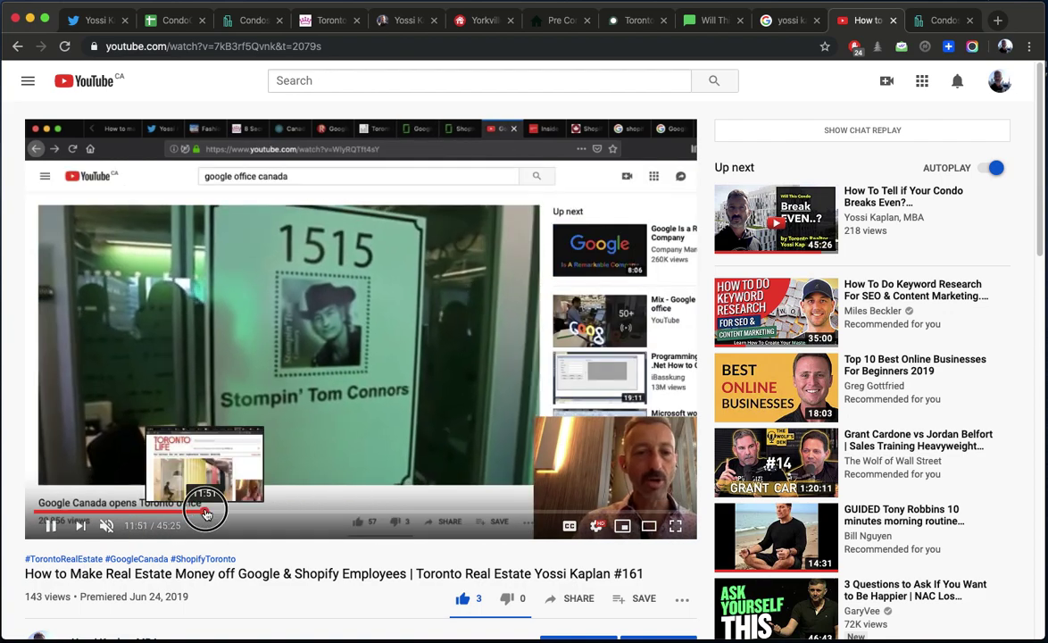
pyautogui.click(241, 512)
pyautogui.press('space')
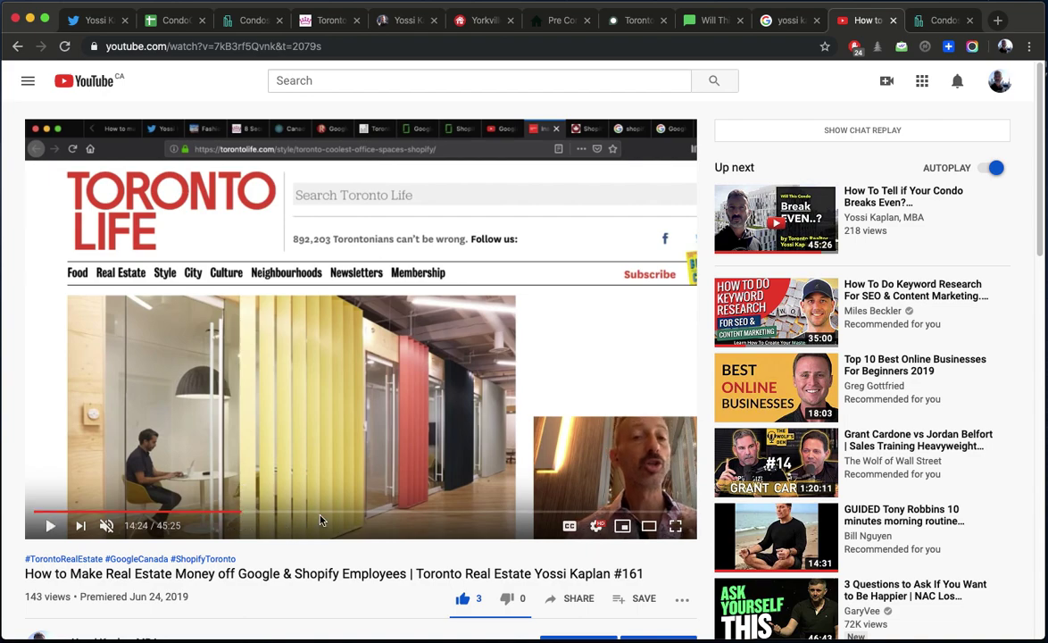
# Return to the channel's uploads and look through the older videos on Toronto real estate, King West condos and investing tips.
pyautogui.click(18, 46)
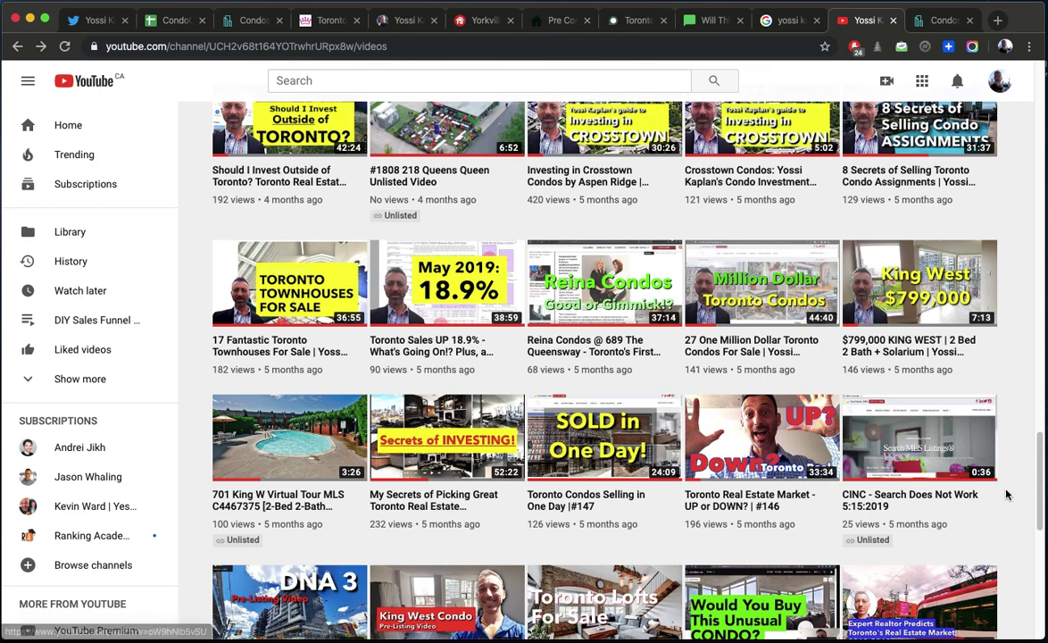
pyautogui.scroll(-5, 1006, 495)
pyautogui.scroll(-1, 1003, 494)
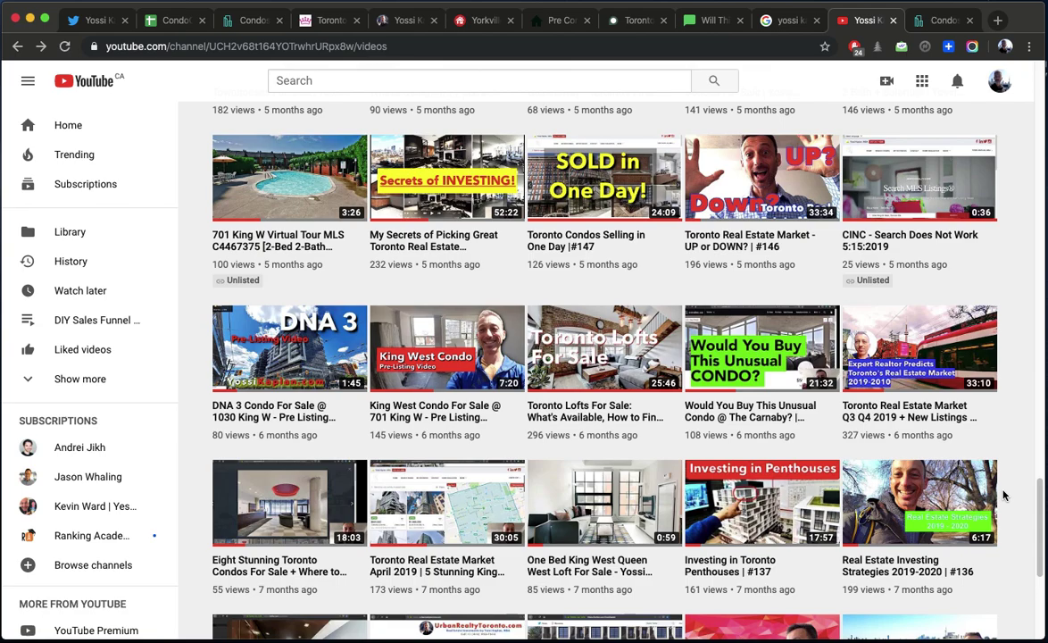
pyautogui.scroll(-5, 1003, 495)
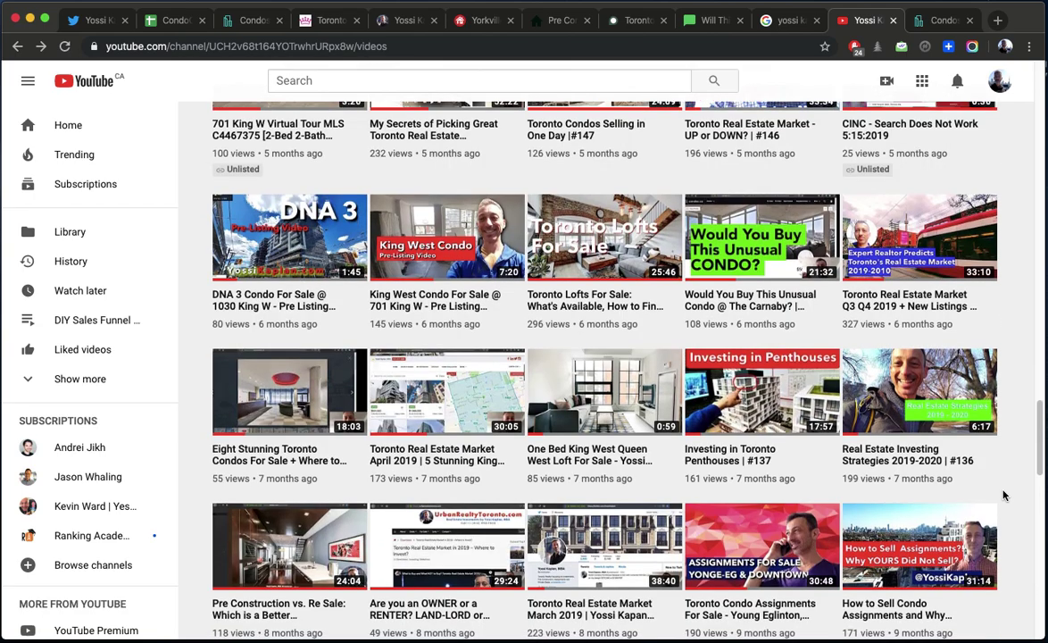
pyautogui.scroll(5, 1002, 495)
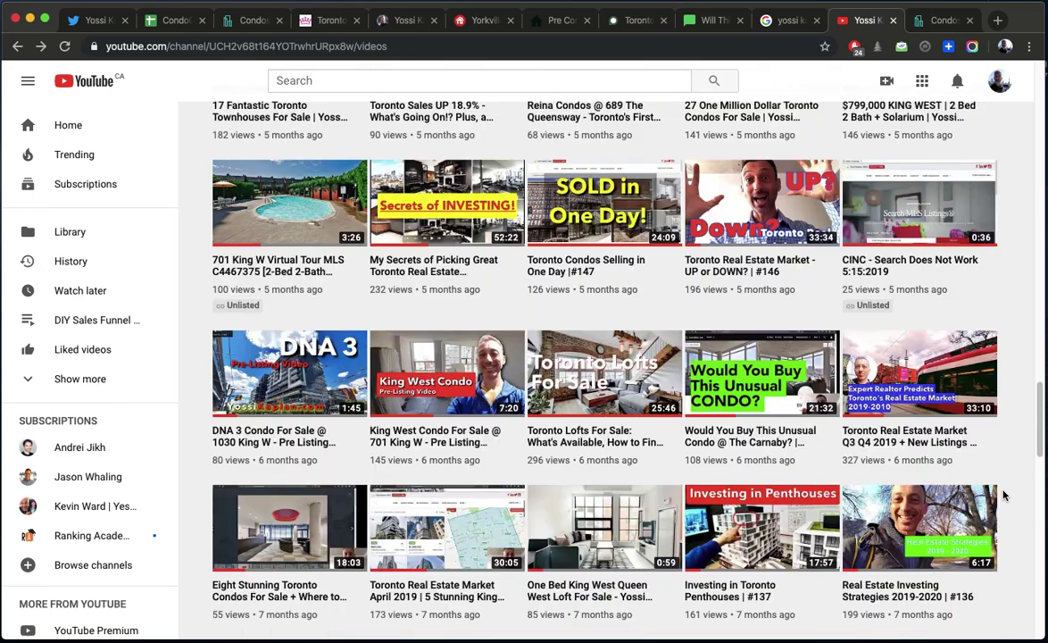
pyautogui.scroll(-3, 1023, 492)
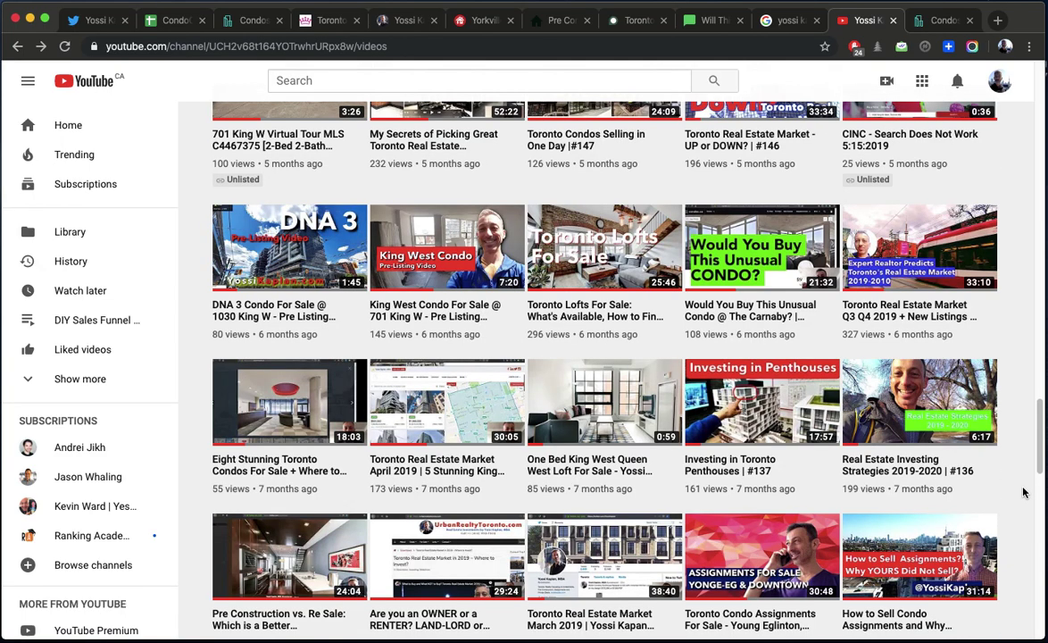
pyautogui.scroll(-6, 1023, 492)
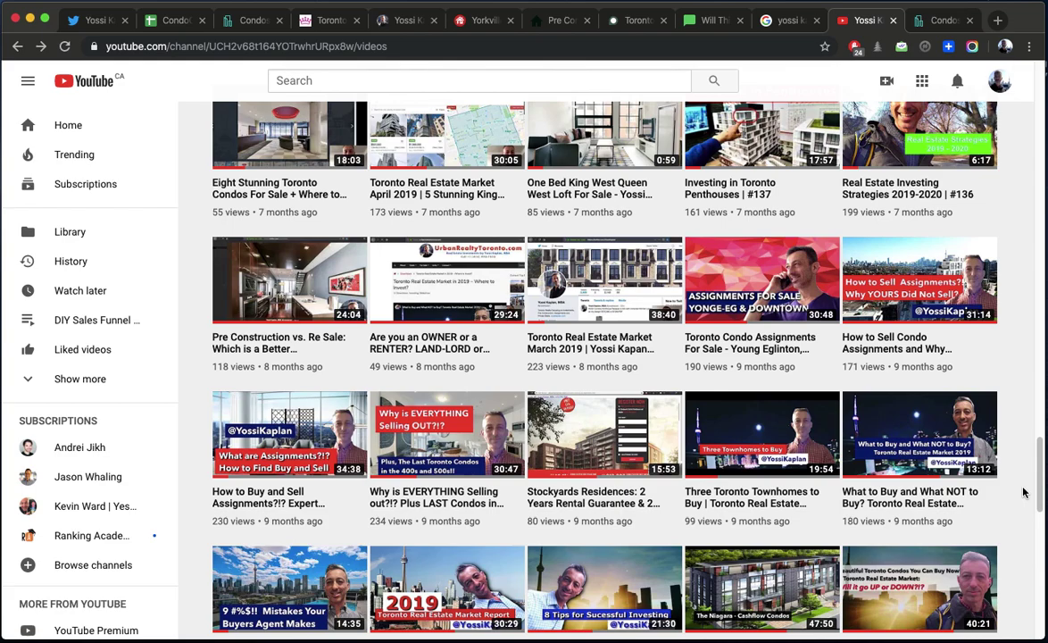
pyautogui.scroll(-4, 1023, 492)
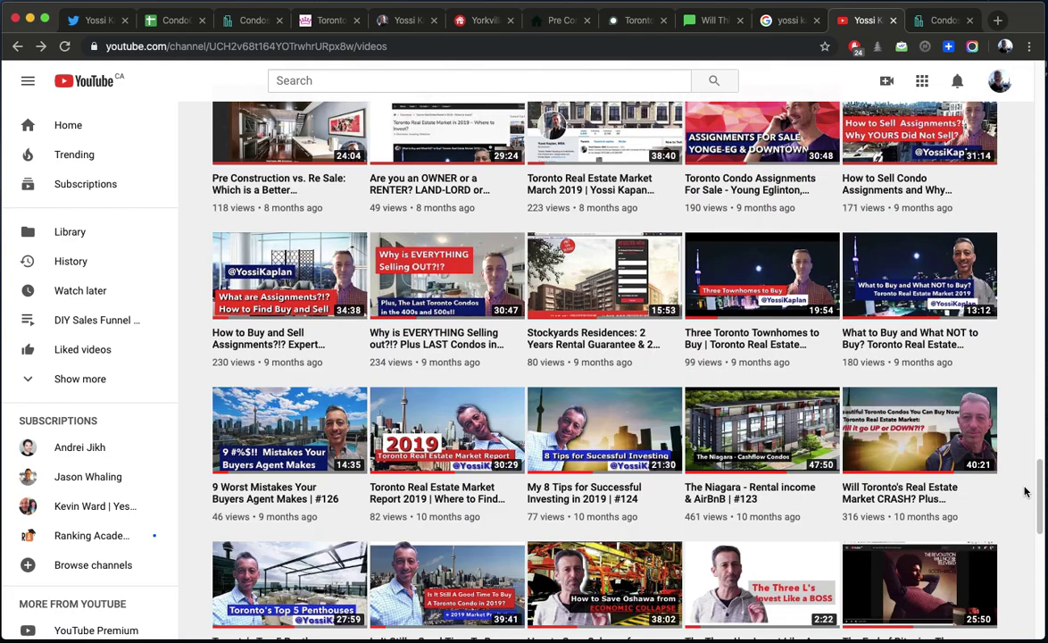
pyautogui.scroll(-3, 1025, 492)
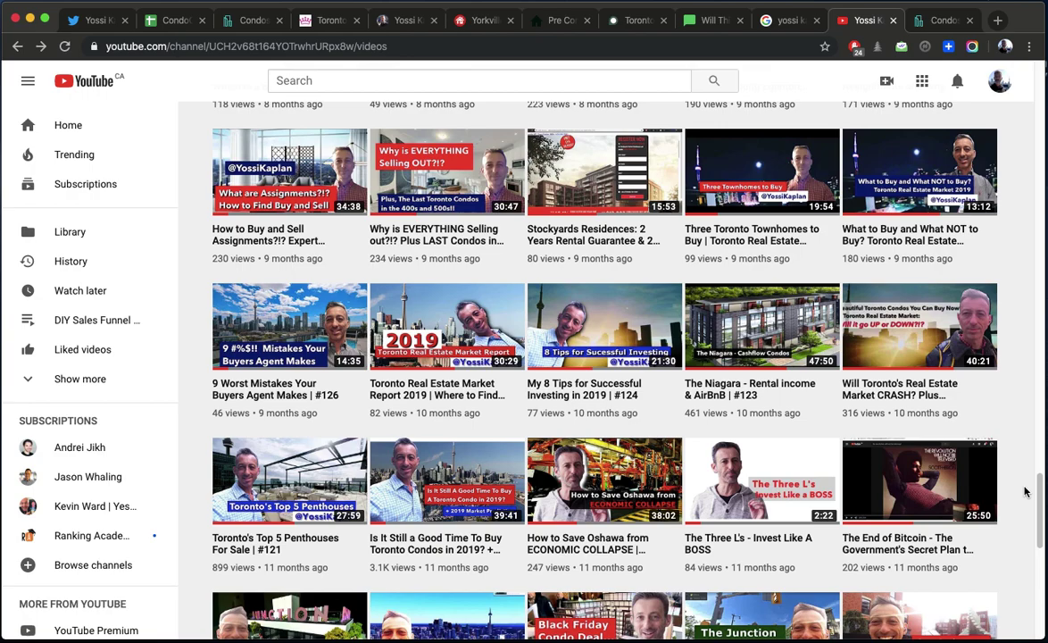
pyautogui.scroll(-9, 1025, 492)
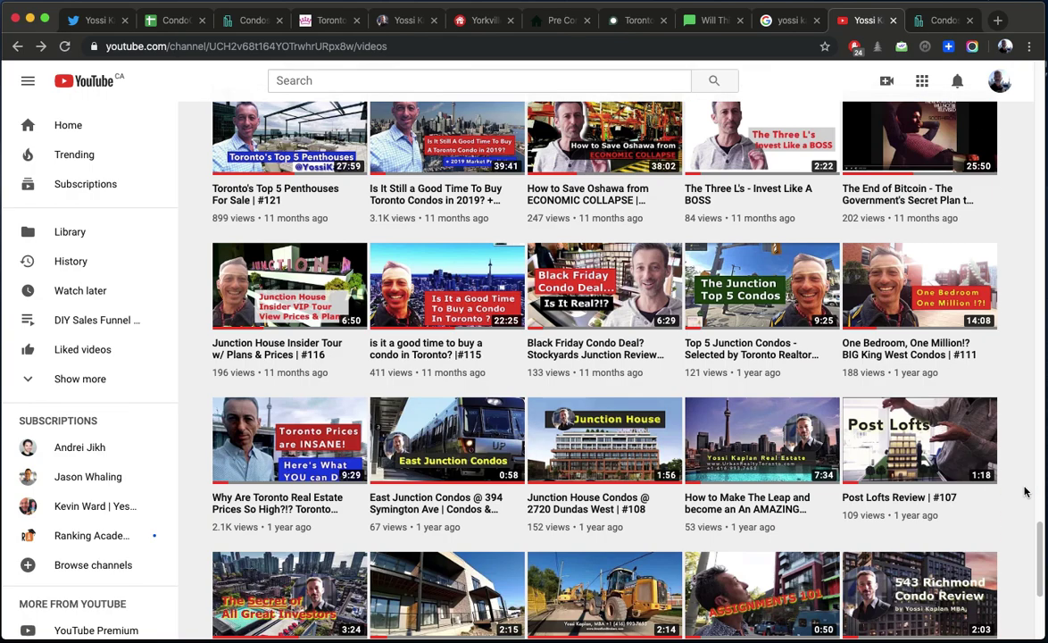
pyautogui.scroll(-3, 1025, 492)
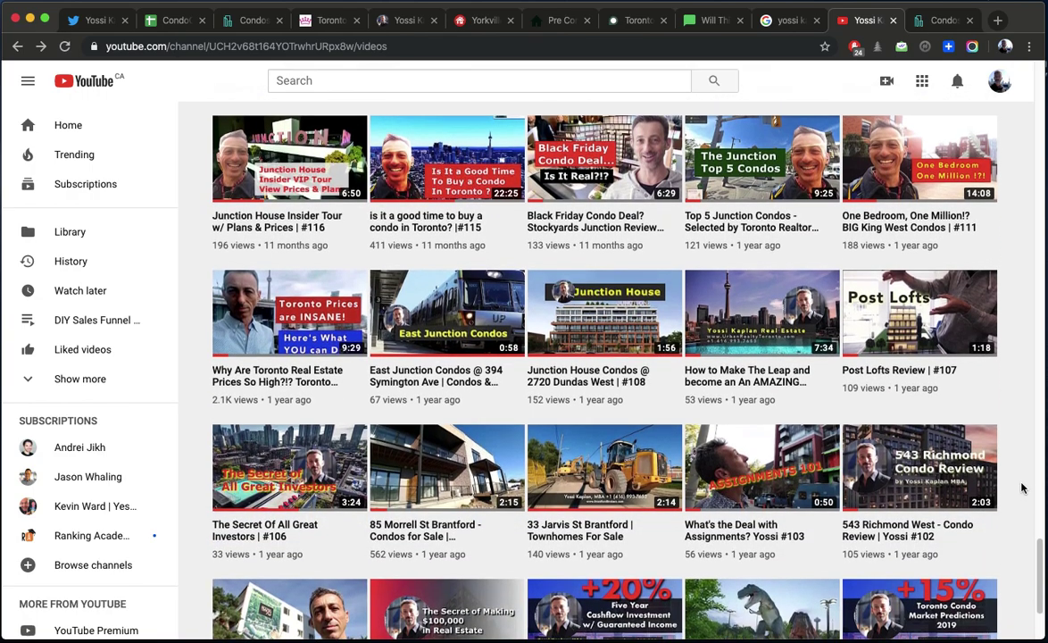
# Look back through the channel's older uploads on Toronto condo prices, penthouses, assignments and investing tips.
pyautogui.scroll(2, 1023, 488)
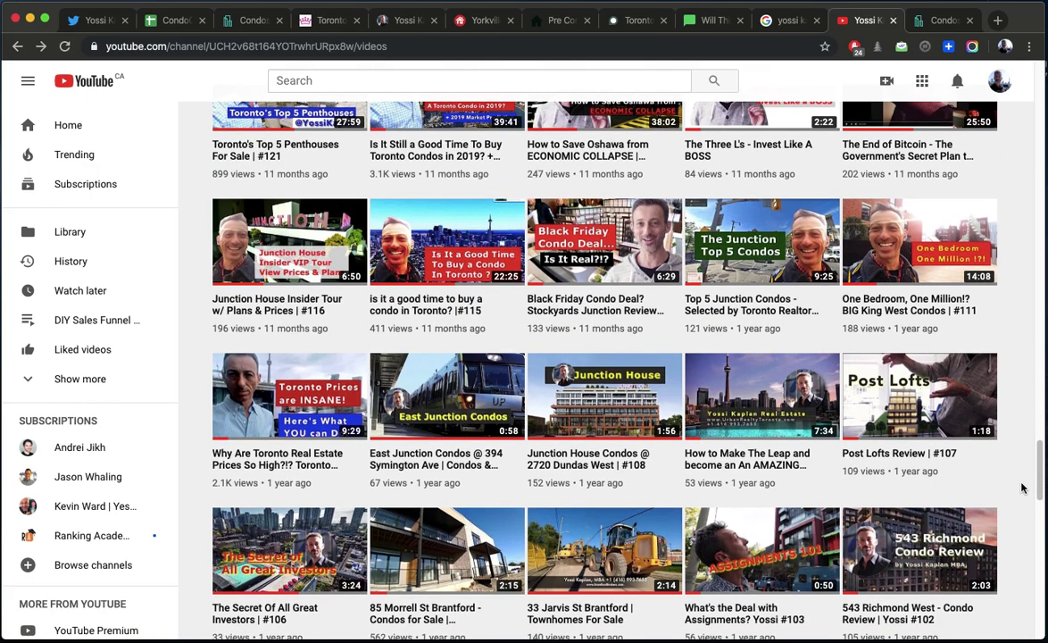
pyautogui.scroll(8, 1023, 488)
pyautogui.scroll(8, 1023, 488)
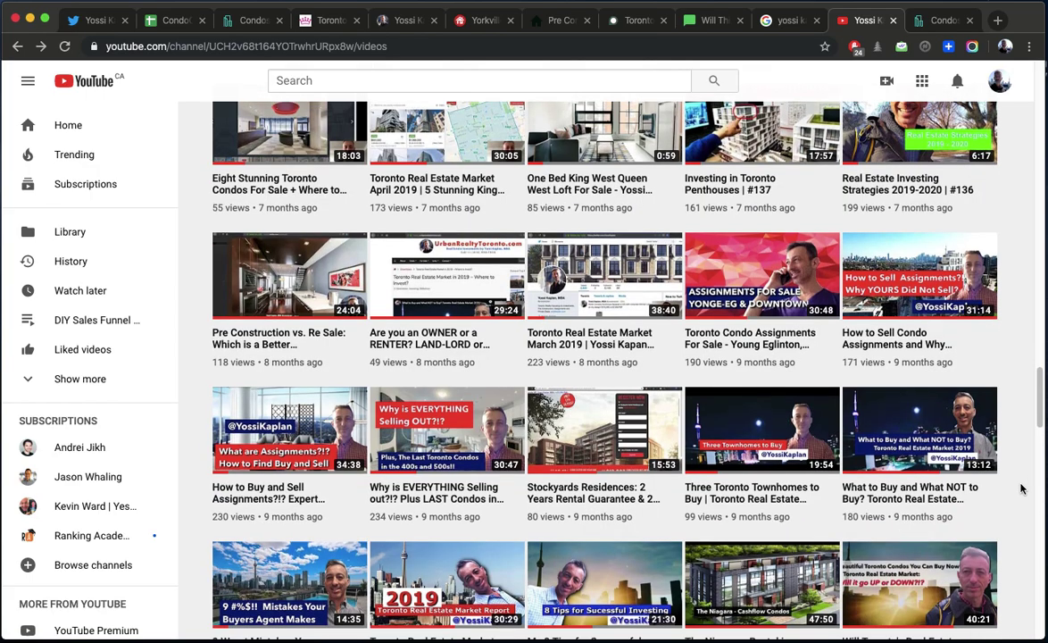
pyautogui.scroll(-13, 1023, 487)
pyautogui.scroll(-8, 1023, 488)
pyautogui.scroll(-10, 1023, 488)
pyautogui.scroll(7, 1024, 487)
pyautogui.scroll(9, 1025, 487)
pyautogui.scroll(4, 1025, 488)
pyautogui.scroll(4, 1025, 487)
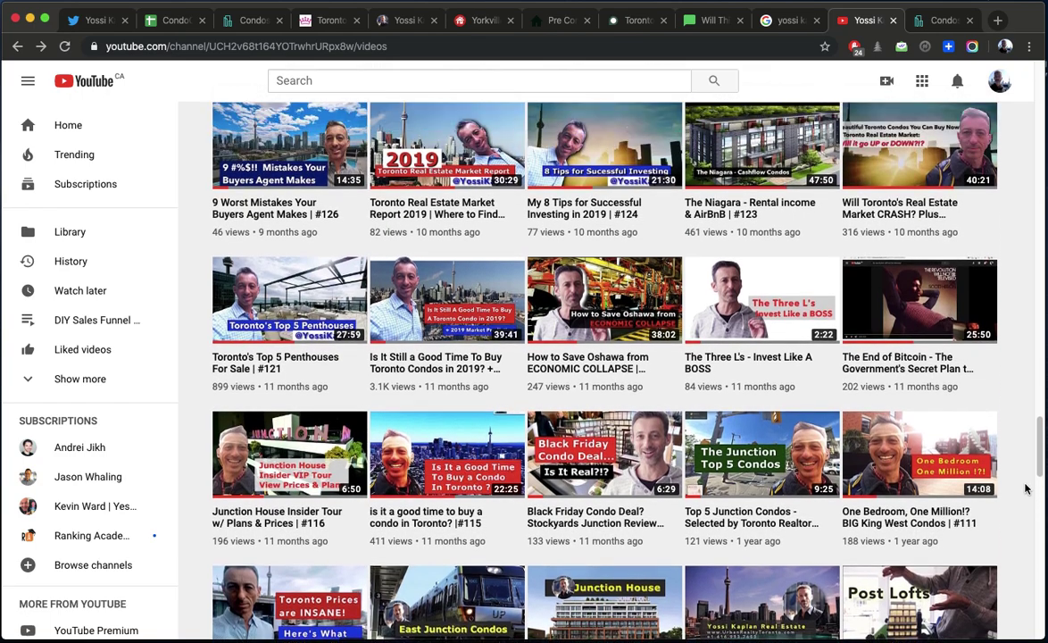
# Revisit the condos.ca analytics and Google results, switch to the Search Realty map, and preview the 1.5M listing on Niagara St.
pyautogui.click(250, 19)
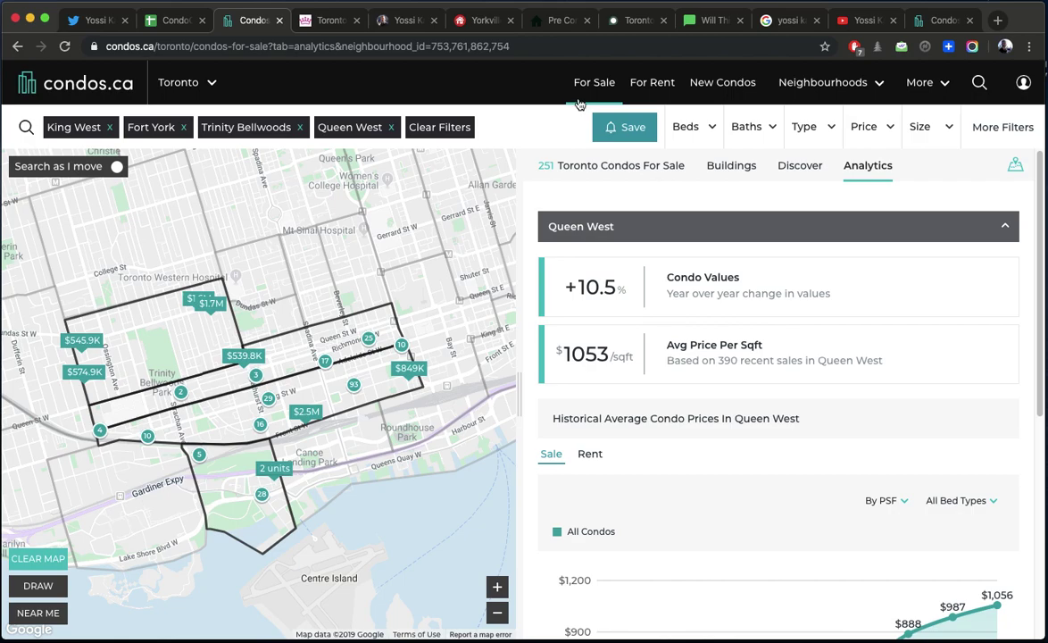
pyautogui.click(788, 21)
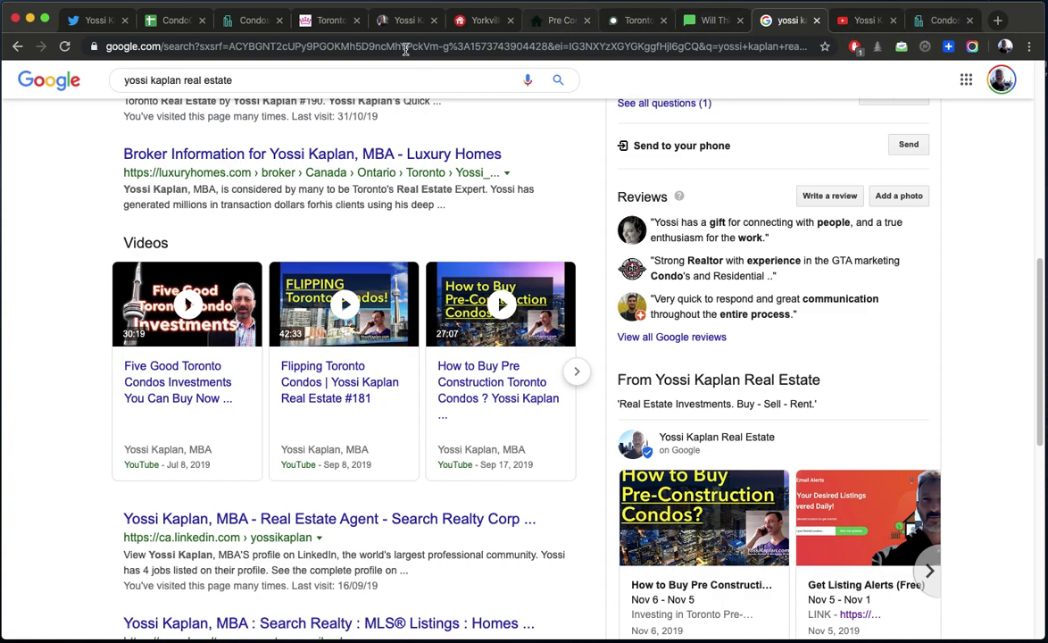
pyautogui.click(643, 31)
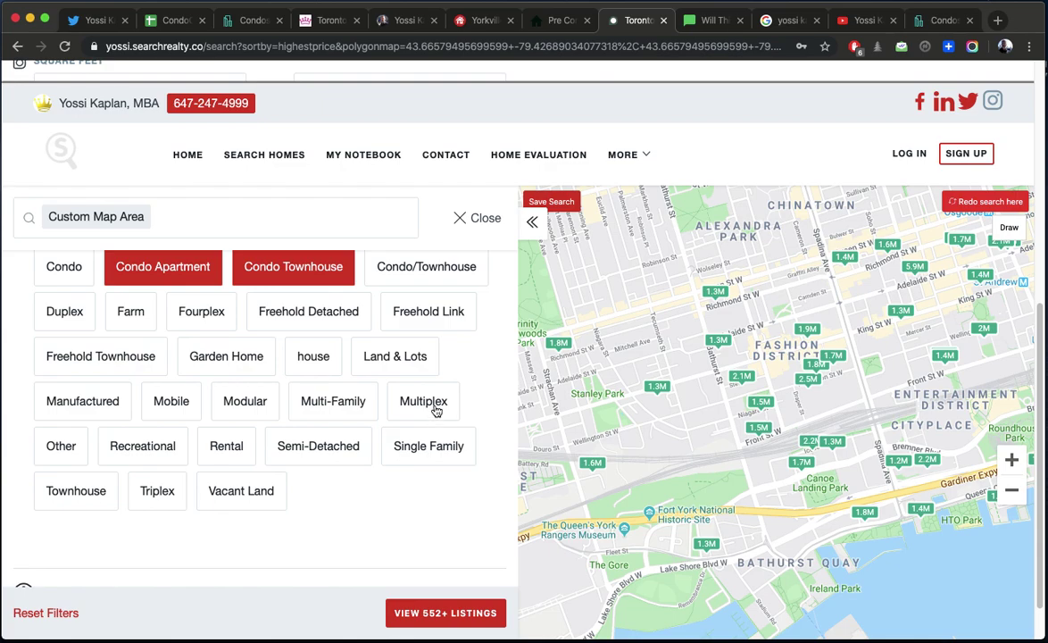
pyautogui.moveTo(714, 392); pyautogui.dragTo(770, 427)
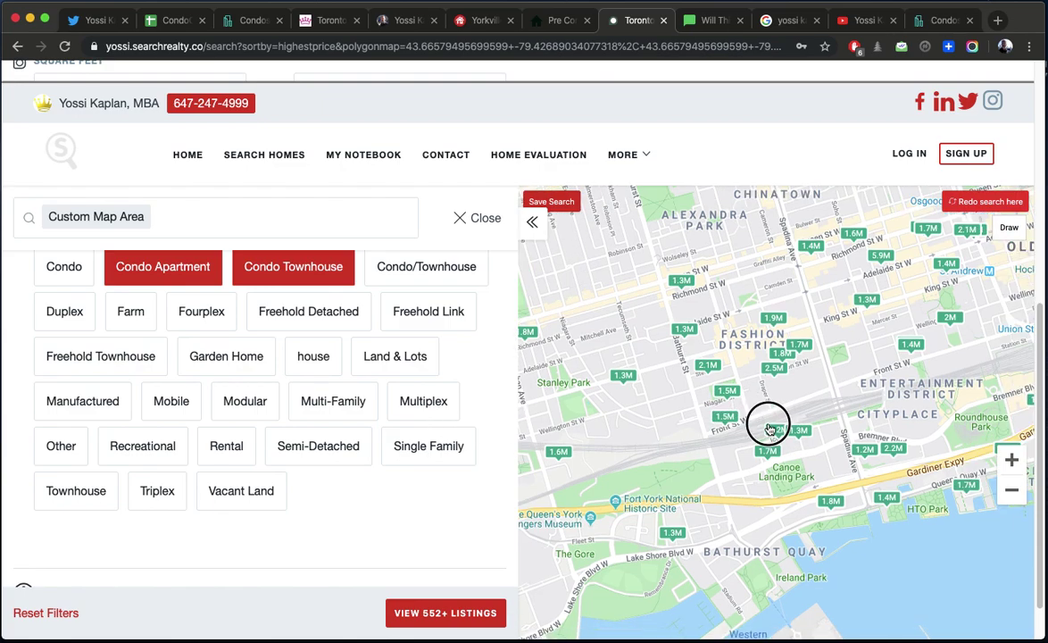
pyautogui.click(727, 392)
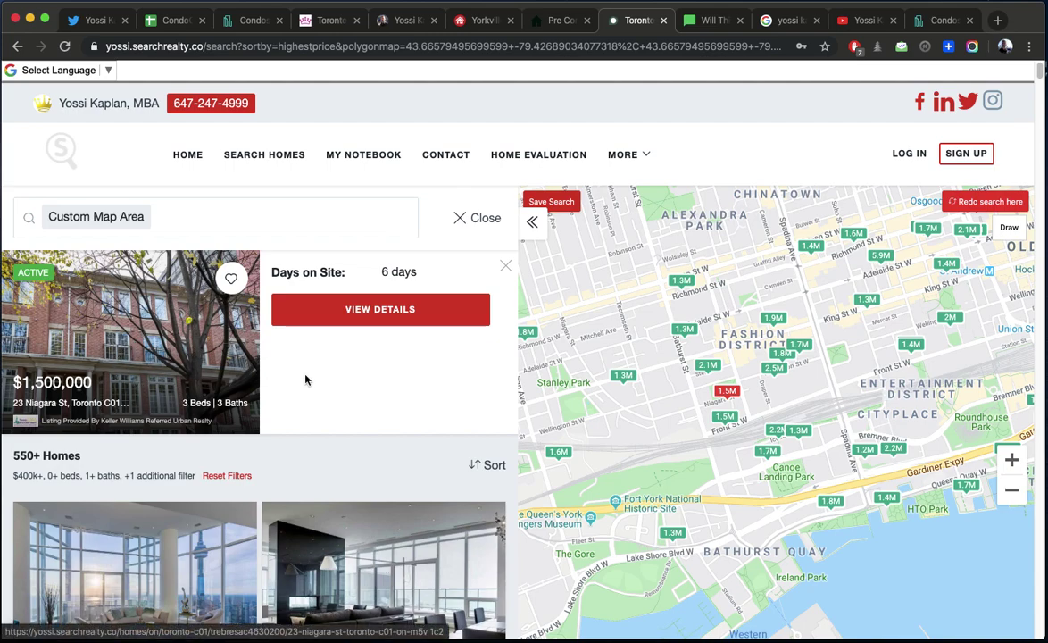
# Reopen the listing filters and set the maximum price to 600000.
pyautogui.click(462, 224)
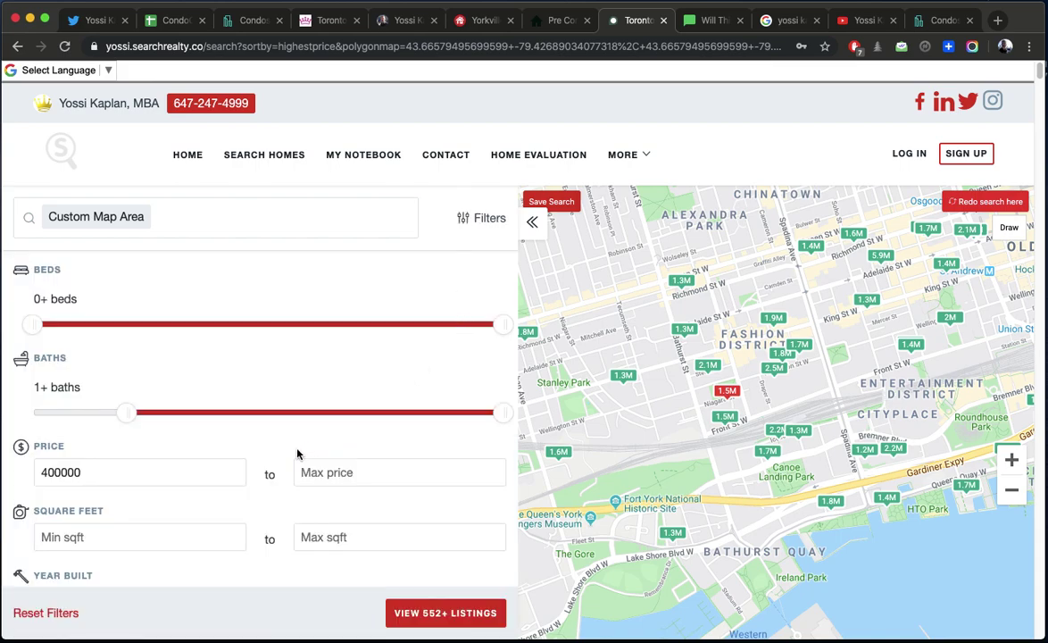
pyautogui.click(374, 465)
pyautogui.write('600000')
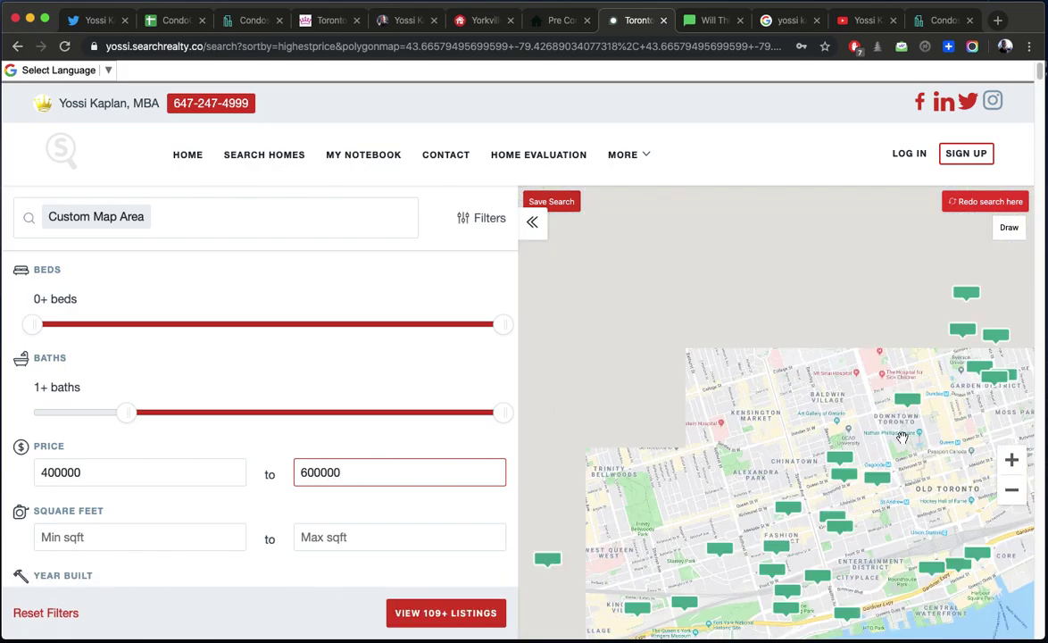
# Preview the 599K and 488K listings on Front St W and the 599K listing at Telegram Mews on the map.
pyautogui.moveTo(904, 502); pyautogui.dragTo(883, 400)
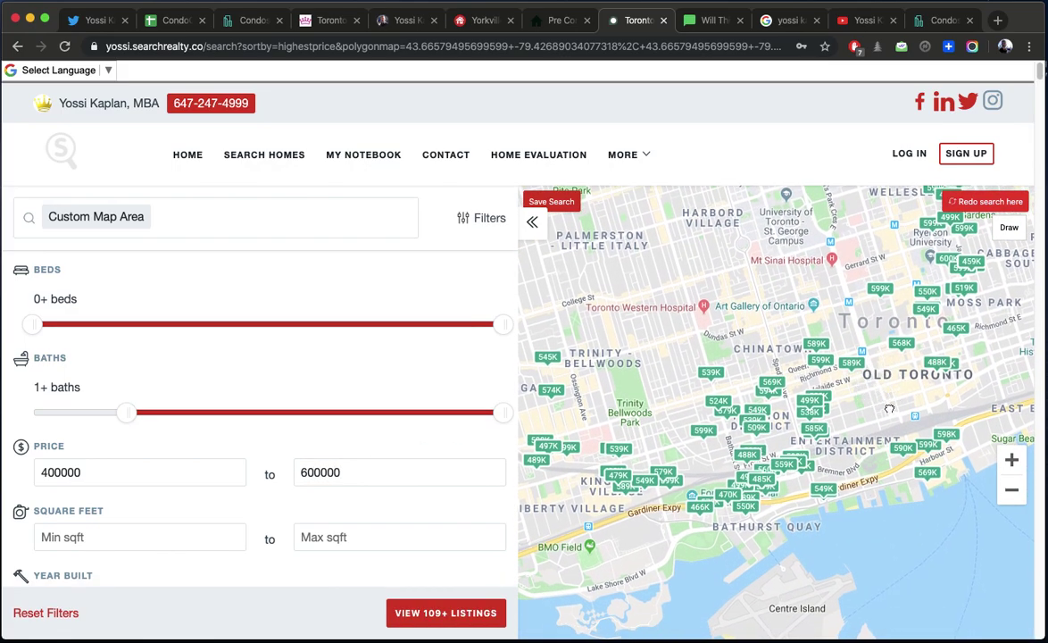
pyautogui.click(1012, 460)
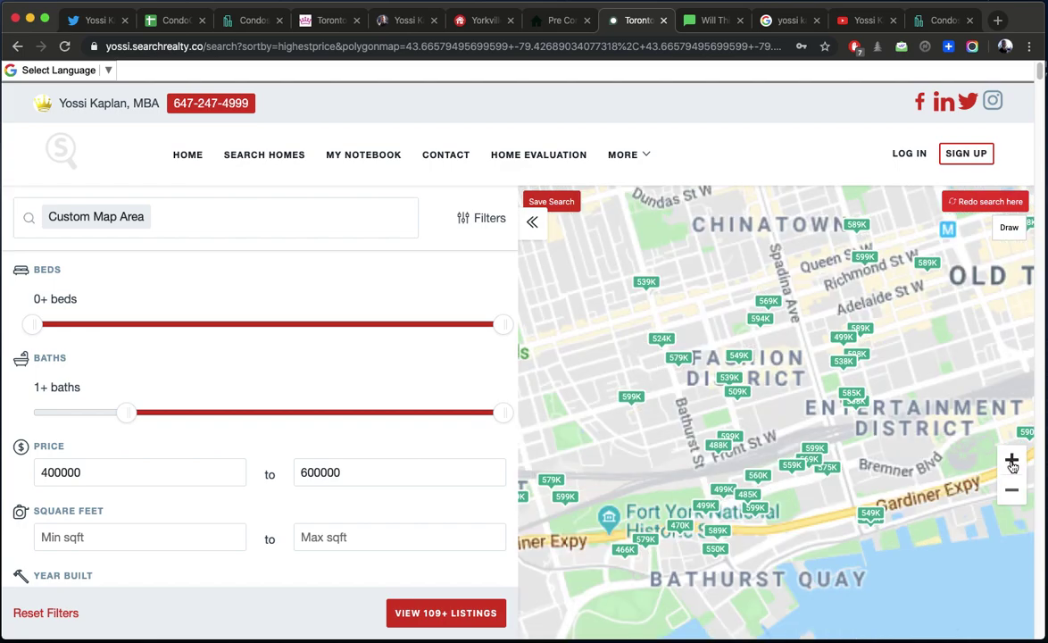
pyautogui.moveTo(814, 563); pyautogui.dragTo(816, 440)
pyautogui.click(1012, 460)
pyautogui.moveTo(750, 340); pyautogui.dragTo(768, 465)
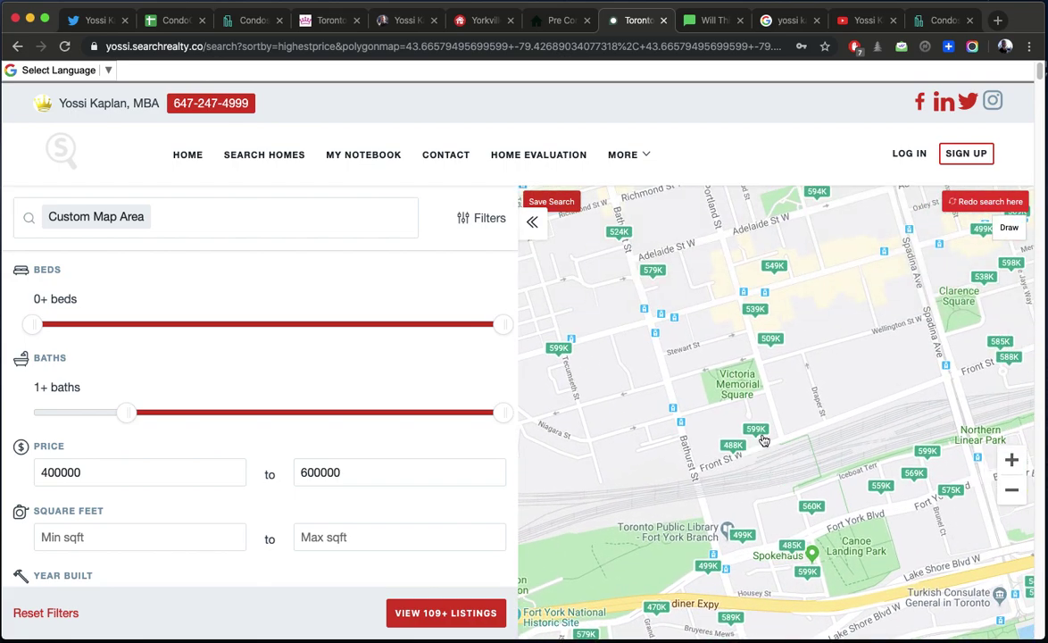
pyautogui.click(757, 431)
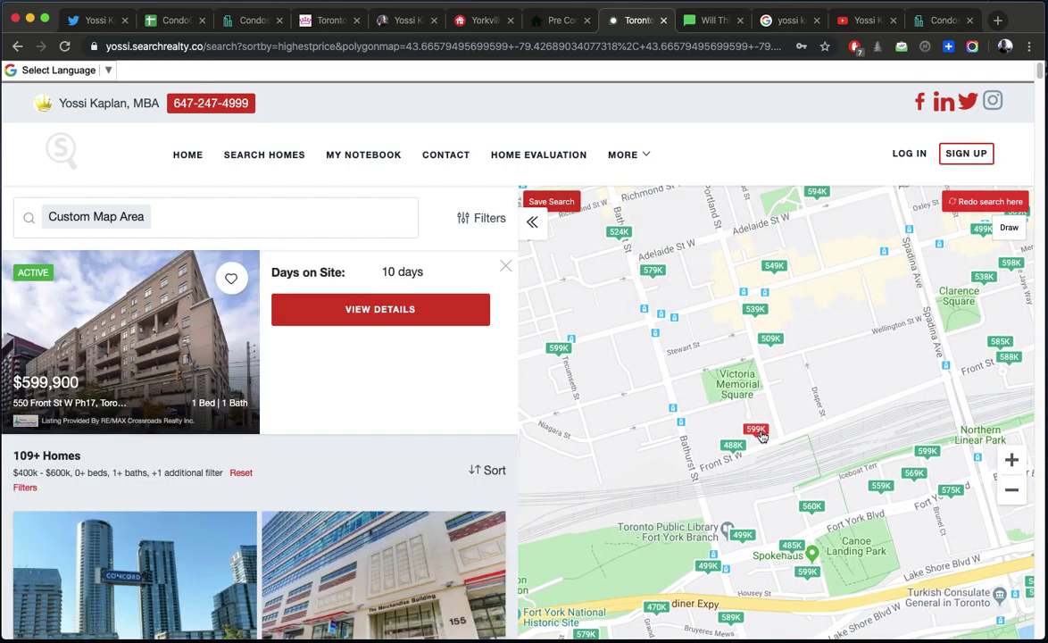
pyautogui.click(733, 445)
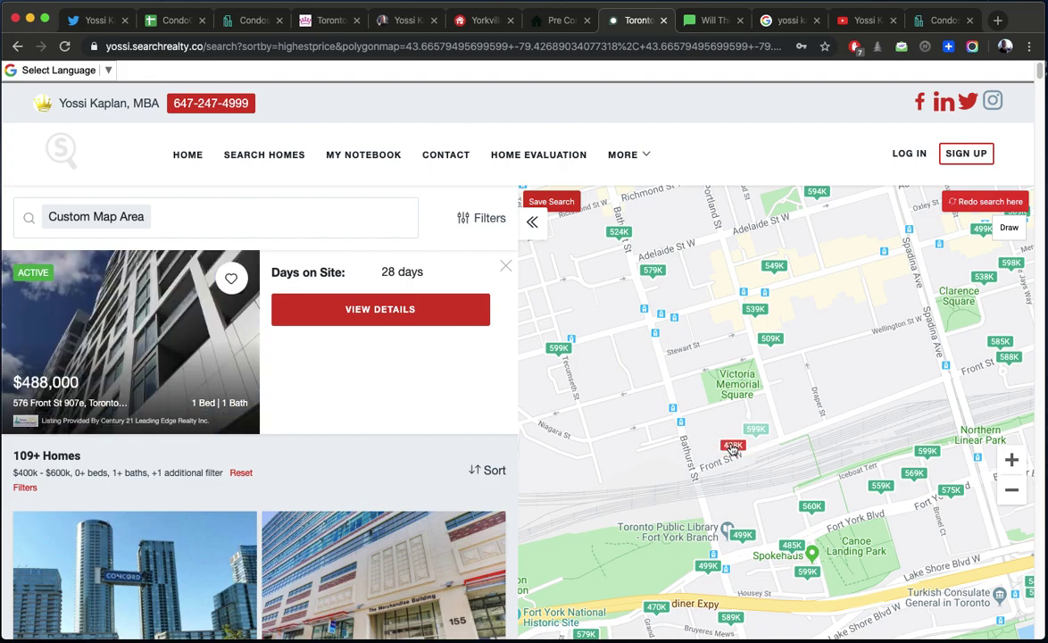
pyautogui.click(929, 455)
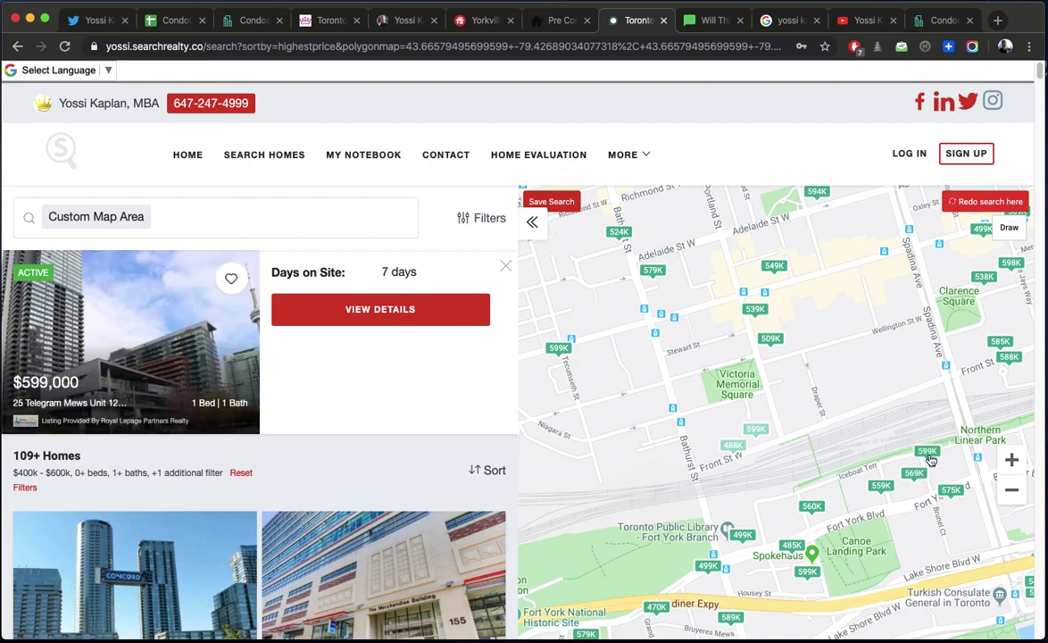
# Preview the listings on Portland St, Wellington St W, King St W and Bathurst St, including the 524K one.
pyautogui.click(756, 313)
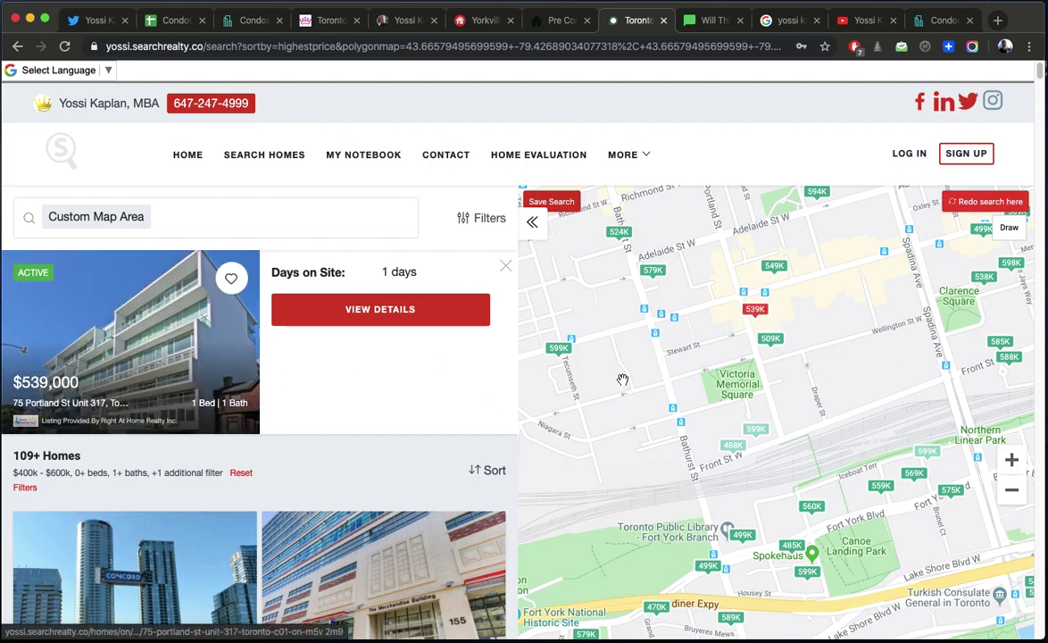
pyautogui.click(773, 340)
pyautogui.click(772, 340)
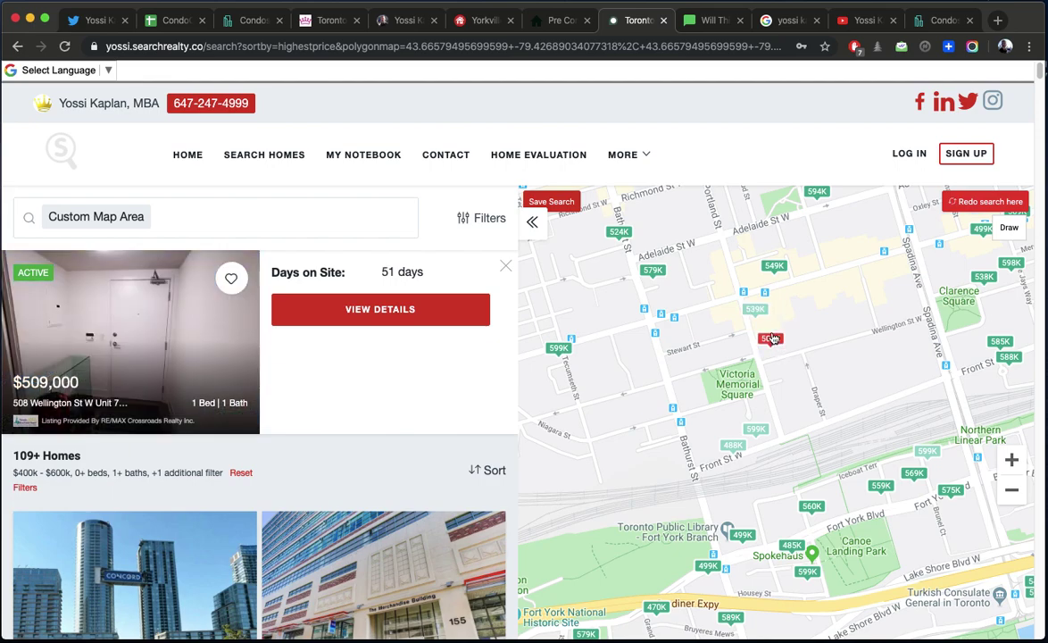
pyautogui.click(773, 266)
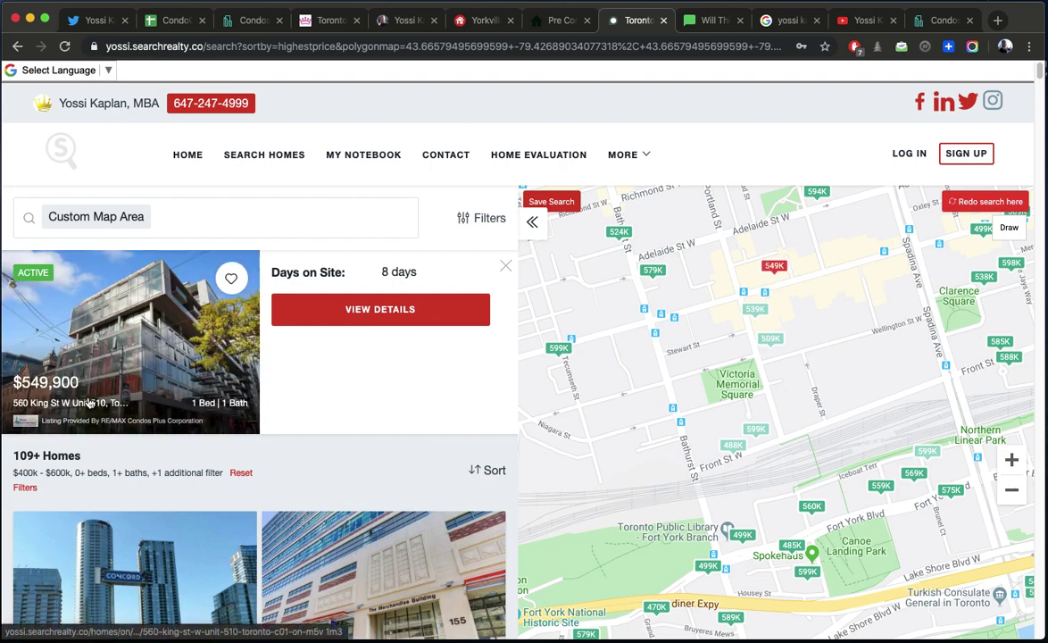
pyautogui.click(653, 270)
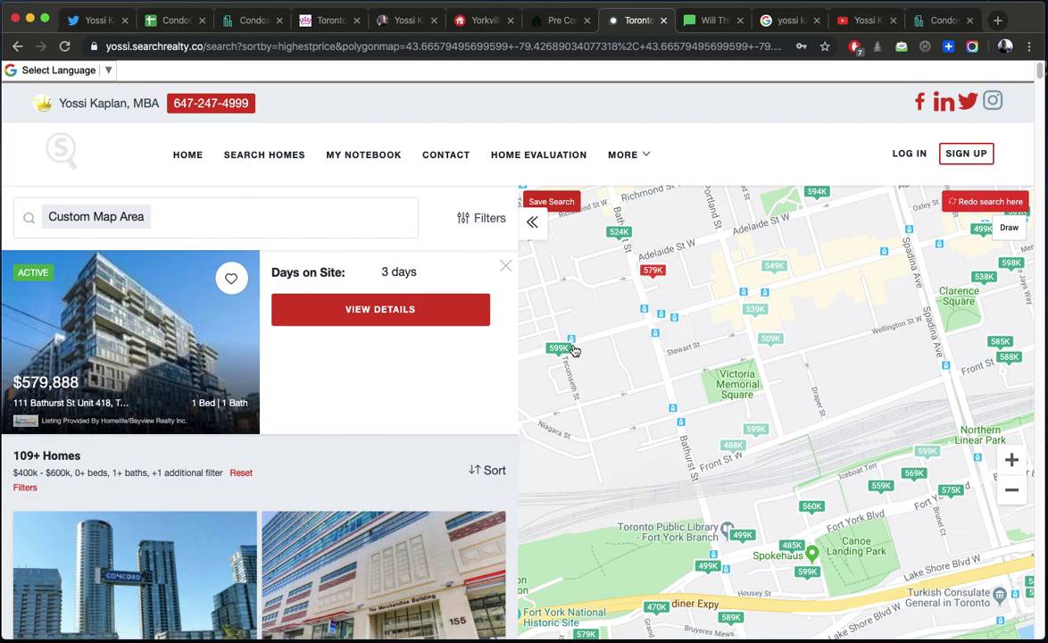
pyautogui.click(620, 233)
# Preview the 594K listing on Brant St and the 569K listing on Camden St.
pyautogui.moveTo(717, 318); pyautogui.dragTo(725, 413)
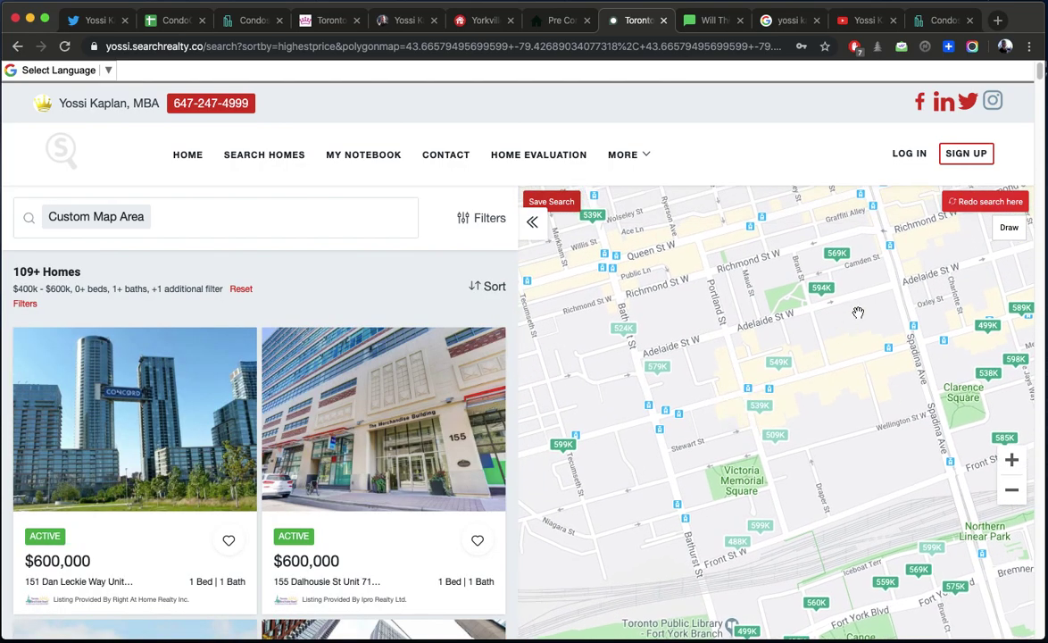
pyautogui.click(821, 286)
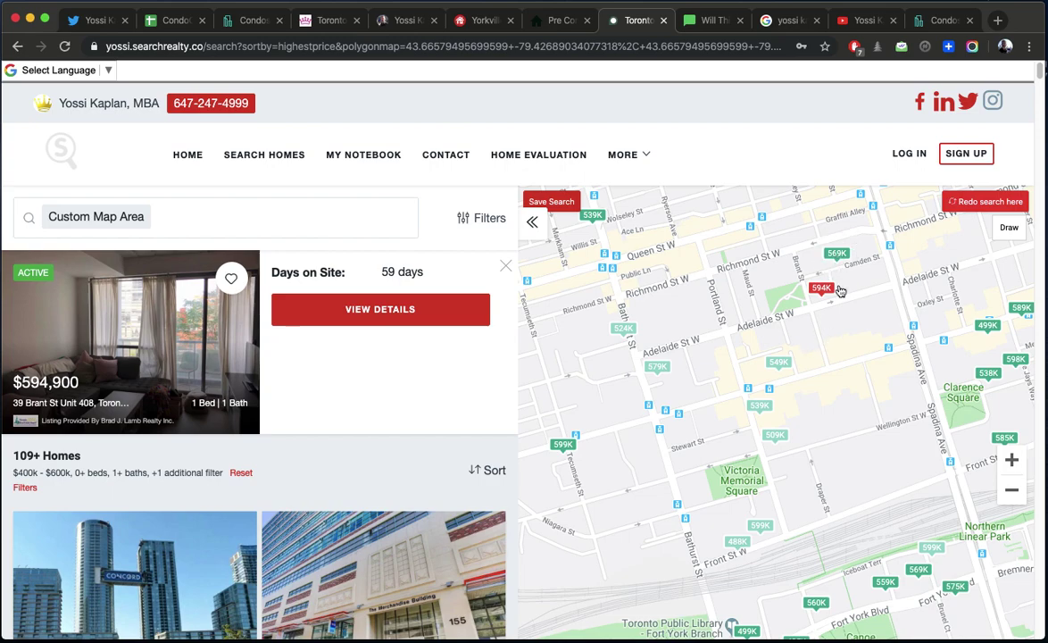
pyautogui.click(836, 255)
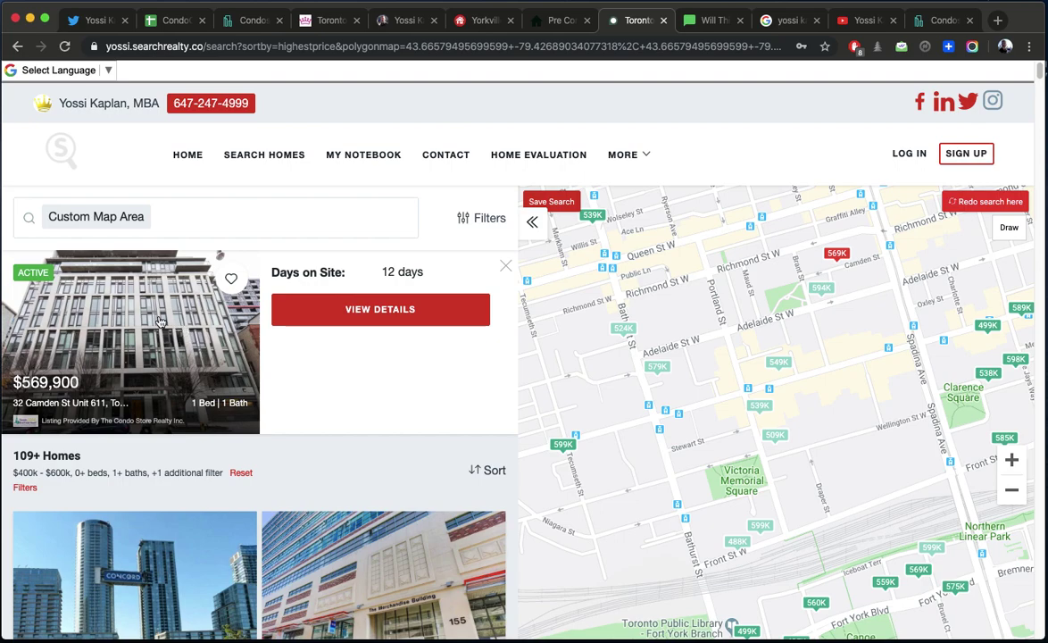
# Redo the listing search for the current map area and browse the resulting condos down to the 355 King St W unit.
pyautogui.click(986, 201)
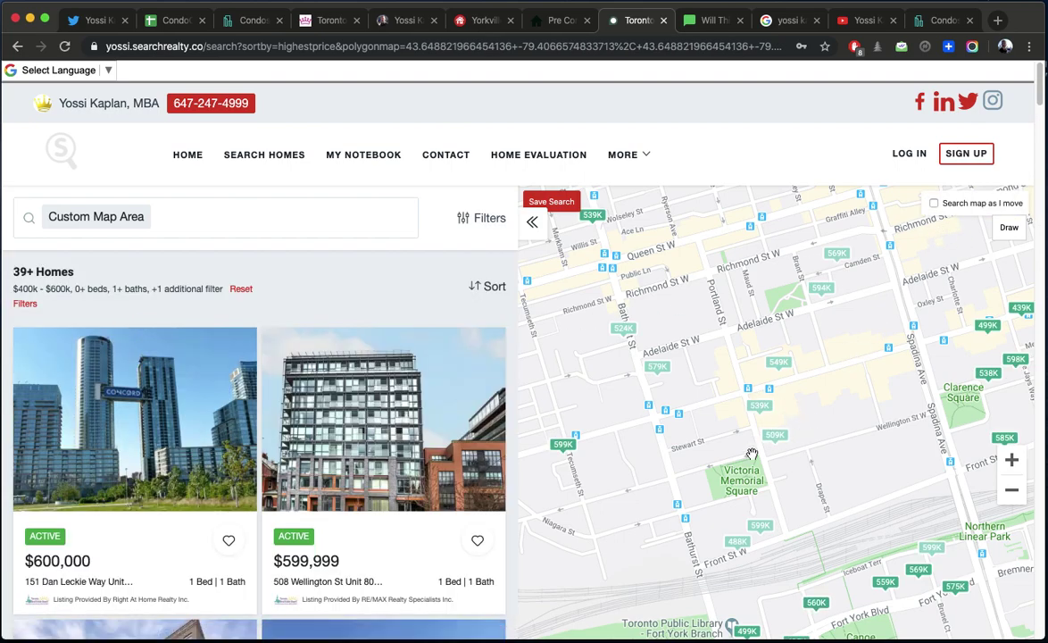
pyautogui.scroll(-4, 403, 433)
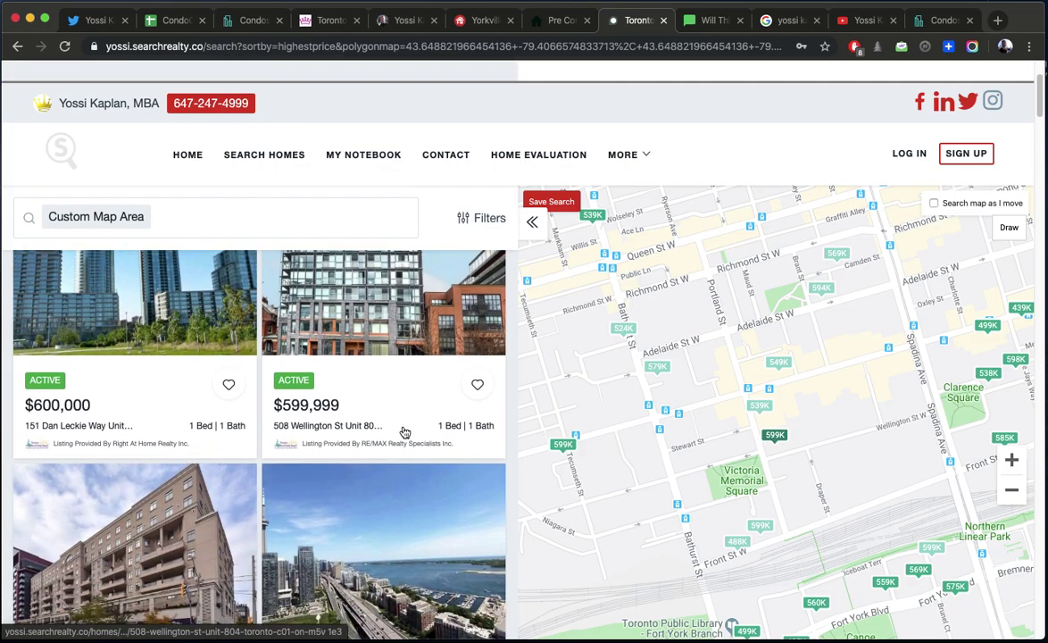
pyautogui.scroll(-10, 403, 434)
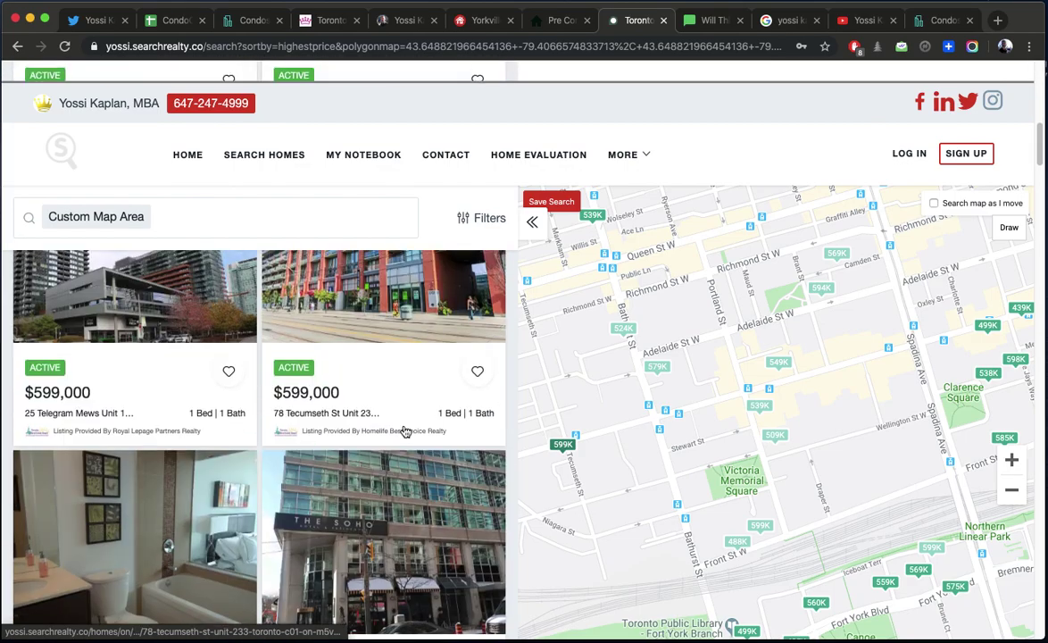
pyautogui.scroll(3, 402, 433)
pyautogui.scroll(-1, 269, 469)
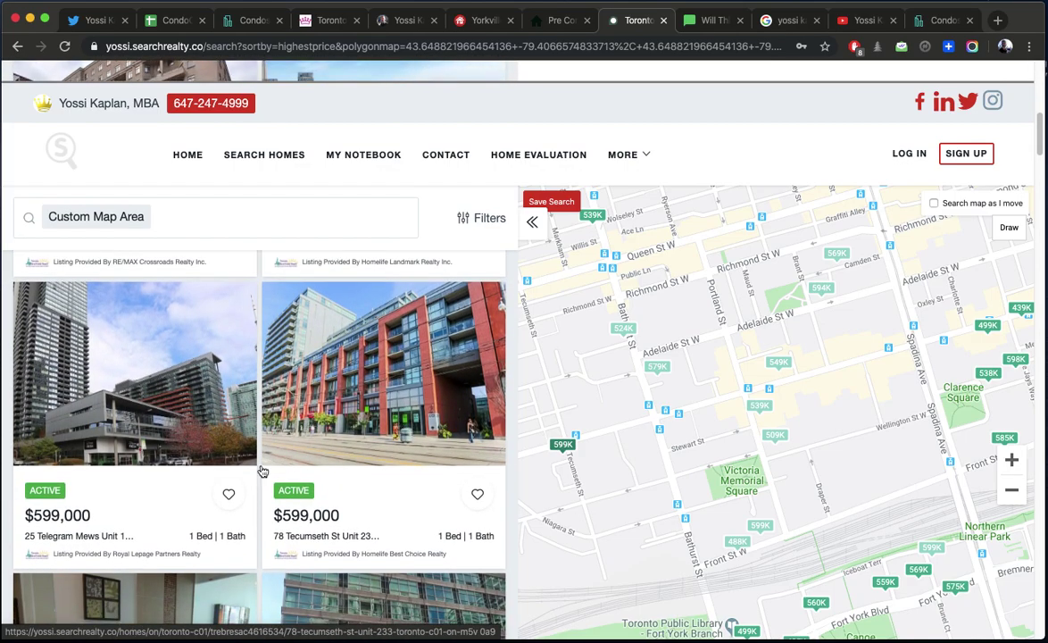
pyautogui.scroll(-5, 372, 375)
pyautogui.scroll(5, 405, 406)
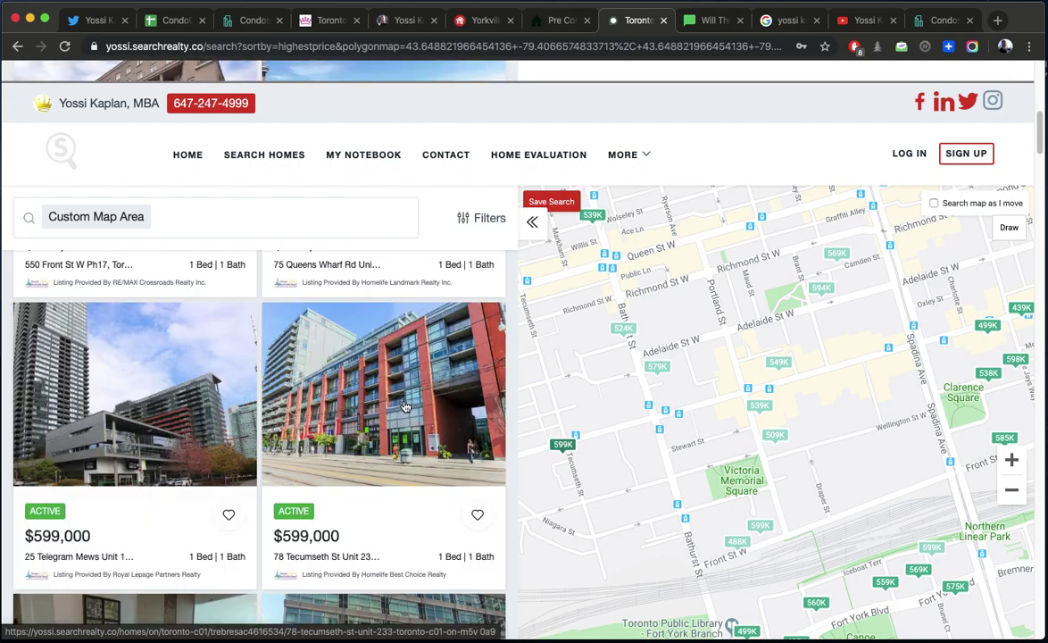
pyautogui.scroll(-5, 404, 406)
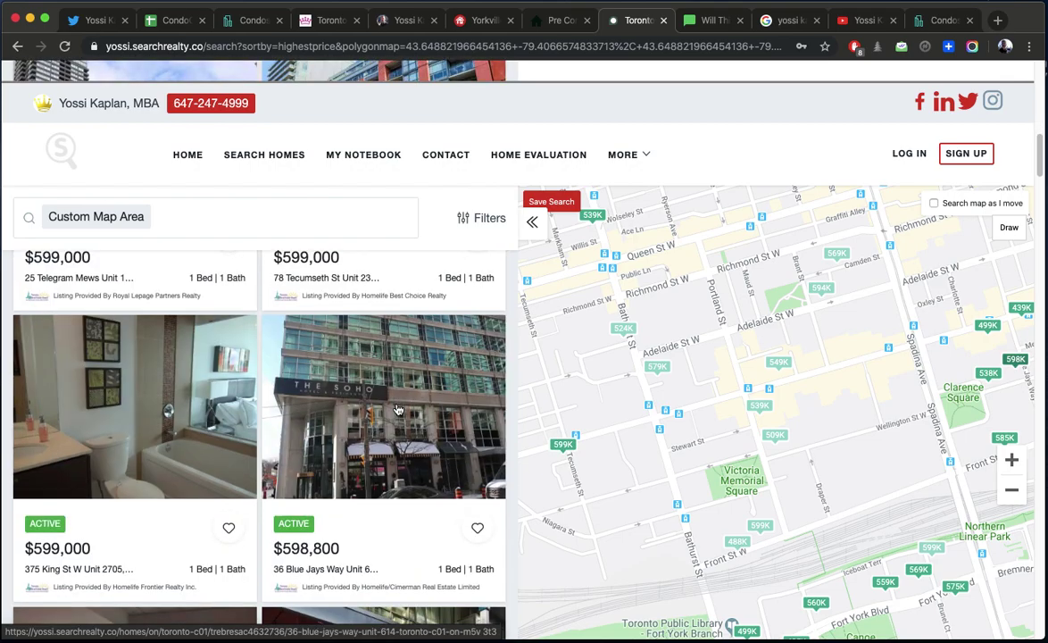
pyautogui.scroll(-7, 398, 410)
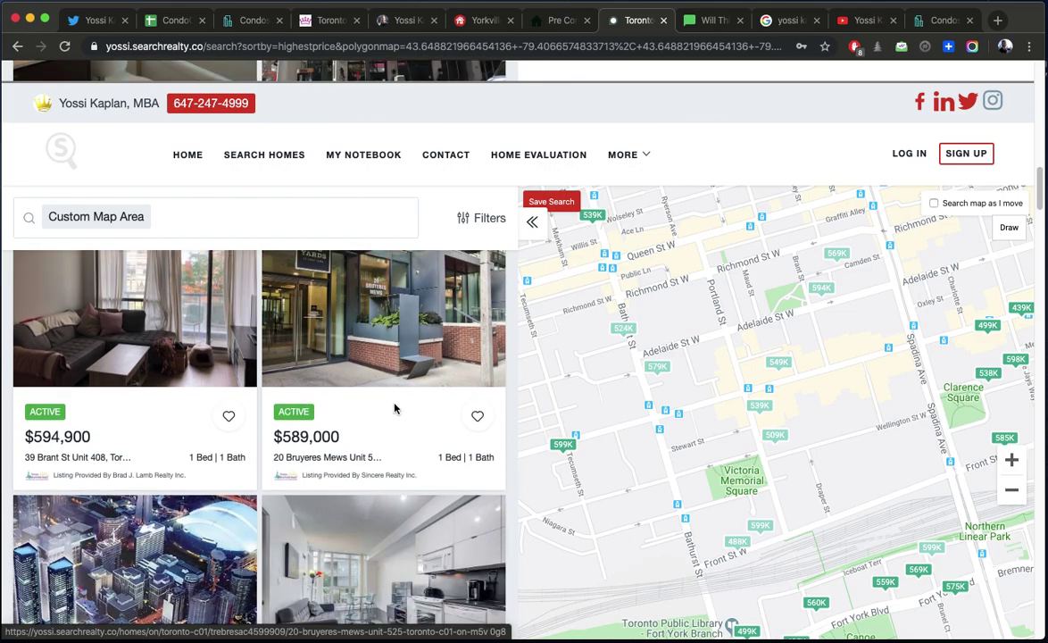
pyautogui.scroll(-4, 395, 409)
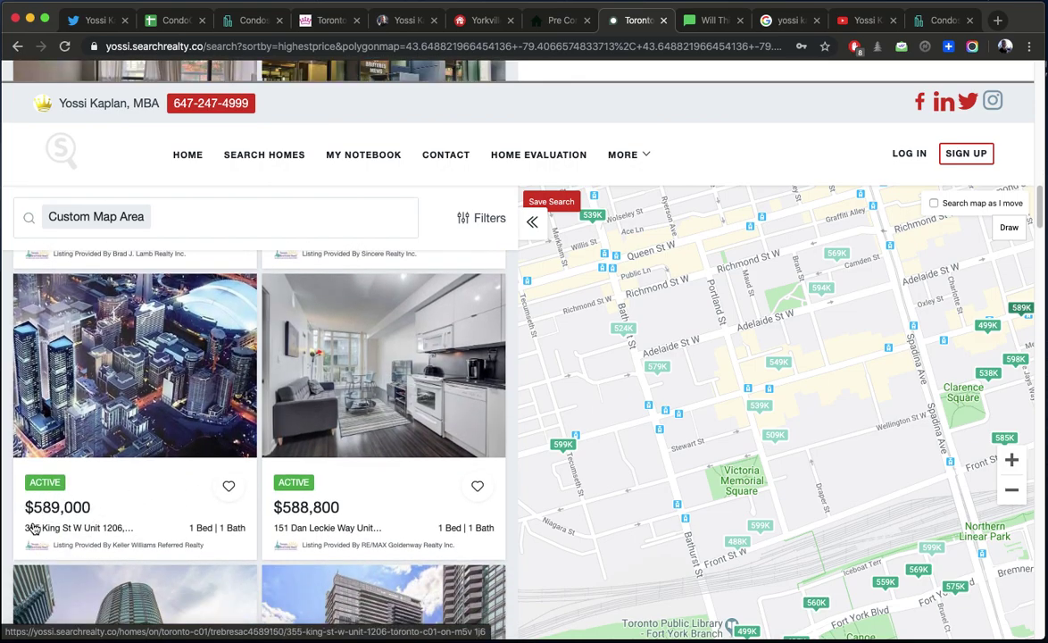
# Search the listings for "355 king" and review the matching units and their prices.
pyautogui.click(217, 225)
pyautogui.write('355 king')
pyautogui.press('Return')
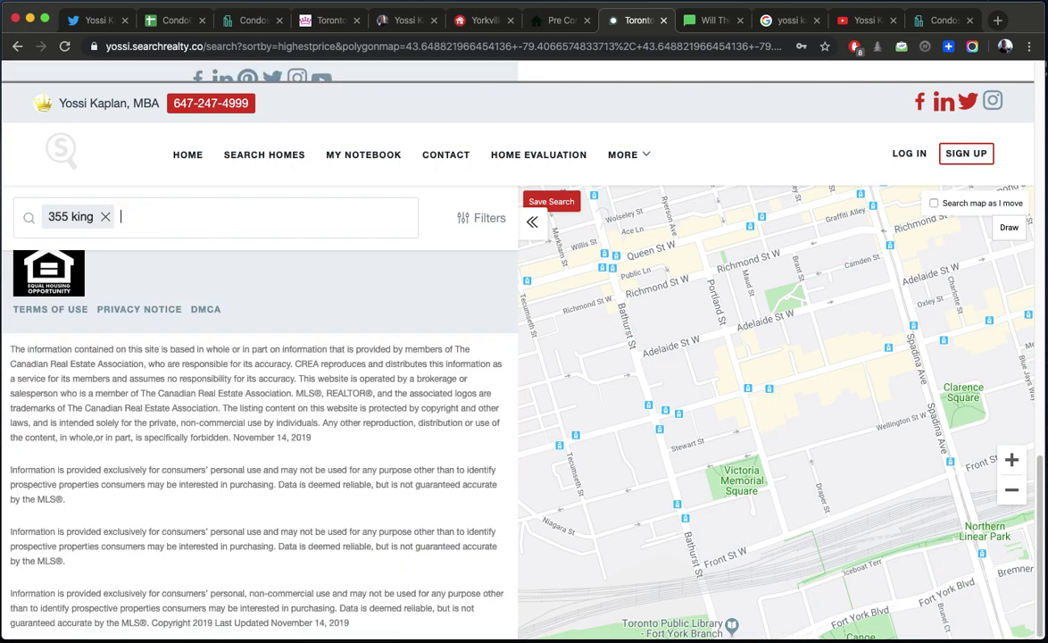
pyautogui.scroll(8, 348, 389)
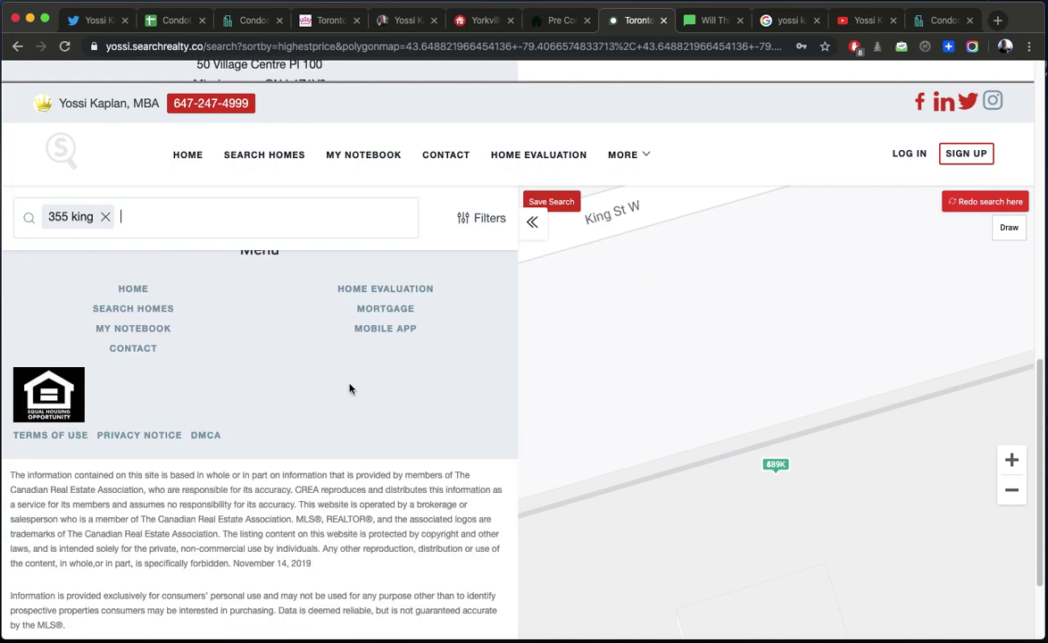
pyautogui.scroll(2, 350, 389)
pyautogui.scroll(-2, 340, 465)
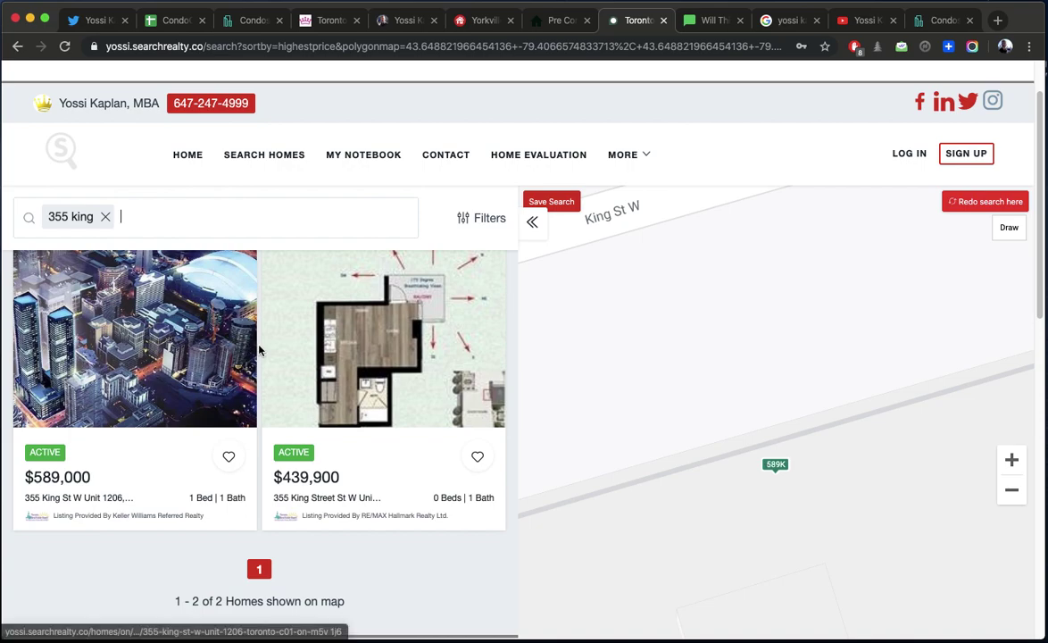
# Switch to the Condo Calculator sheet and set Y Condos to 1 bed and 350 sqft indoor, checking the 355 King listings again.
pyautogui.click(174, 20)
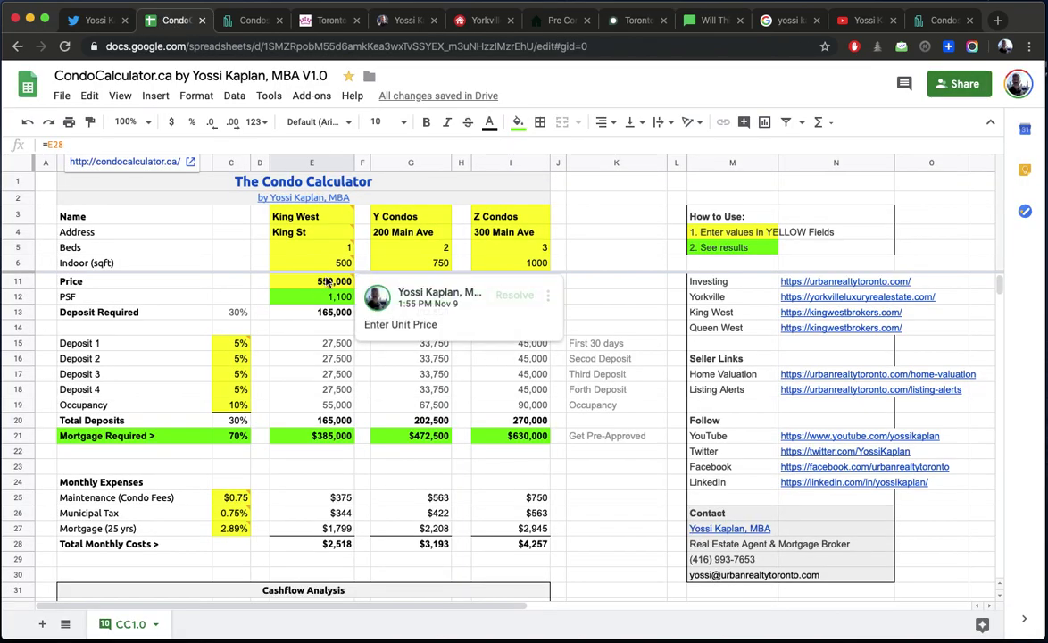
pyautogui.click(411, 247)
pyautogui.write('1')
pyautogui.press('Return')
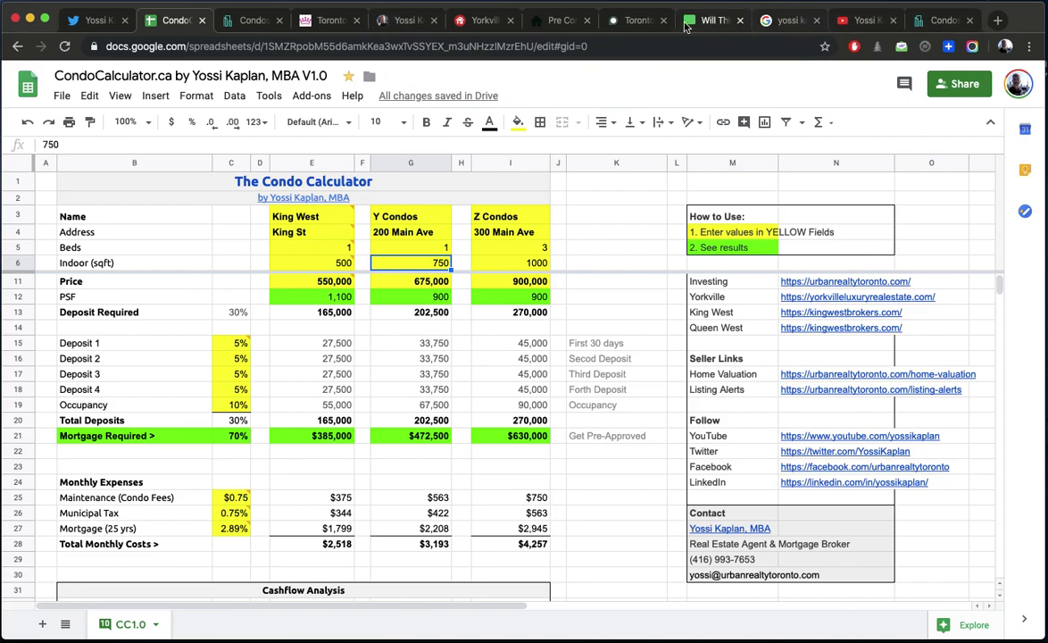
pyautogui.click(636, 22)
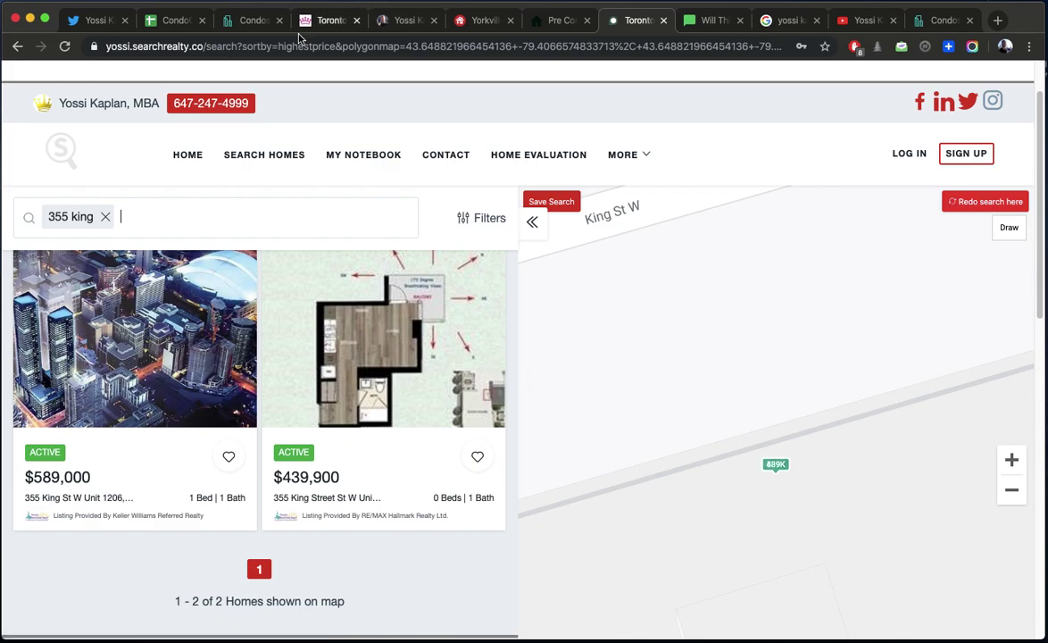
pyautogui.click(171, 20)
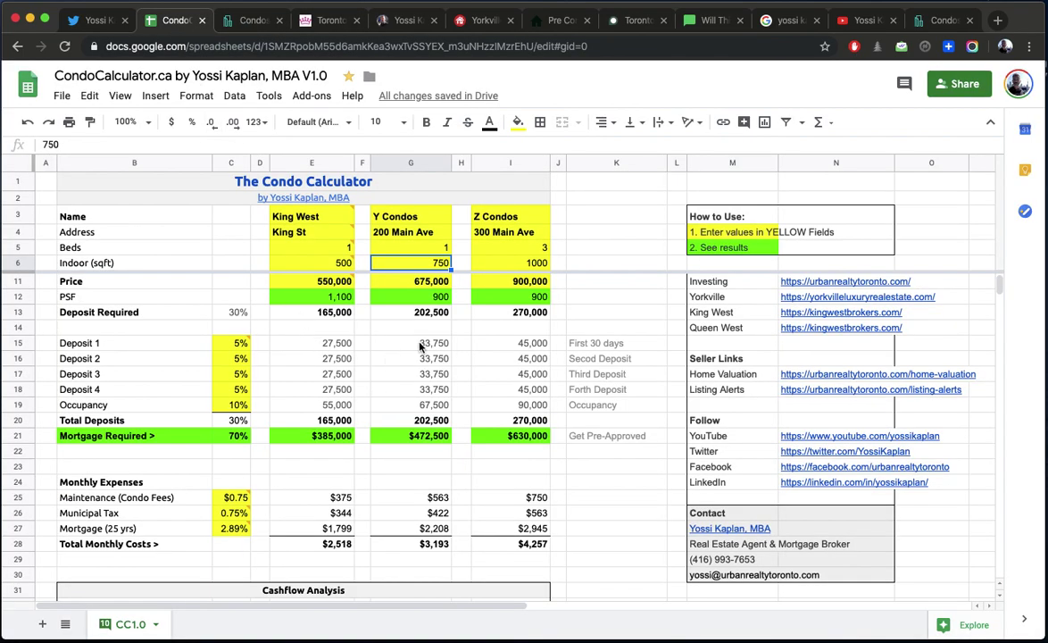
pyautogui.write('350')
pyautogui.press('Return')
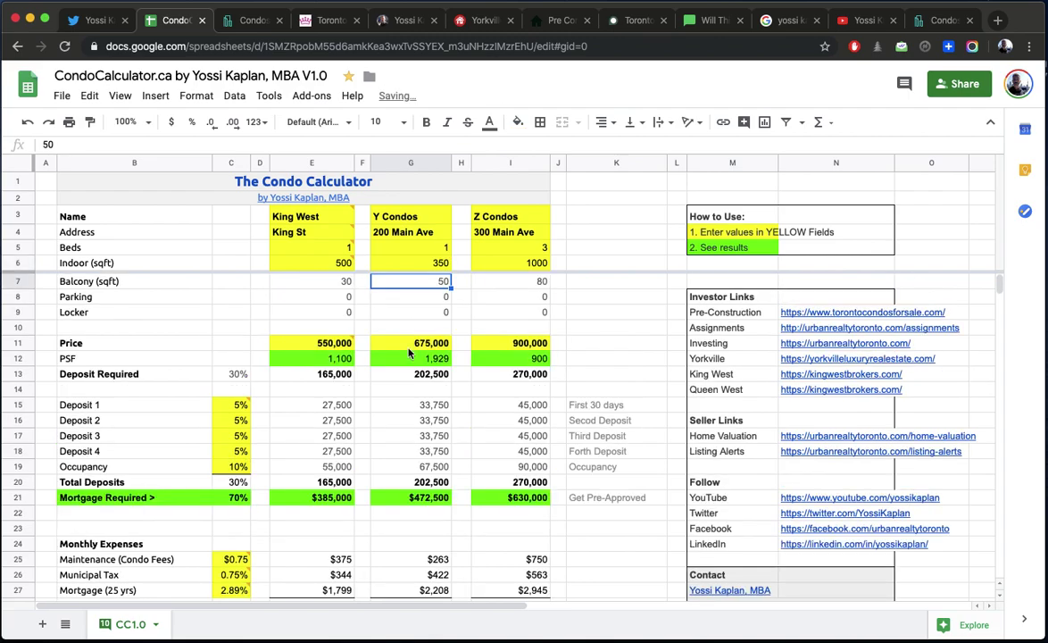
# Set the Y Condos price to 440,000.
pyautogui.click(409, 348)
pyautogui.write('440,000')
pyautogui.press('Return')
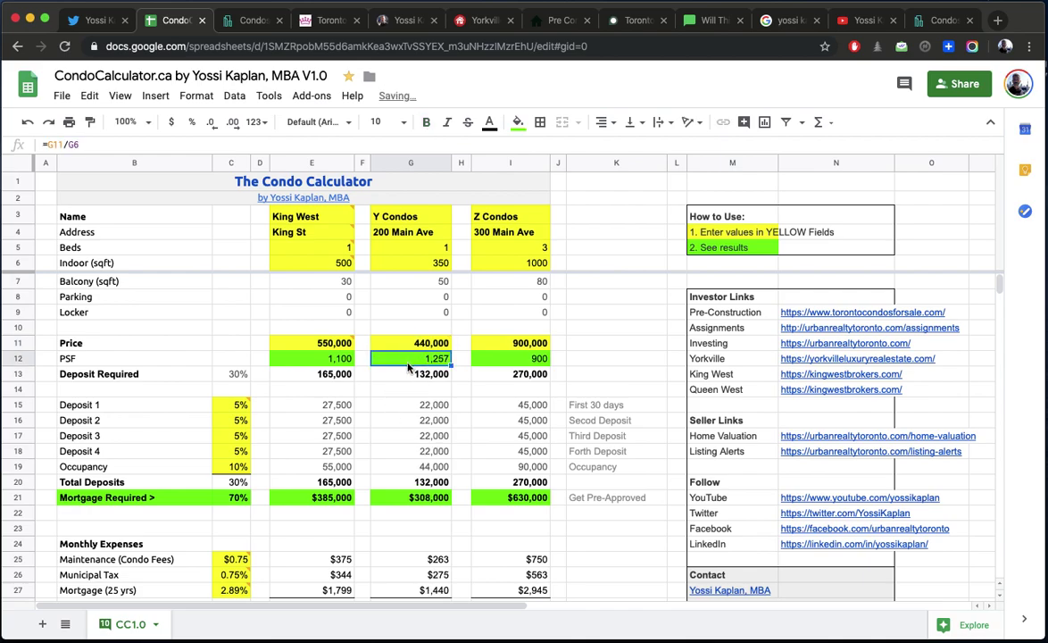
# Try an Occupancy deposit of 0% and review the mortgage and total monthly costs for Y Condos.
pyautogui.click(234, 465)
pyautogui.write('0')
pyautogui.press('Return')
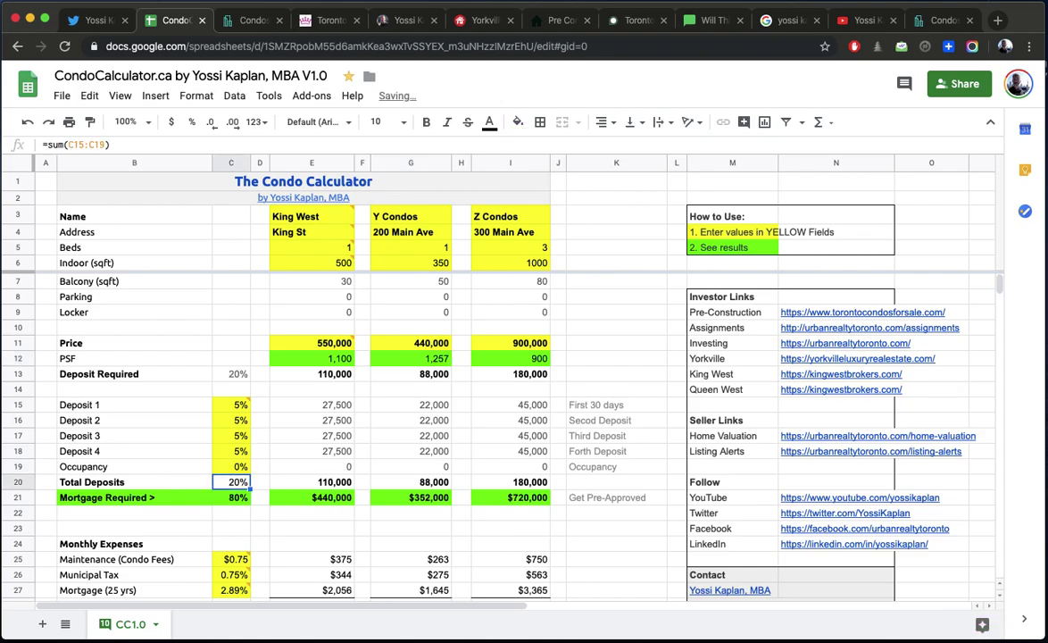
pyautogui.scroll(-1, 412, 443)
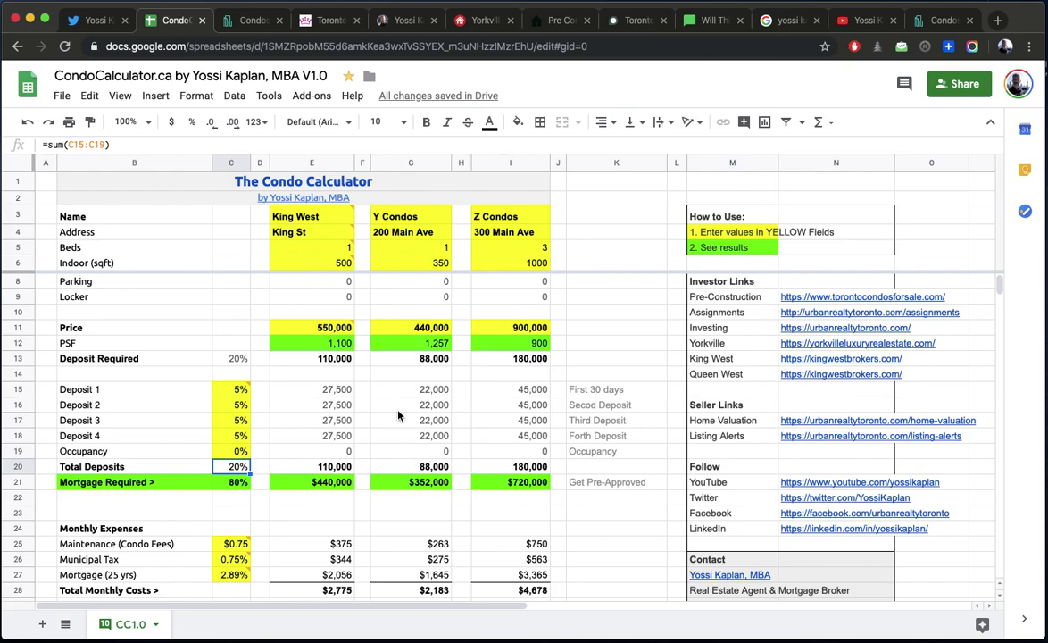
pyautogui.scroll(-1, 398, 415)
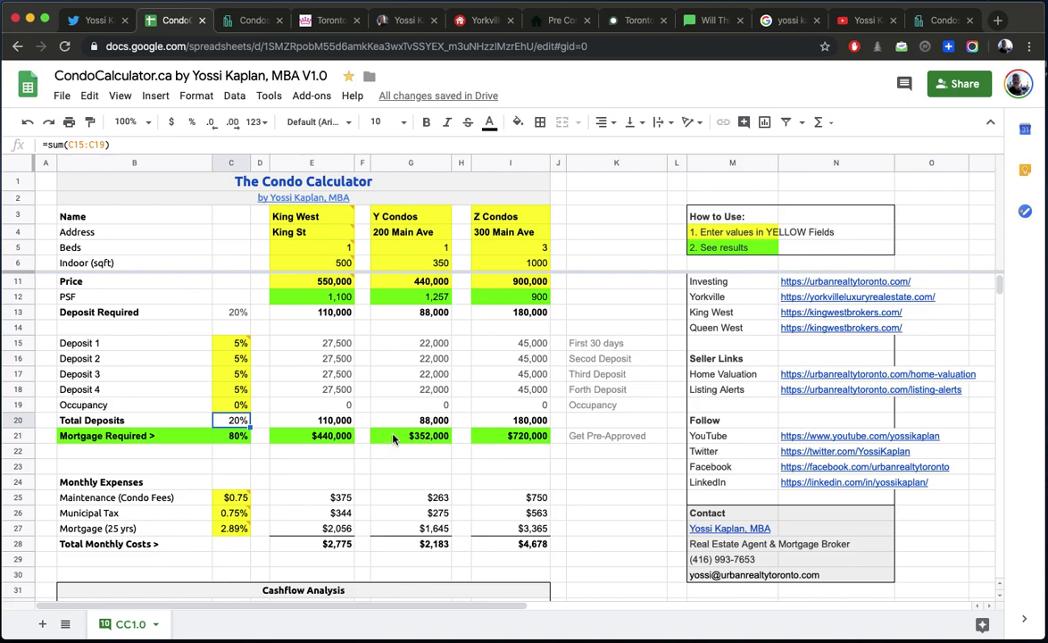
pyautogui.click(413, 545)
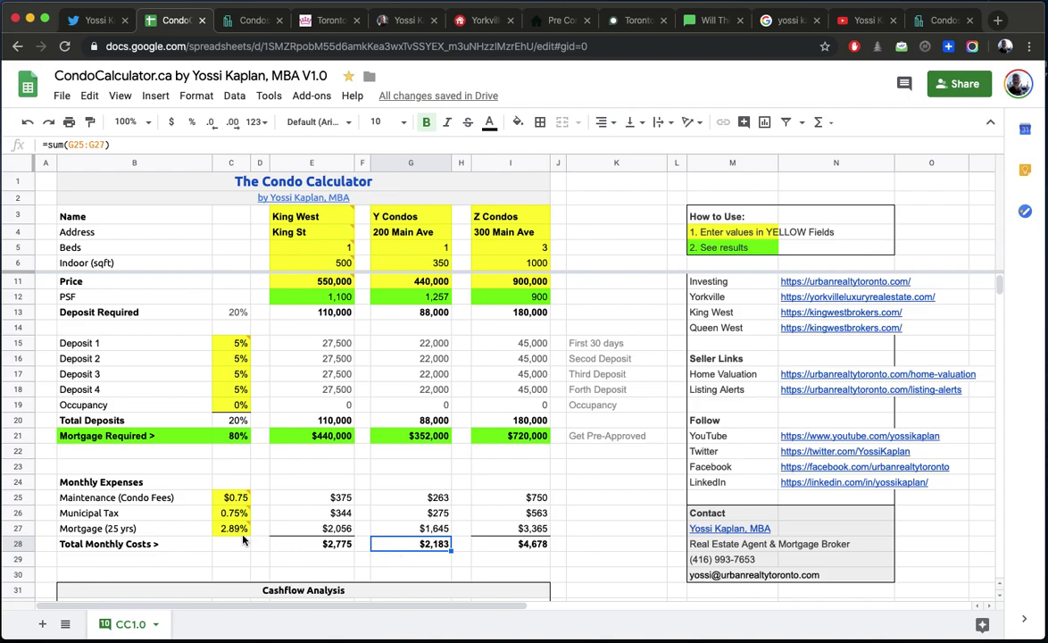
pyautogui.moveTo(217, 519)
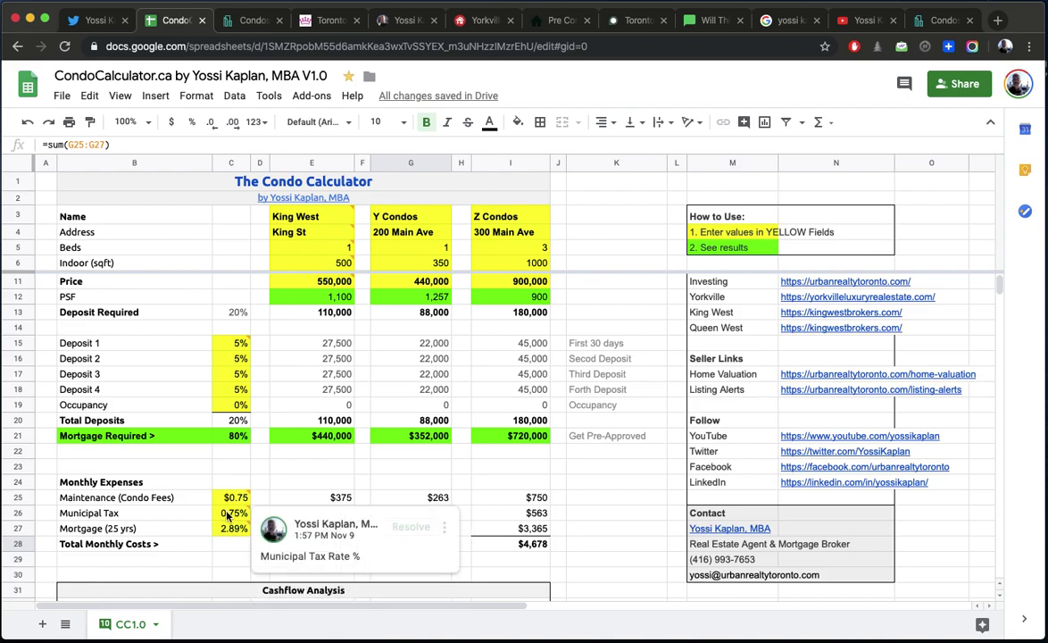
pyautogui.scroll(-3, 403, 548)
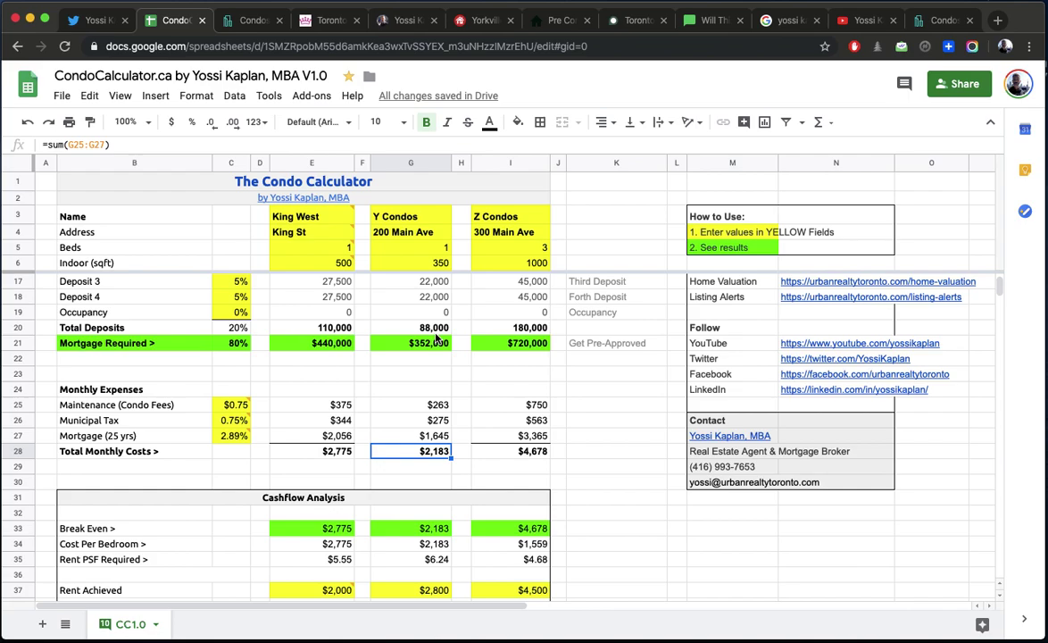
# Try an Occupancy deposit of 5%.
pyautogui.click(229, 311)
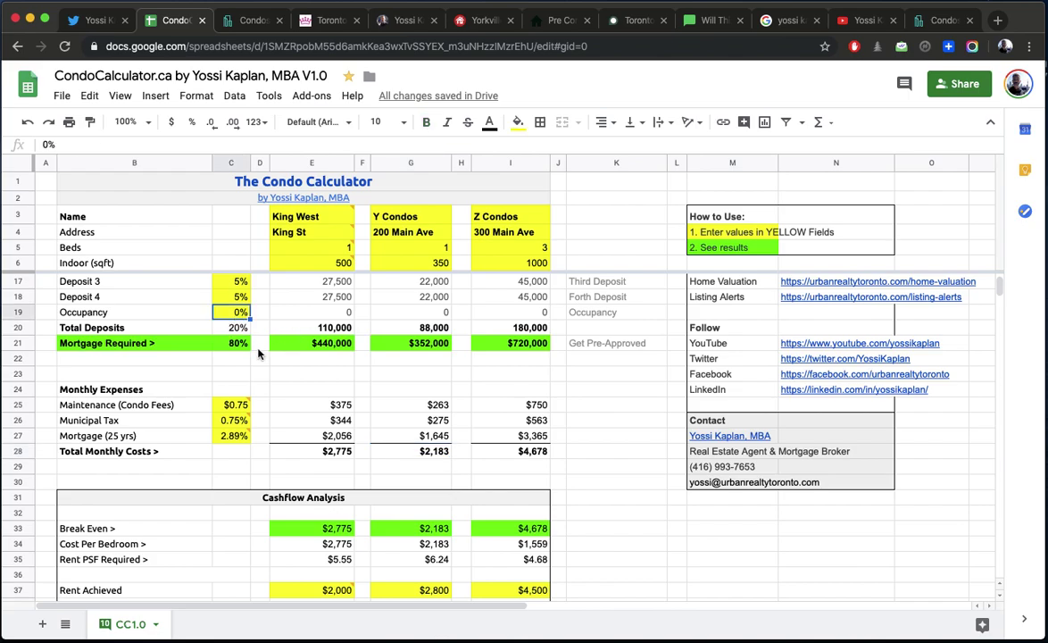
pyautogui.write('5')
pyautogui.press('Return')
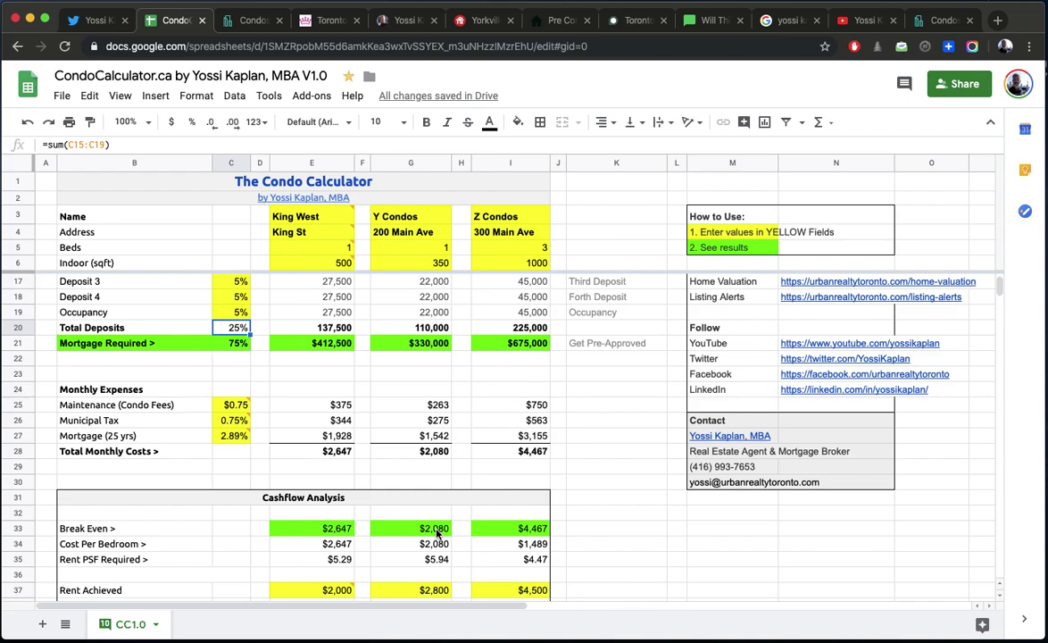
# Set the Rent Achieved for Y Condos to $2,000 in the cashflow analysis.
pyautogui.scroll(-3, 437, 534)
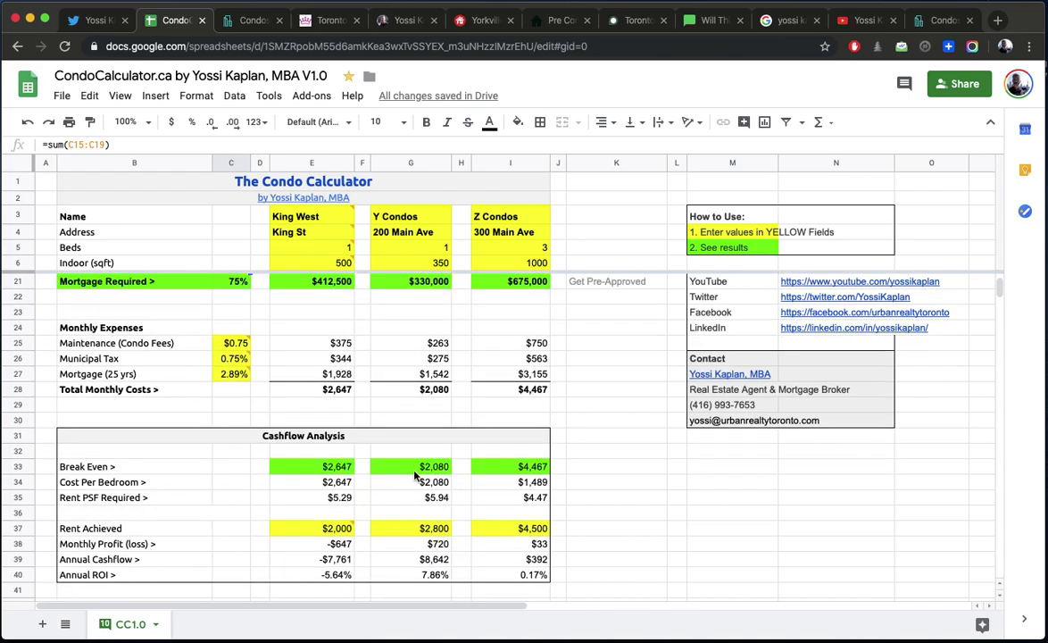
pyautogui.click(437, 530)
pyautogui.write('2')
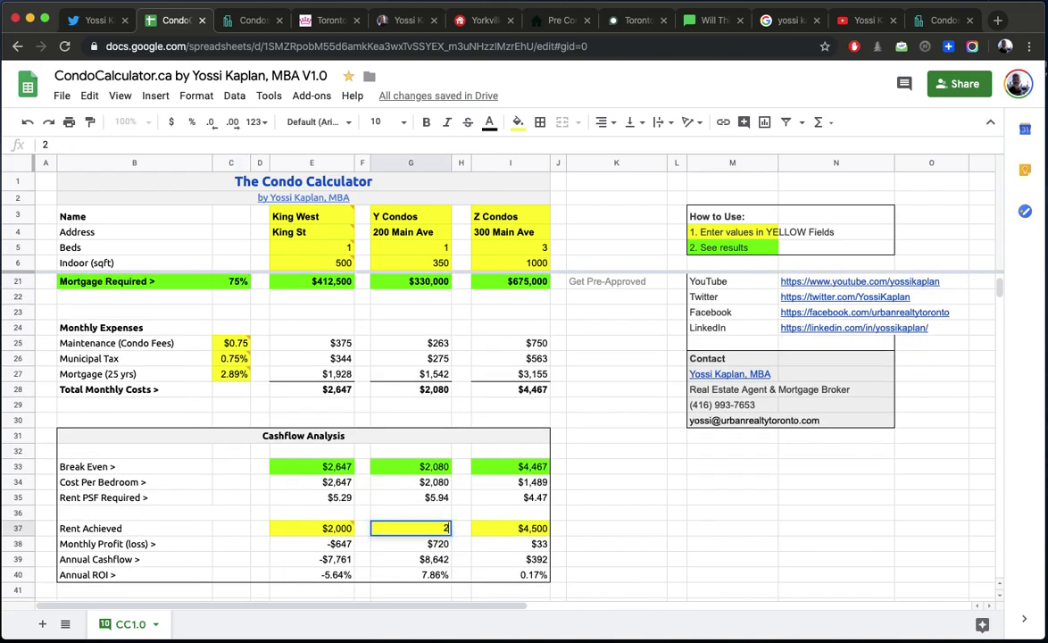
pyautogui.press('Return')
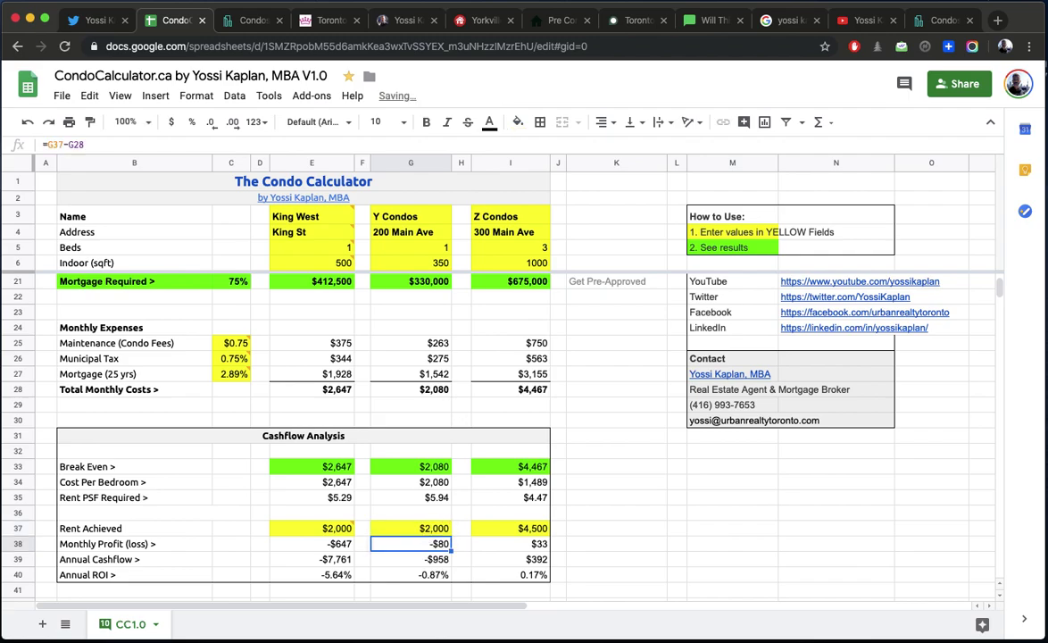
# Try Occupancy deposits of 6% and 8% to see their effect on the break-even figure.
pyautogui.scroll(2, 376, 482)
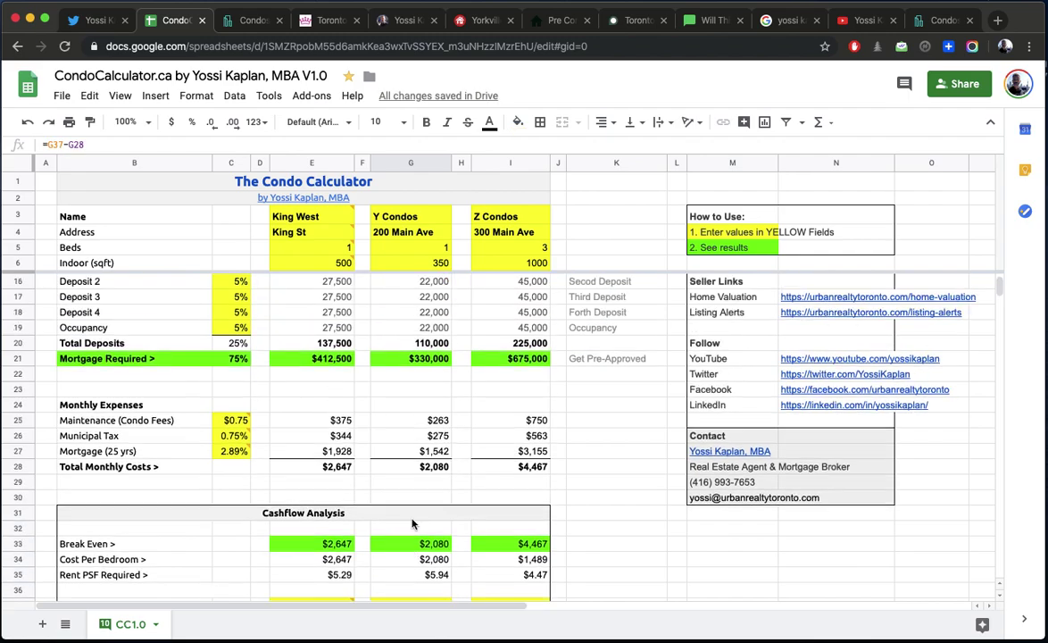
pyautogui.click(237, 327)
pyautogui.write('6')
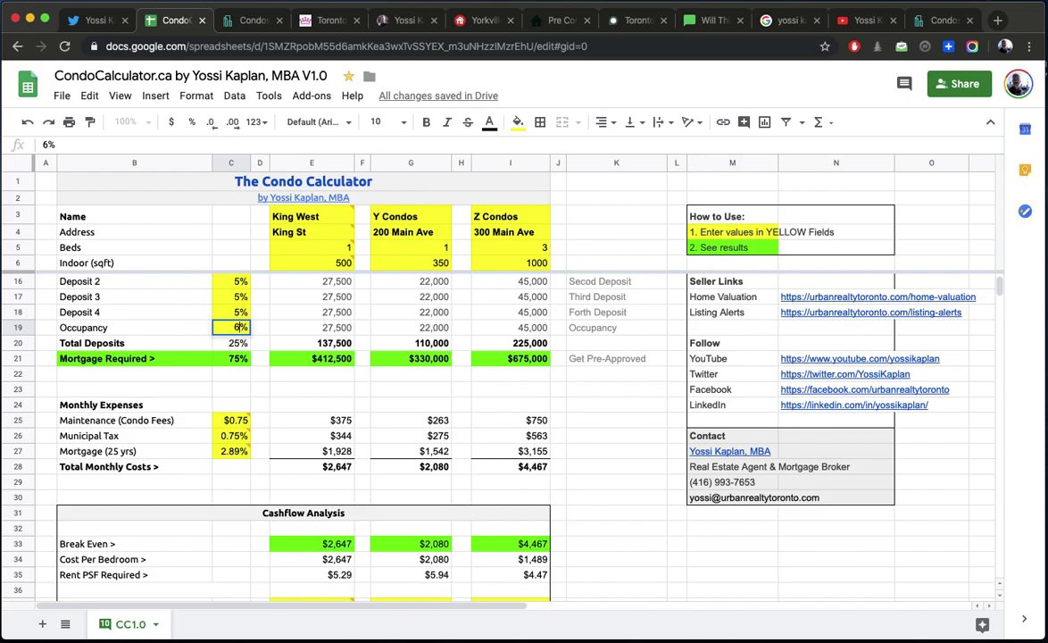
pyautogui.press('Return')
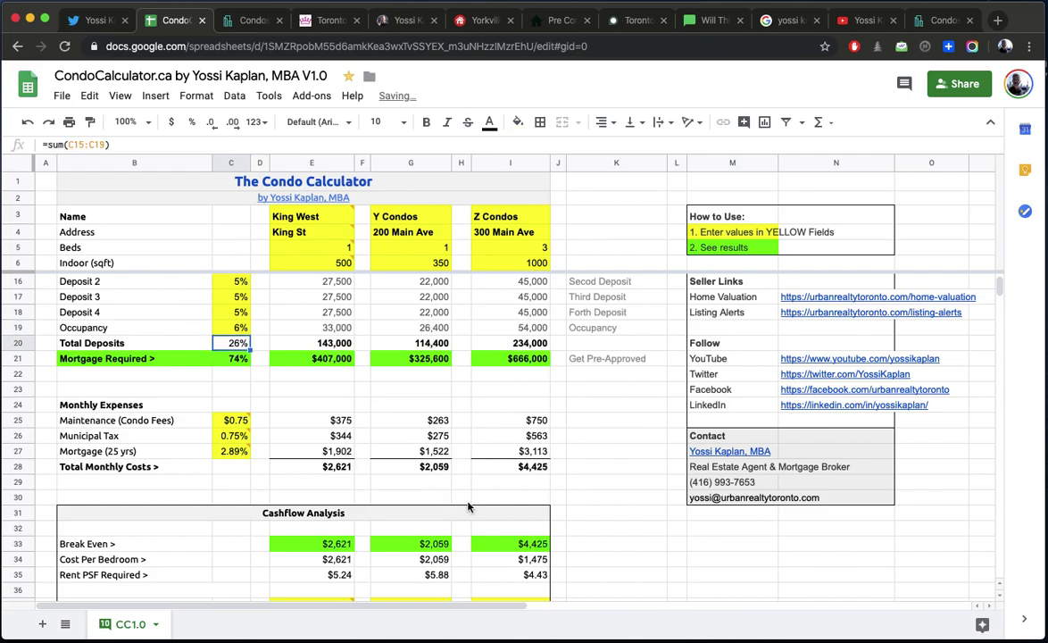
pyautogui.click(235, 330)
pyautogui.write('8')
pyautogui.press('Return')
# Set the Occupancy deposit to 10%.
pyautogui.click(235, 329)
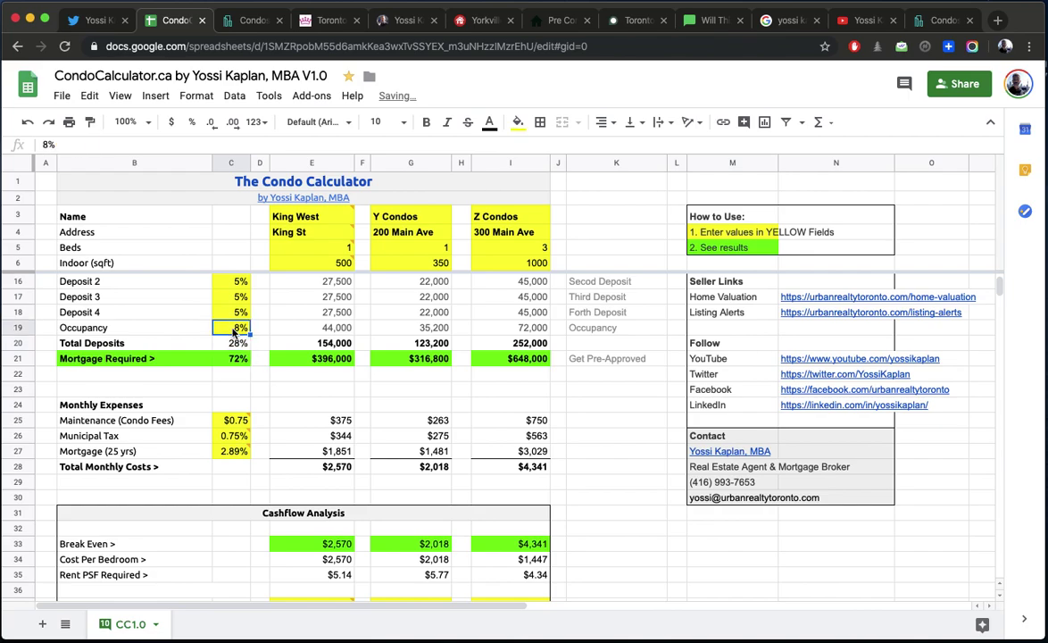
pyautogui.write('10')
pyautogui.press('Return')
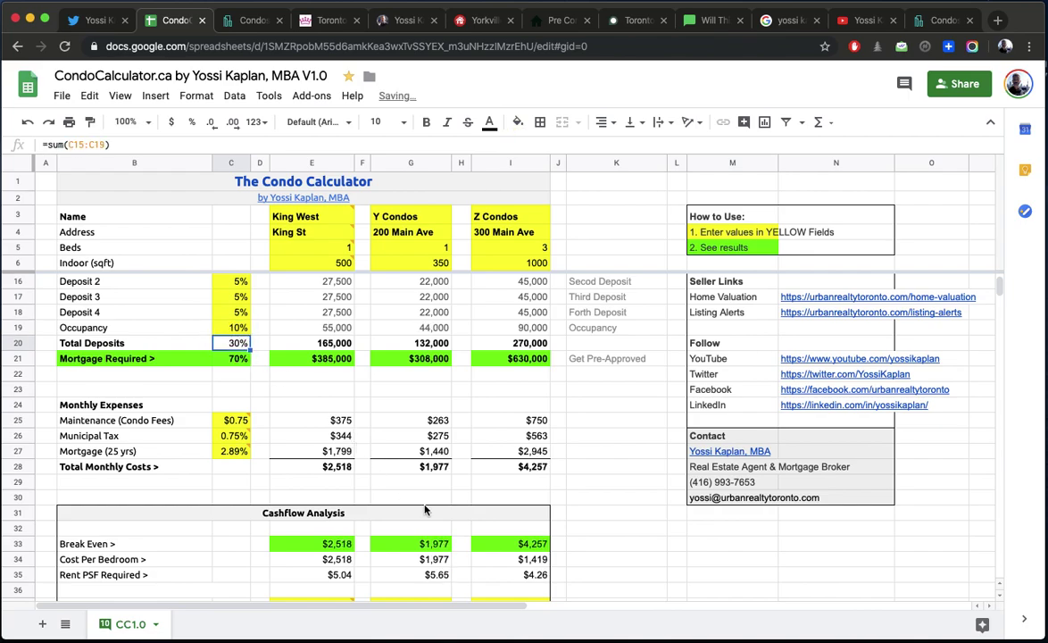
# Review the Y Condos price, total deposits, monthly costs and cashflow analysis, including monthly profit and annual ROI.
pyautogui.scroll(-1, 454, 523)
pyautogui.scroll(3, 437, 500)
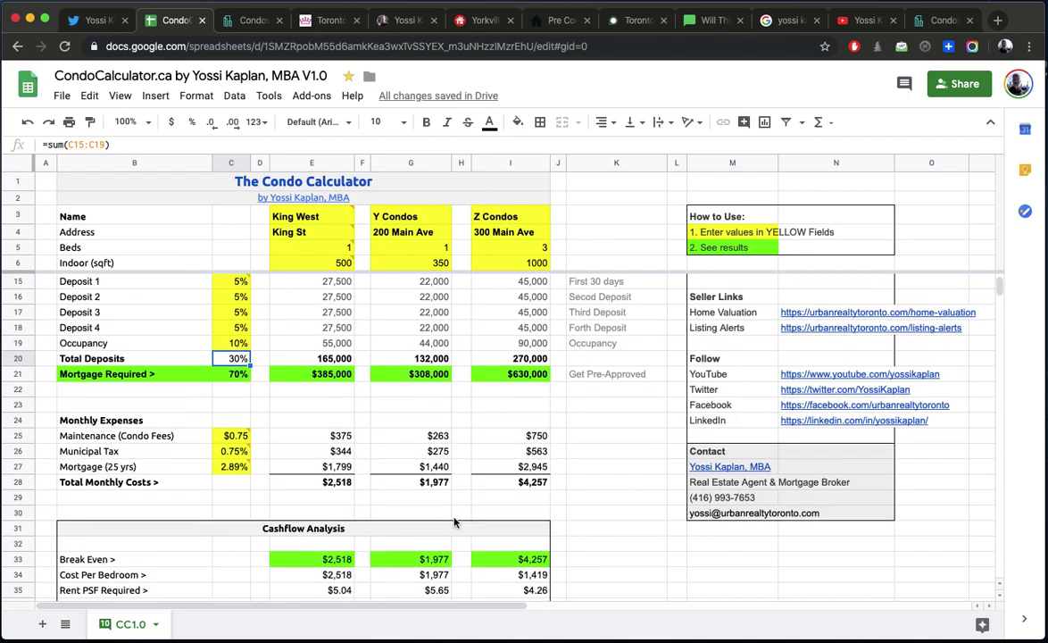
pyautogui.scroll(2, 416, 471)
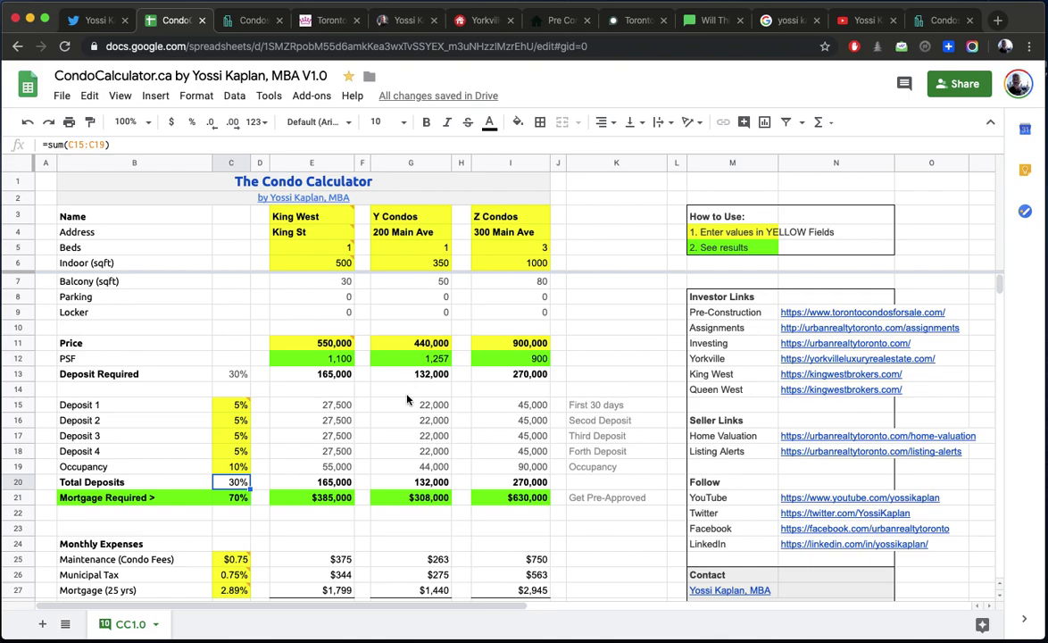
pyautogui.scroll(-5, 411, 422)
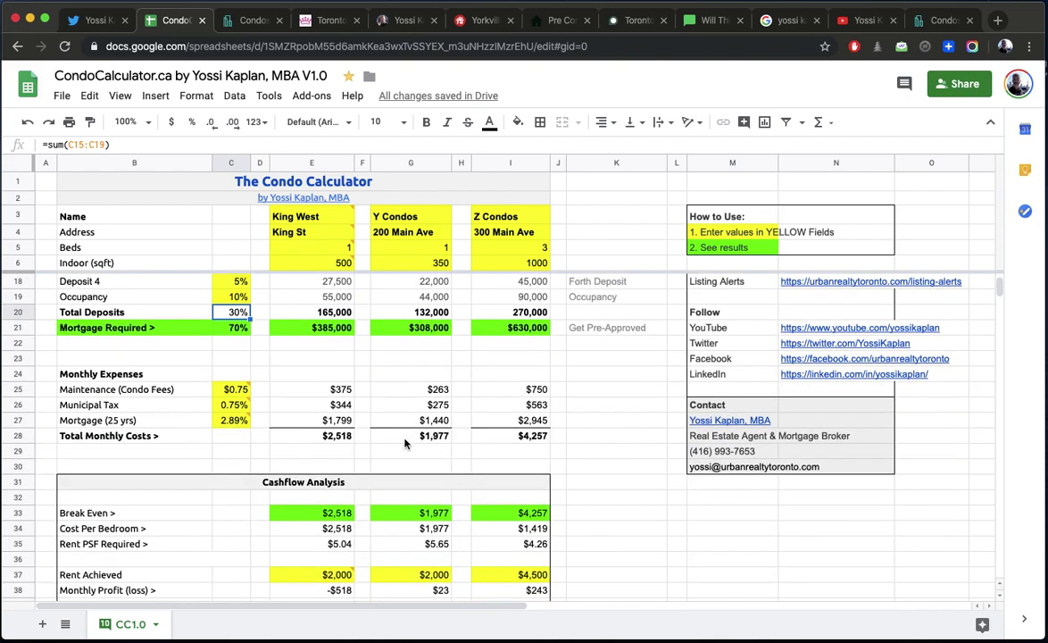
pyautogui.click(406, 436)
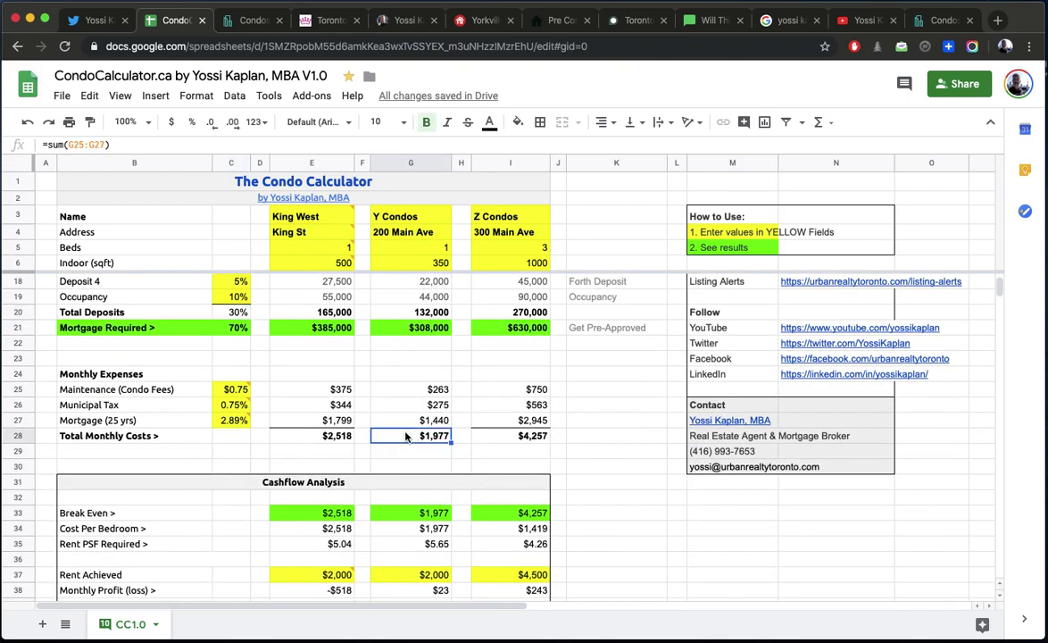
pyautogui.scroll(-3, 406, 437)
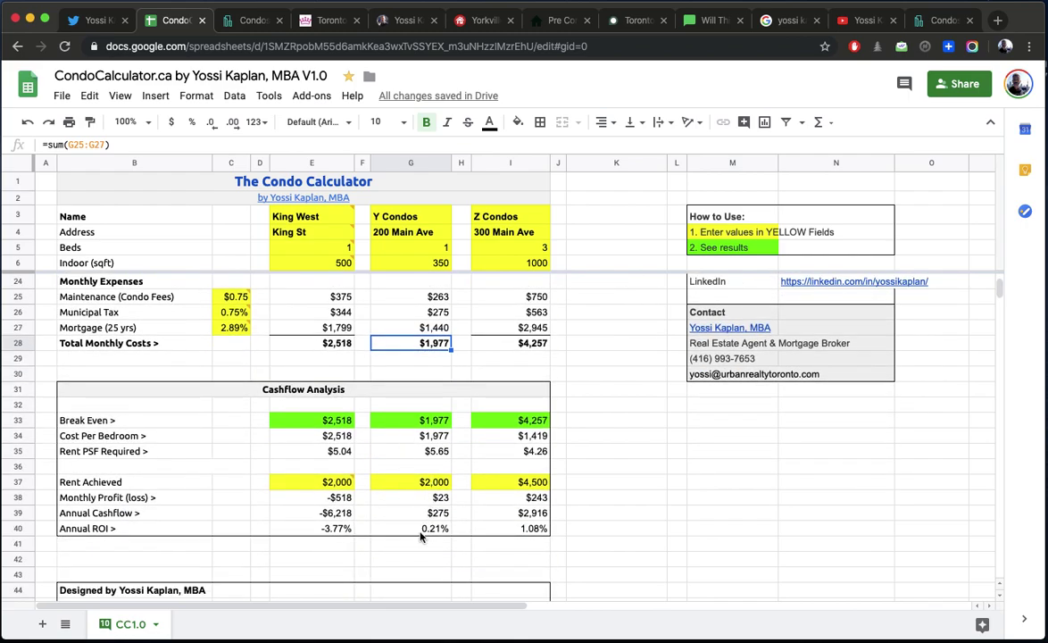
pyautogui.scroll(2, 416, 500)
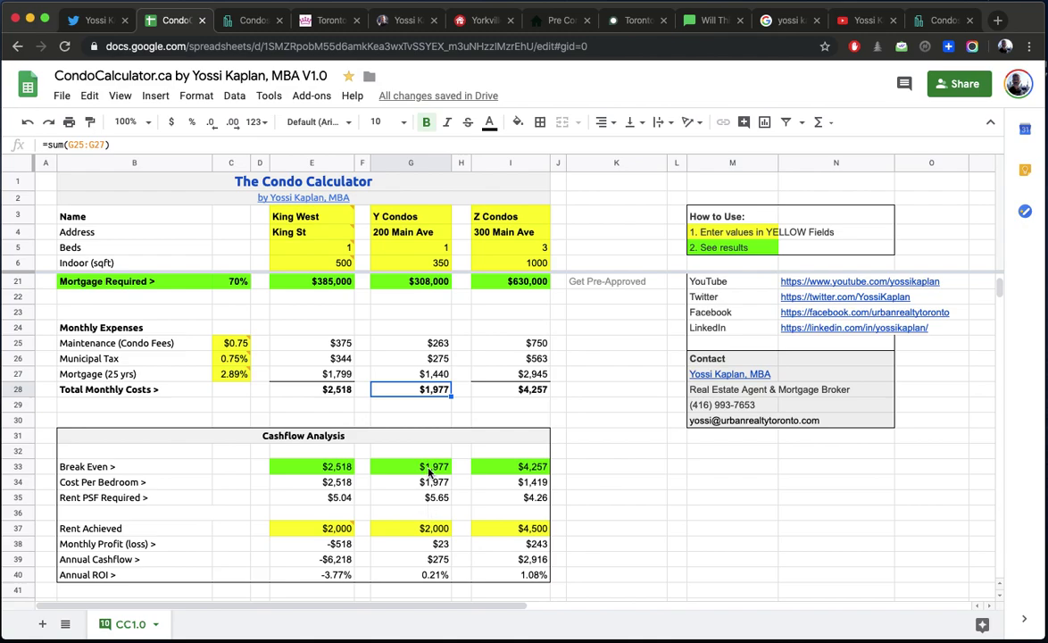
pyautogui.scroll(3, 331, 416)
pyautogui.scroll(3, 331, 415)
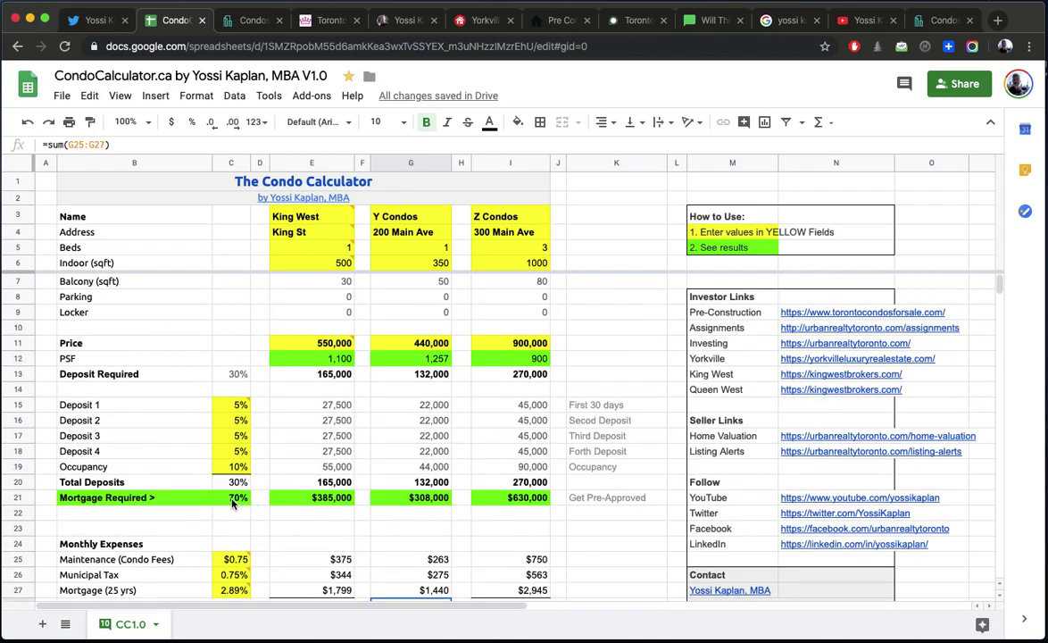
pyautogui.click(238, 485)
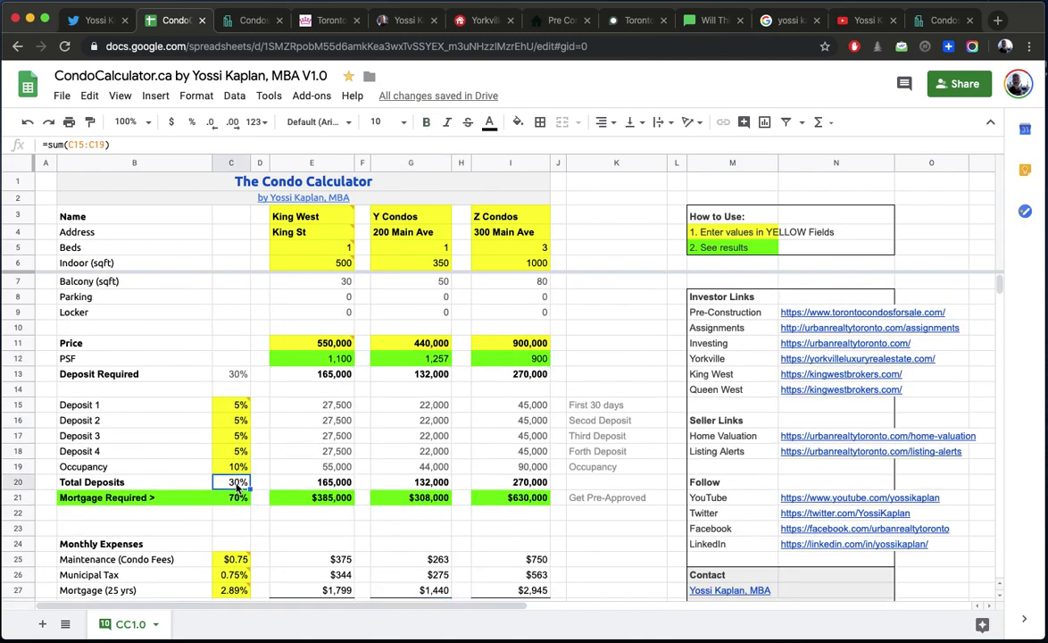
pyautogui.scroll(-3, 238, 485)
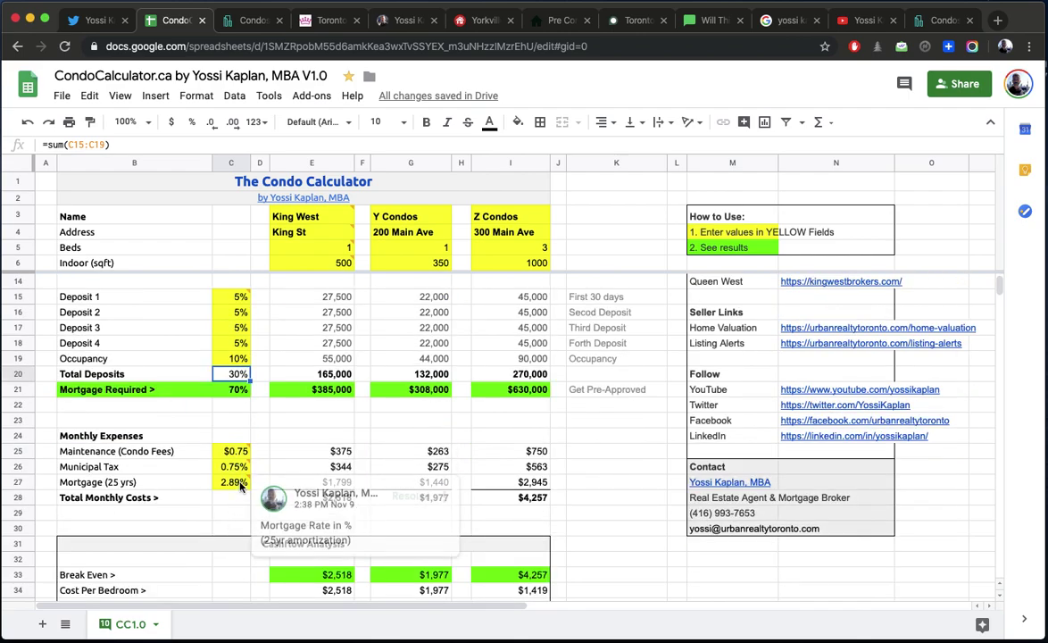
# Set the maintenance fee rate to $0.60 per sqft and check the Y Condos cashflow.
pyautogui.click(234, 452)
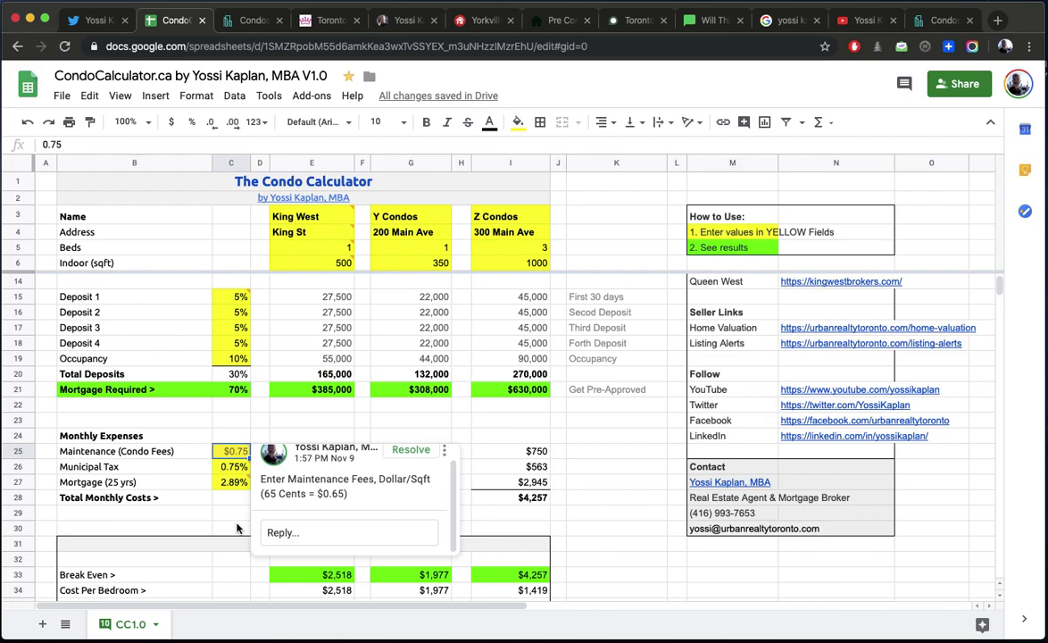
pyautogui.write('.6')
pyautogui.press('Return')
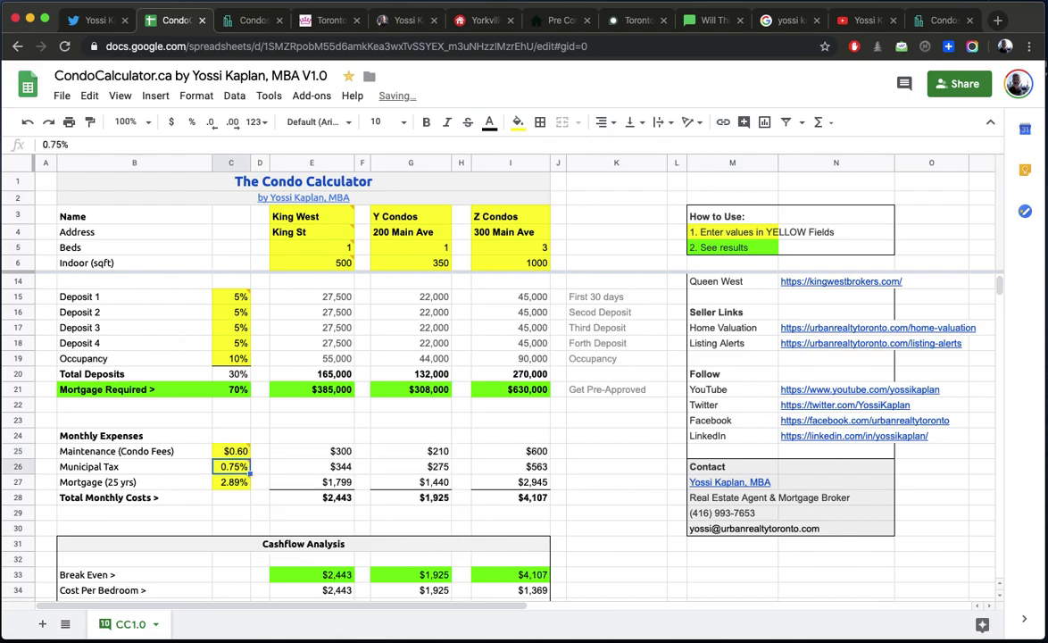
pyautogui.scroll(-3, 394, 469)
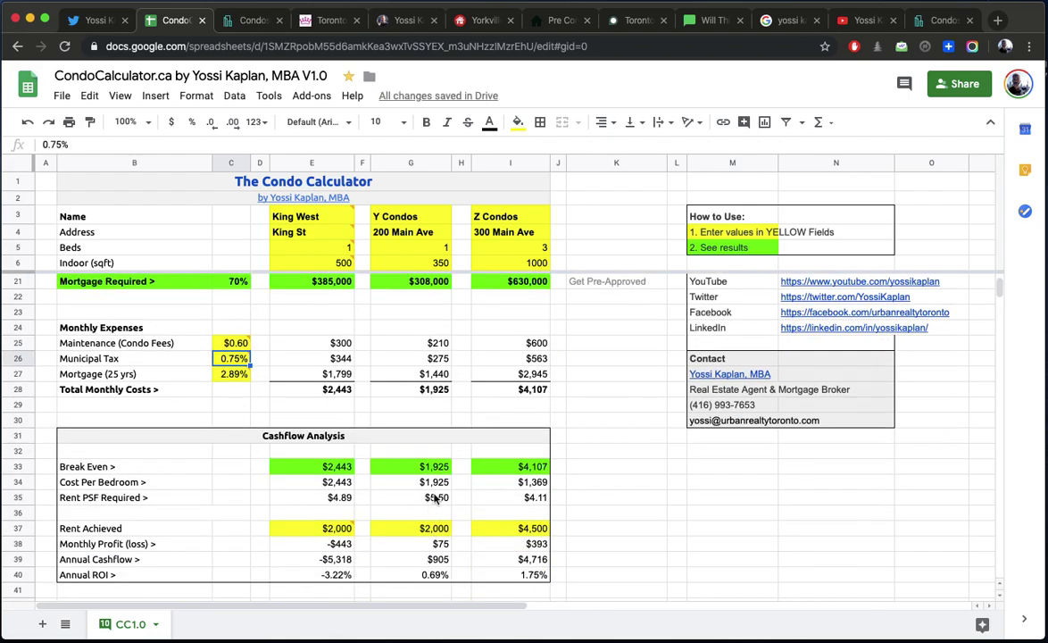
# Set the Occupancy deposit to 5% and check the Y Condos total deposits.
pyautogui.scroll(3, 362, 442)
pyautogui.click(230, 362)
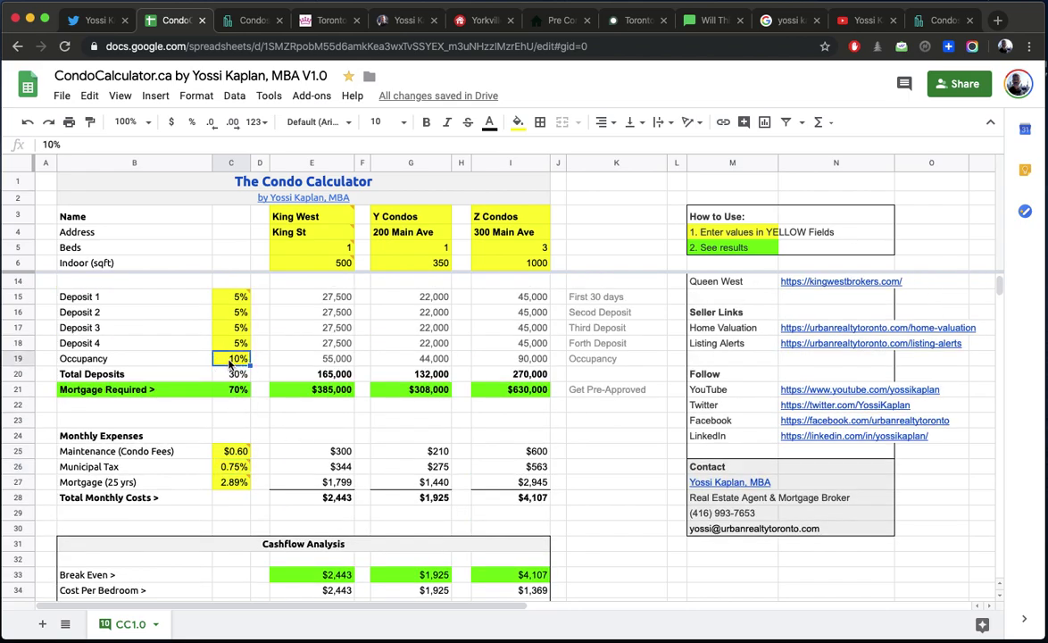
pyautogui.write('5')
pyautogui.press('Return')
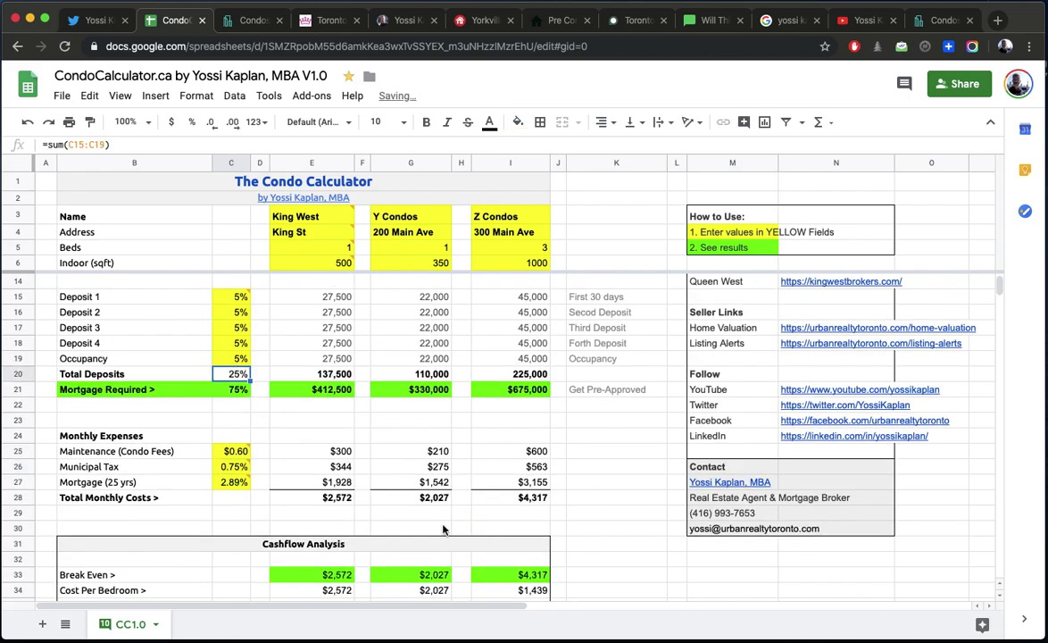
pyautogui.scroll(-2, 444, 529)
pyautogui.scroll(2, 444, 529)
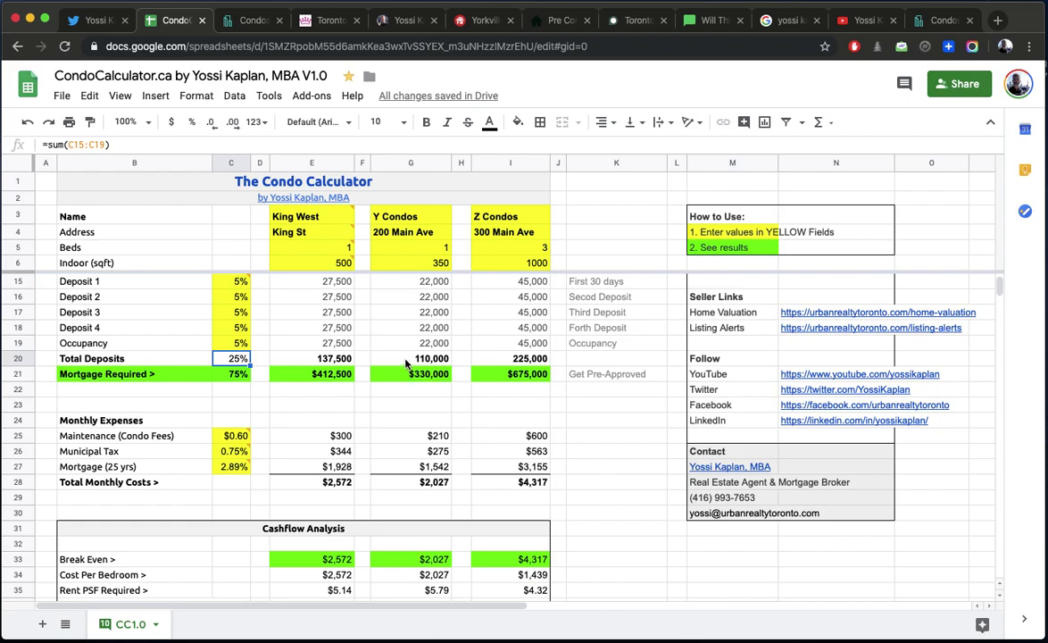
pyautogui.click(377, 358)
pyautogui.scroll(3, 404, 459)
pyautogui.scroll(-3, 357, 459)
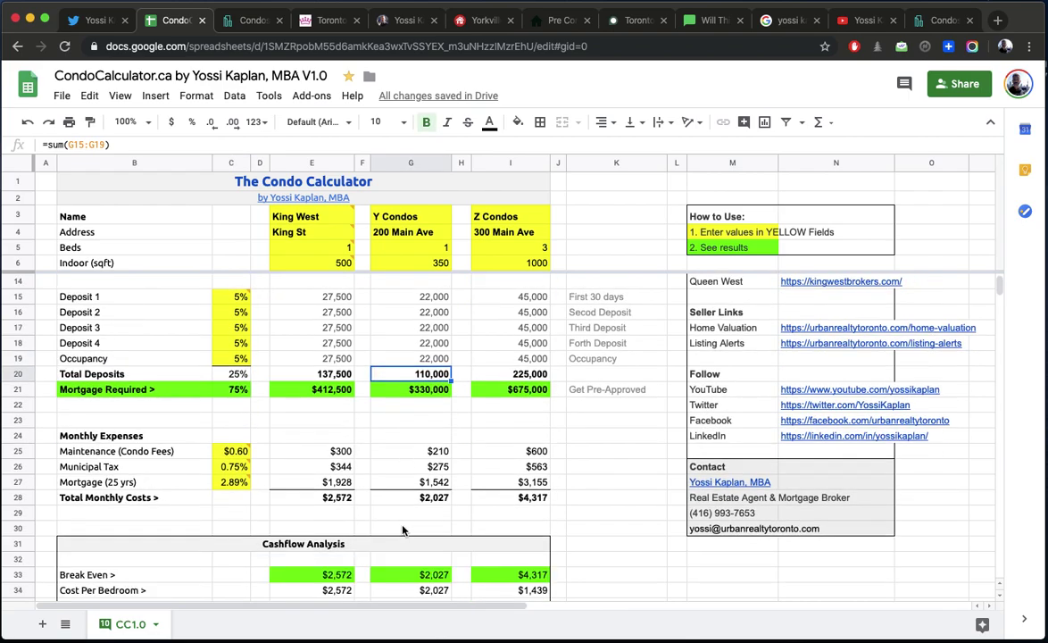
# Review the Y Condos monthly mortgage formula, total monthly costs, required rent per square foot and achieved rent against its cashflow.
pyautogui.moveTo(224, 459)
pyautogui.scroll(-3, 441, 489)
pyautogui.moveTo(223, 421)
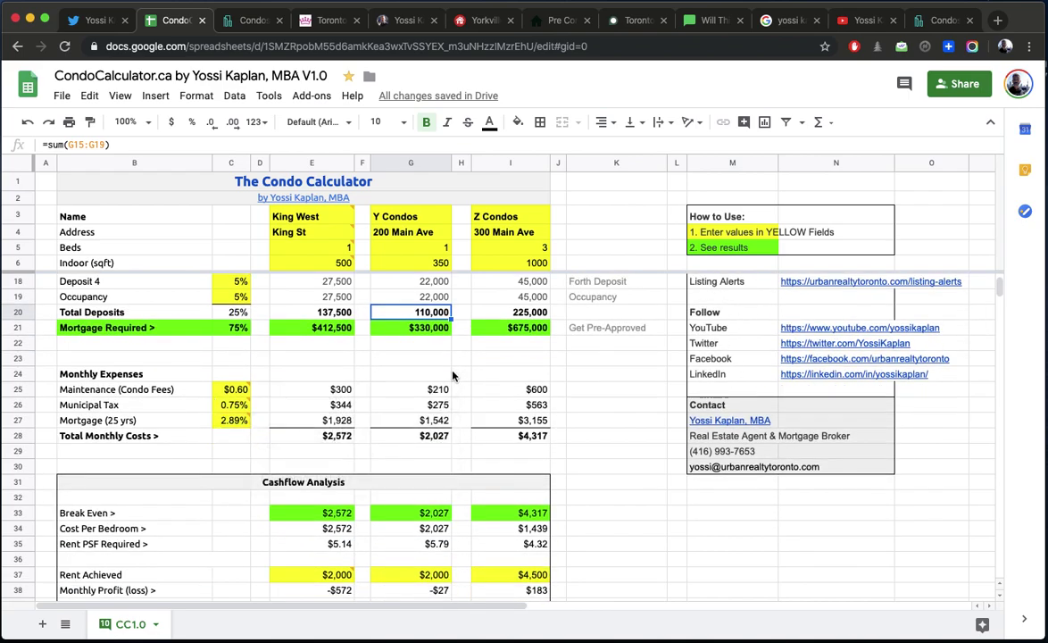
pyautogui.click(431, 422)
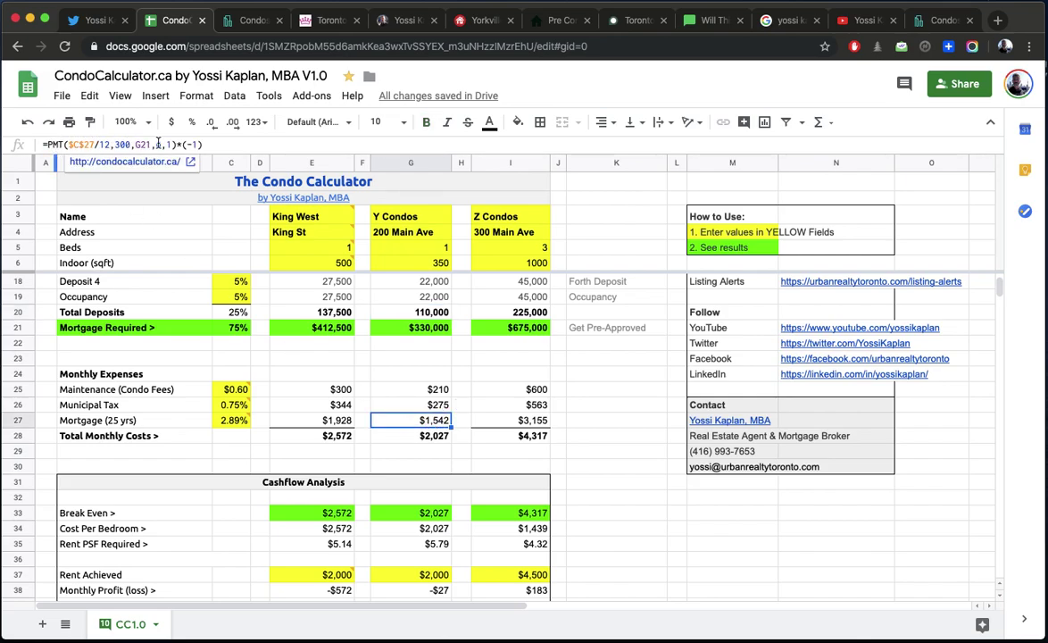
pyautogui.click(416, 437)
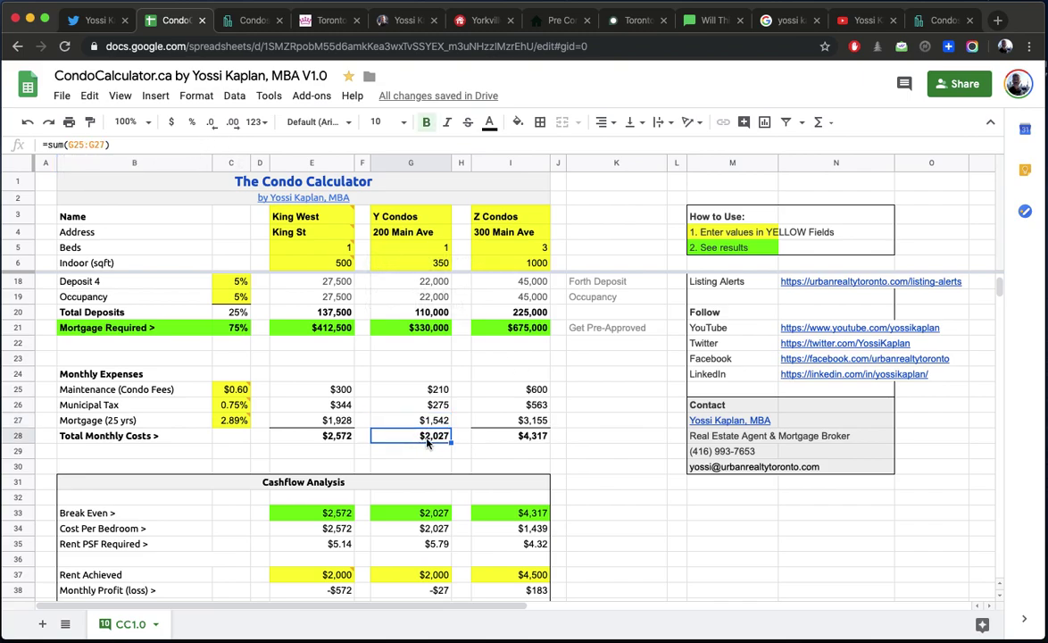
pyautogui.scroll(-2, 419, 473)
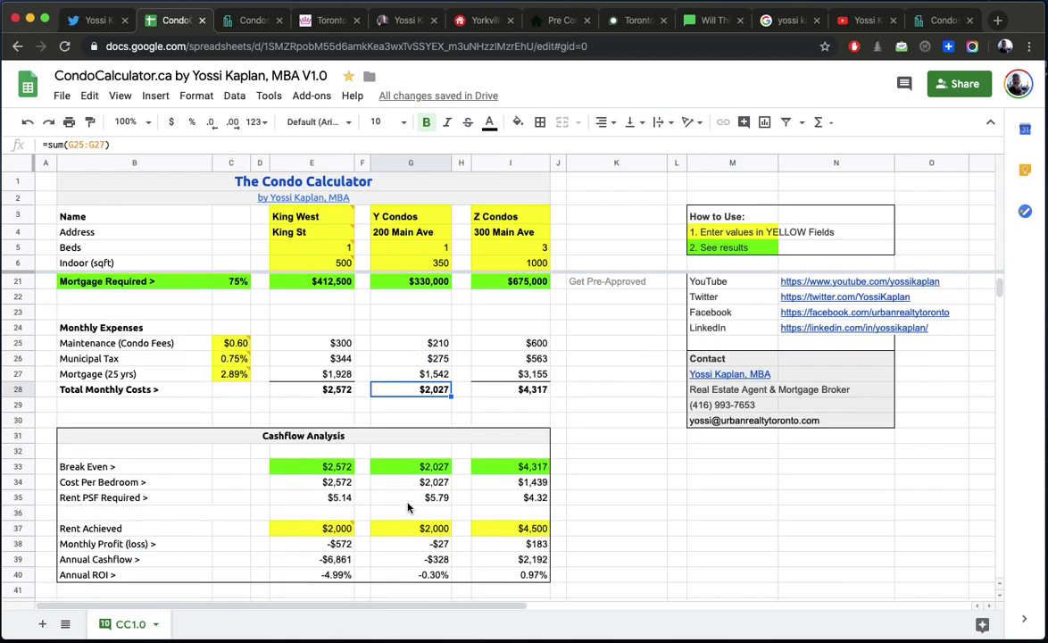
pyautogui.click(436, 500)
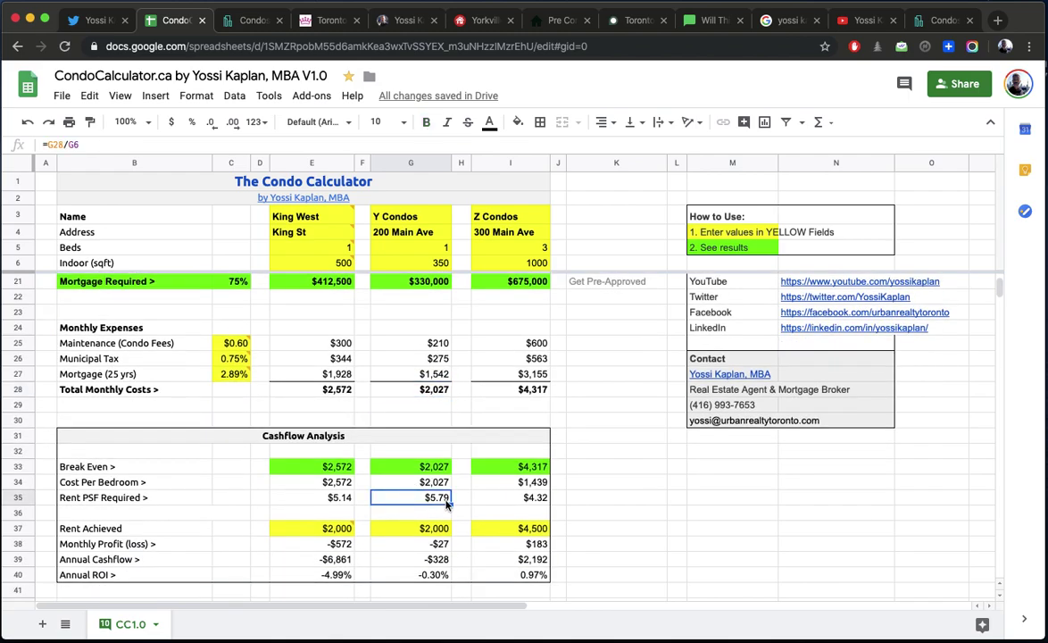
pyautogui.click(429, 529)
pyautogui.scroll(-2, 433, 513)
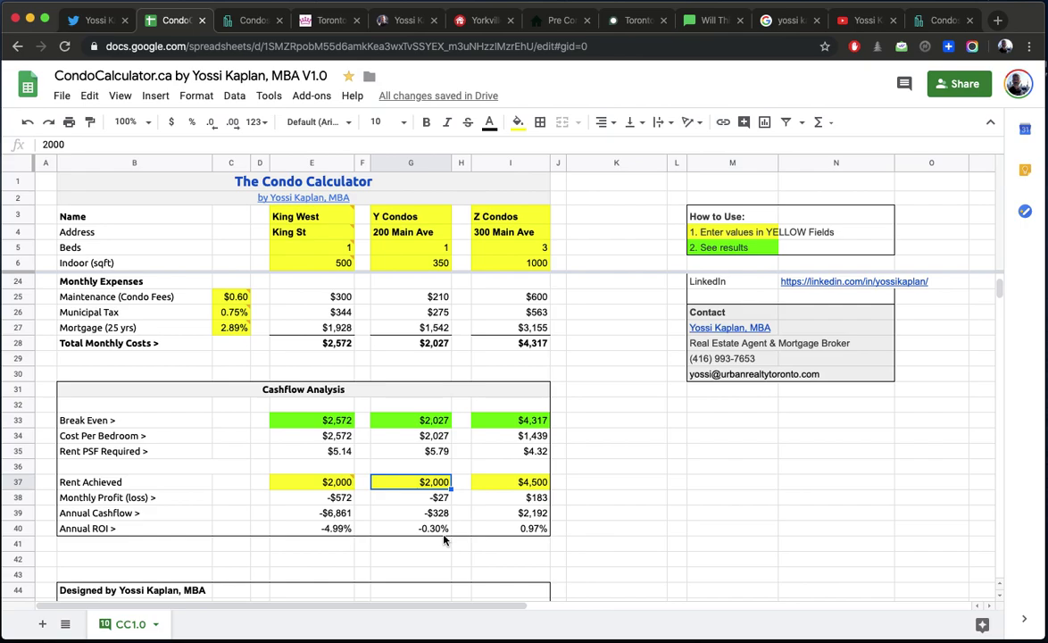
pyautogui.scroll(2, 438, 411)
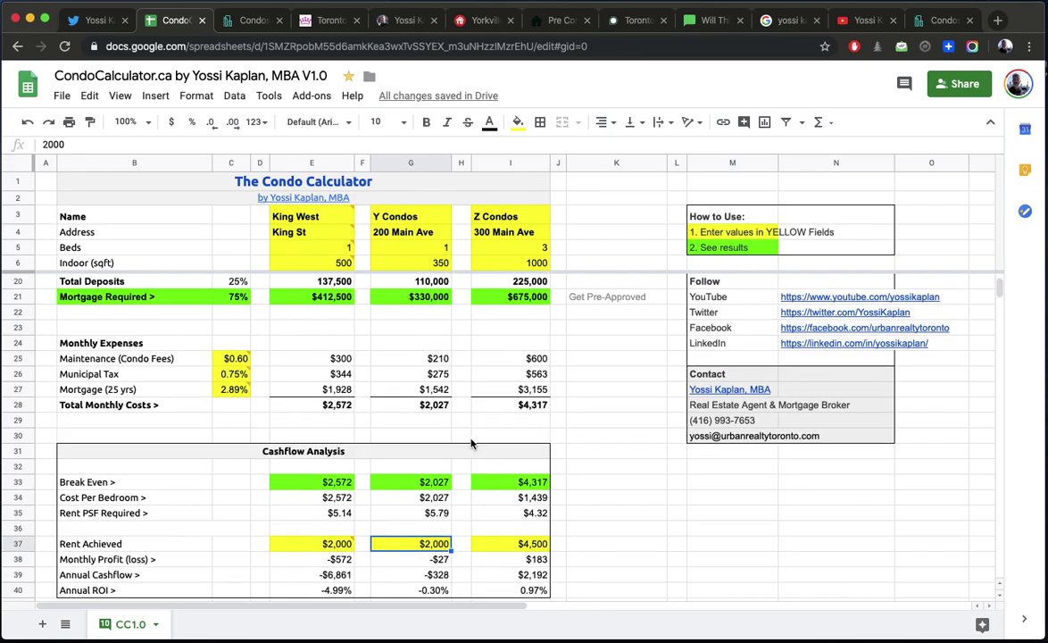
# Examine the Y Condos total deposits and price per square foot, and the number of beds for Z Condos.
pyautogui.click(375, 281)
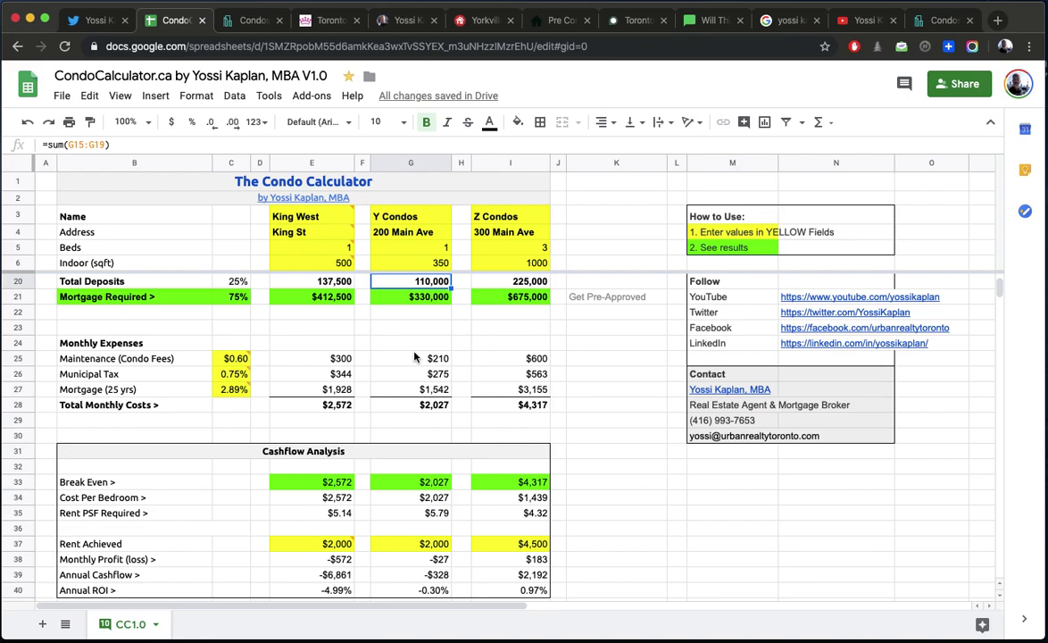
pyautogui.scroll(5, 415, 357)
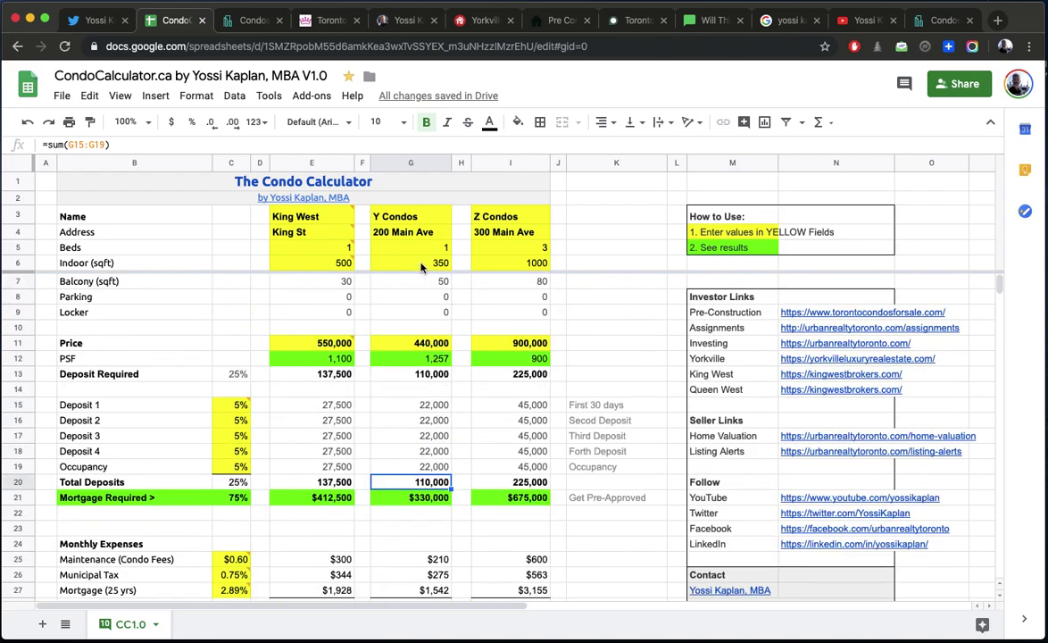
pyautogui.click(427, 358)
pyautogui.scroll(-3, 419, 446)
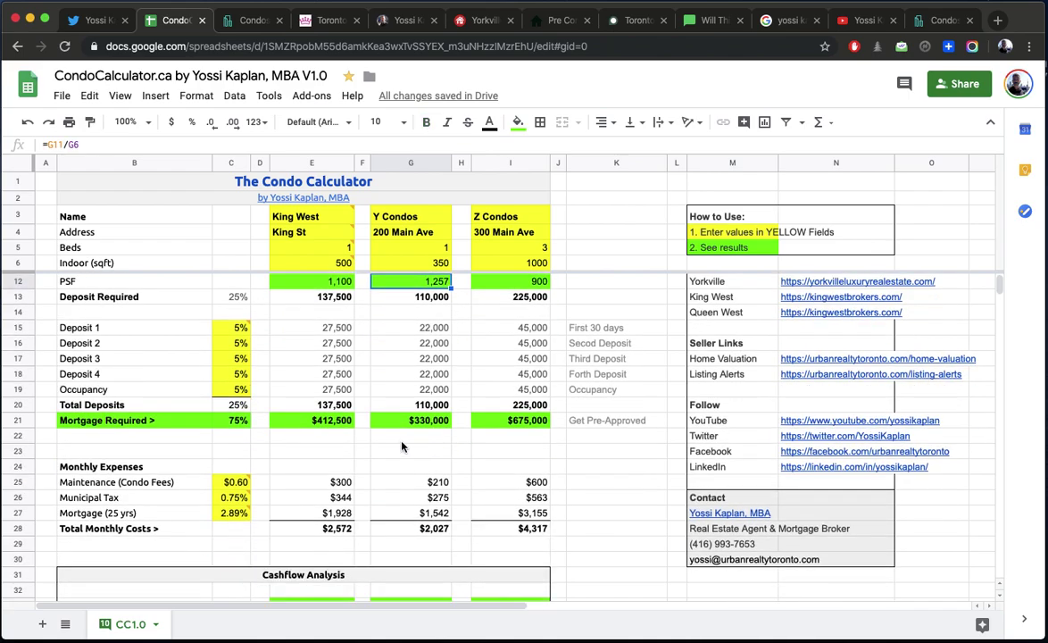
pyautogui.scroll(3, 406, 444)
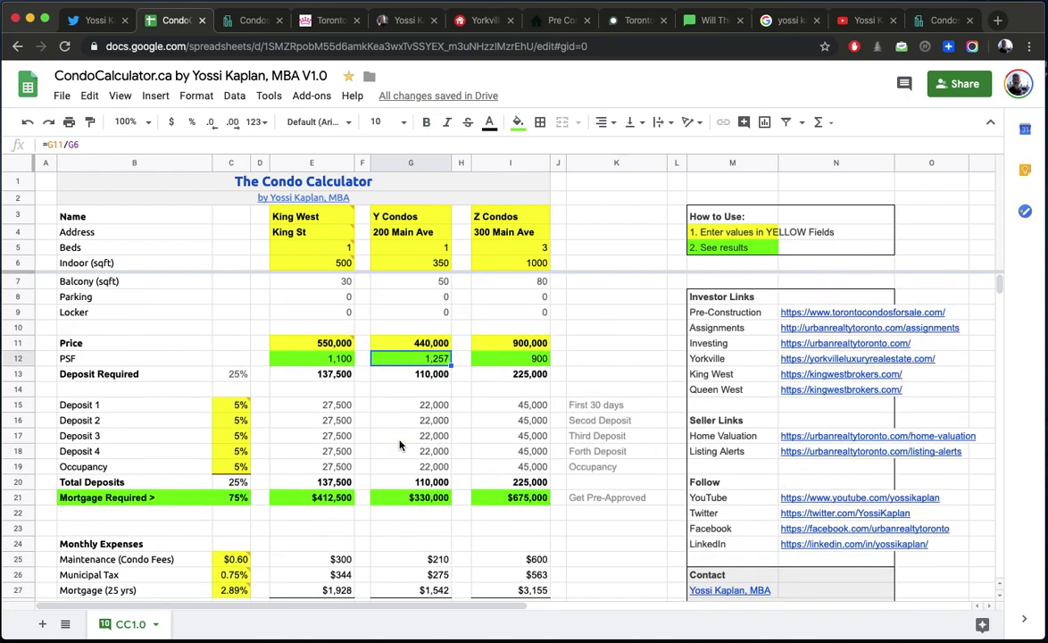
pyautogui.click(494, 252)
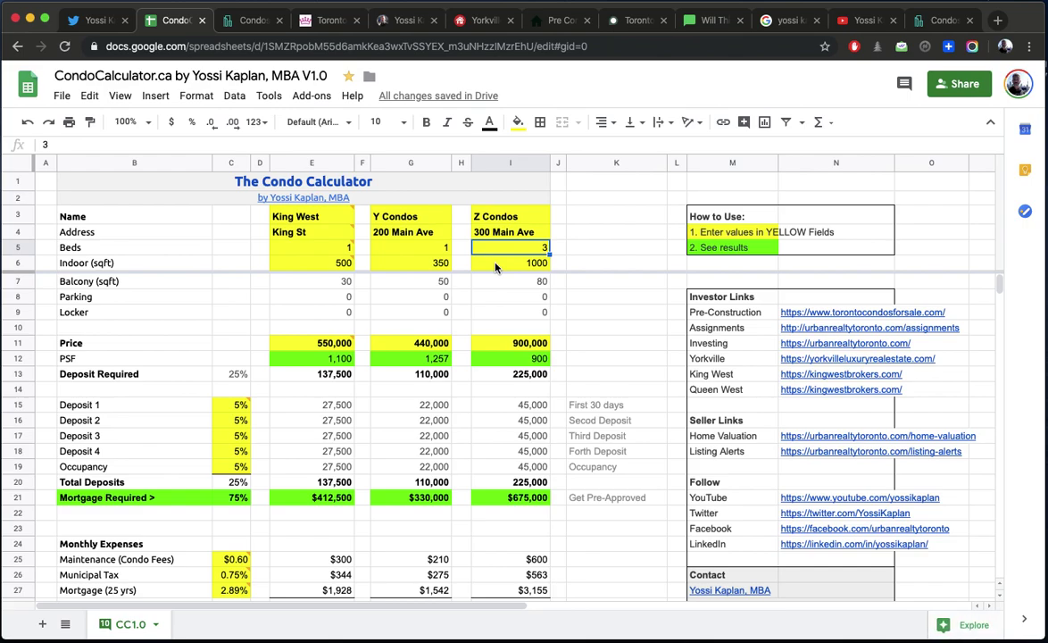
# Switch to YouTube, open the video "Which is The Best Condo Investment? 450, 550 or 750sqft?" and skip to its Condo Calculator part.
pyautogui.click(866, 18)
pyautogui.scroll(15, 427, 344)
pyautogui.scroll(10, 427, 360)
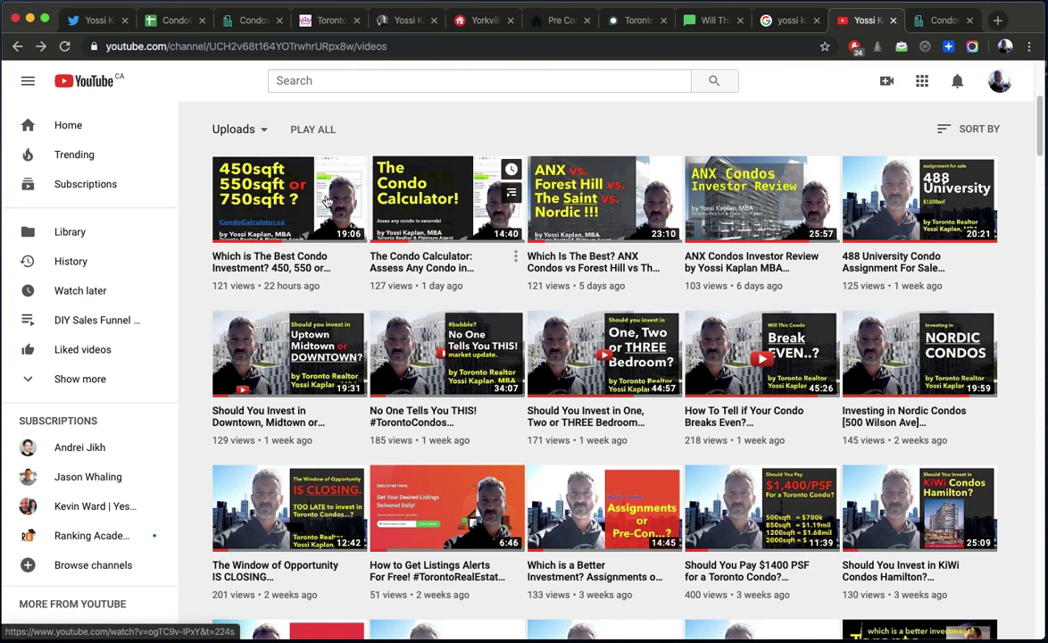
pyautogui.click(248, 198)
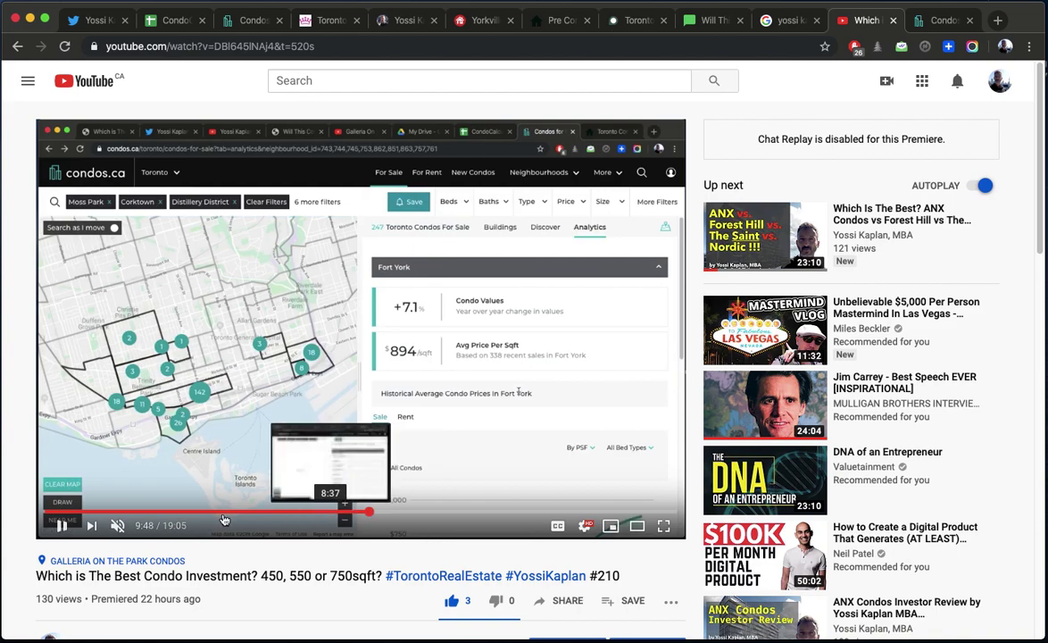
pyautogui.click(371, 515)
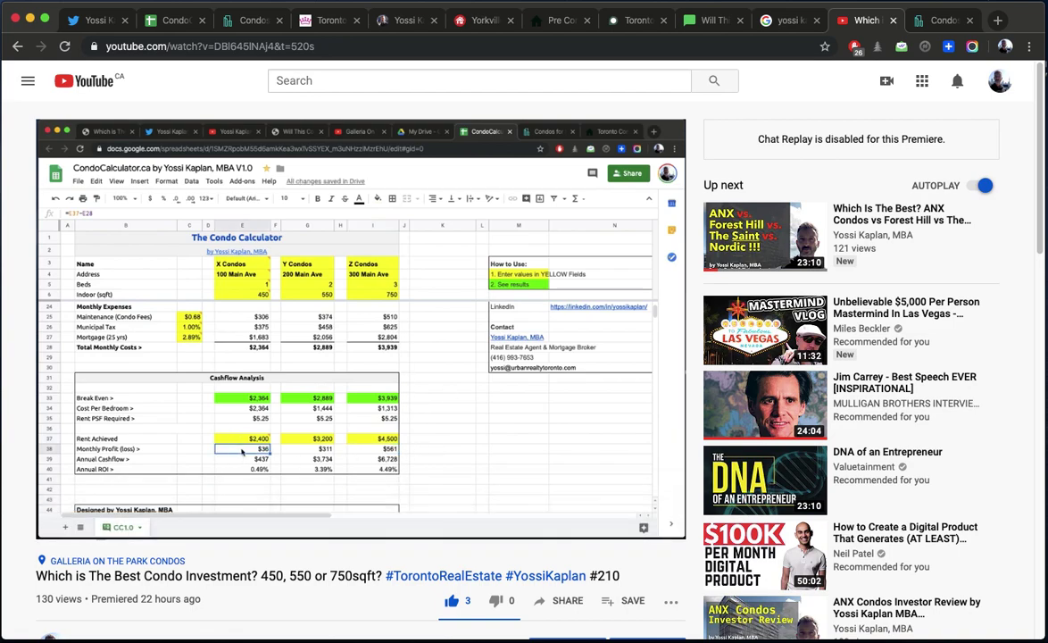
# Return to the Condo Calculator spreadsheet and set Z Condos to 850 sqft indoor area and a price of 850,000.
pyautogui.click(176, 19)
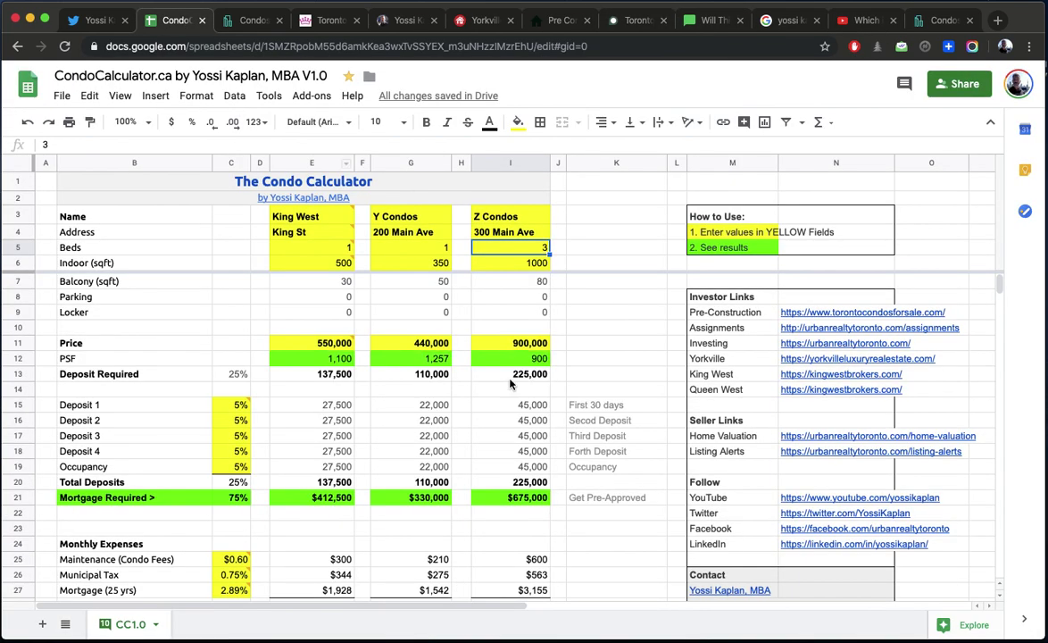
pyautogui.click(510, 263)
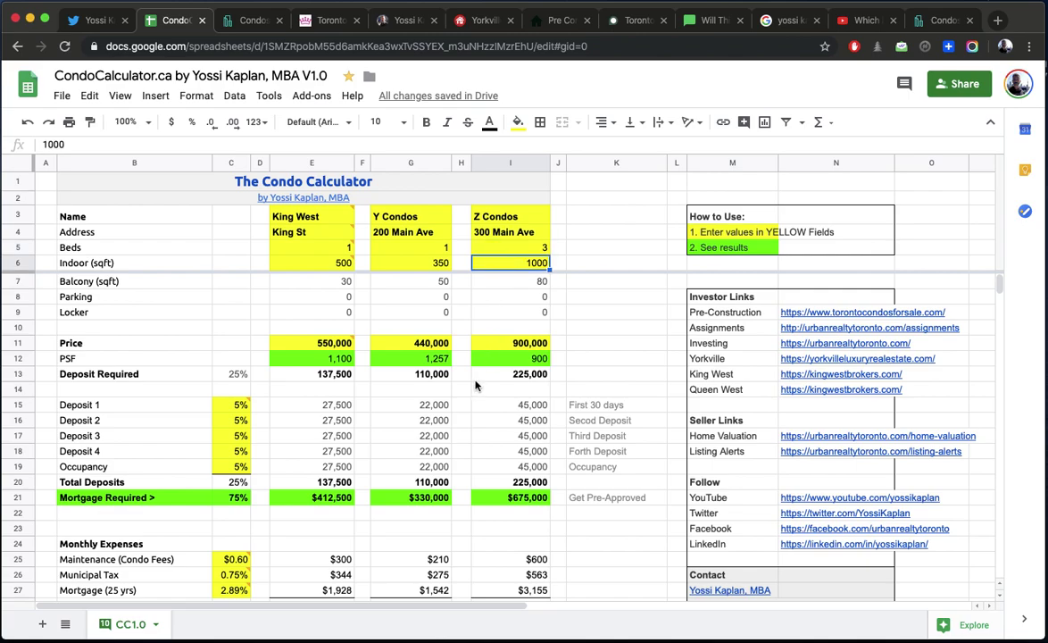
pyautogui.write('850')
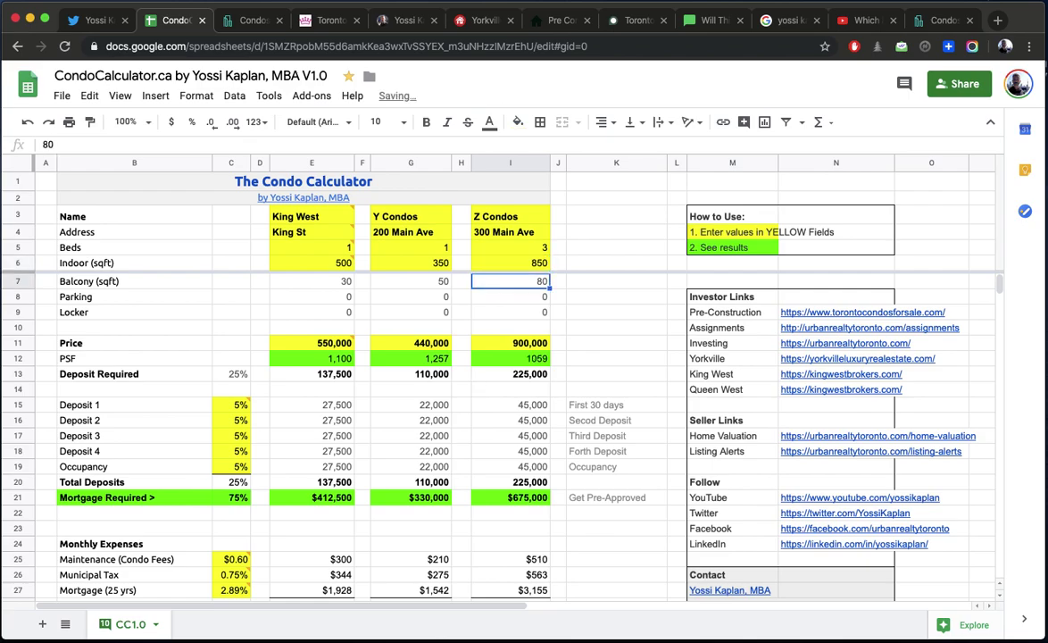
pyautogui.click(502, 347)
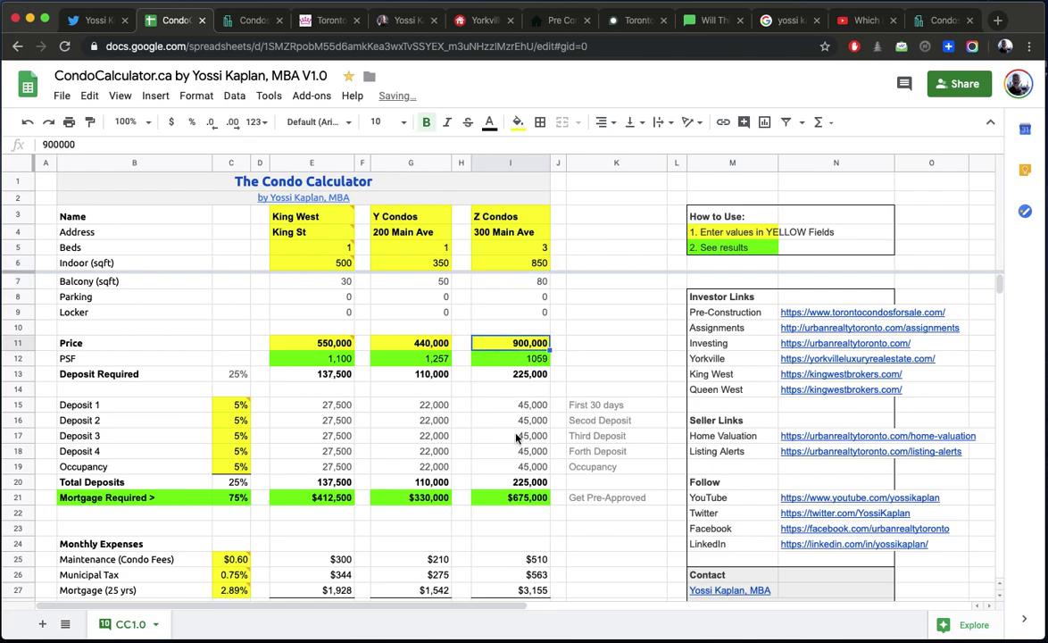
pyautogui.write('850000')
pyautogui.press('Return')
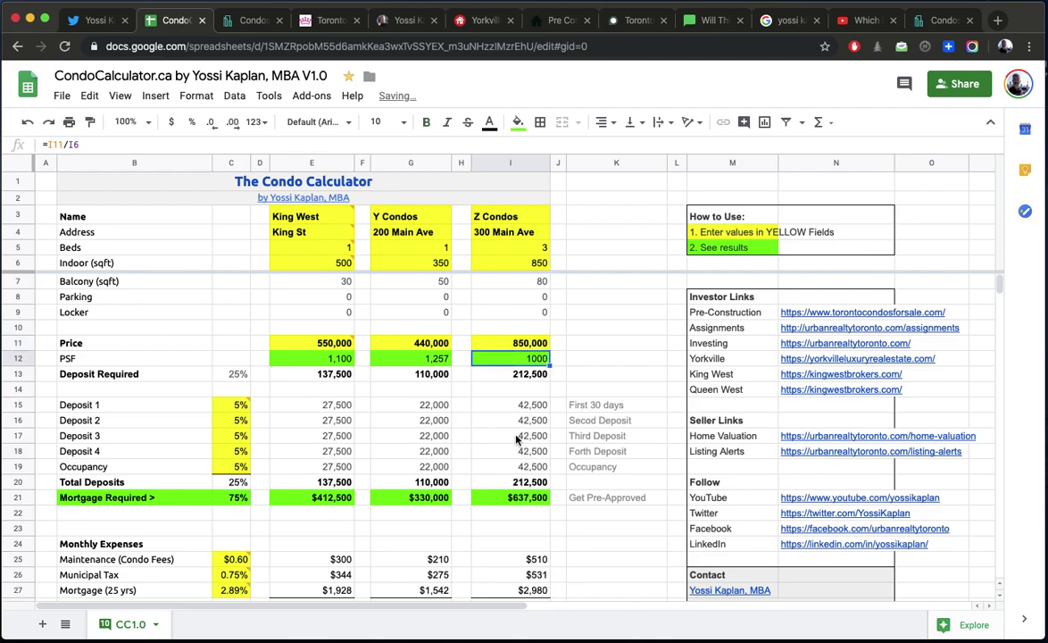
# Set the Occupancy deposit to 0% and check the deposit required for Z Condos.
pyautogui.click(507, 378)
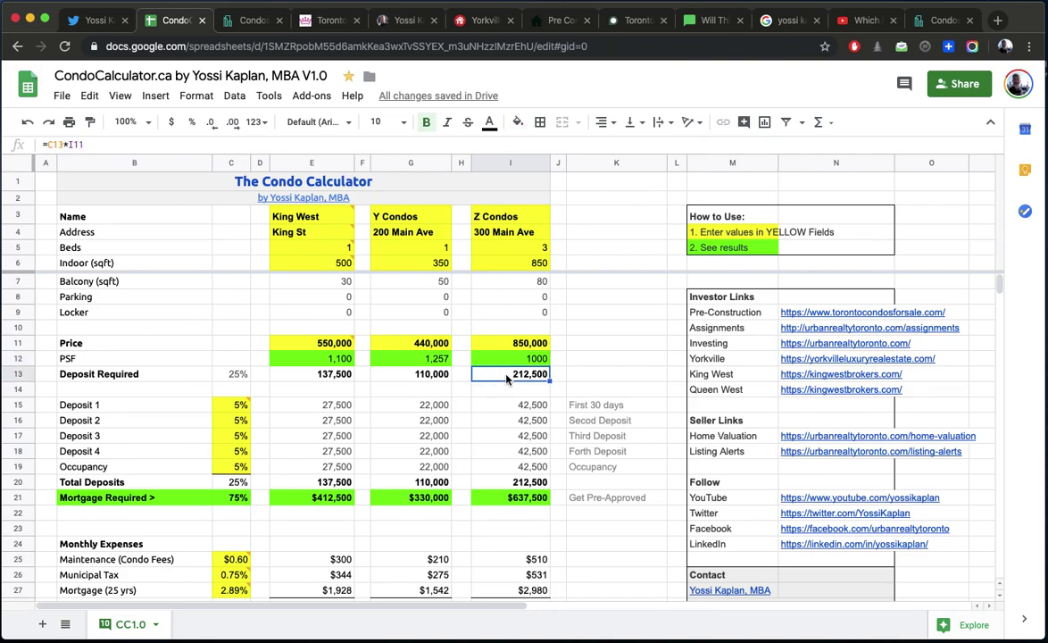
pyautogui.click(234, 466)
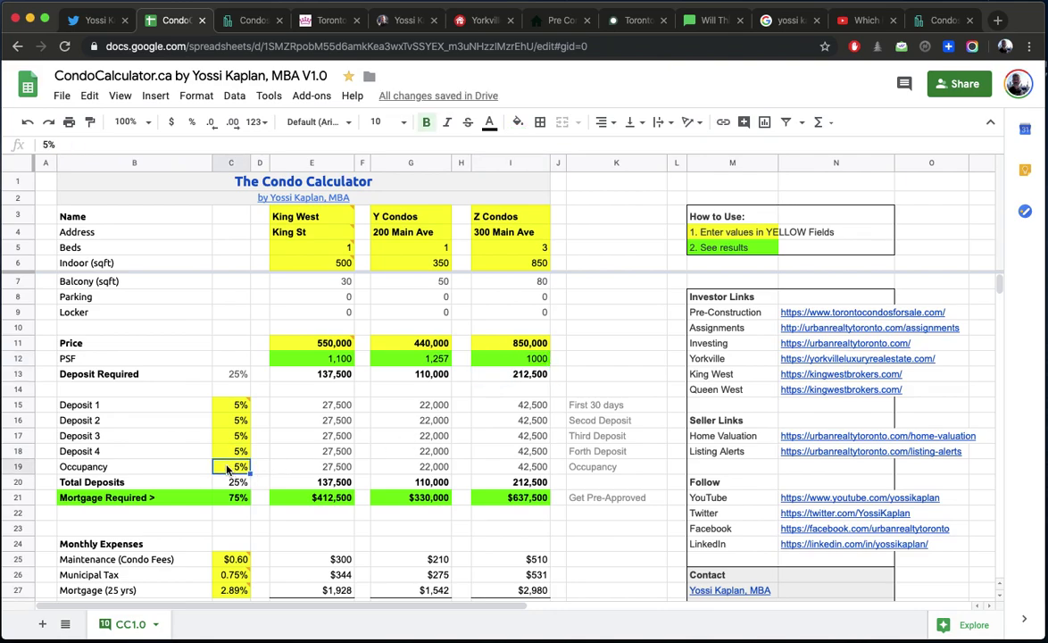
pyautogui.write('0')
pyautogui.press('Return')
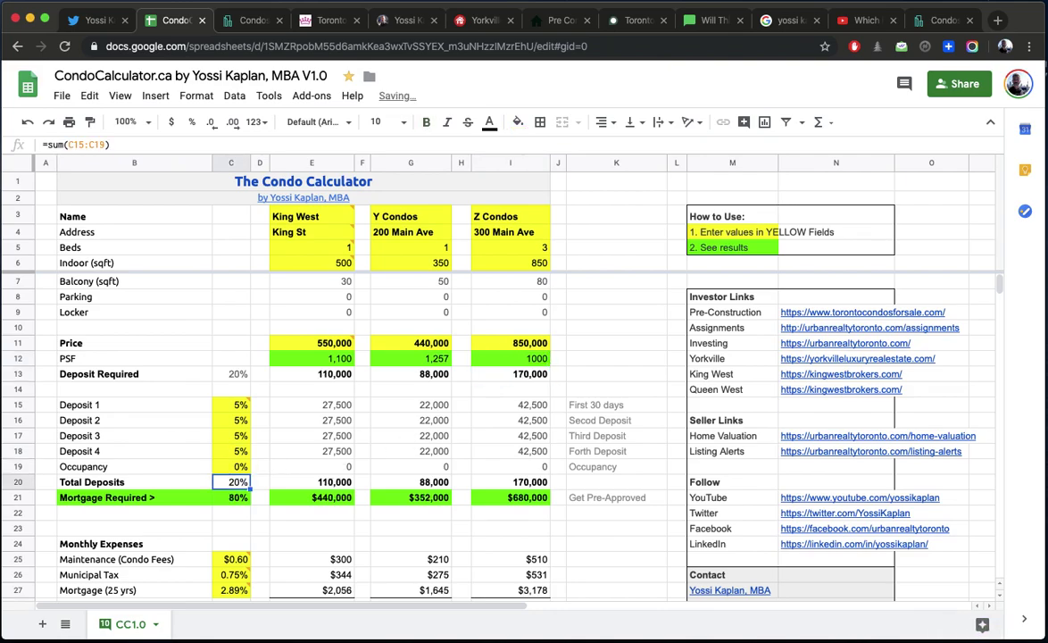
pyautogui.click(504, 373)
# Review the Z Condos maintenance, municipal tax, total monthly costs and break-even figure.
pyautogui.scroll(-3, 504, 429)
pyautogui.scroll(-1, 504, 440)
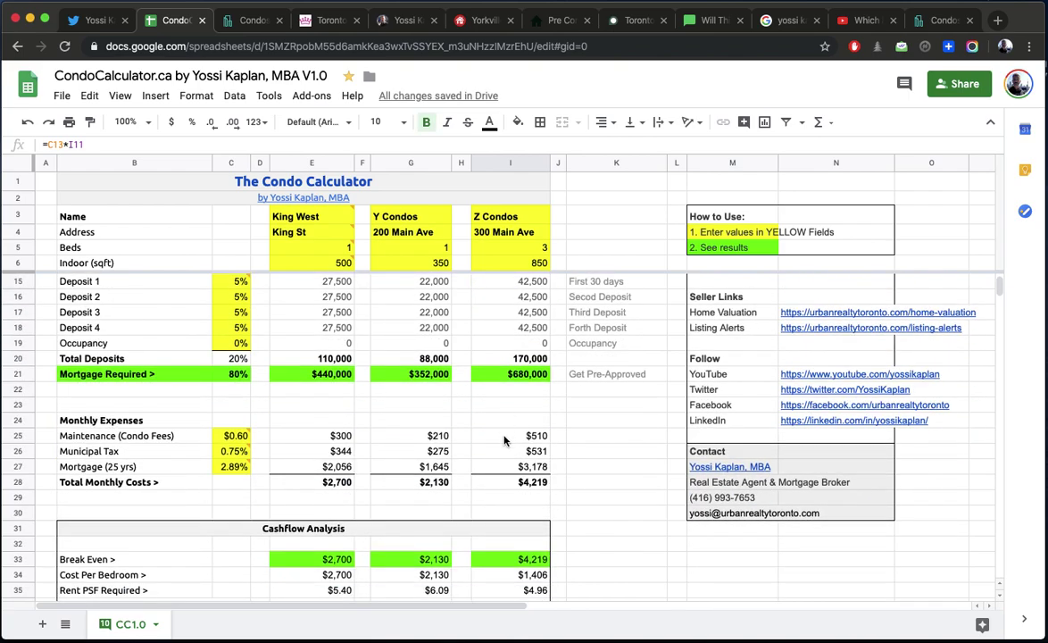
pyautogui.click(503, 440)
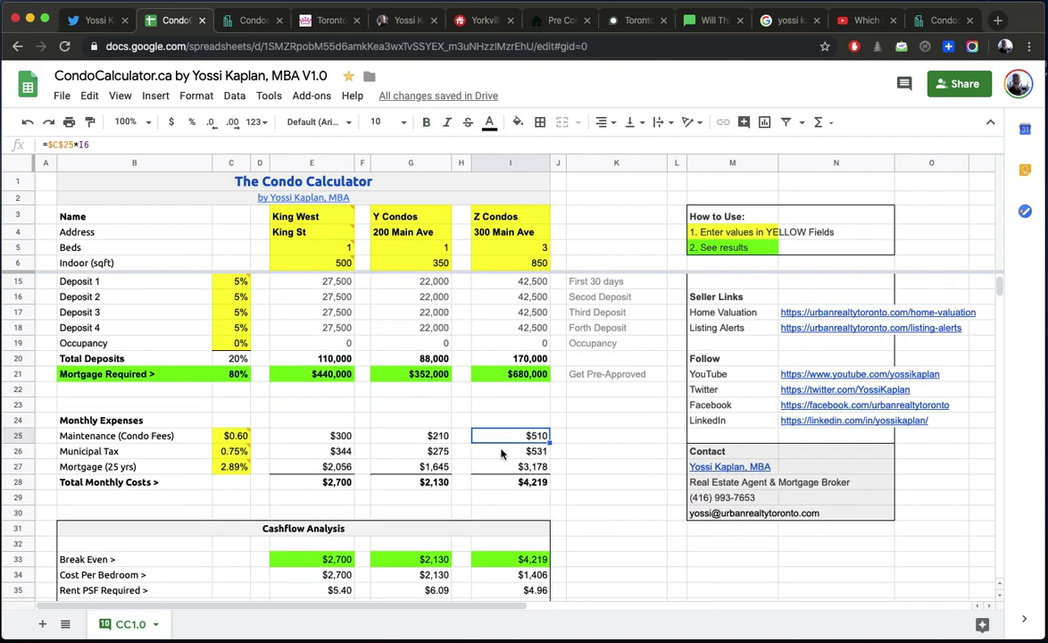
pyautogui.click(501, 453)
pyautogui.click(505, 482)
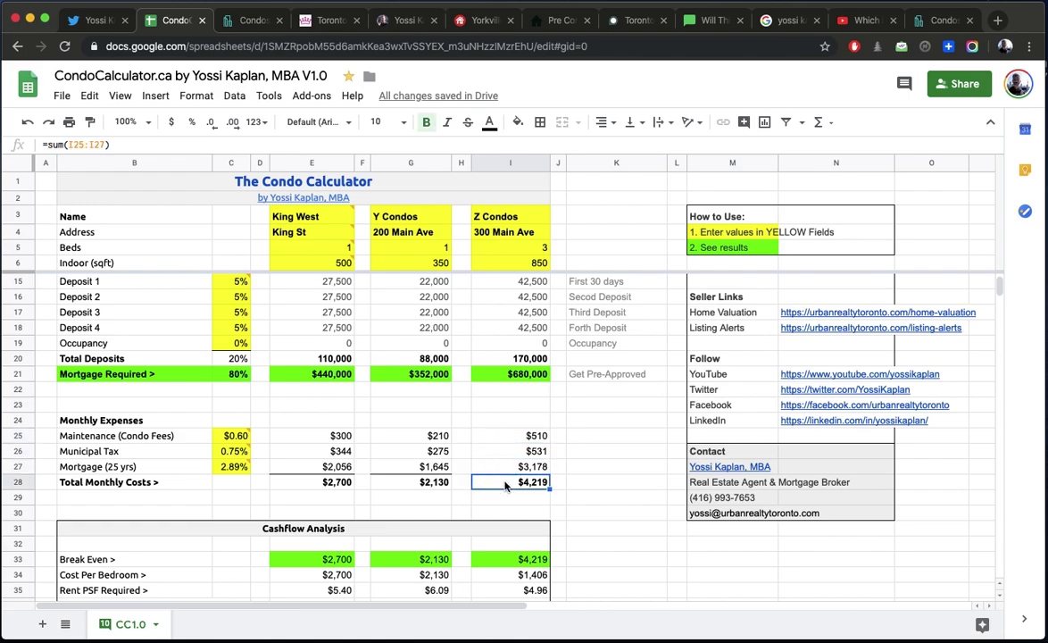
pyautogui.scroll(-10, 504, 468)
pyautogui.click(501, 409)
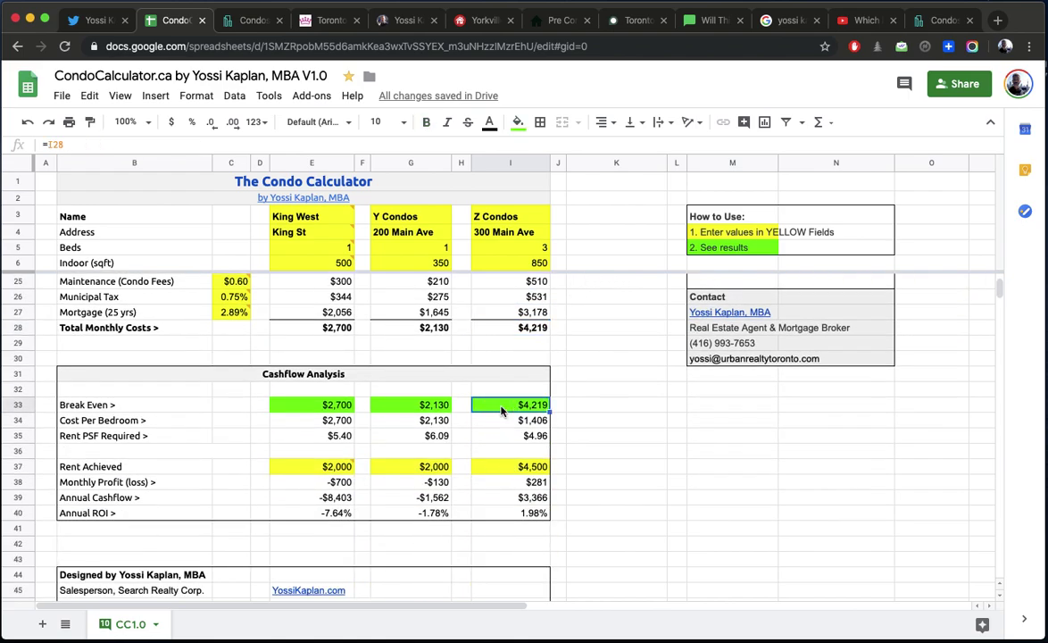
# Set the Z Condos Rent Achieved to $4,200 after checking its bedroom count.
pyautogui.click(490, 471)
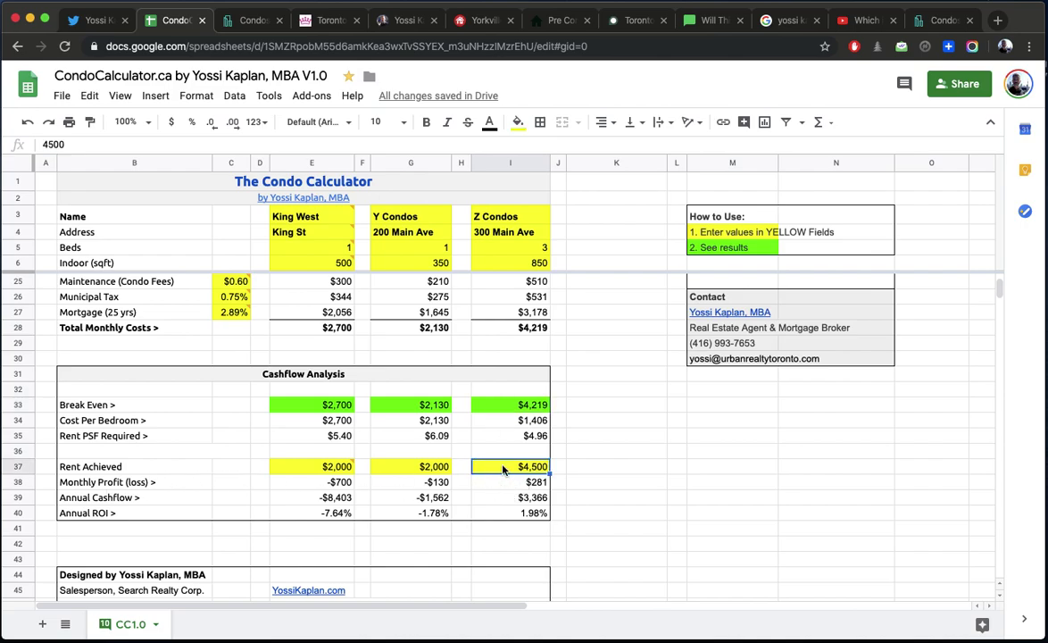
pyautogui.click(514, 250)
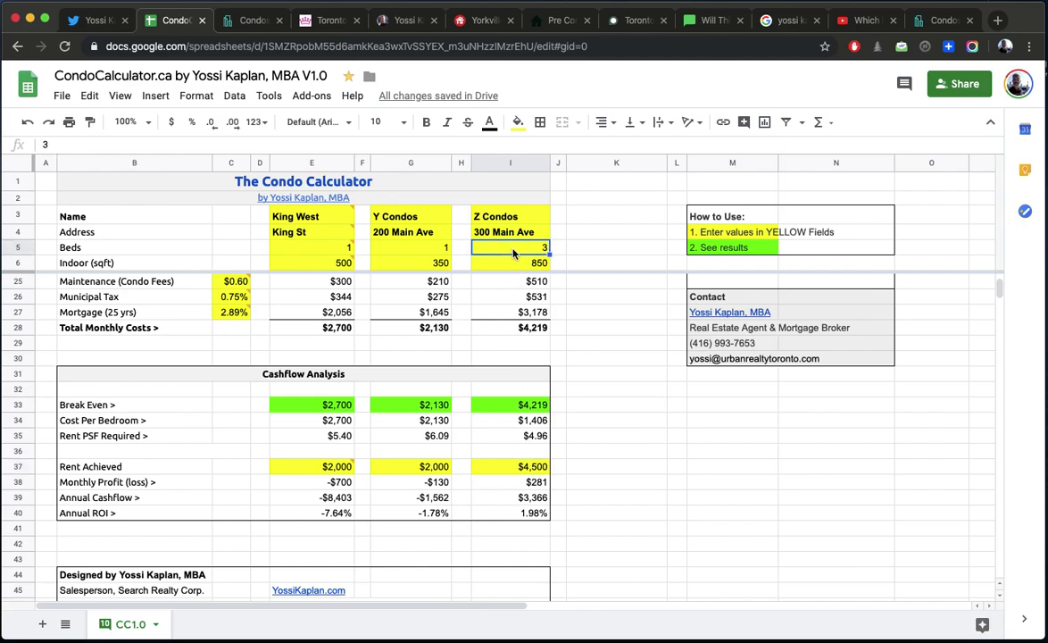
pyautogui.click(512, 468)
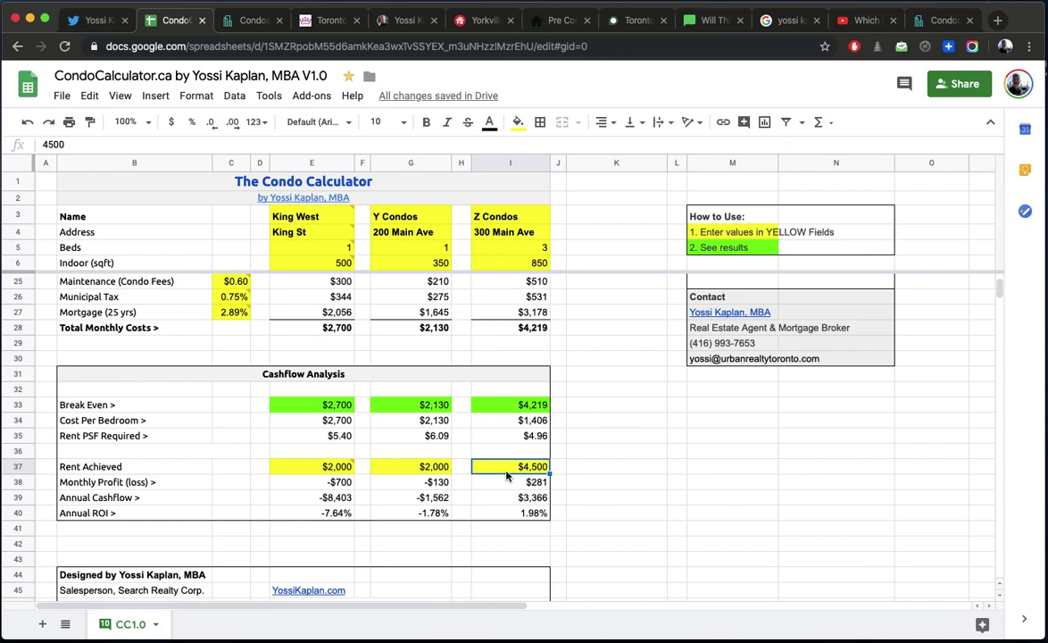
pyautogui.write('42000')
pyautogui.press('BackSpace')
pyautogui.press('Return')
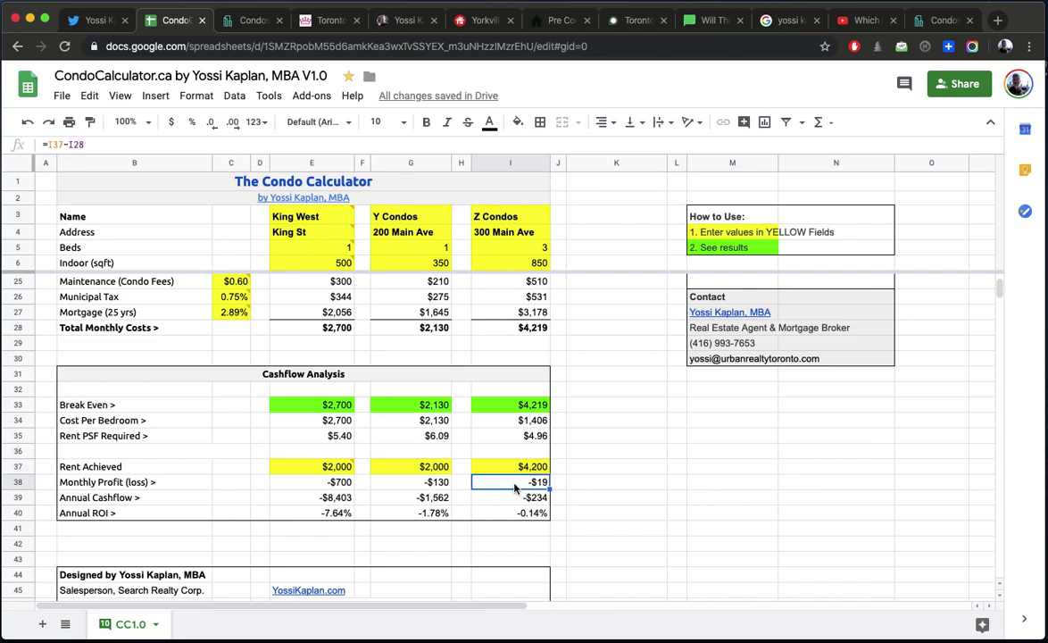
# Set the Occupancy deposit to 10% and check the total deposits and break-even for Z Condos.
pyautogui.scroll(5, 455, 460)
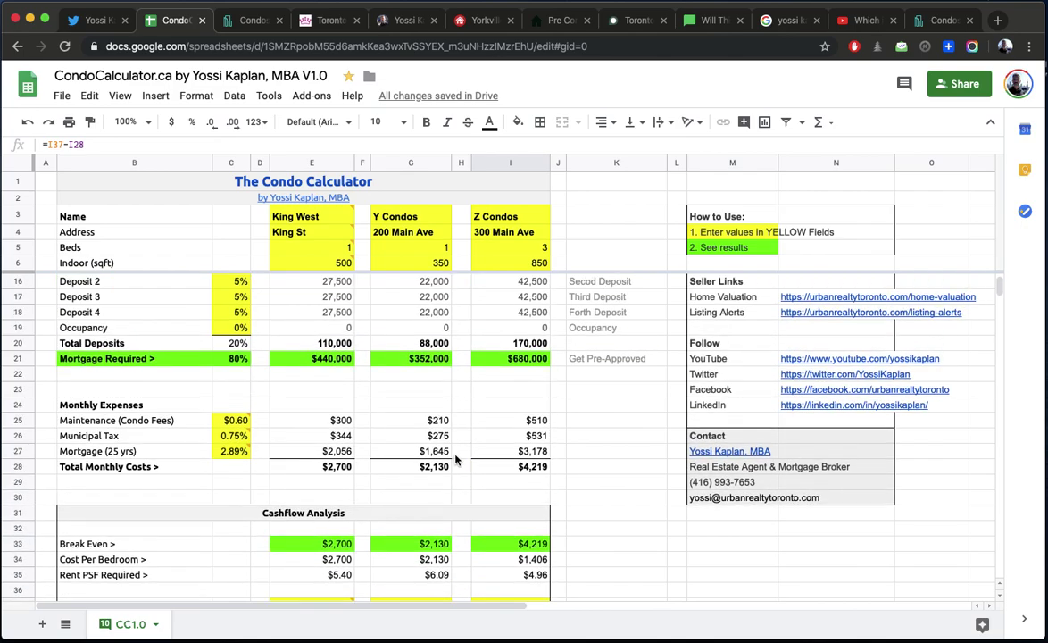
pyautogui.click(222, 327)
pyautogui.write('10')
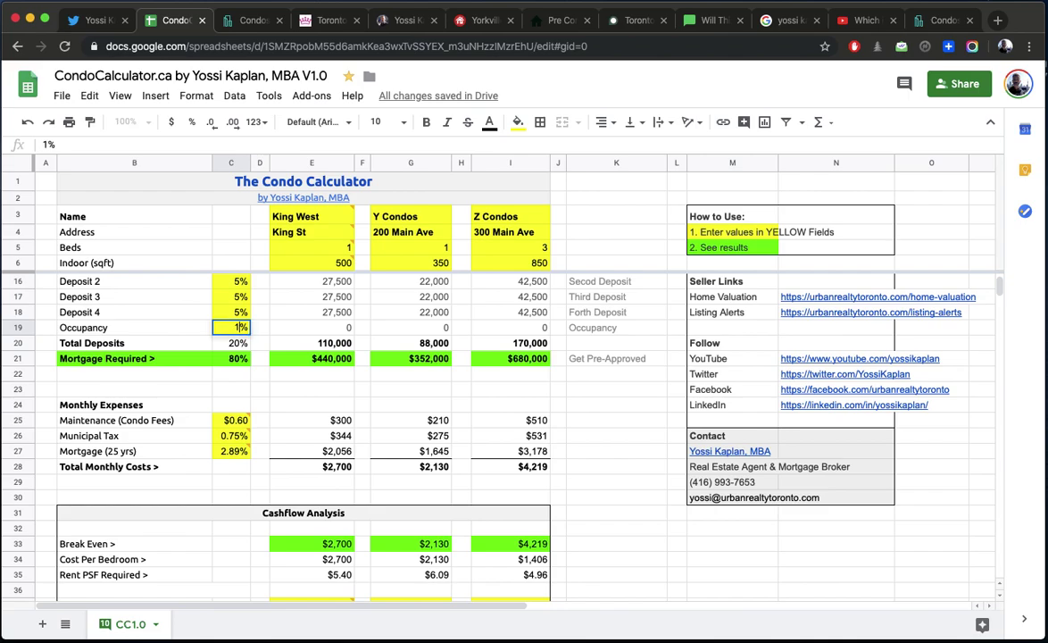
pyautogui.press('Return')
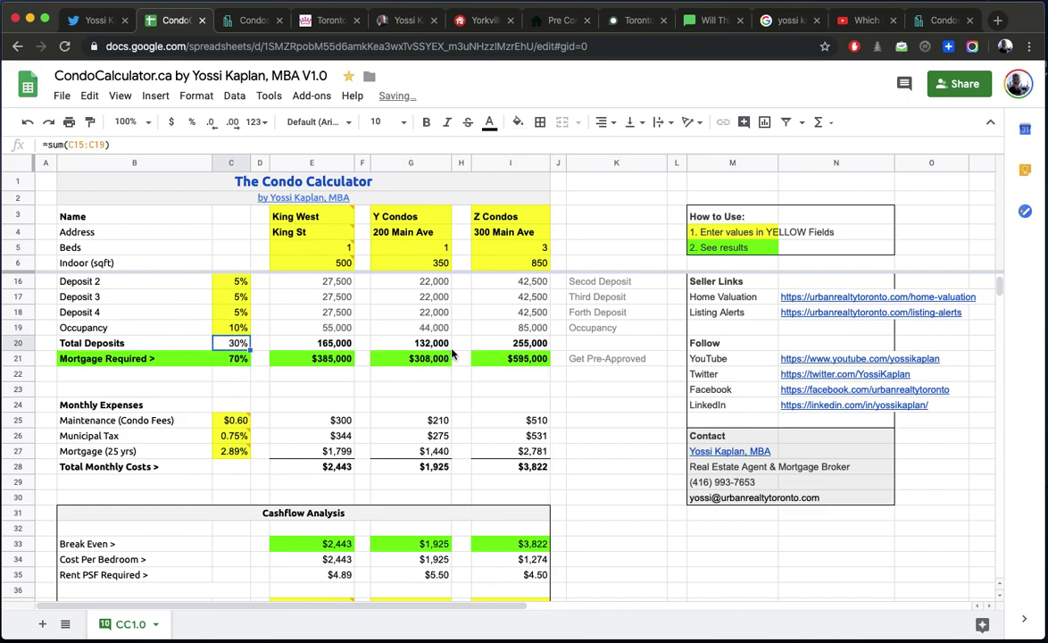
pyautogui.click(501, 346)
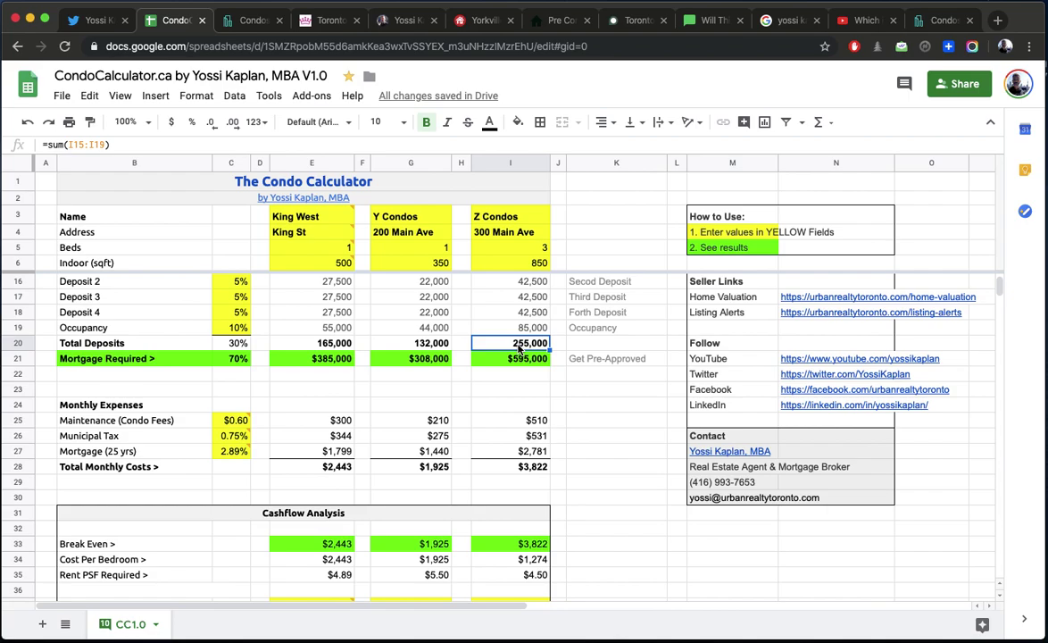
pyautogui.scroll(-3, 518, 393)
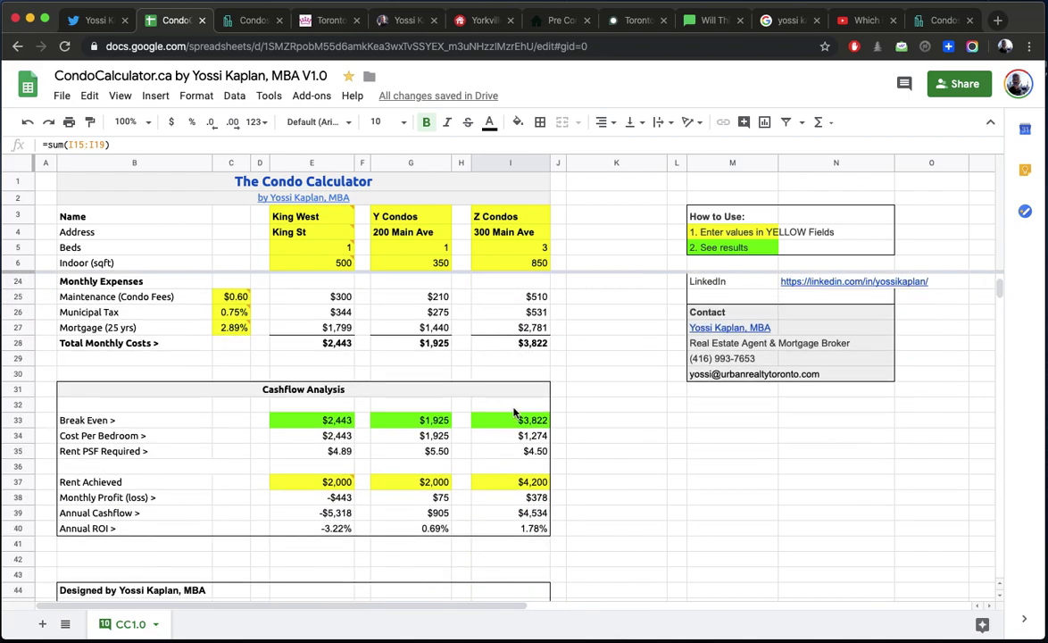
pyautogui.click(514, 416)
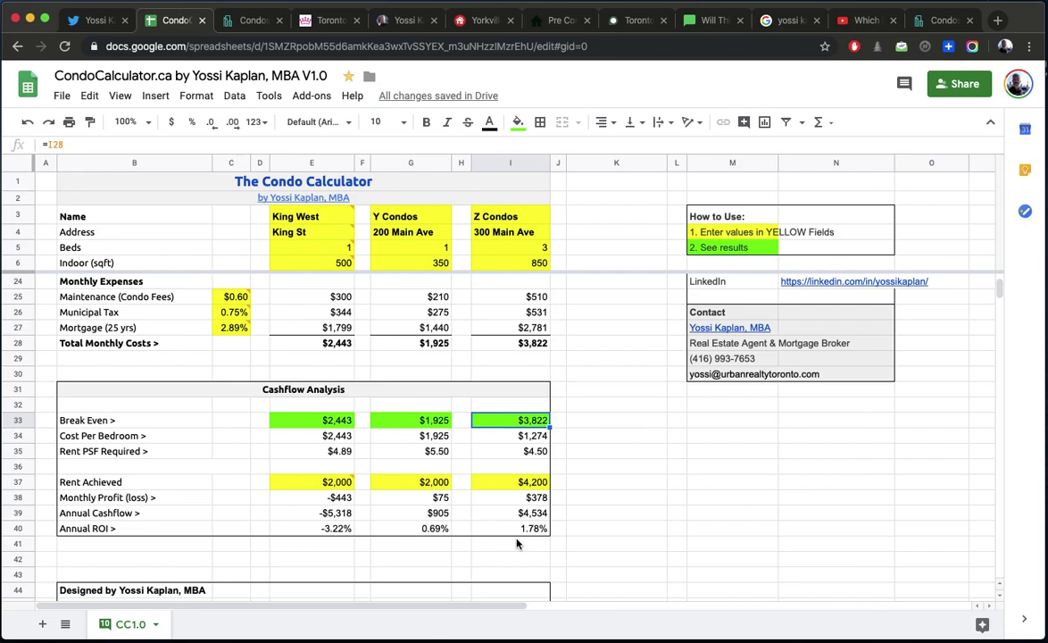
# Review the Z Condos deposits, bedroom count and indoor area.
pyautogui.scroll(2, 534, 530)
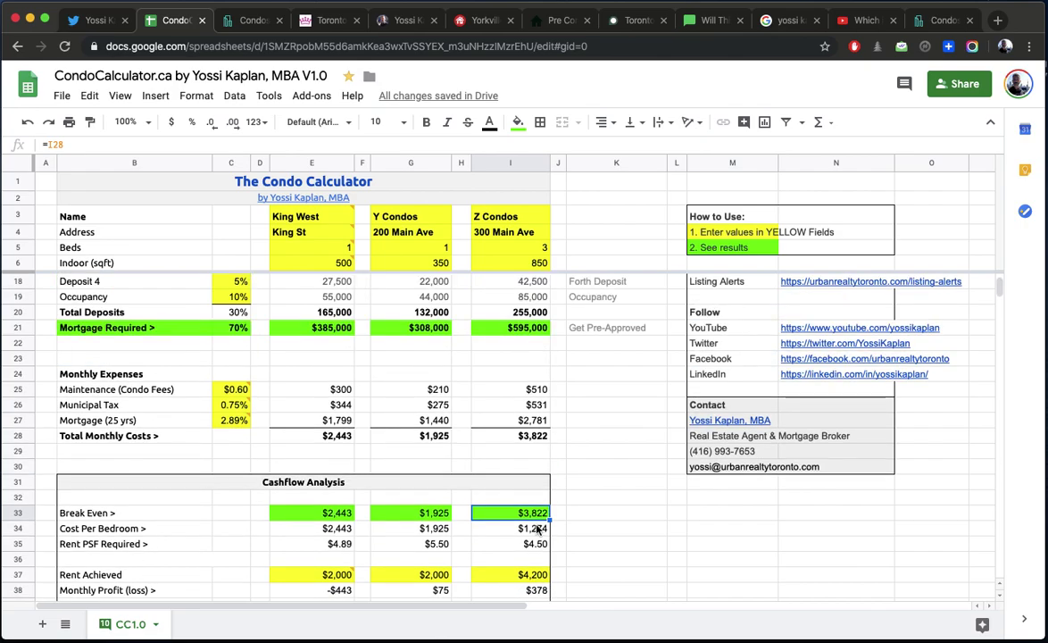
pyautogui.scroll(4, 534, 530)
pyautogui.scroll(-2, 533, 528)
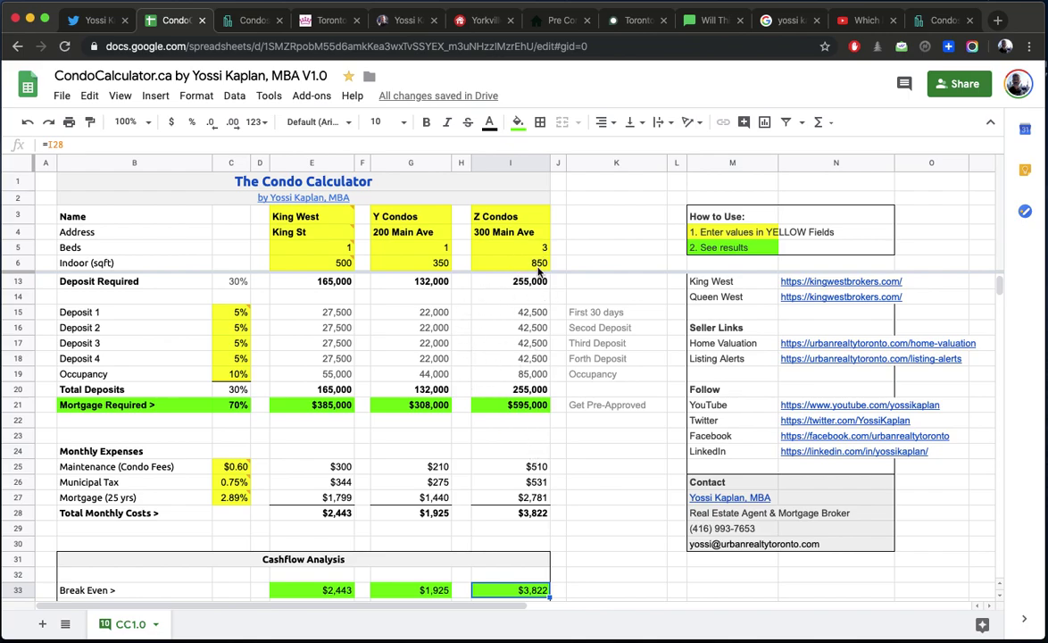
pyautogui.click(515, 250)
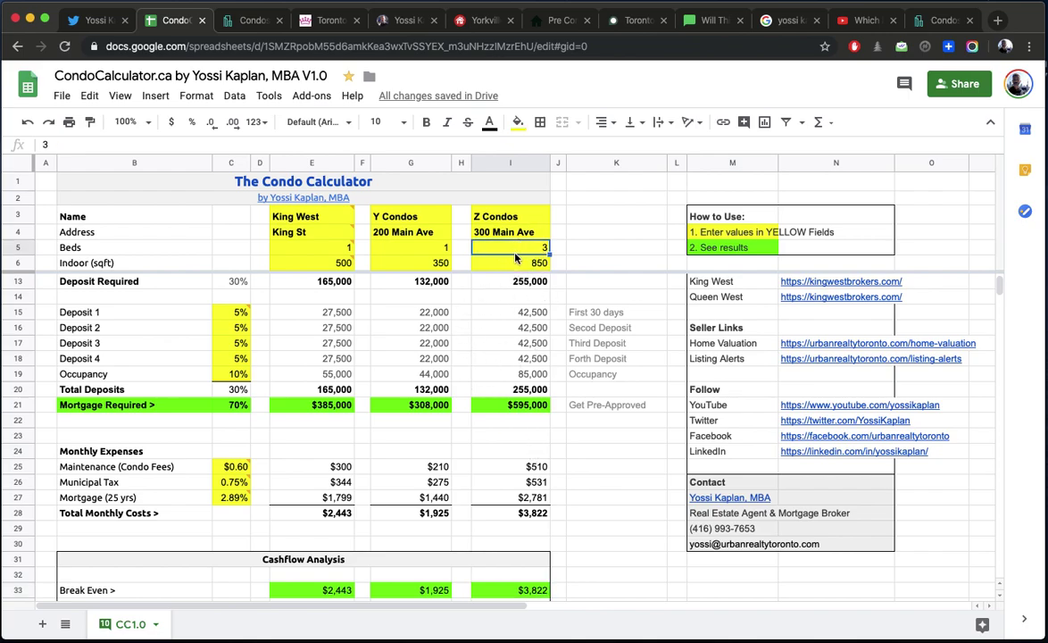
pyautogui.click(516, 247)
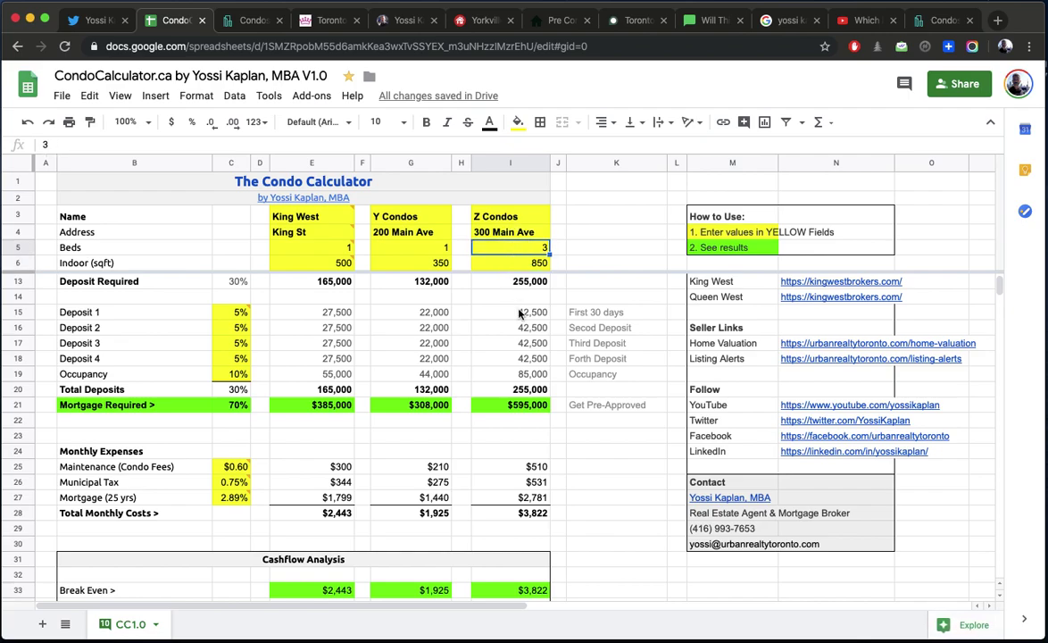
pyautogui.click(502, 388)
pyautogui.click(515, 250)
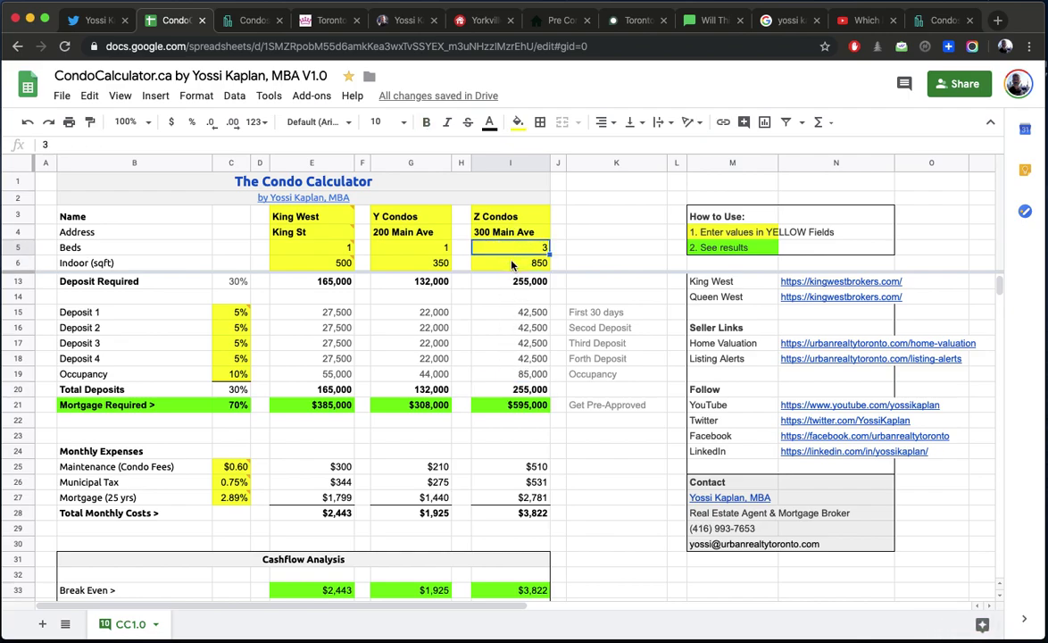
pyautogui.click(513, 264)
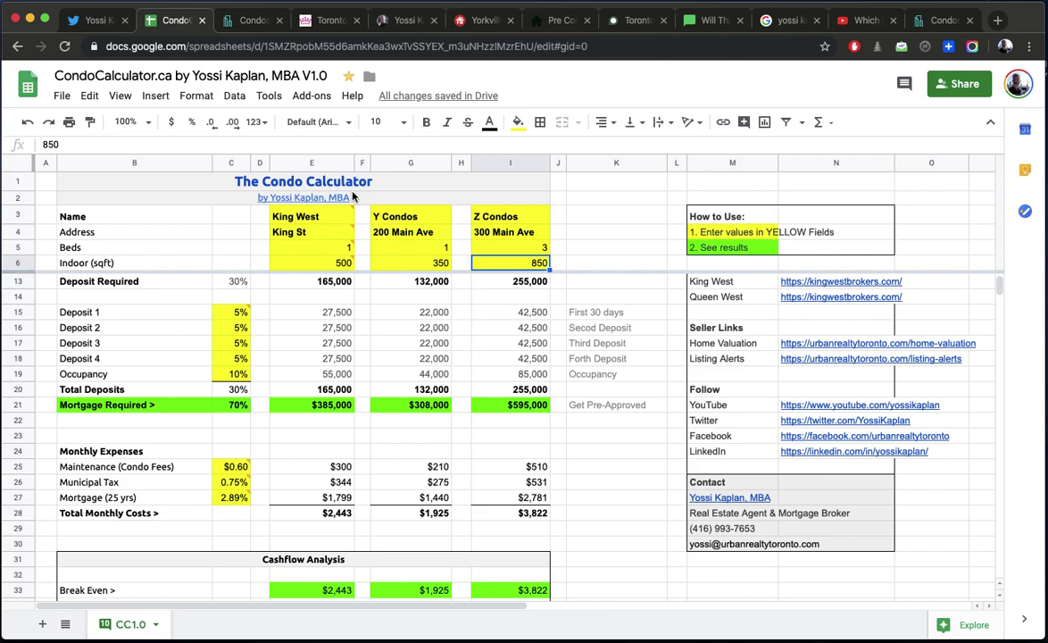
# Switch to the YouTube video about the best condo investment, open its uploader's channel and browse the uploads and playlists.
pyautogui.click(861, 19)
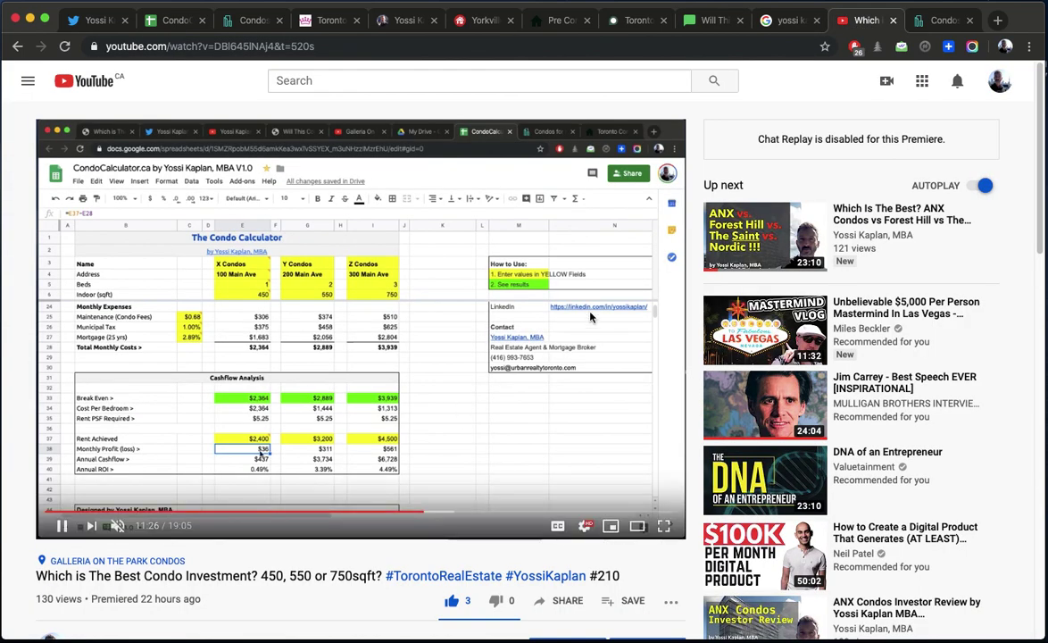
pyautogui.scroll(-3, 108, 476)
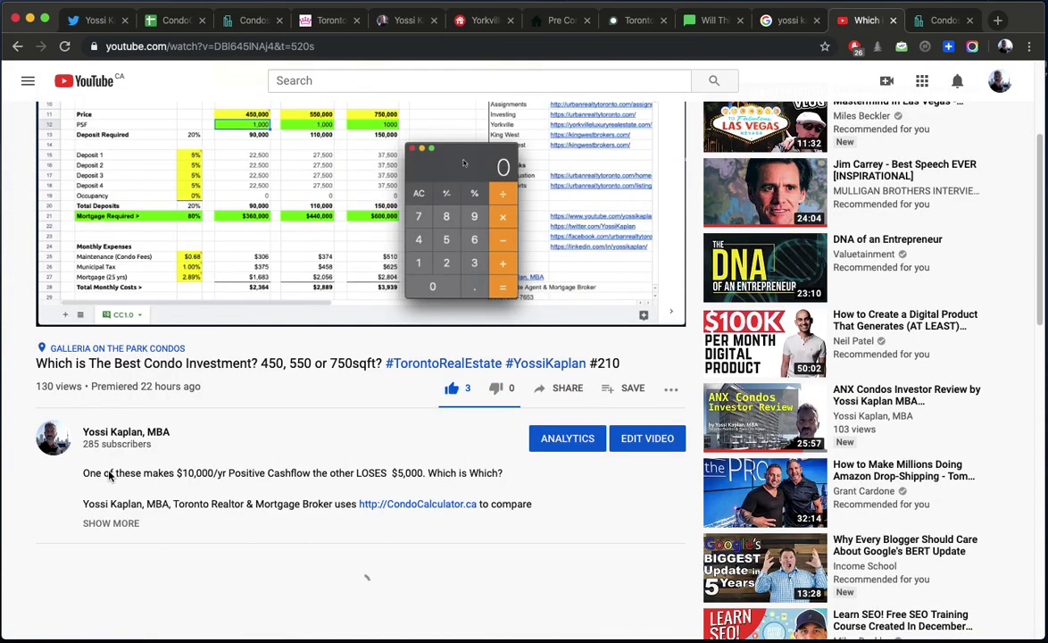
pyautogui.click(112, 433)
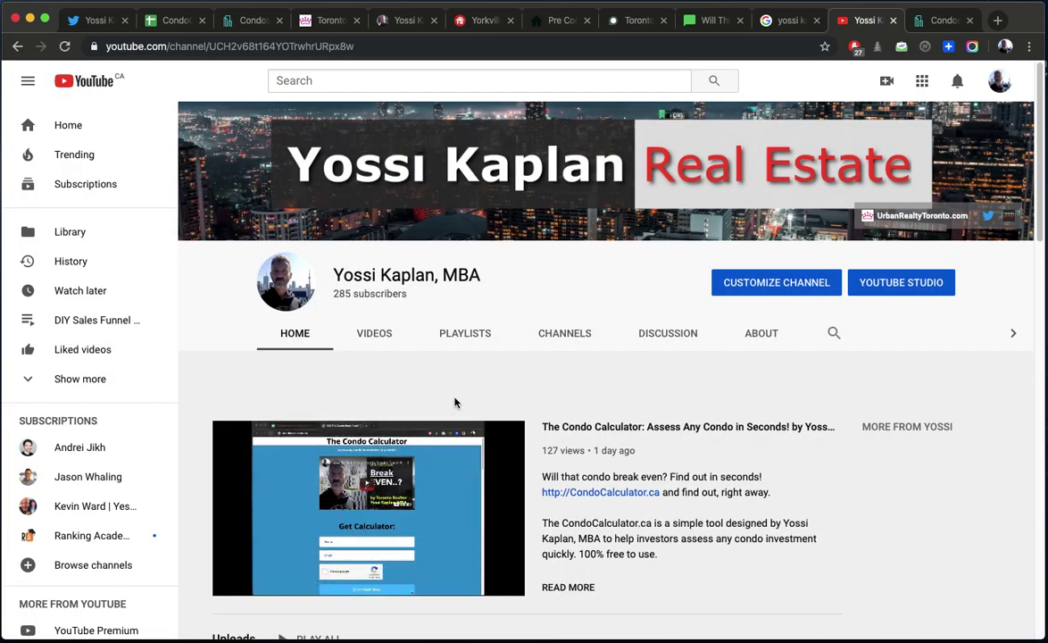
pyautogui.scroll(-7, 635, 402)
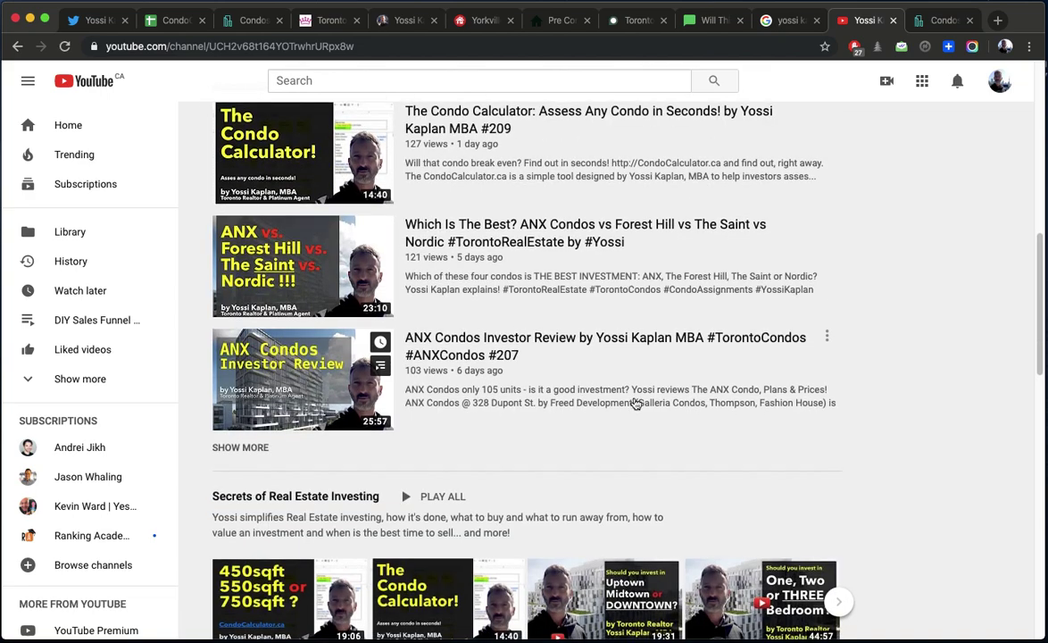
pyautogui.scroll(-3, 636, 403)
pyautogui.click(837, 359)
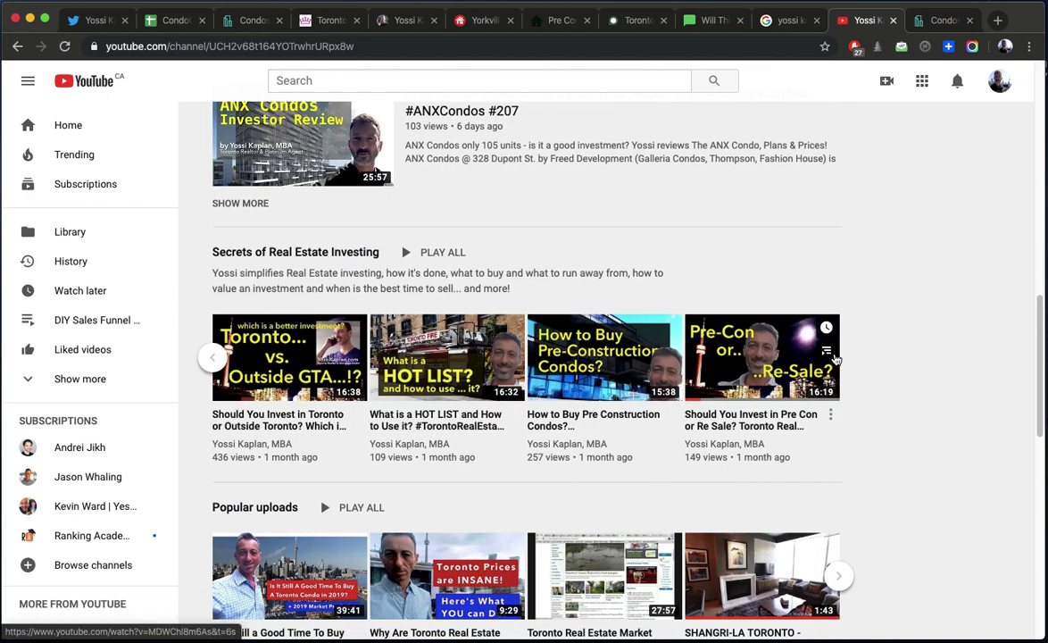
pyautogui.click(831, 353)
pyautogui.scroll(10, 585, 420)
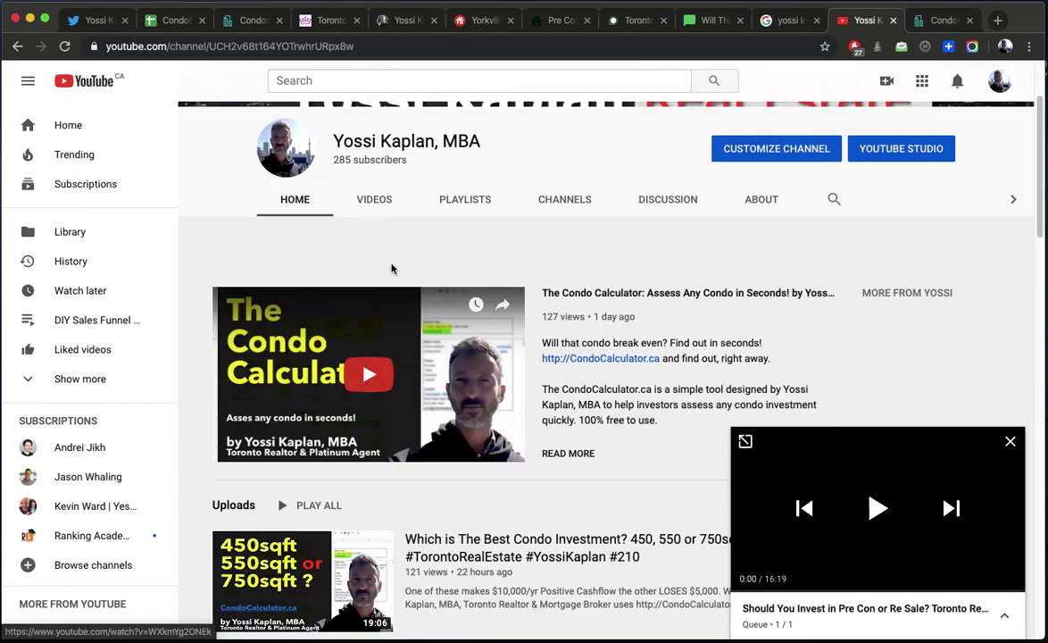
# From the channel's full list of uploaded videos, open "Investing in Nordic Condos" and pause it on the 3 bedroom G9 floor plan.
pyautogui.click(382, 209)
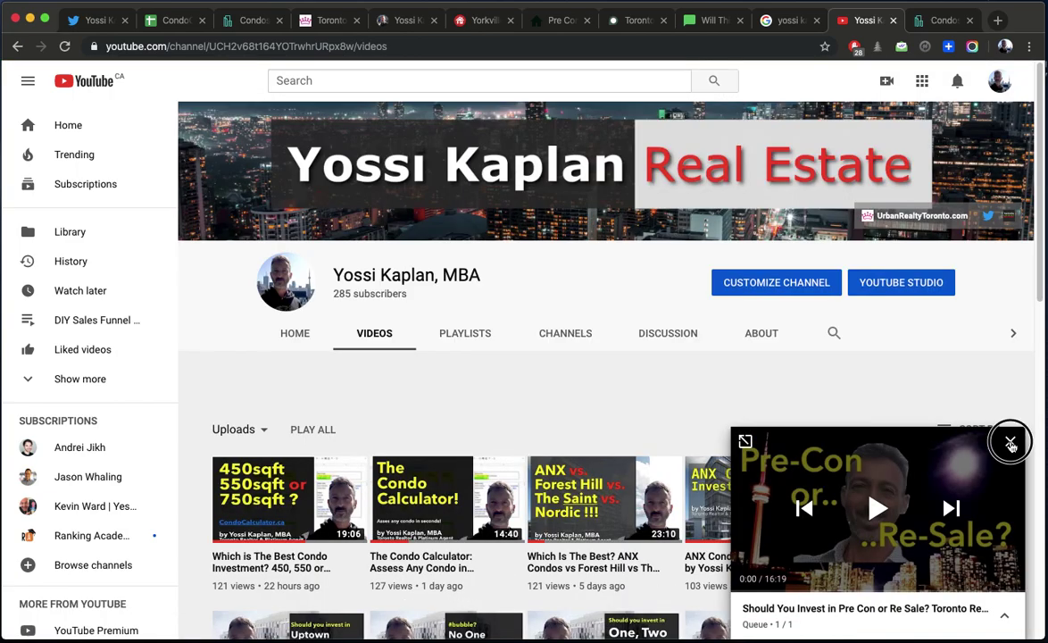
pyautogui.click(1010, 441)
pyautogui.click(579, 393)
pyautogui.scroll(-5, 581, 420)
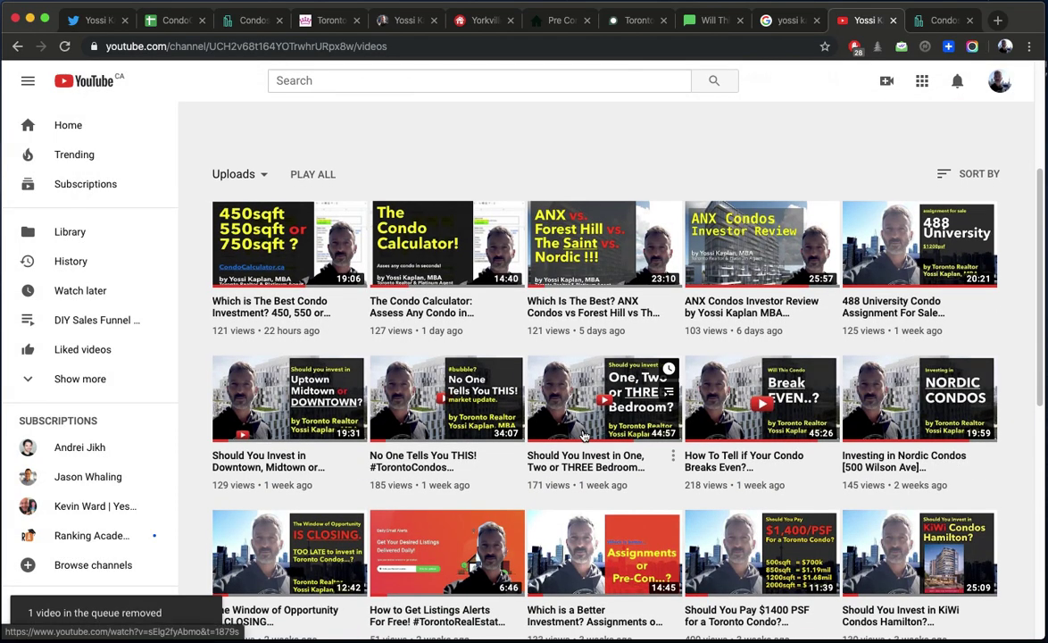
pyautogui.click(911, 397)
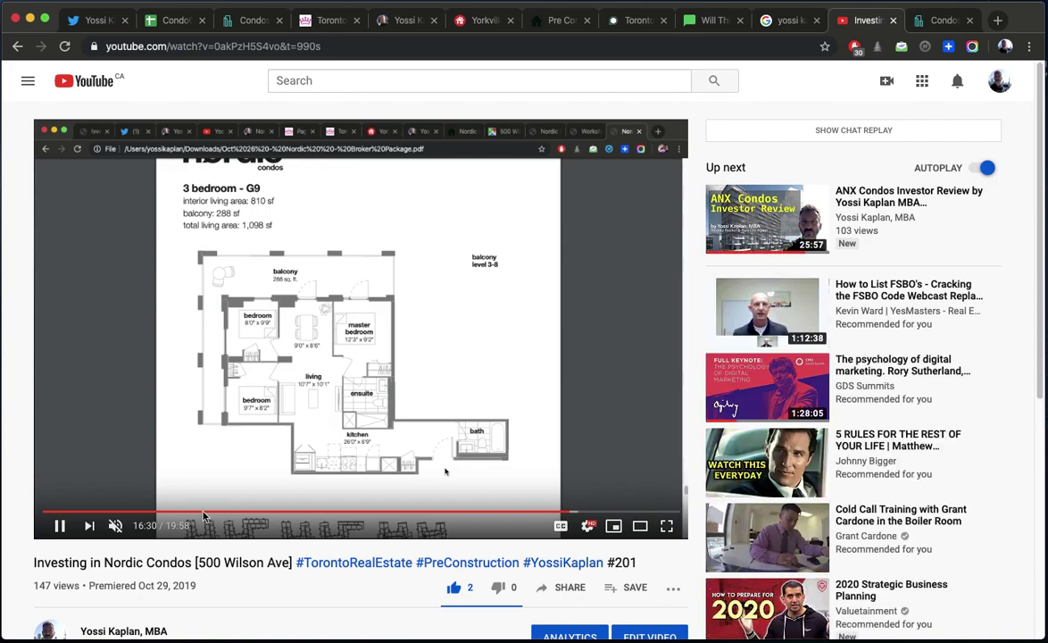
pyautogui.click(59, 526)
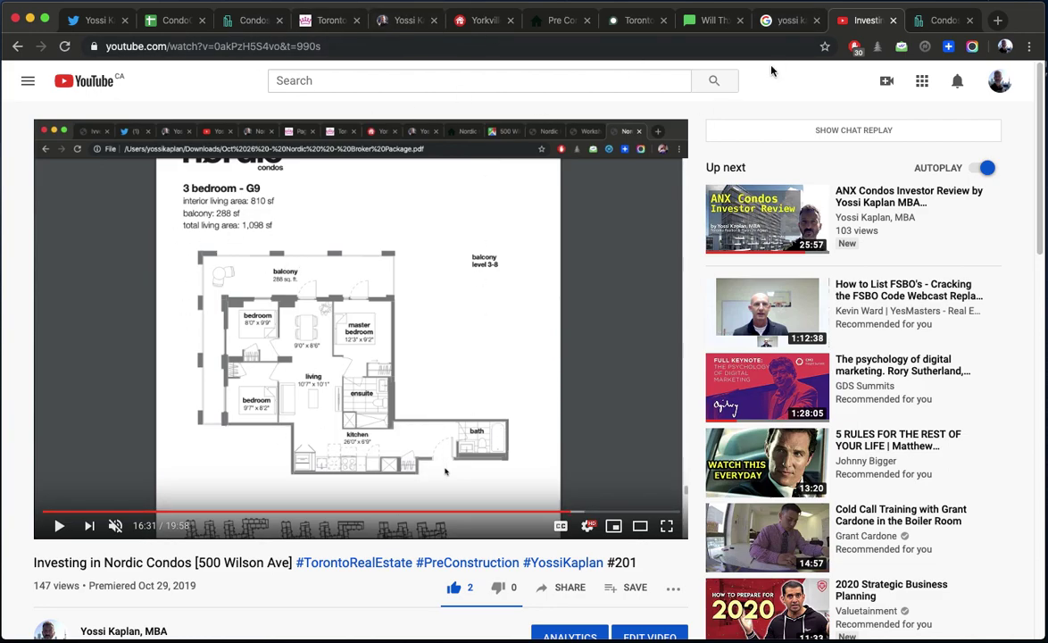
# Return to the Condo Calculator spreadsheet and set Z Condos to 810 sqft indoor area and a price of 790,000.
pyautogui.click(712, 21)
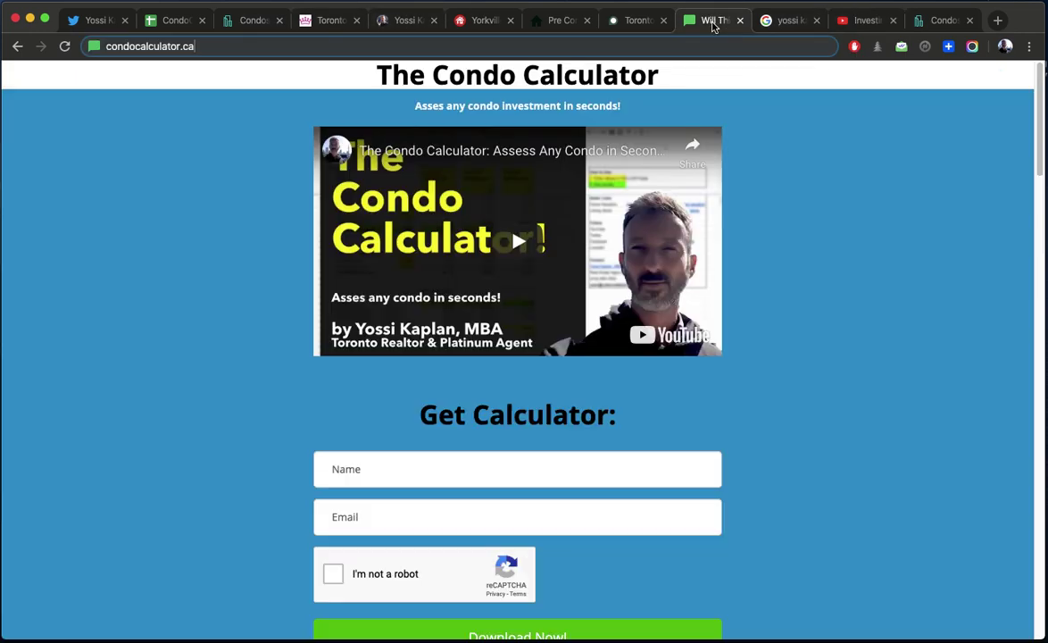
pyautogui.click(173, 20)
pyautogui.write('810')
pyautogui.press('Return')
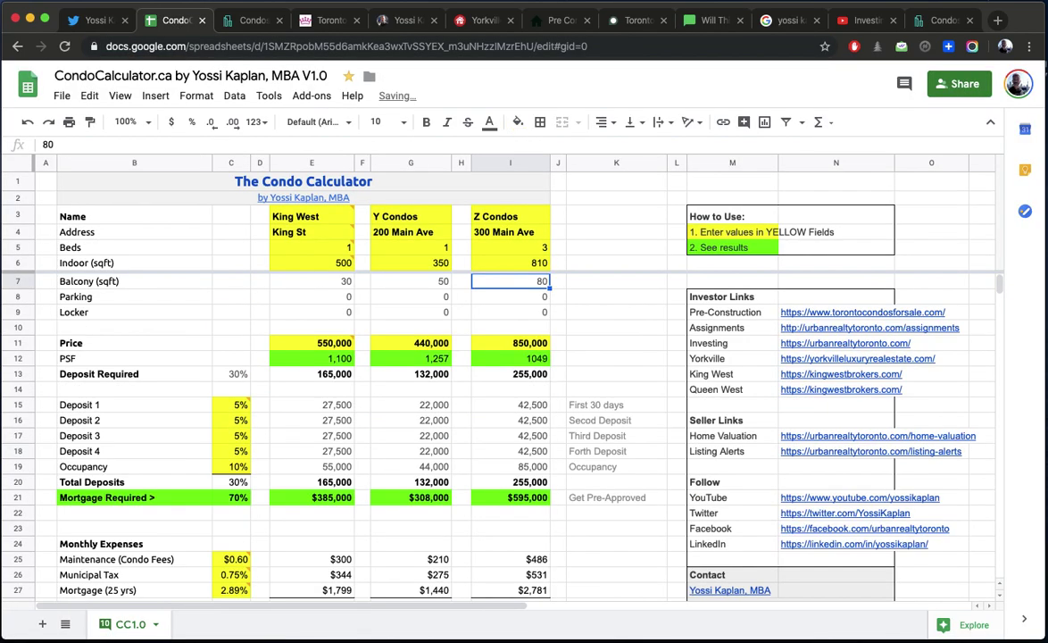
pyautogui.press('Down')
pyautogui.press('Down')
pyautogui.press('Down')
pyautogui.press('Down')
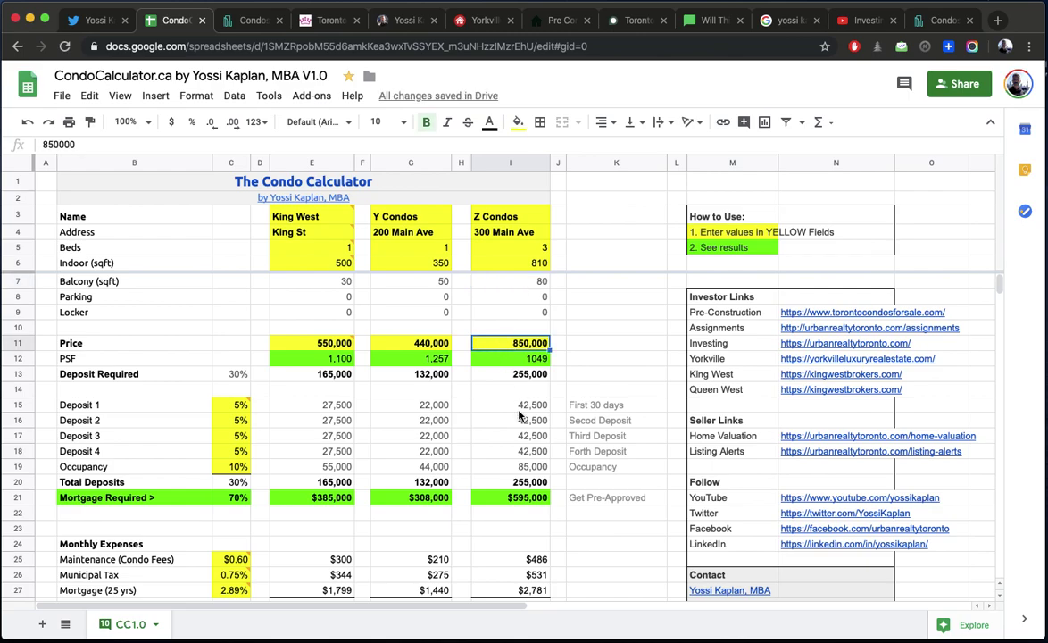
pyautogui.write('790,000')
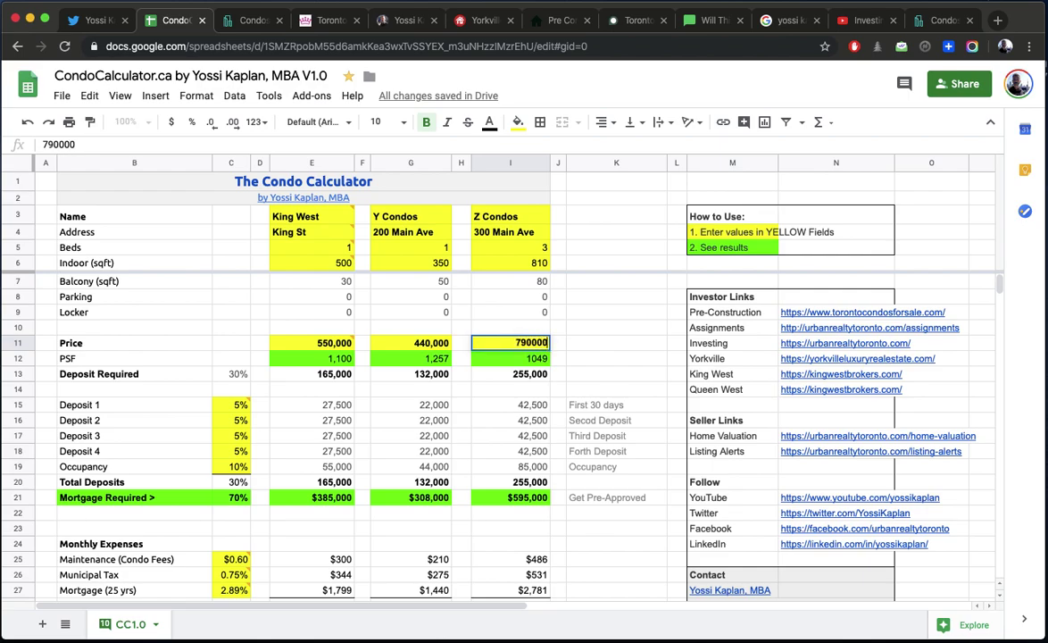
pyautogui.press('Return')
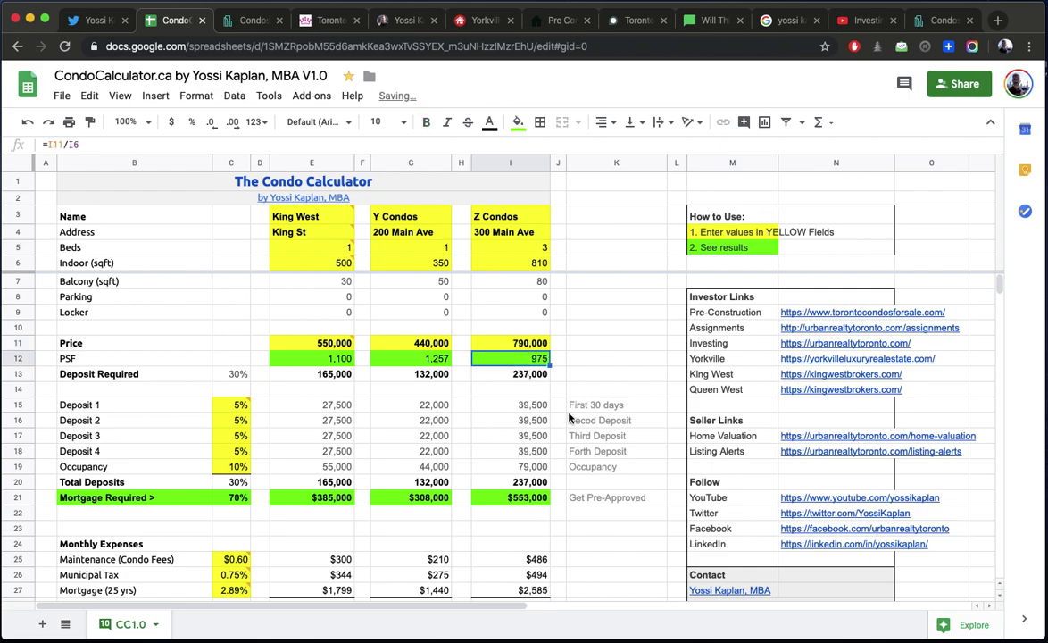
# Set the Occupancy deposit back to 0% and review the Z Condos cash flow, including break-even and cost per bedroom.
pyautogui.click(225, 467)
pyautogui.write('0')
pyautogui.press('Return')
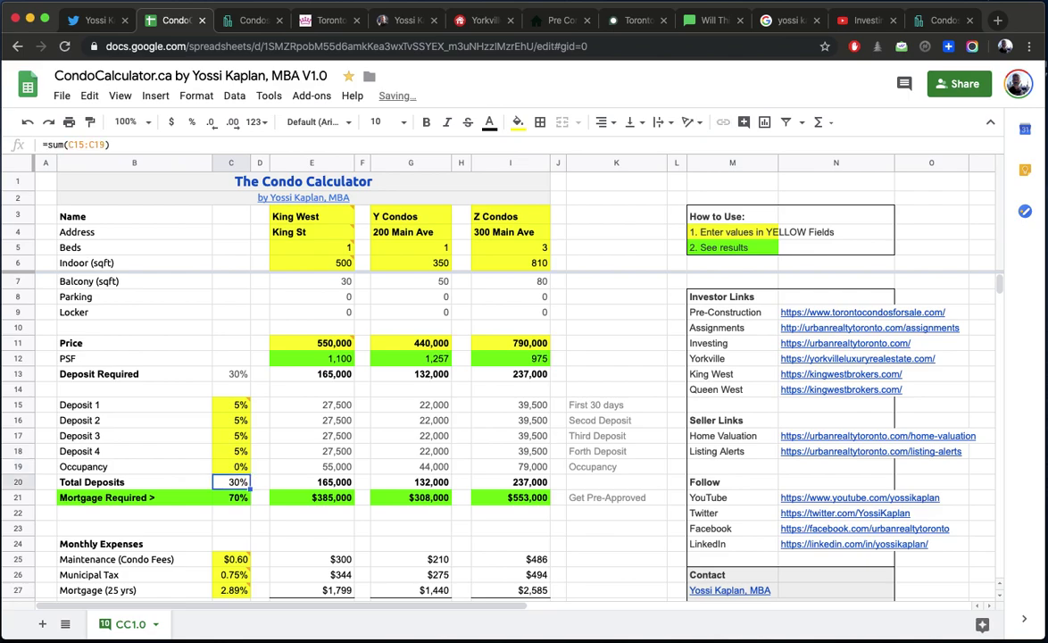
pyautogui.scroll(-5, 472, 470)
pyautogui.scroll(-4, 472, 469)
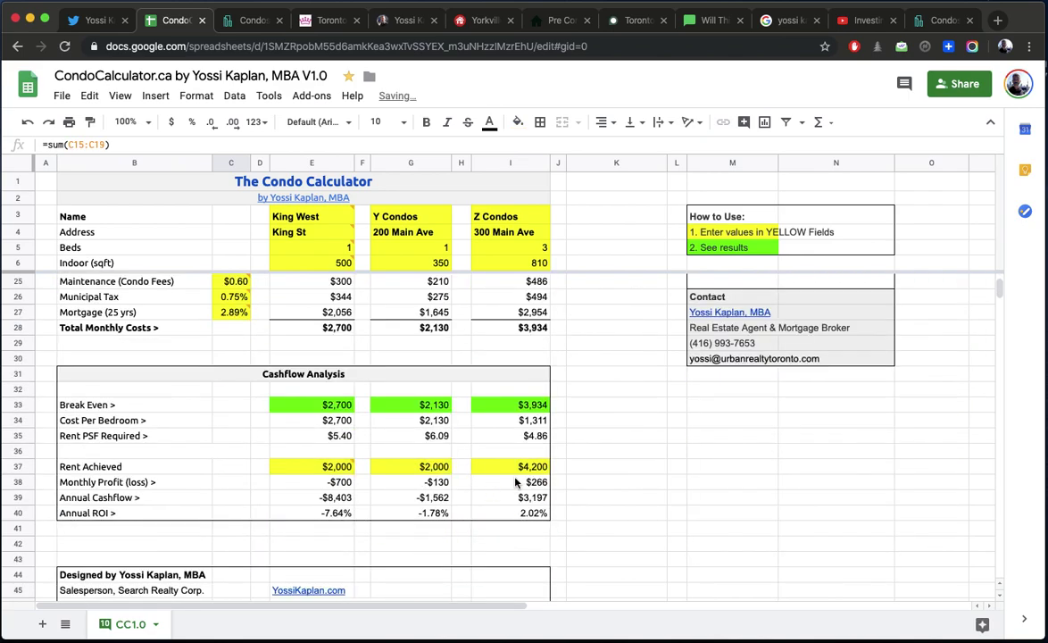
pyautogui.click(518, 406)
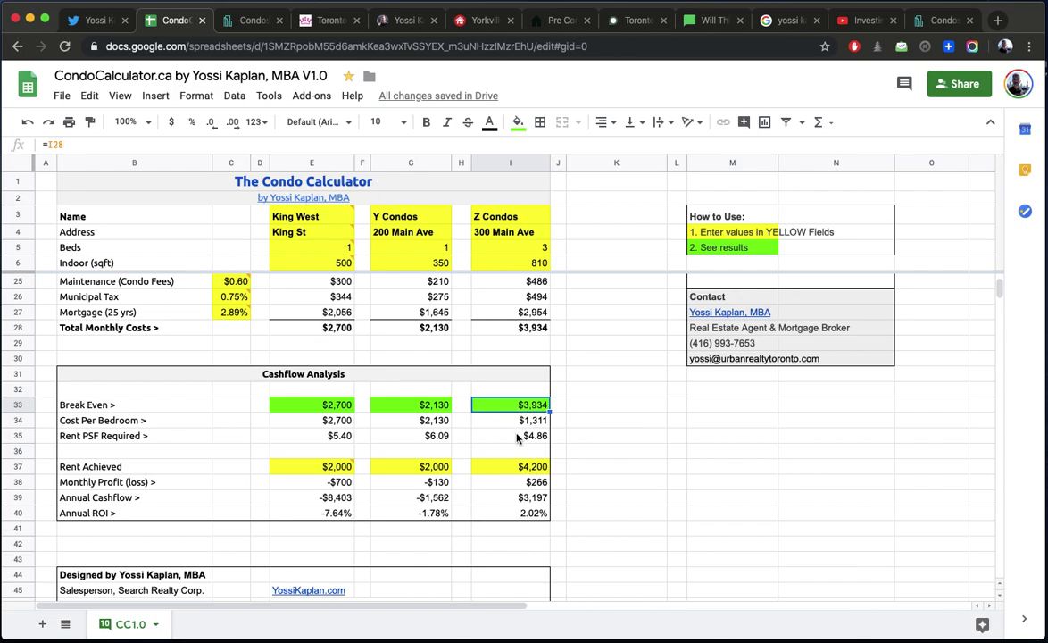
pyautogui.click(520, 420)
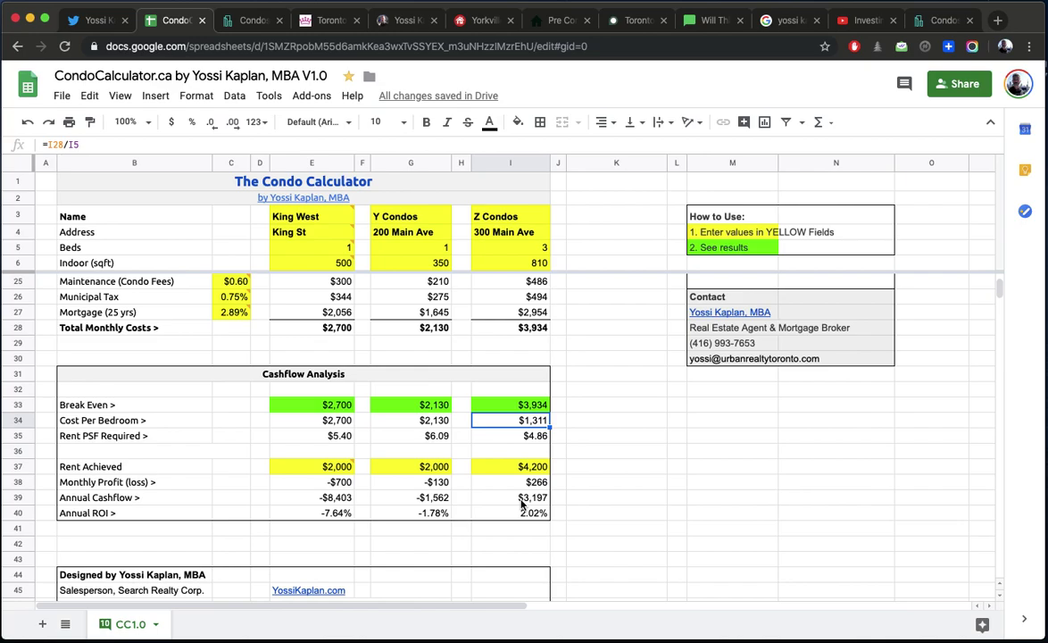
pyautogui.click(522, 262)
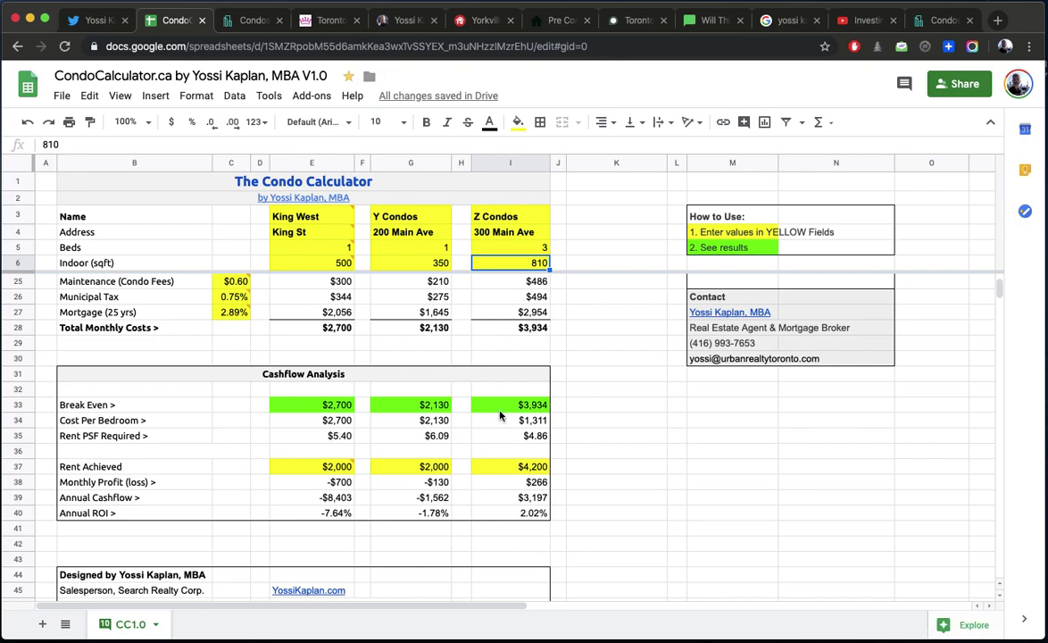
pyautogui.scroll(1, 501, 414)
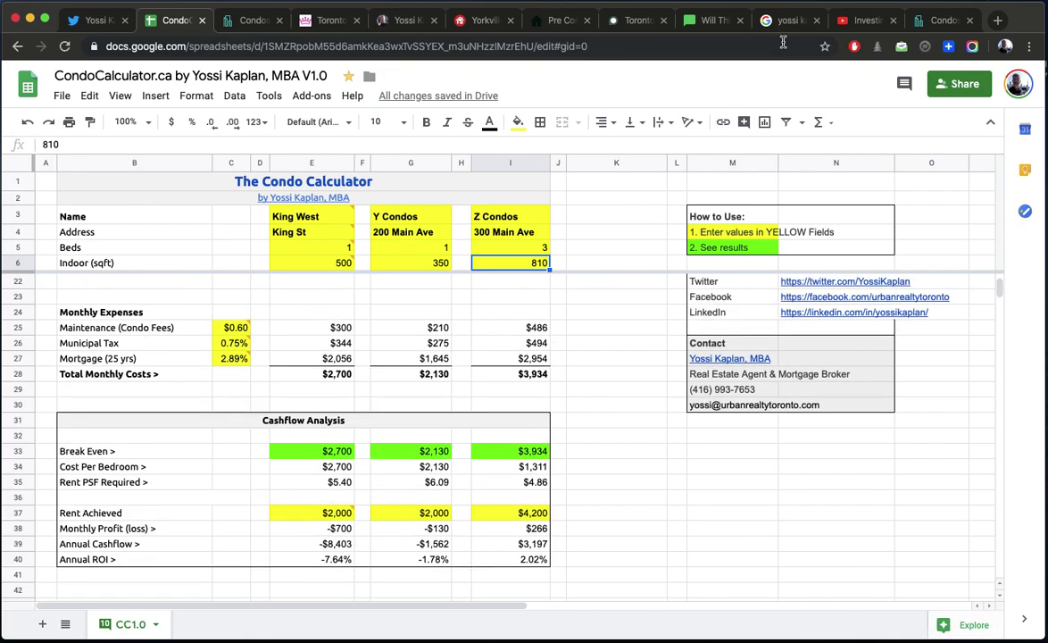
# Switch back to the Nordic Condos YouTube video and seek to the map of the building's location at 2:50.
pyautogui.click(859, 21)
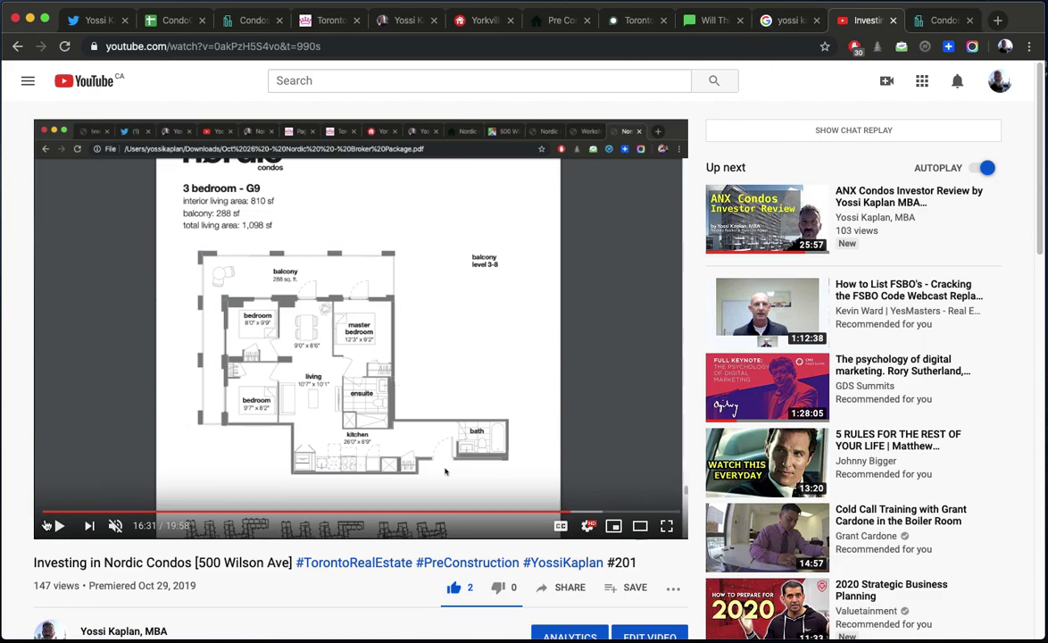
pyautogui.moveTo(53, 512); pyautogui.dragTo(134, 516)
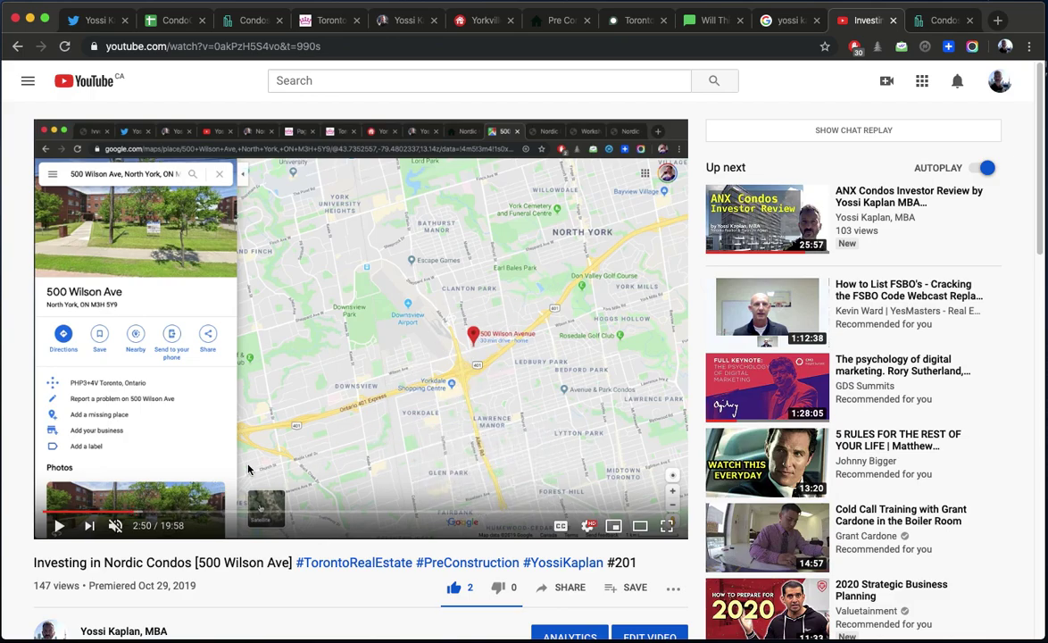
# Seek the Nordic Condos video to the satellite map view of 500 Wilson Ave at 3:36.
pyautogui.moveTo(167, 514); pyautogui.dragTo(167, 514)
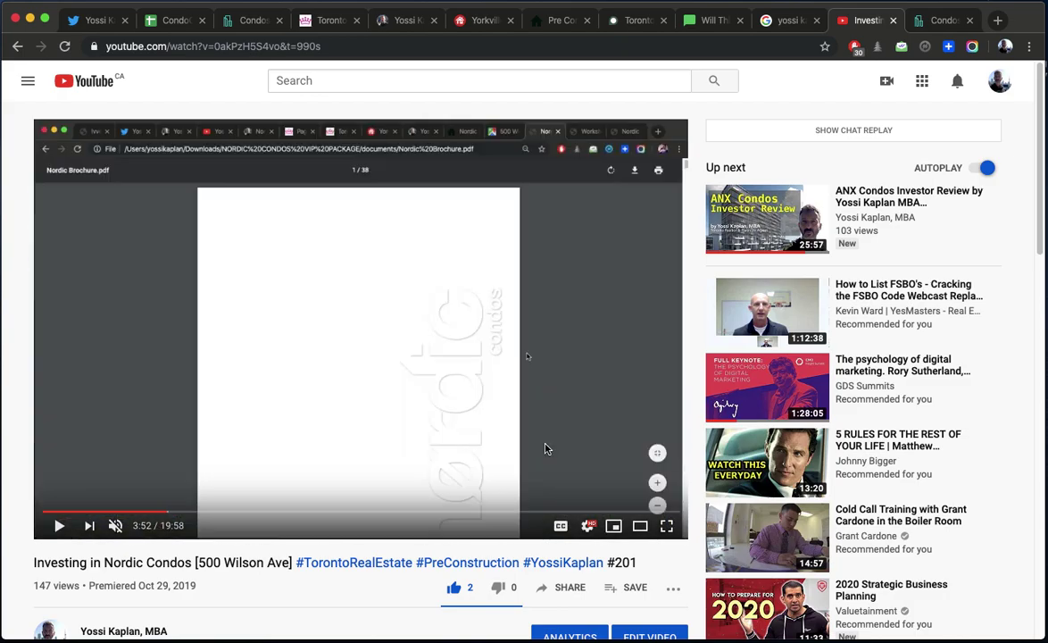
pyautogui.click(158, 514)
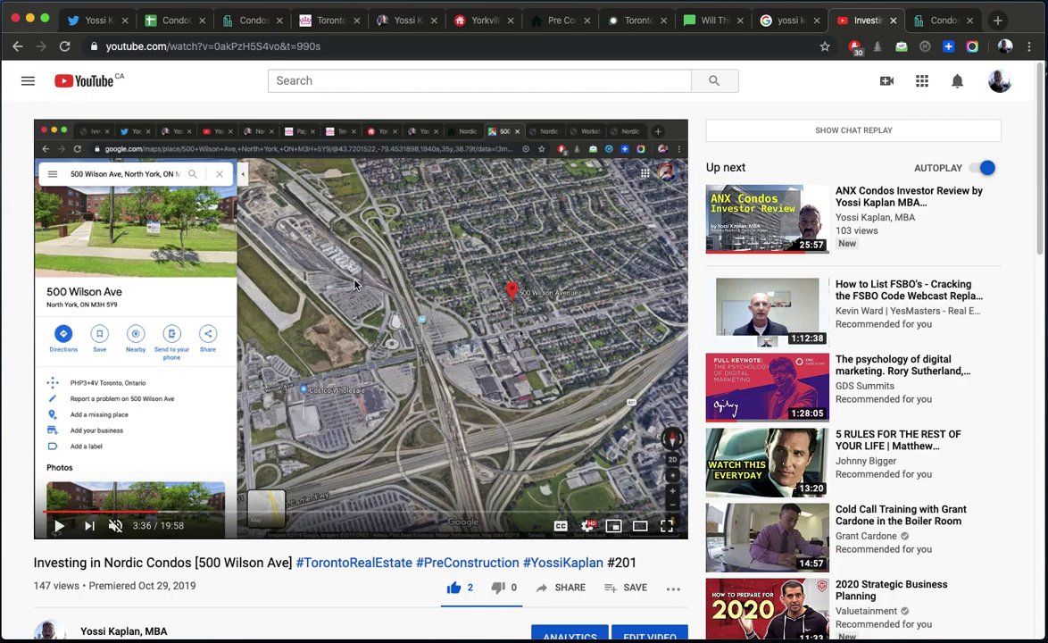
# Search YouTube for the channel owner's name followed by "galleria condos".
pyautogui.click(321, 80)
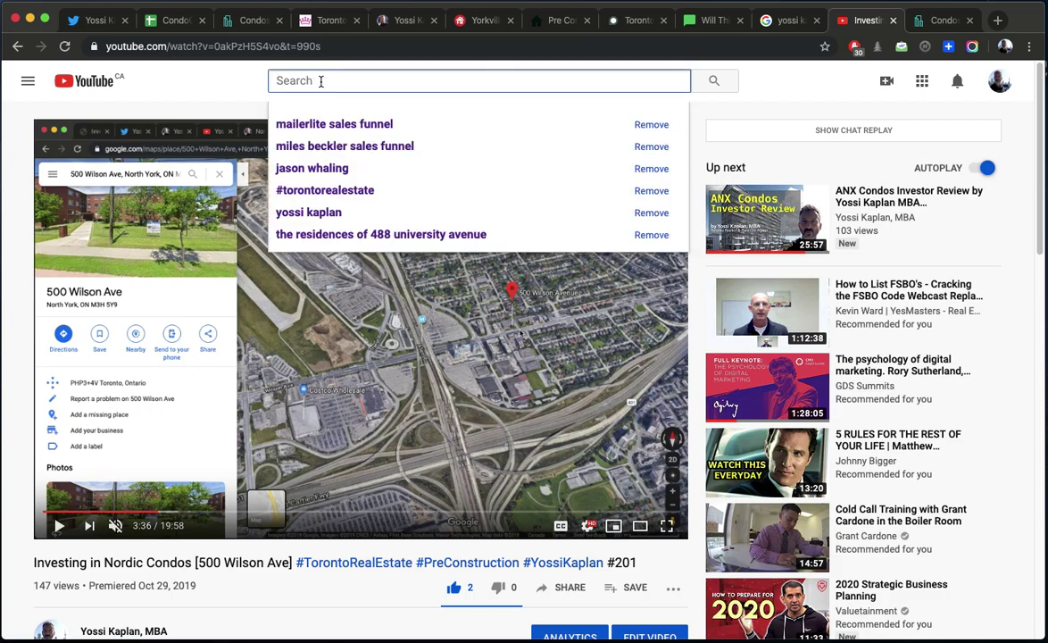
pyautogui.write('yossi kaplan ')
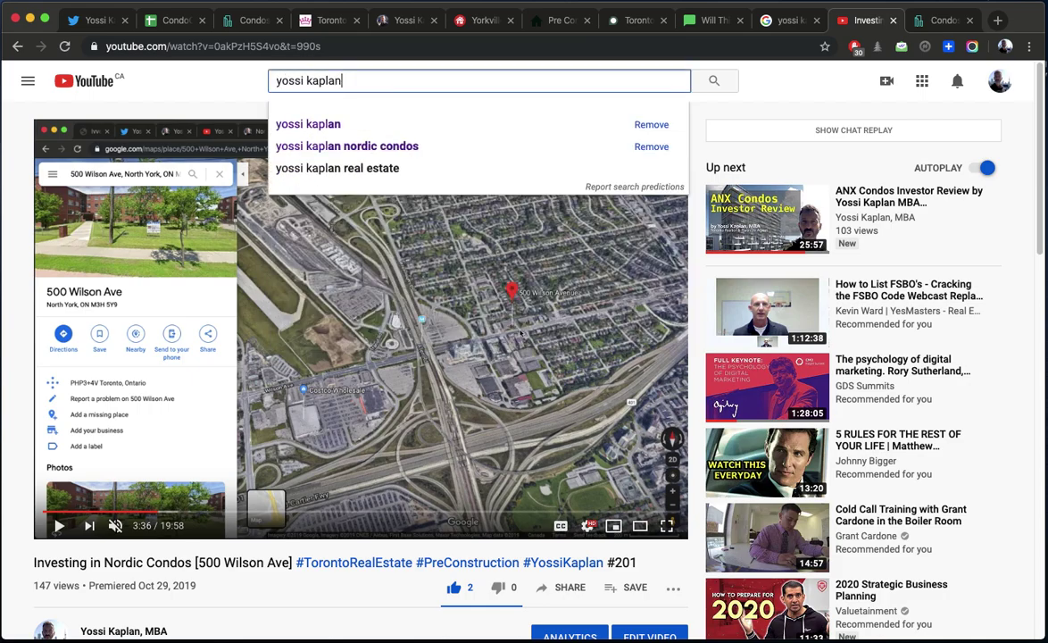
pyautogui.write('ga')
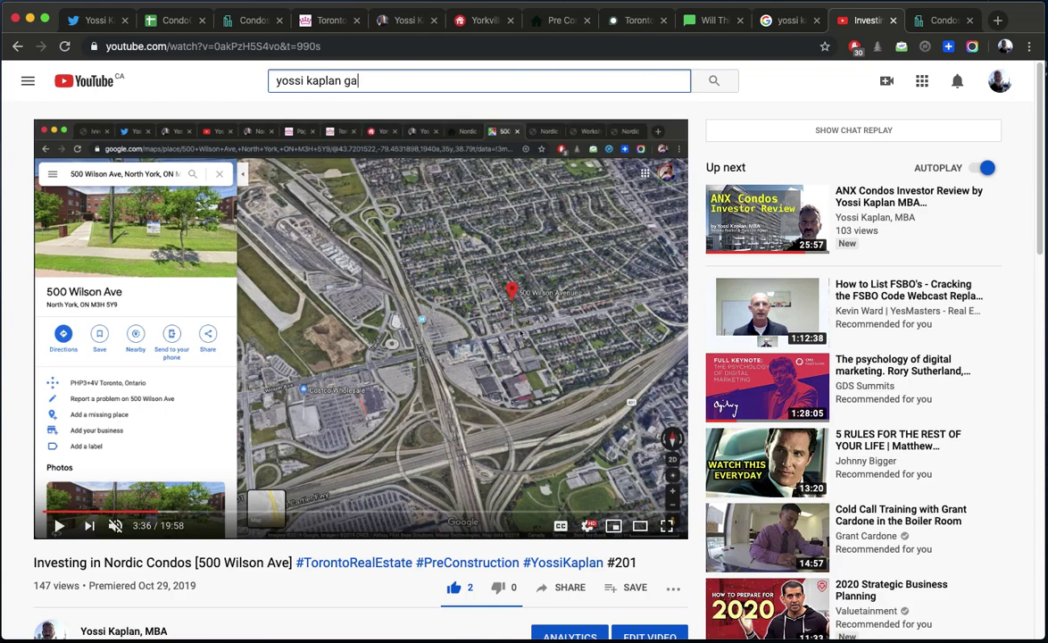
pyautogui.write('lleria cndos')
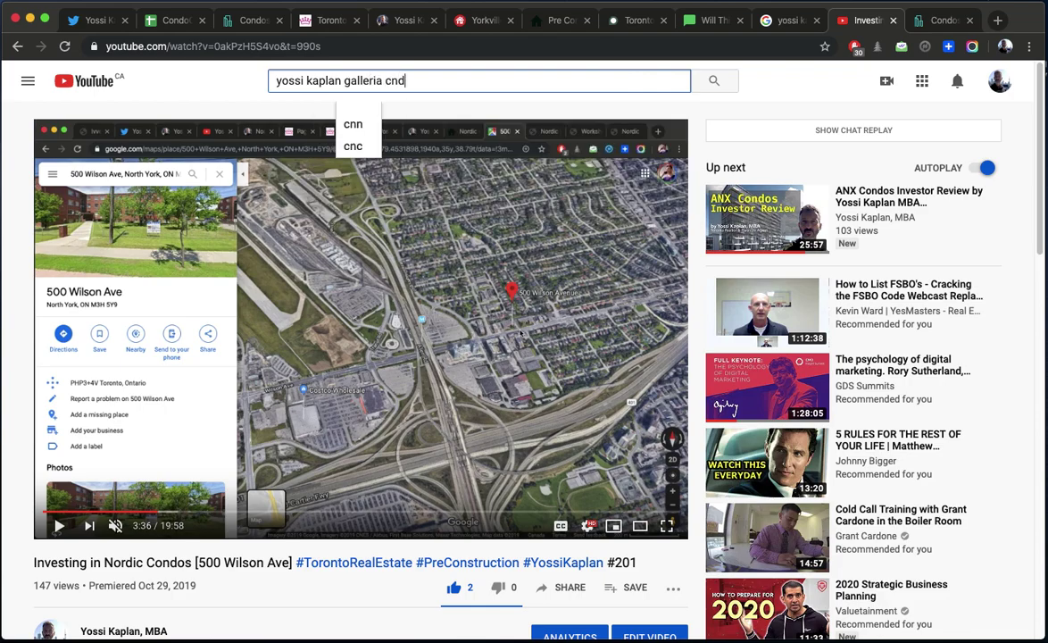
pyautogui.click(362, 123)
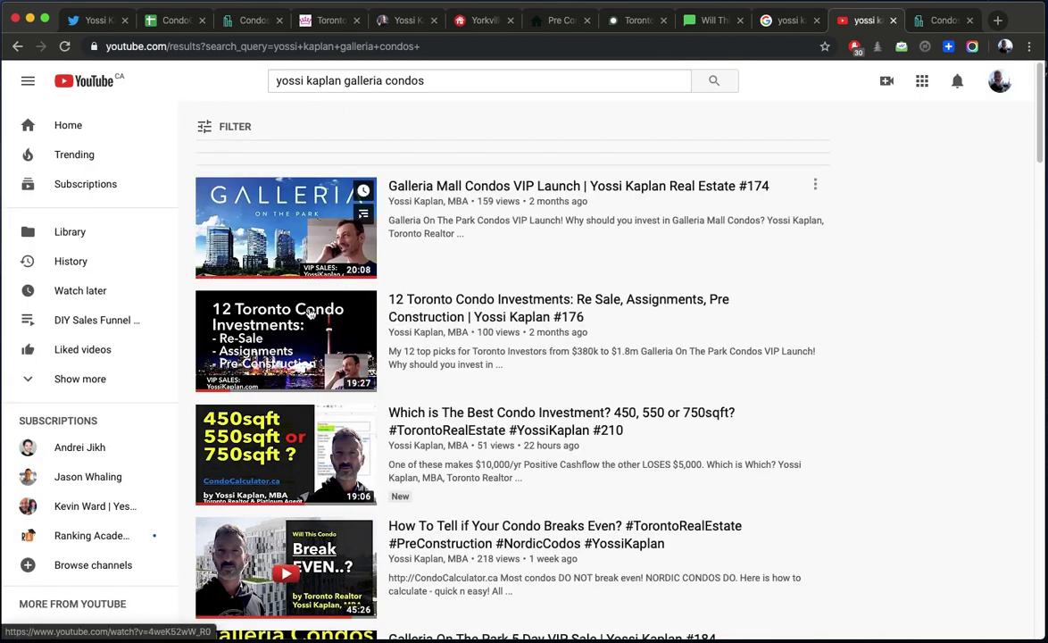
# Open the "Galleria Mall Condos VIP Launch" video and skim its opening minutes, stopping at 1:14.
pyautogui.click(536, 190)
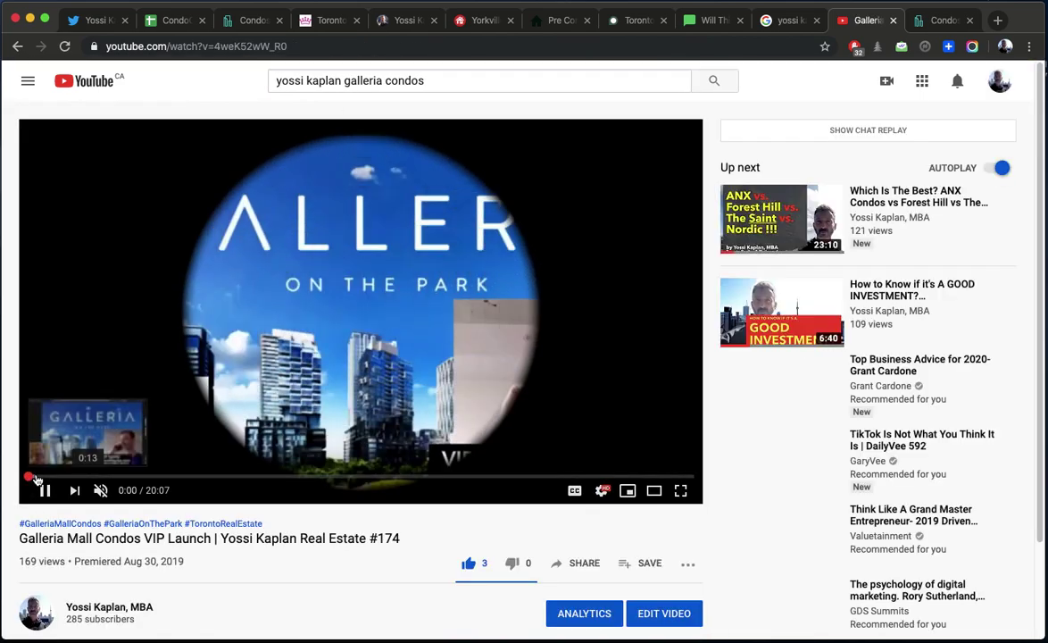
pyautogui.click(36, 477)
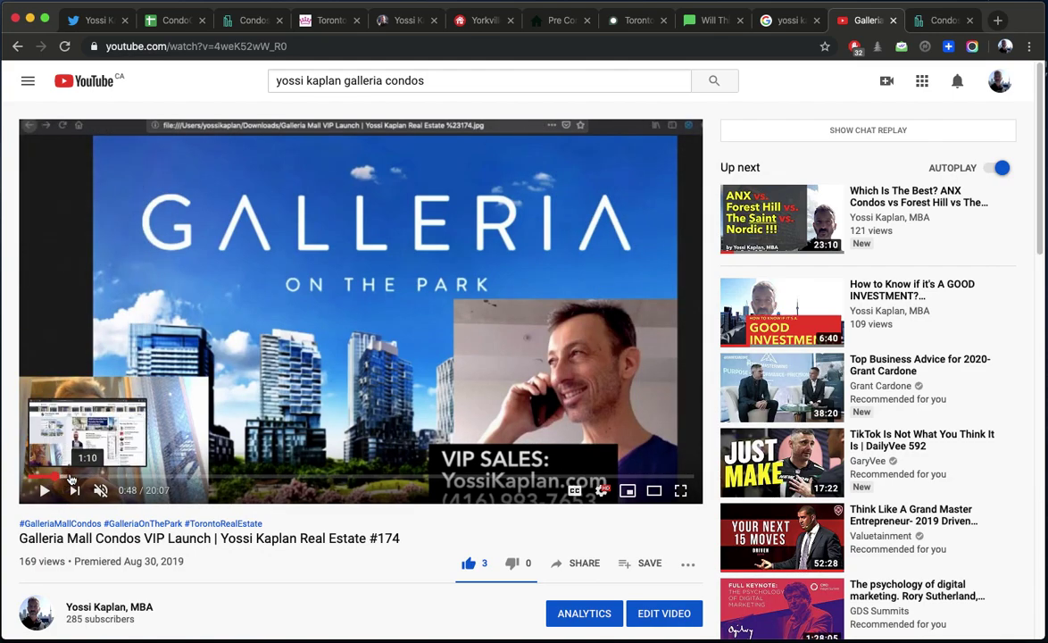
pyautogui.click(63, 478)
pyautogui.click(95, 478)
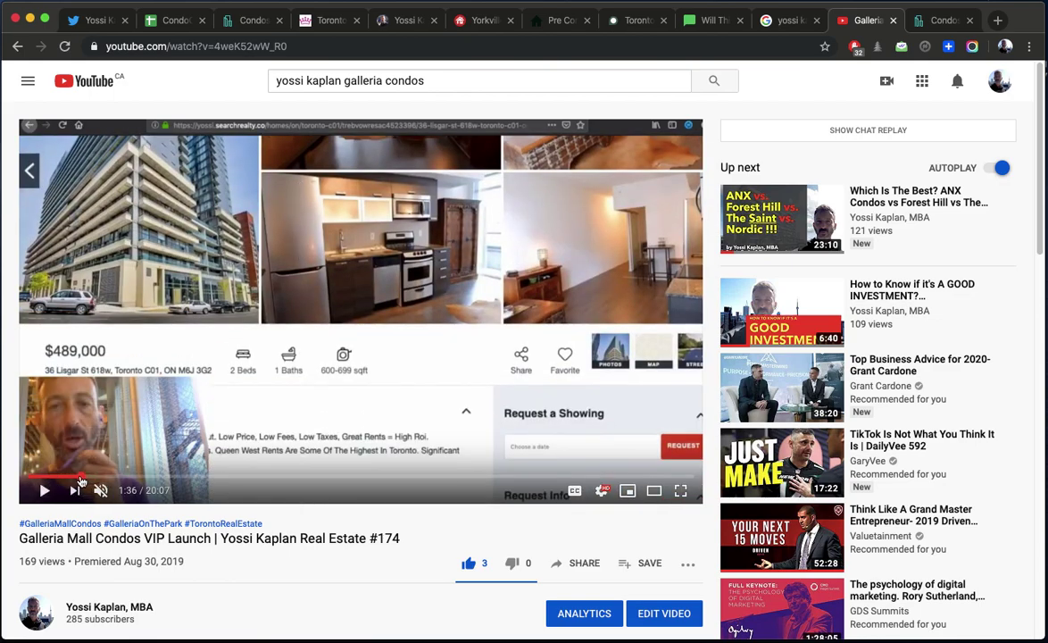
pyautogui.click(69, 479)
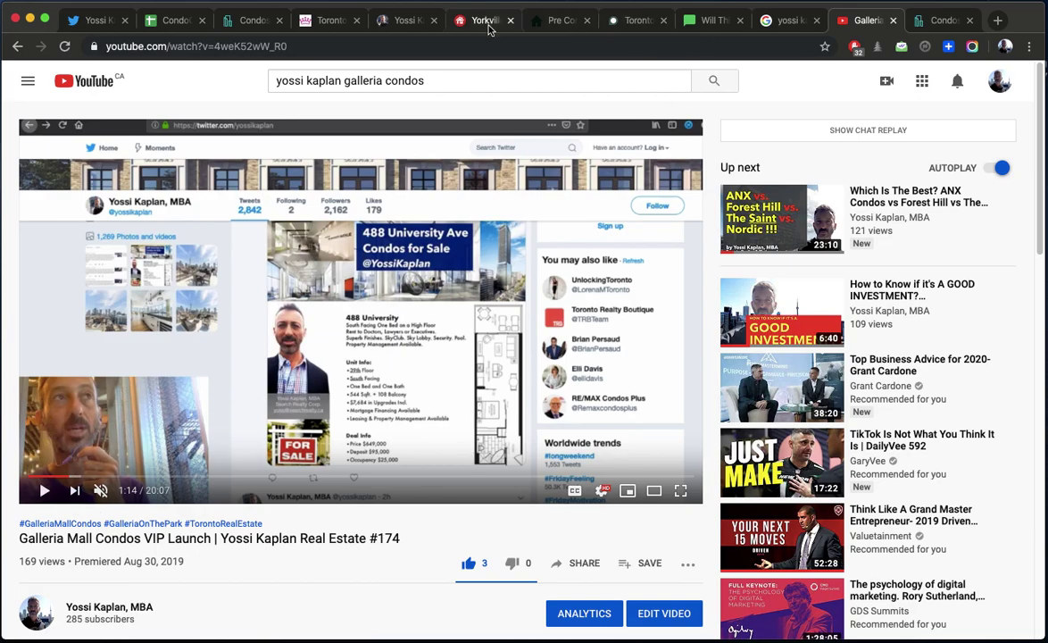
# Switch to the Toronto pre-construction condos listing and locate the Galleria 1 Condos project.
pyautogui.click(561, 20)
pyautogui.scroll(-5, 652, 419)
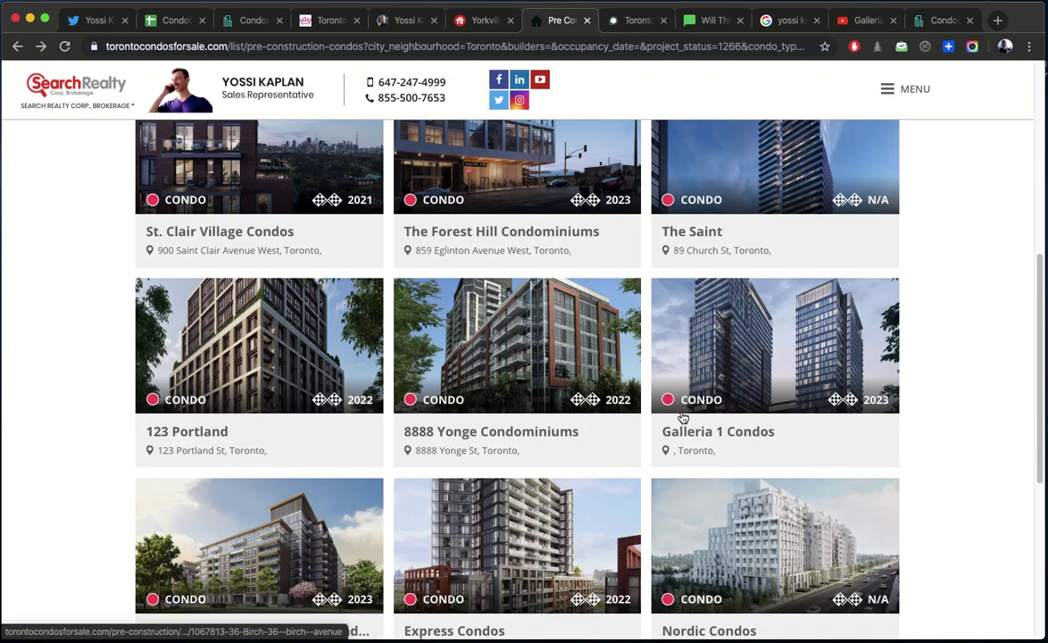
pyautogui.scroll(1, 683, 418)
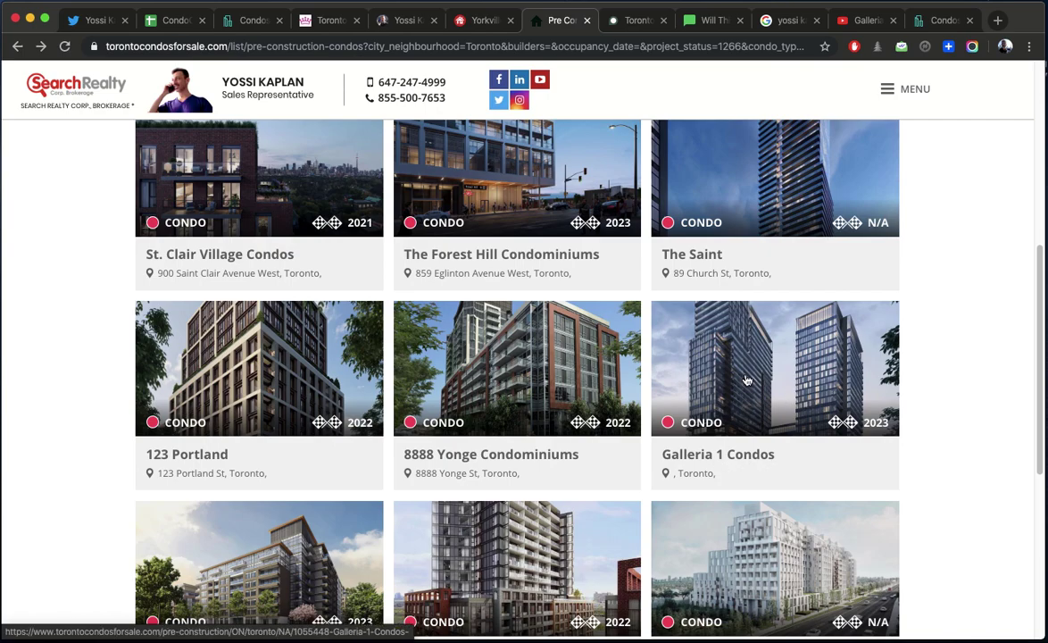